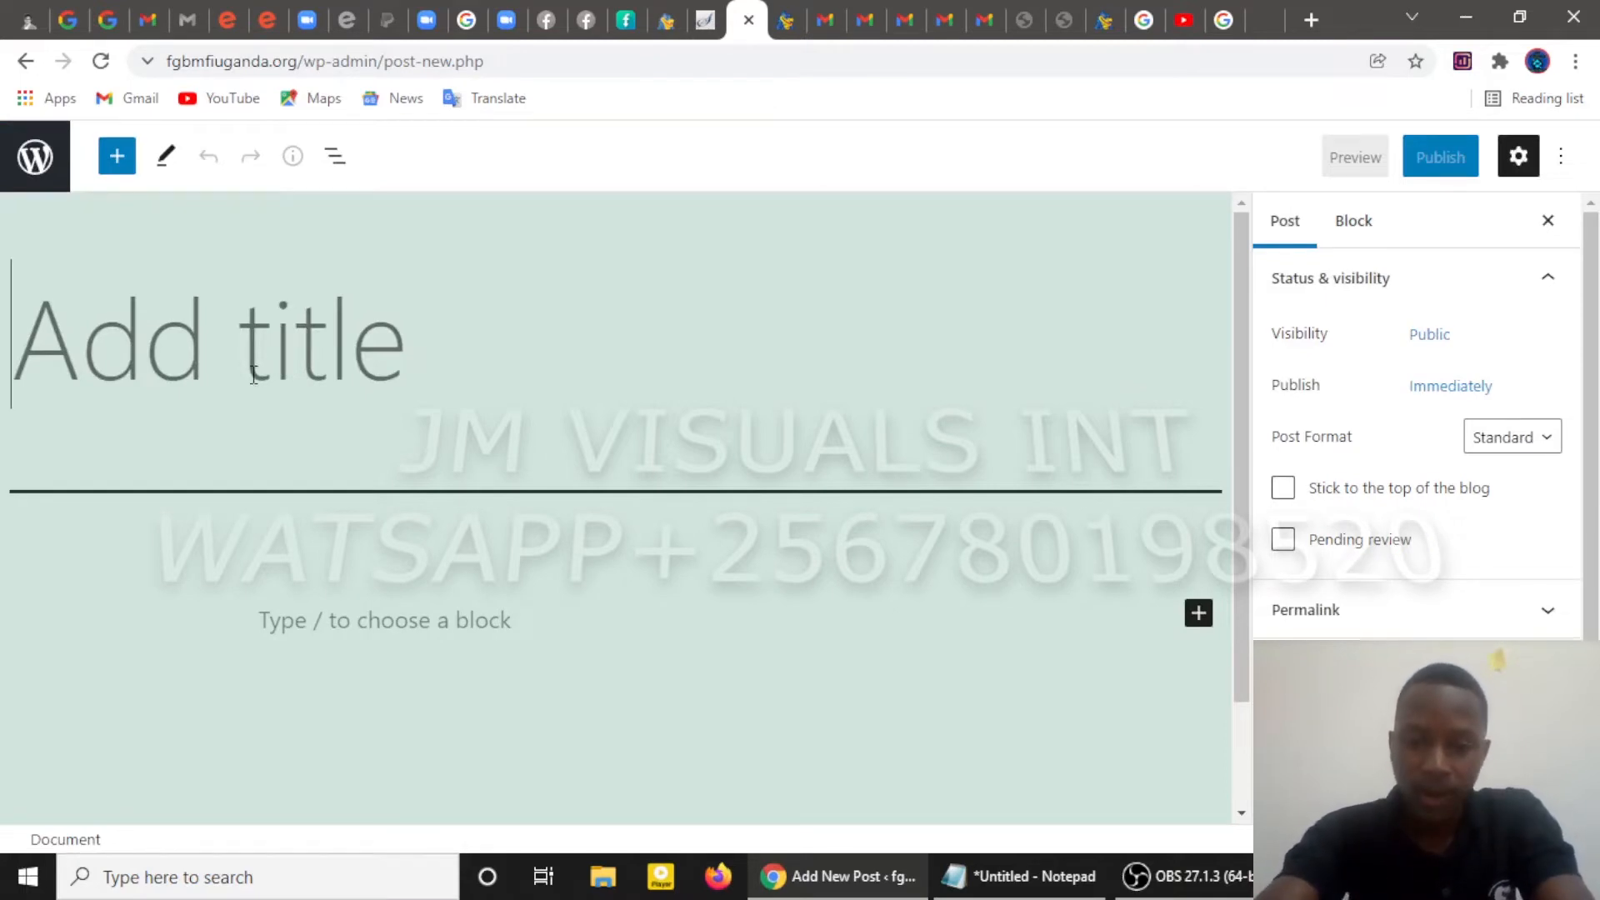
Title the post "post 1" and write the body paragraph "this is my first post"
type("po")
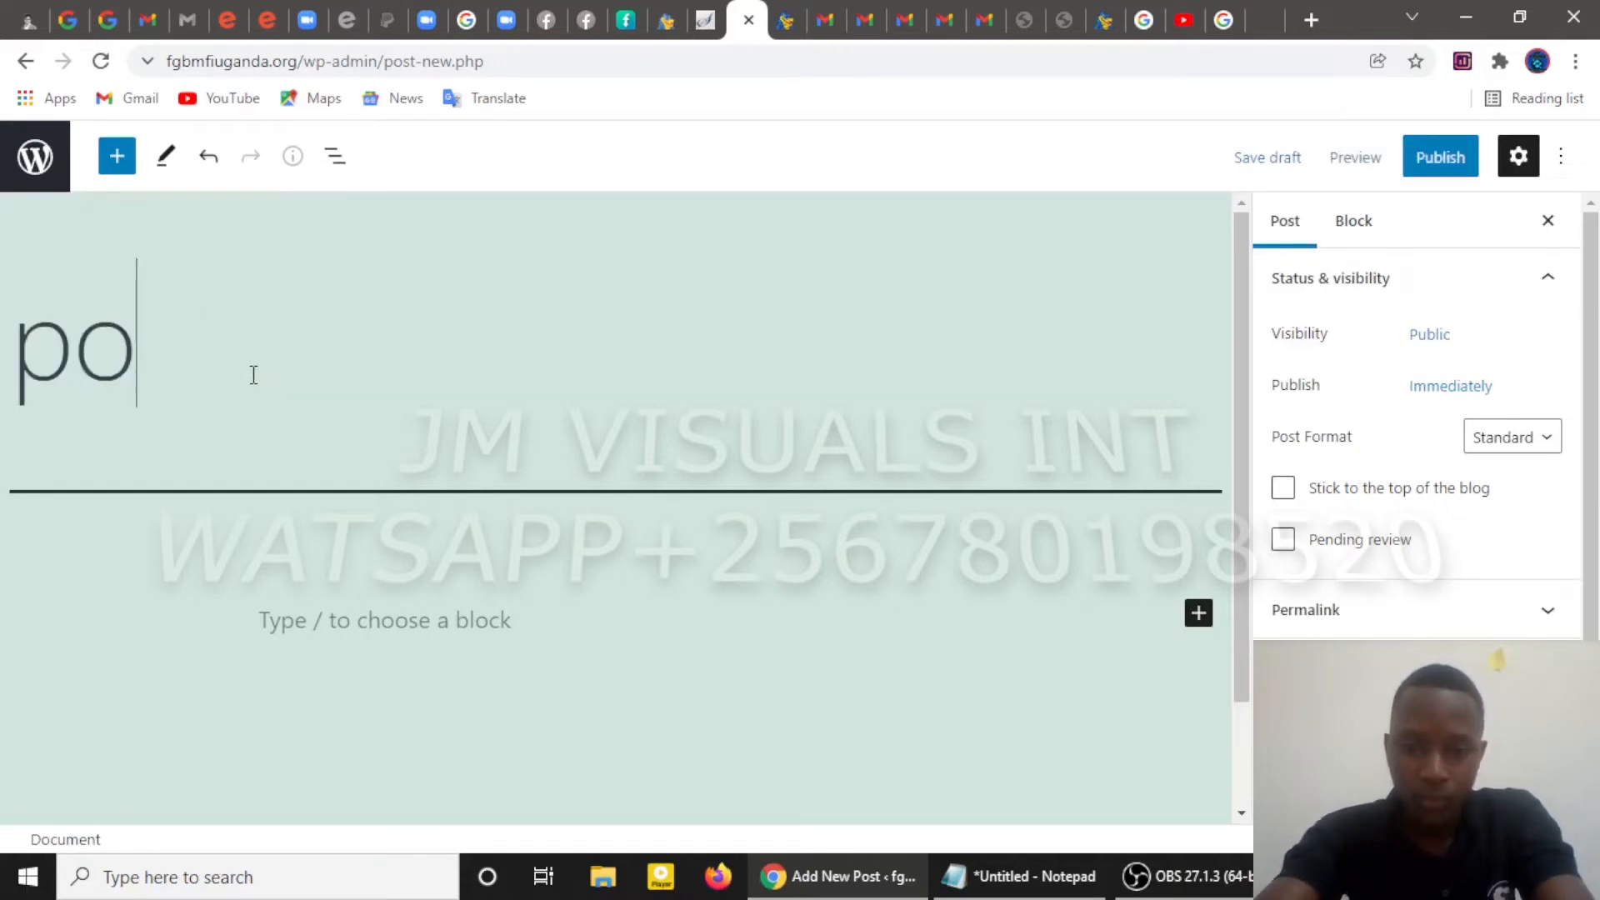
type("st 1")
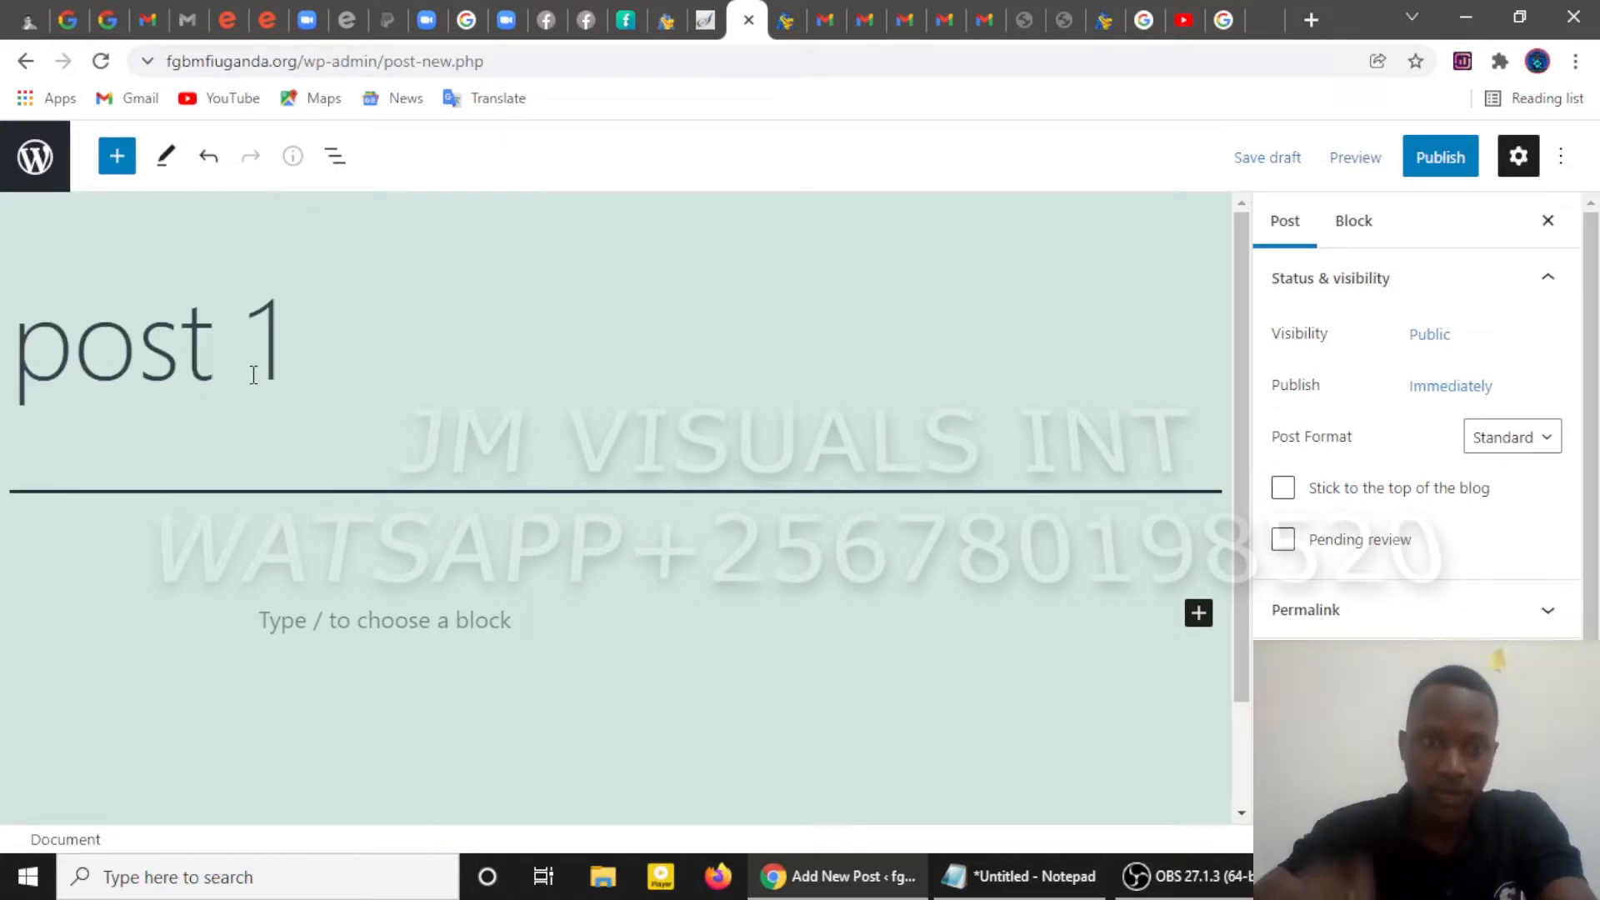
left_click(360, 628)
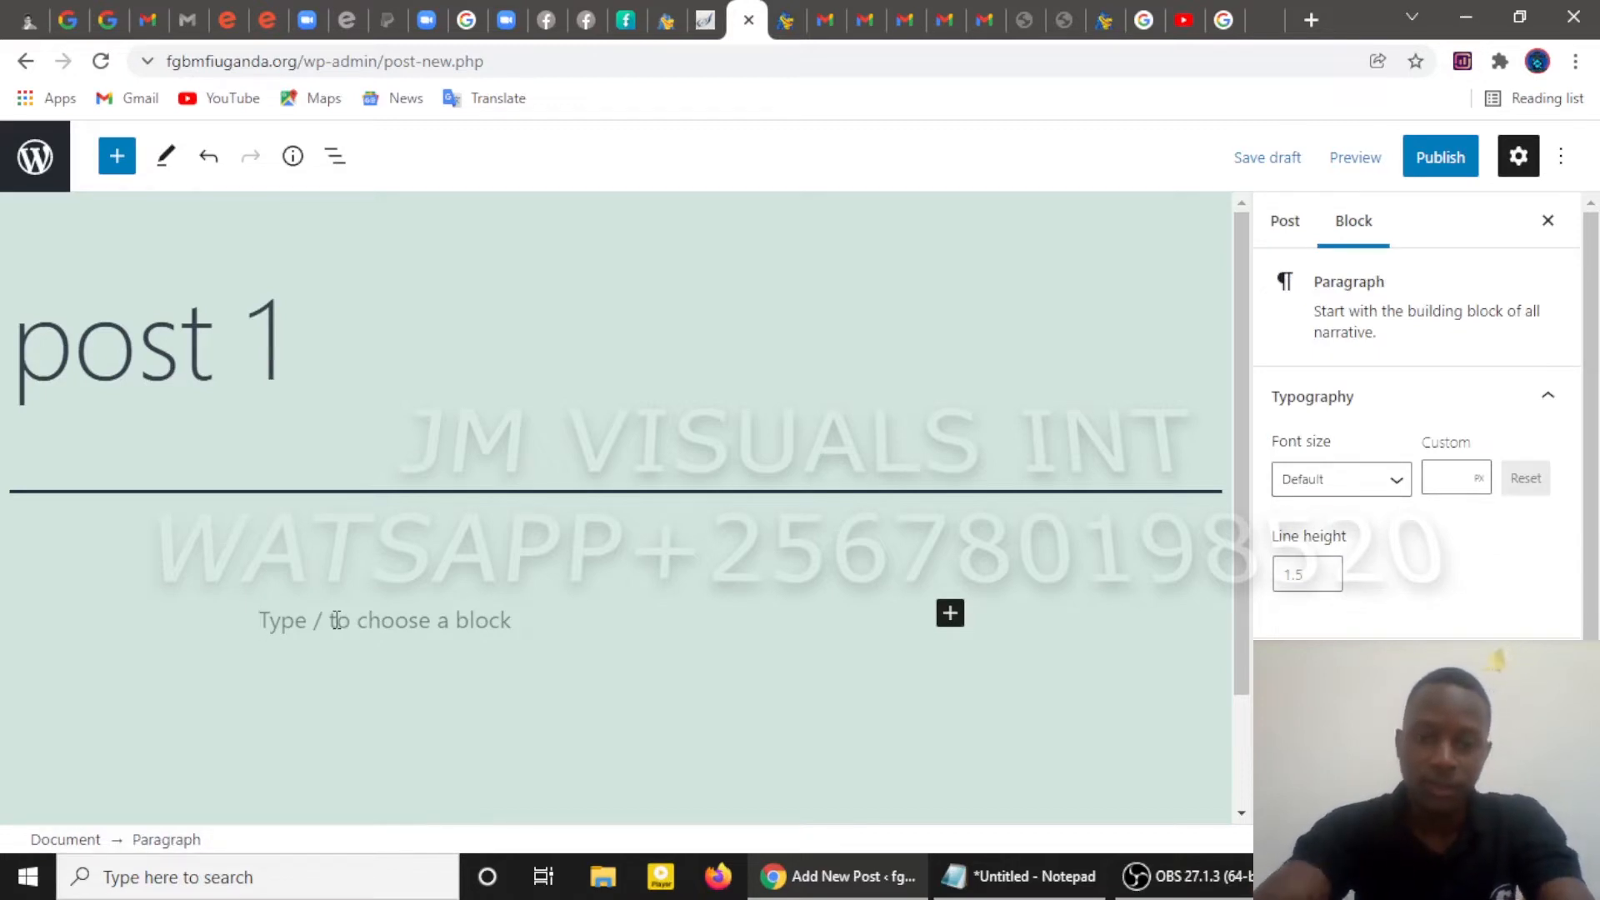
type("this i")
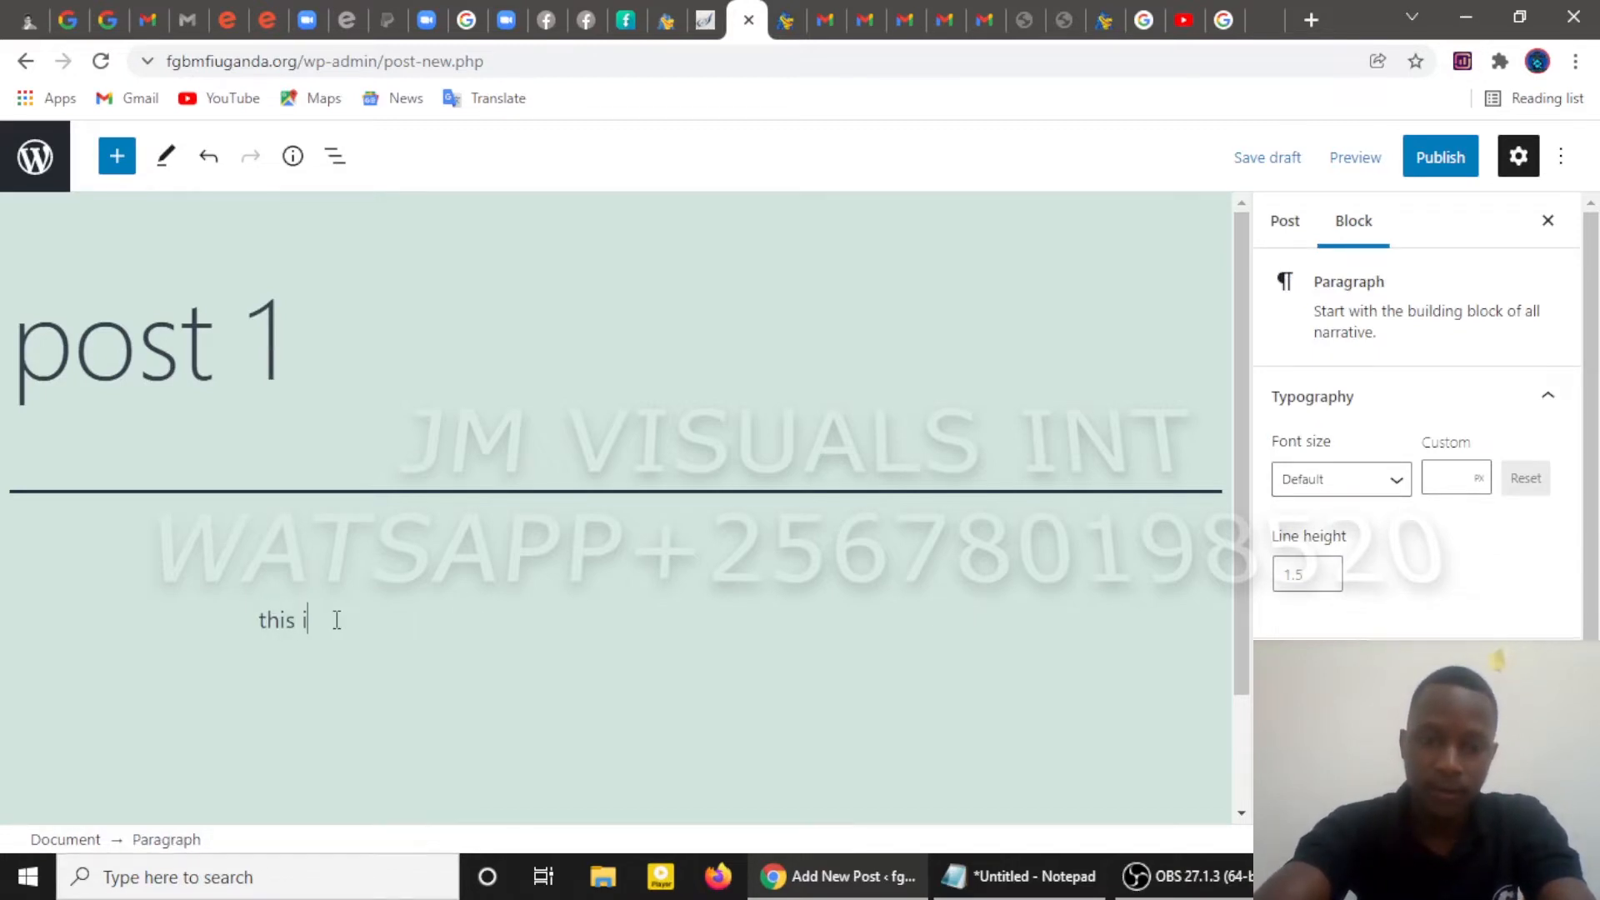
type("s my")
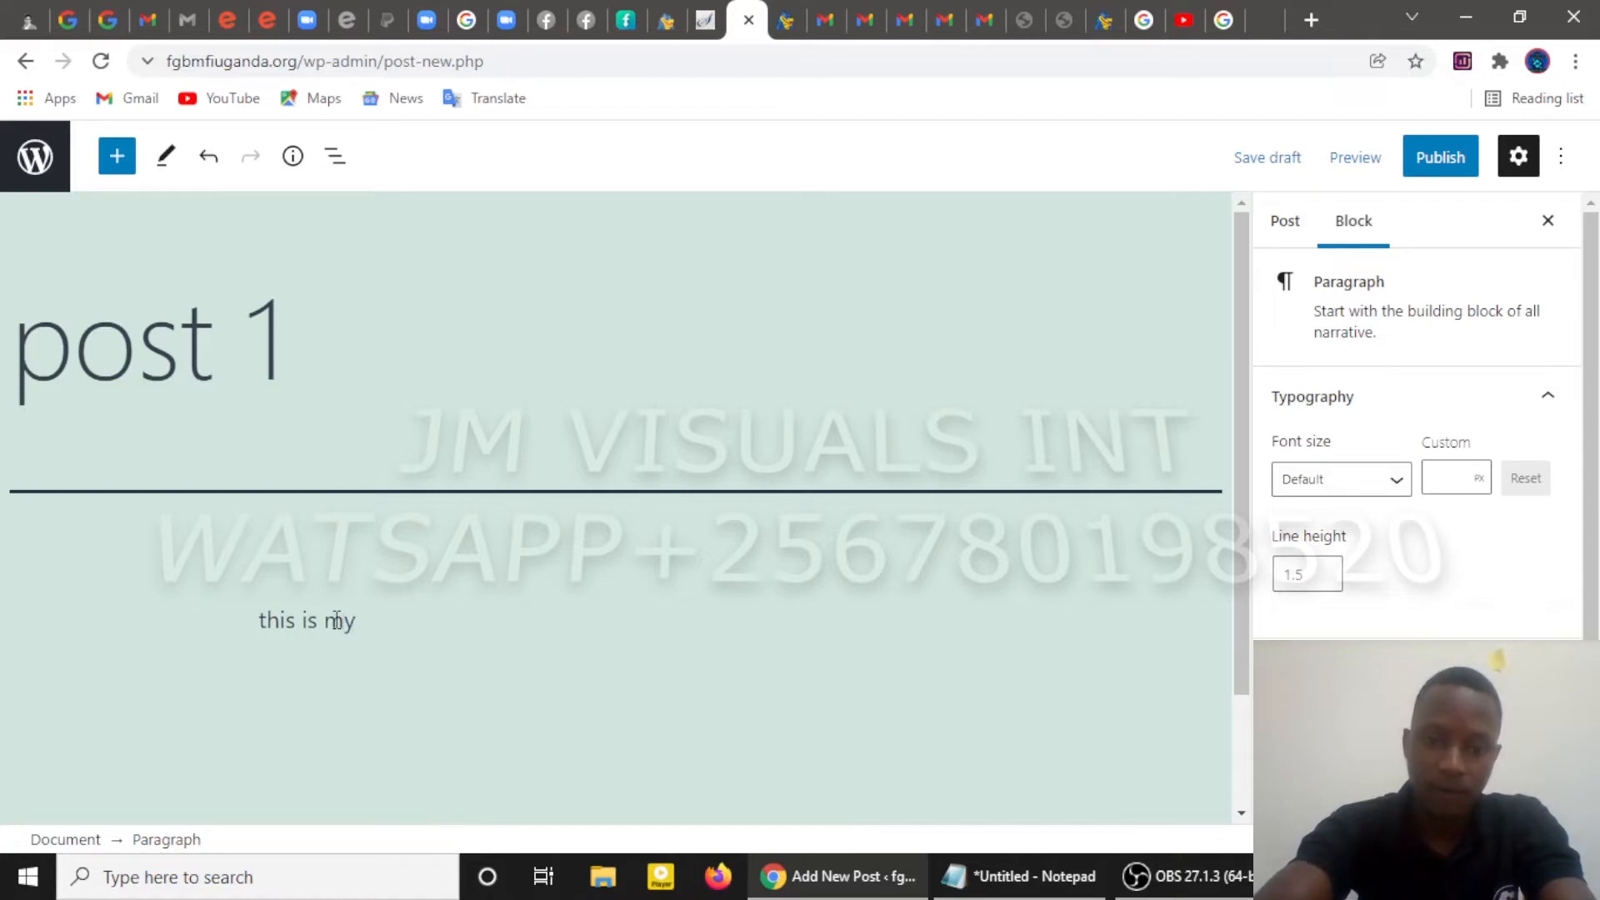
type(" firdt \\")
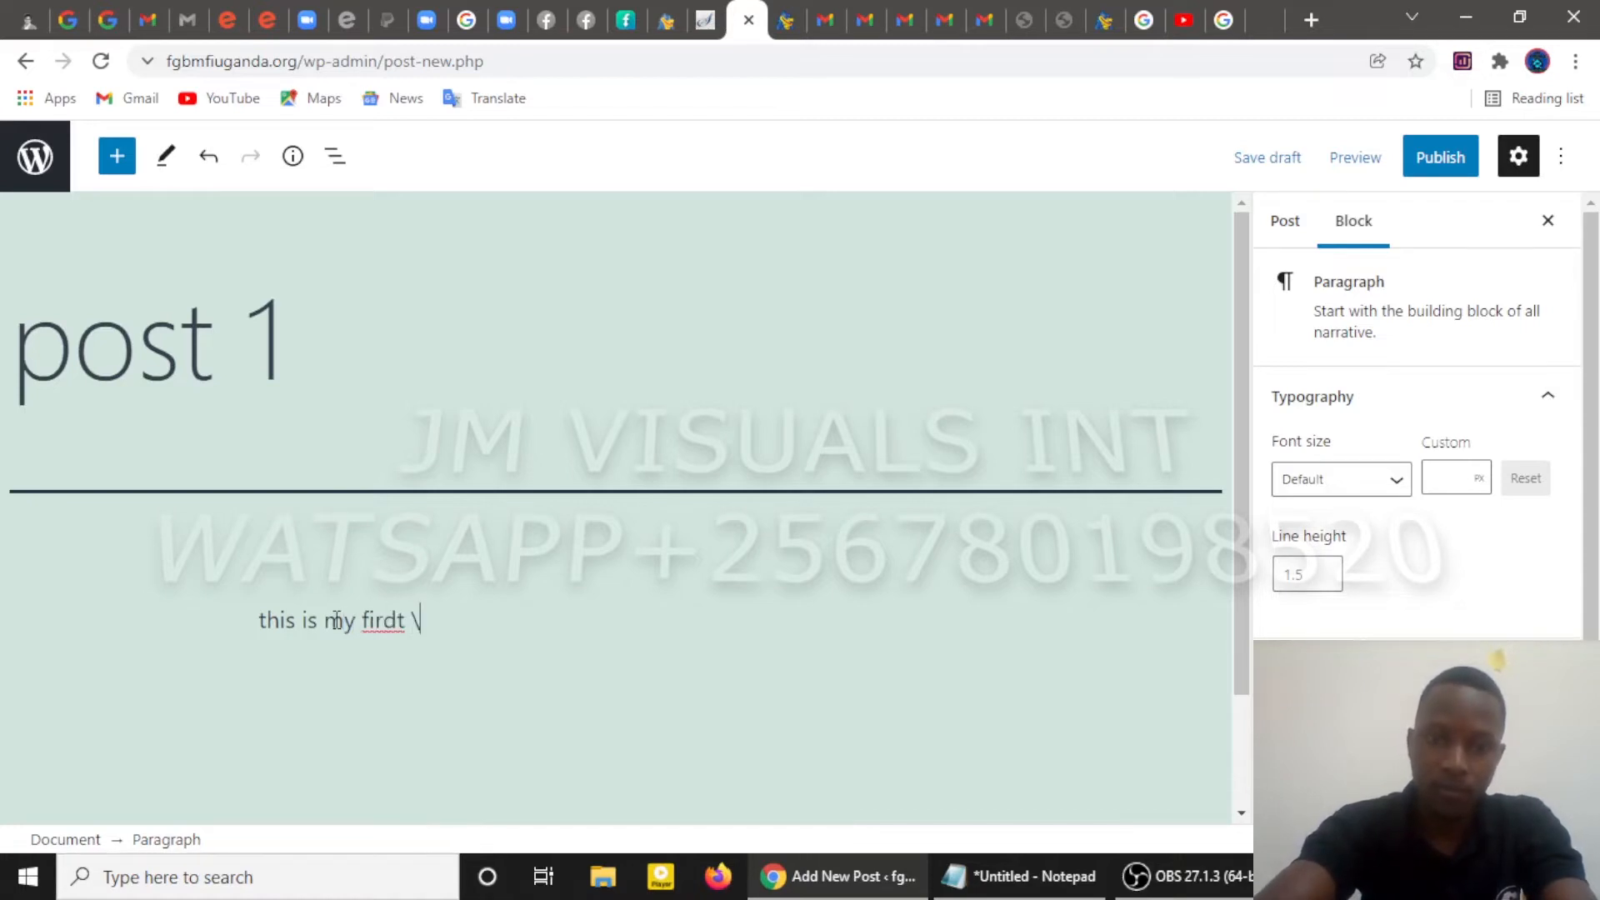
type("\\\\")
key("BackSpace")
key("BackSpace")
key("BackSpace")
key("BackSpace")
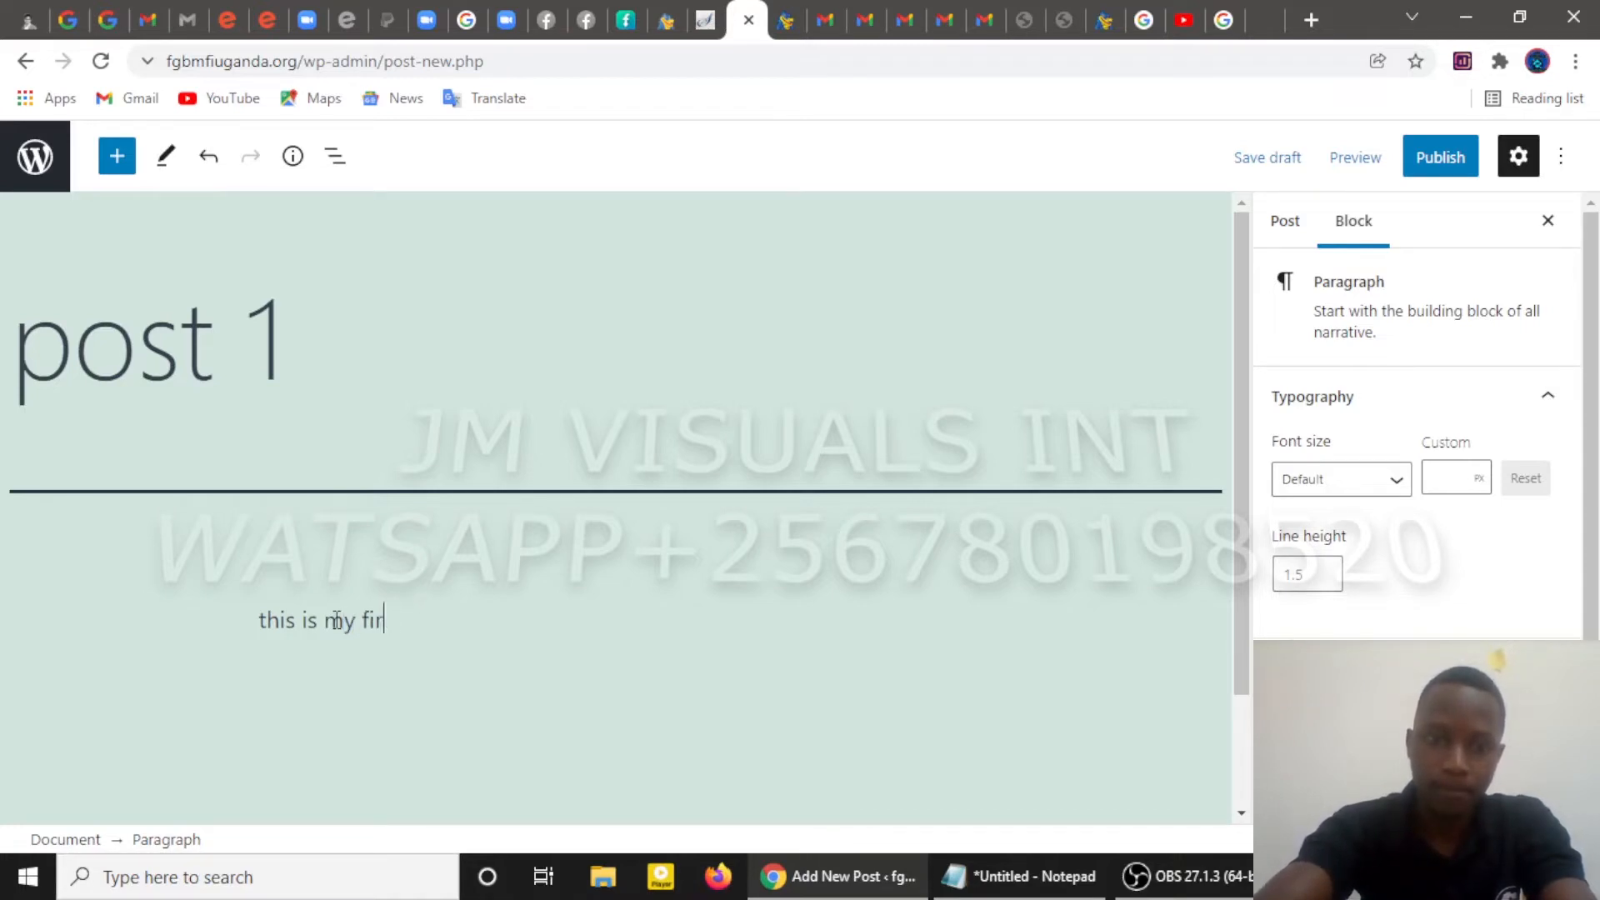
type("post")
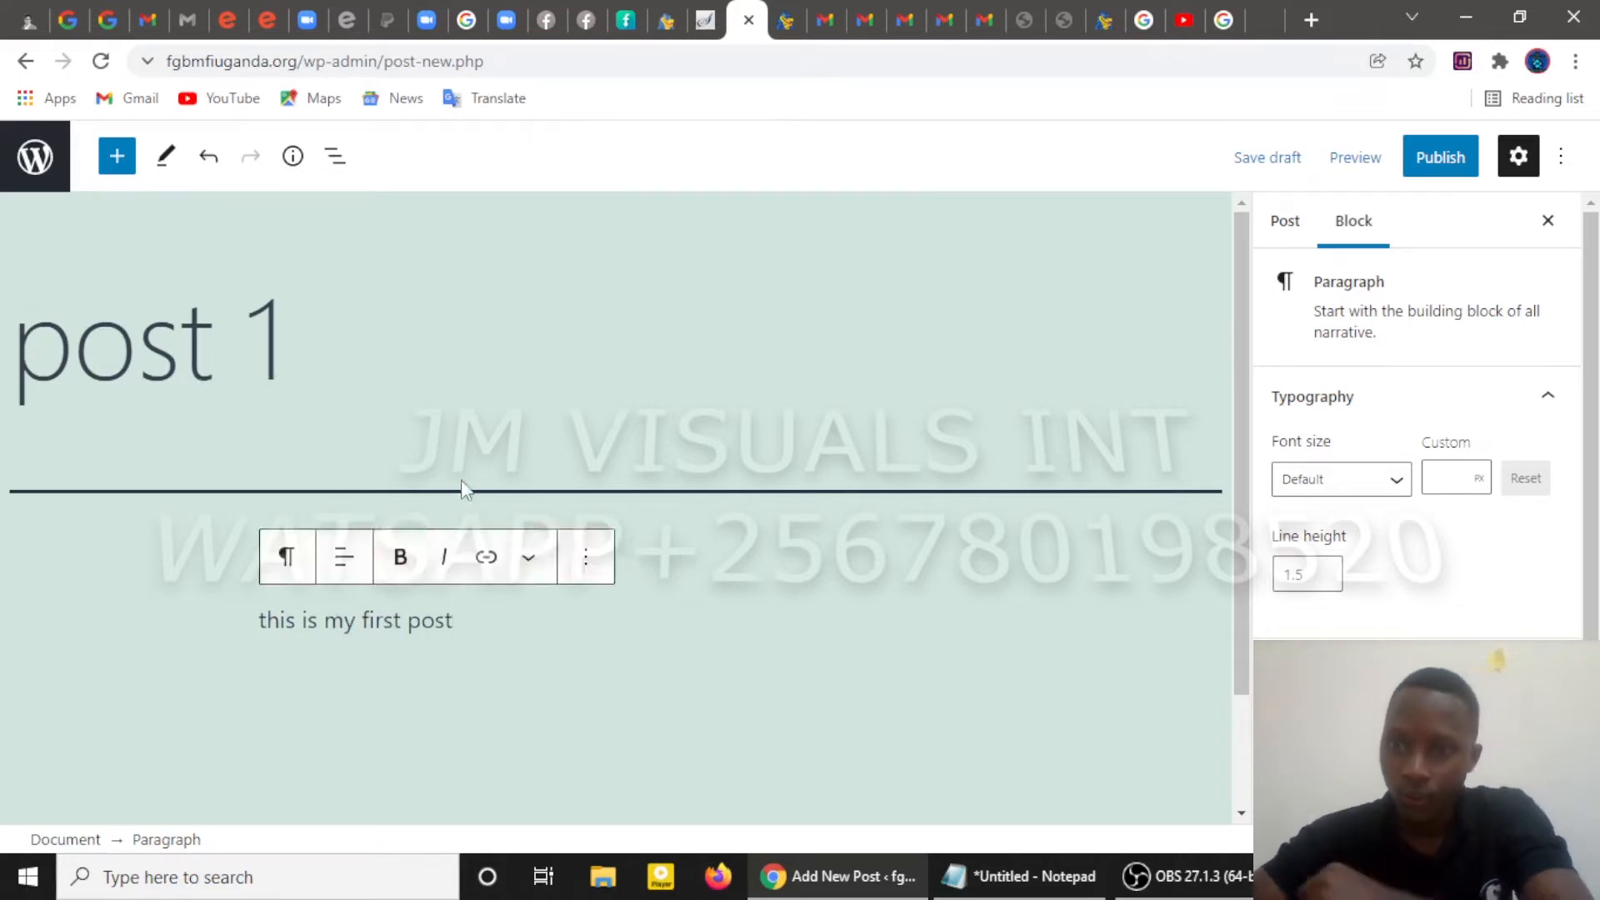
Append "jjj" to the end of the body paragraph
scroll(530, 463, "down", 2)
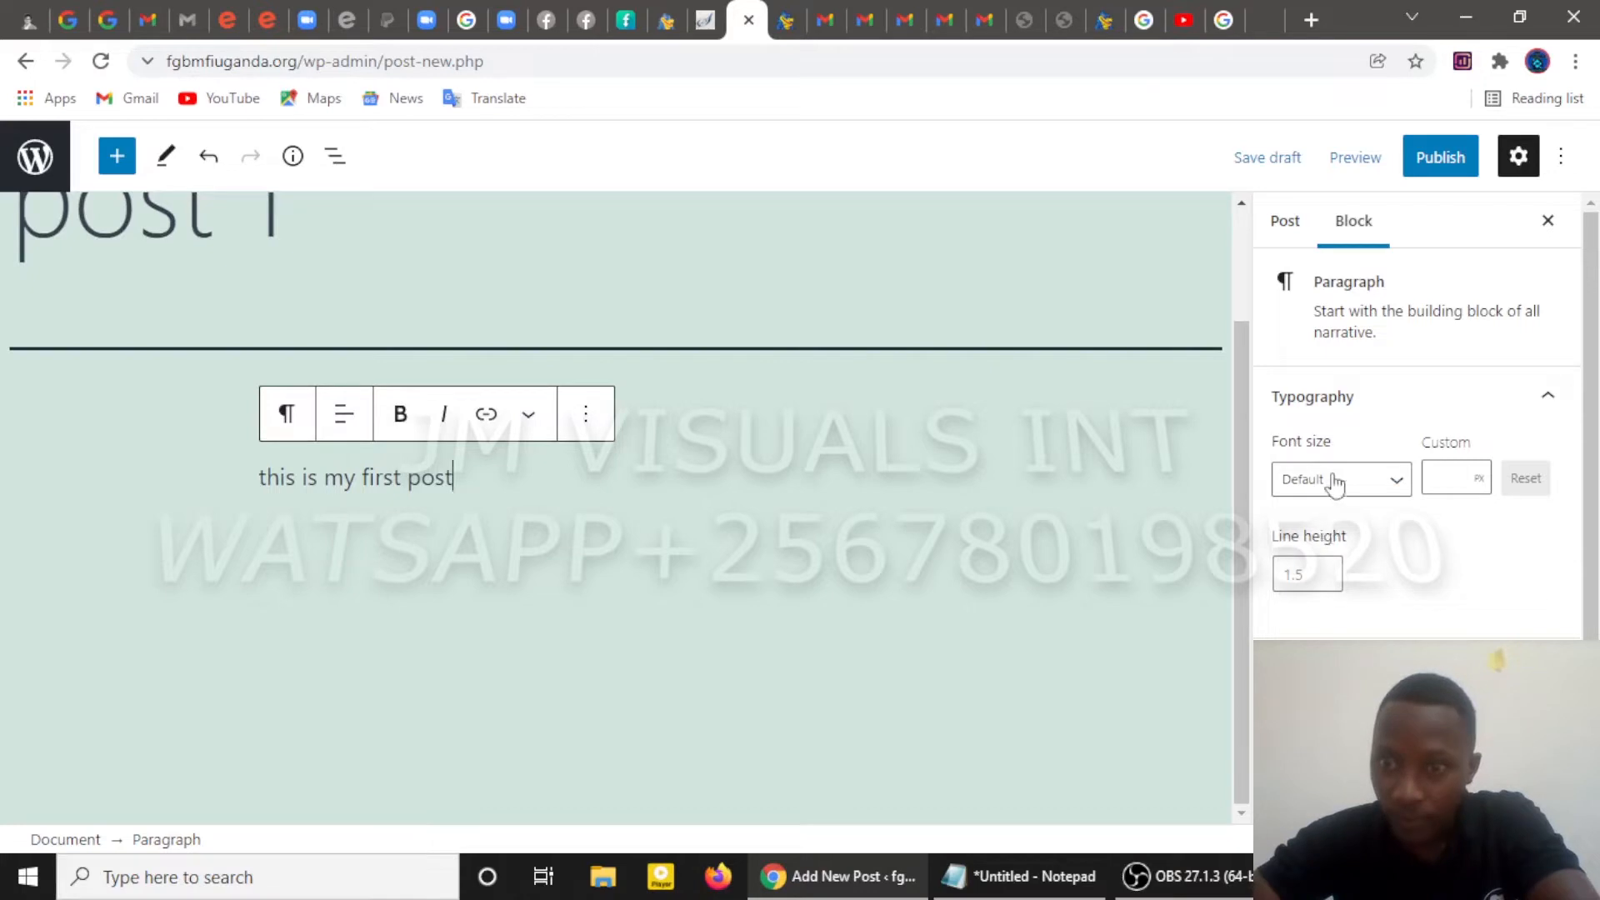
left_click(1288, 226)
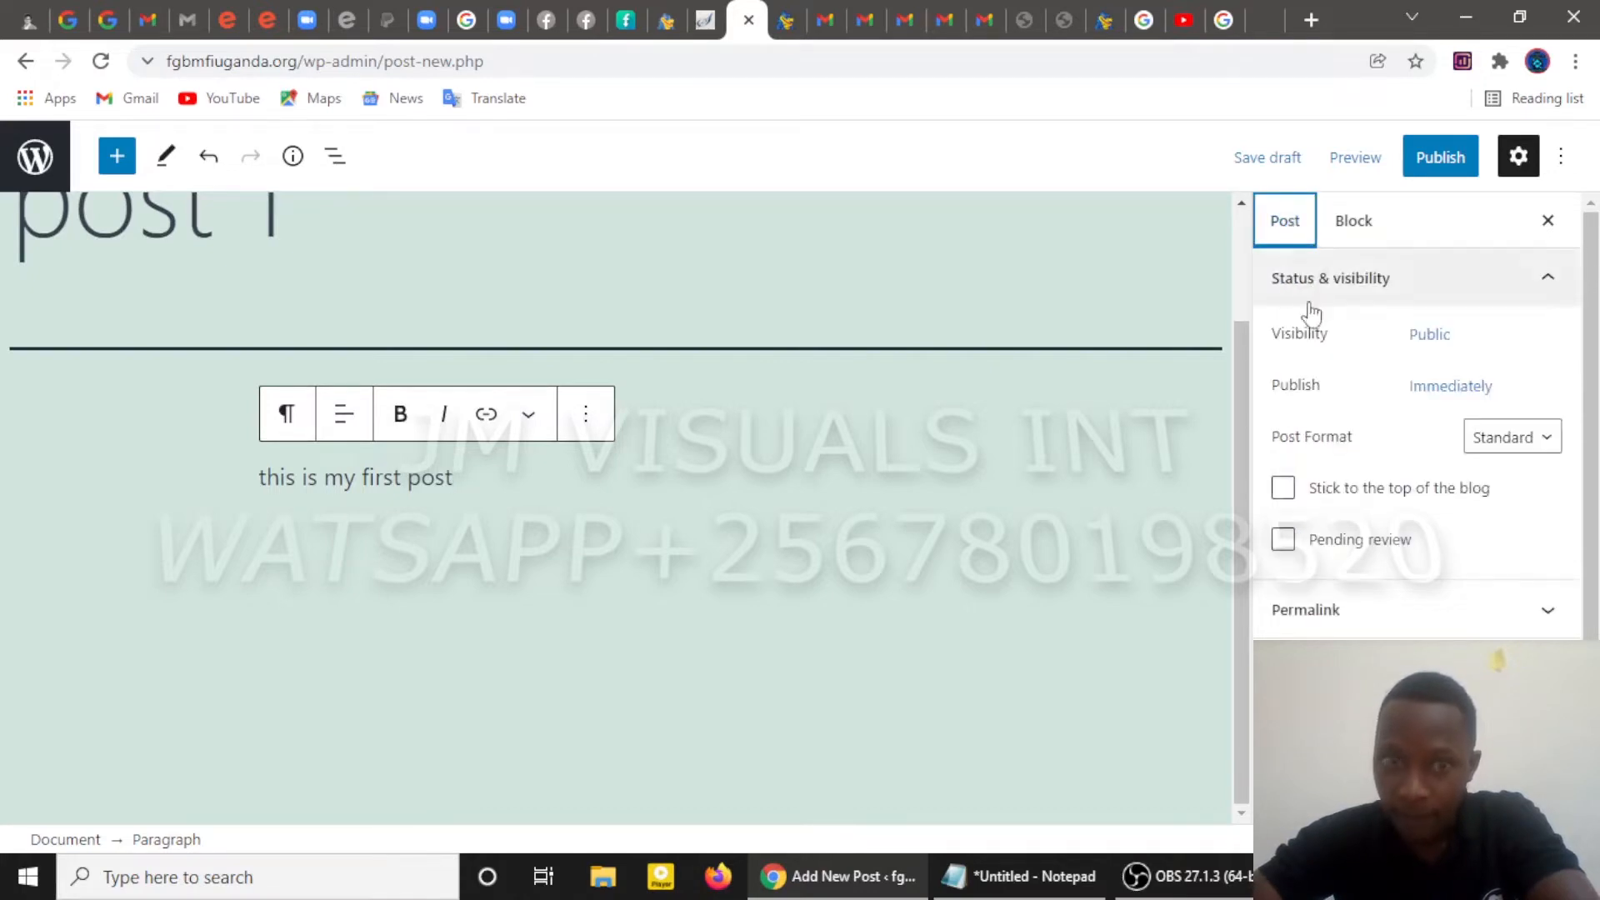
left_click(471, 475)
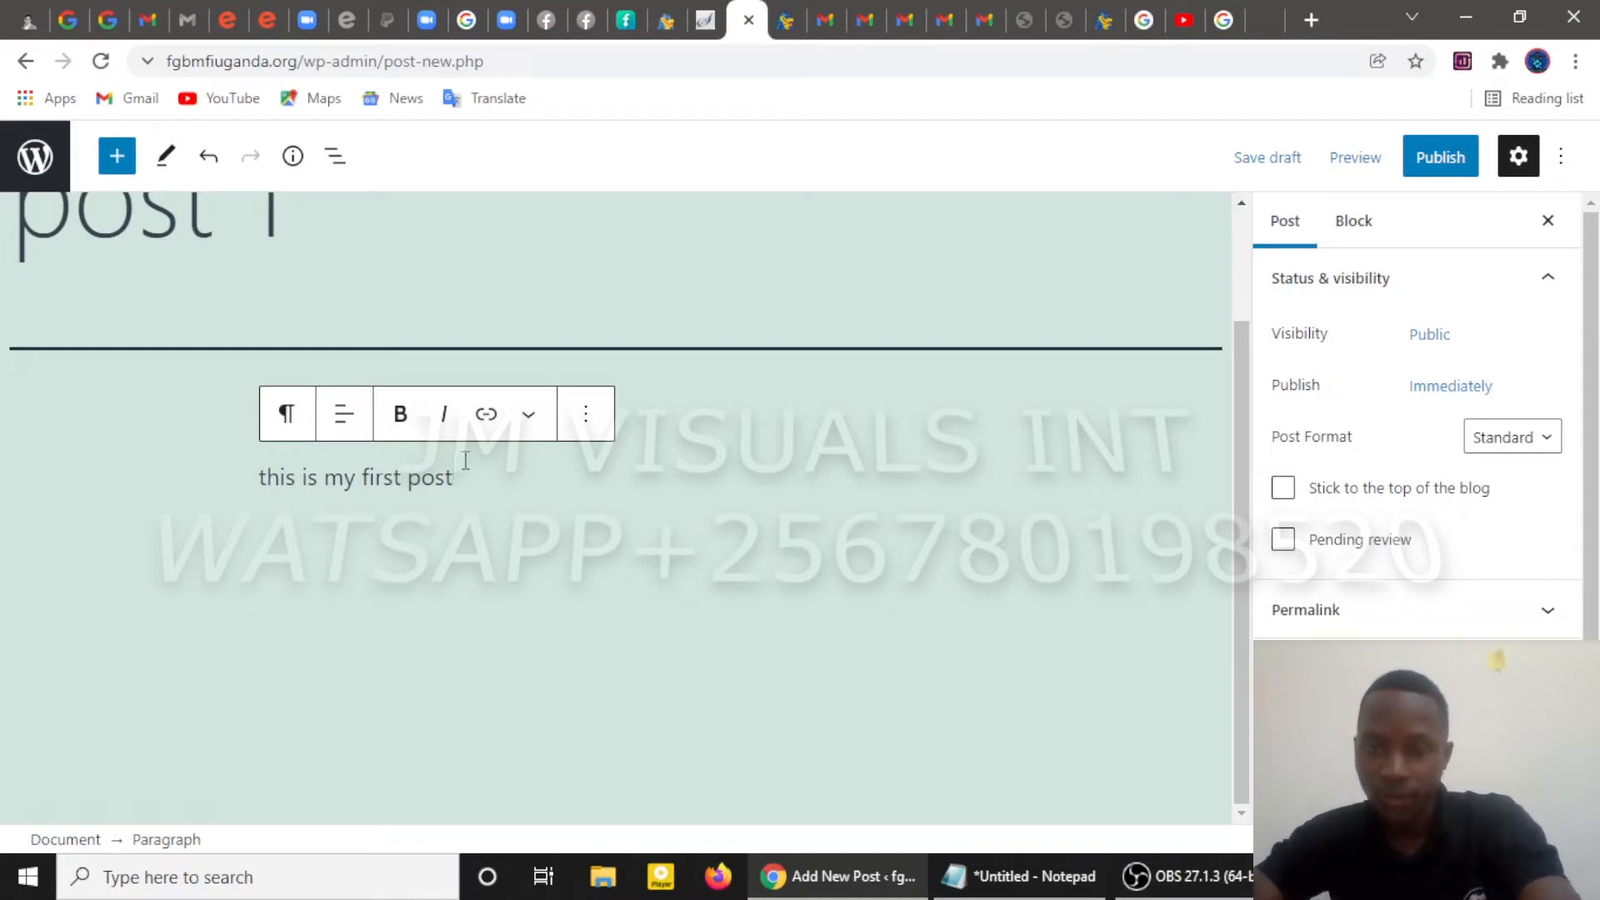
type("jjj")
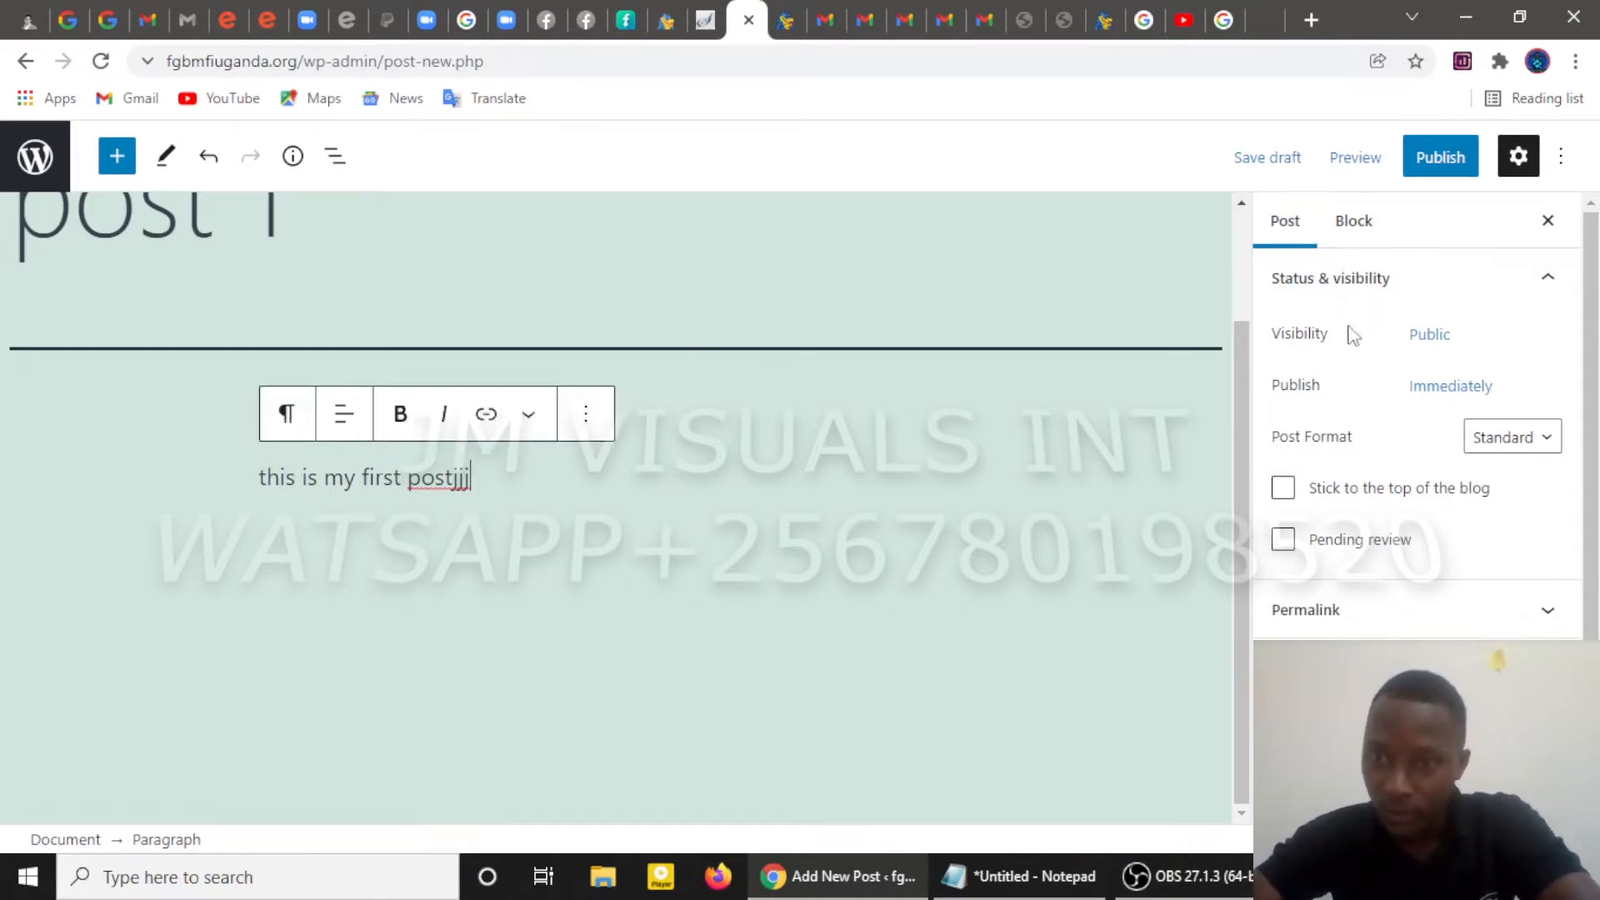
Look at the post's visibility options, close them without a change and return to the post-level settings
left_click(1431, 338)
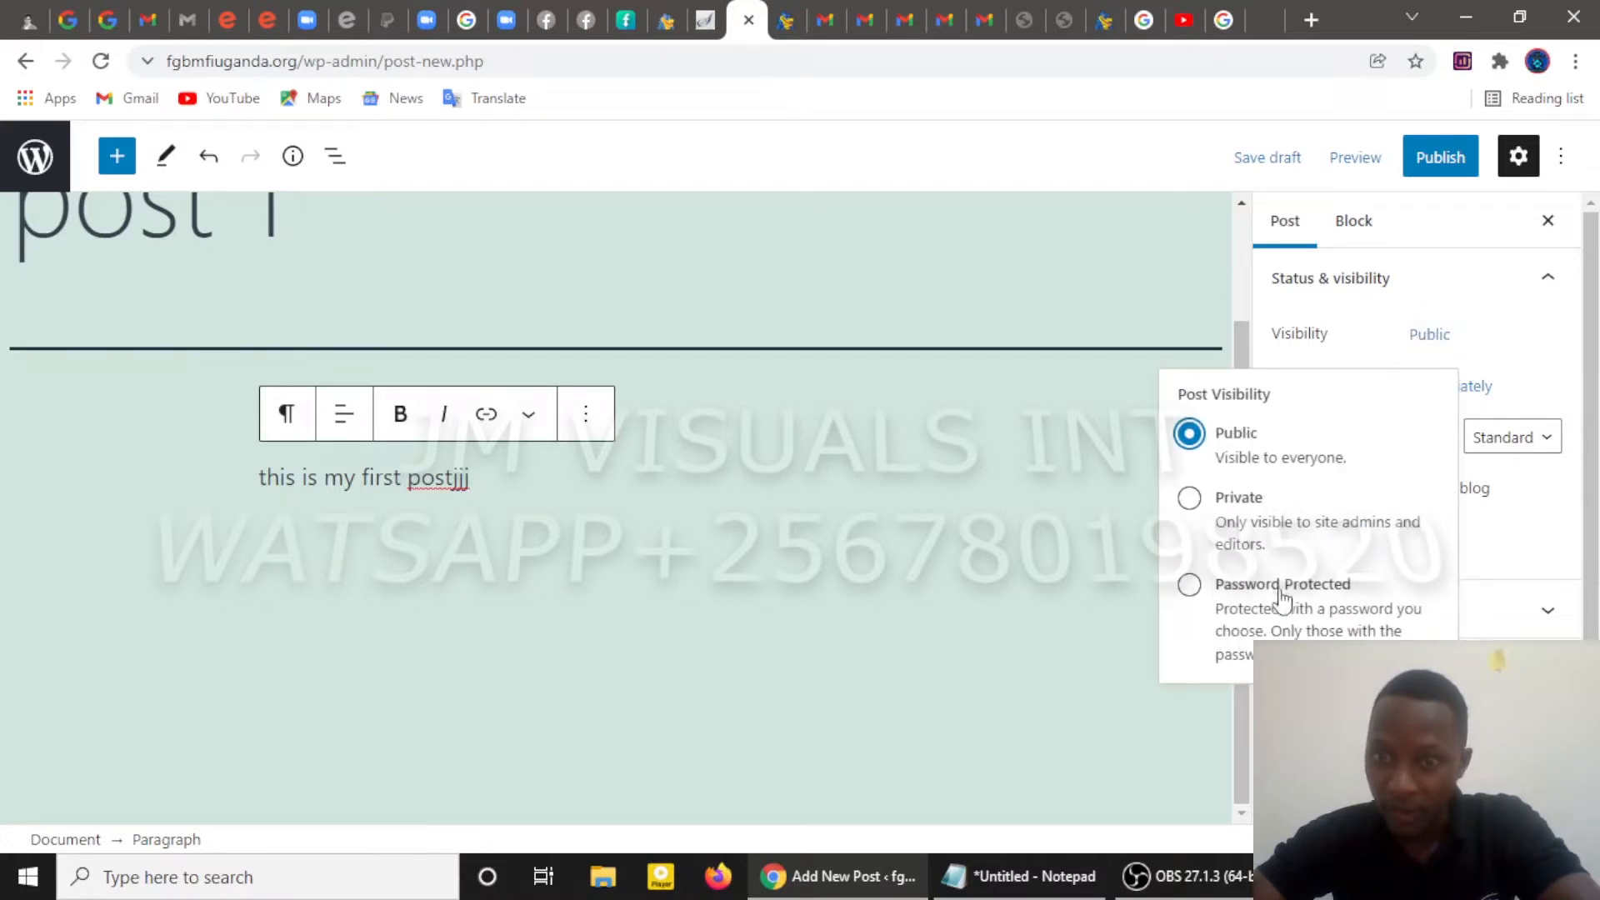
left_click(1098, 507)
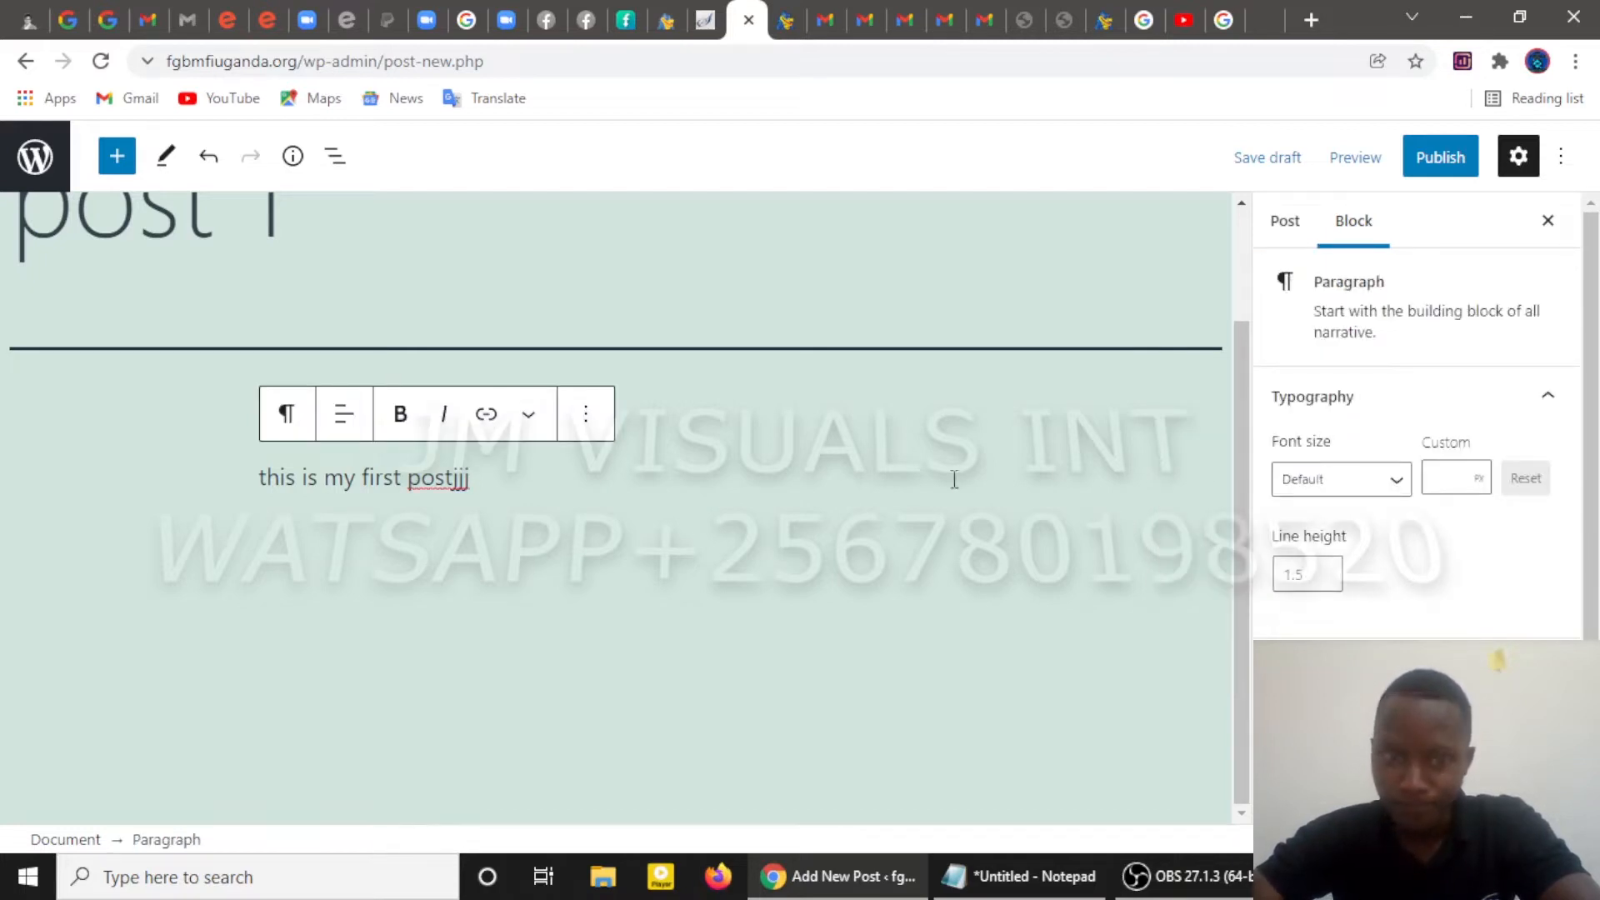
scroll(1328, 446, "down", 2)
scroll(1328, 425, "up", 2)
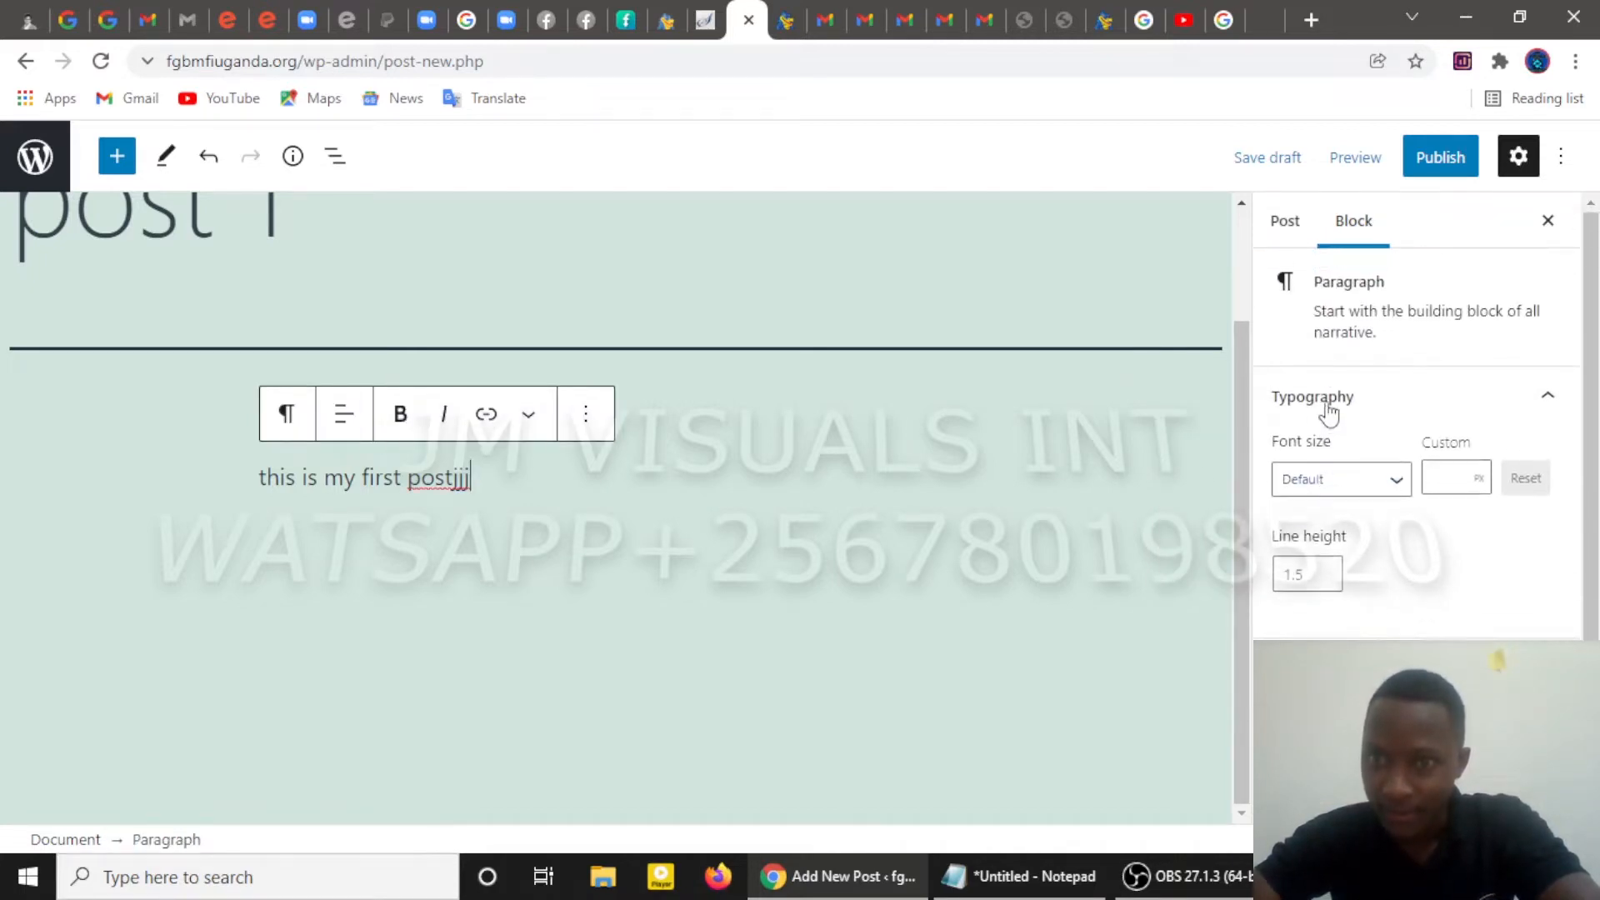
left_click(1285, 222)
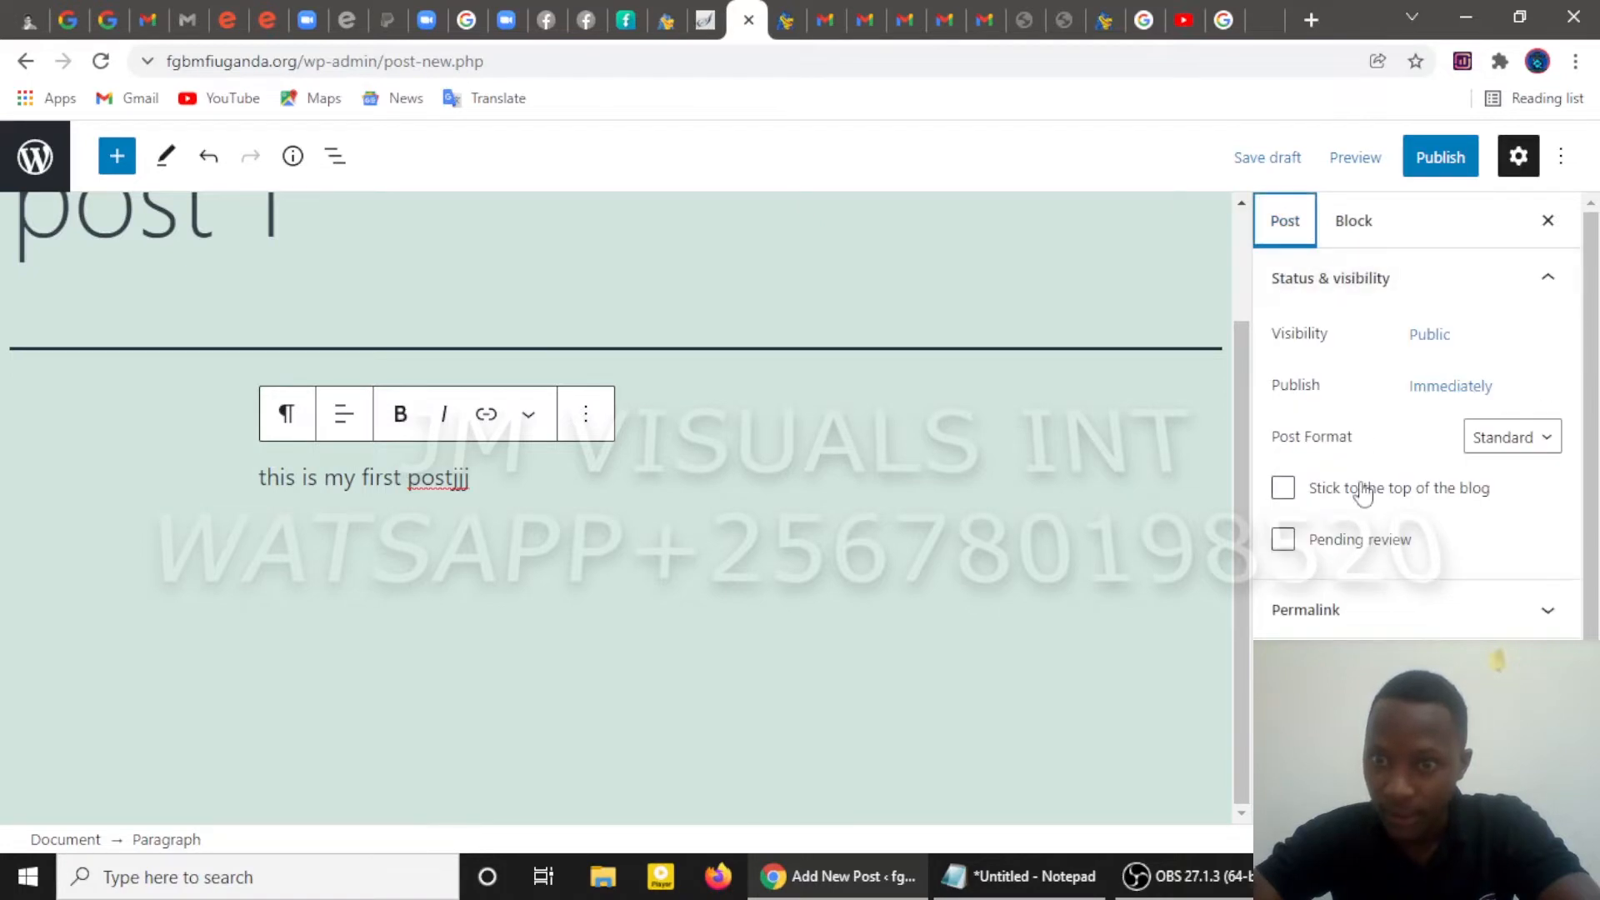
Expand the post's permalink settings to view its address
left_click(1381, 614)
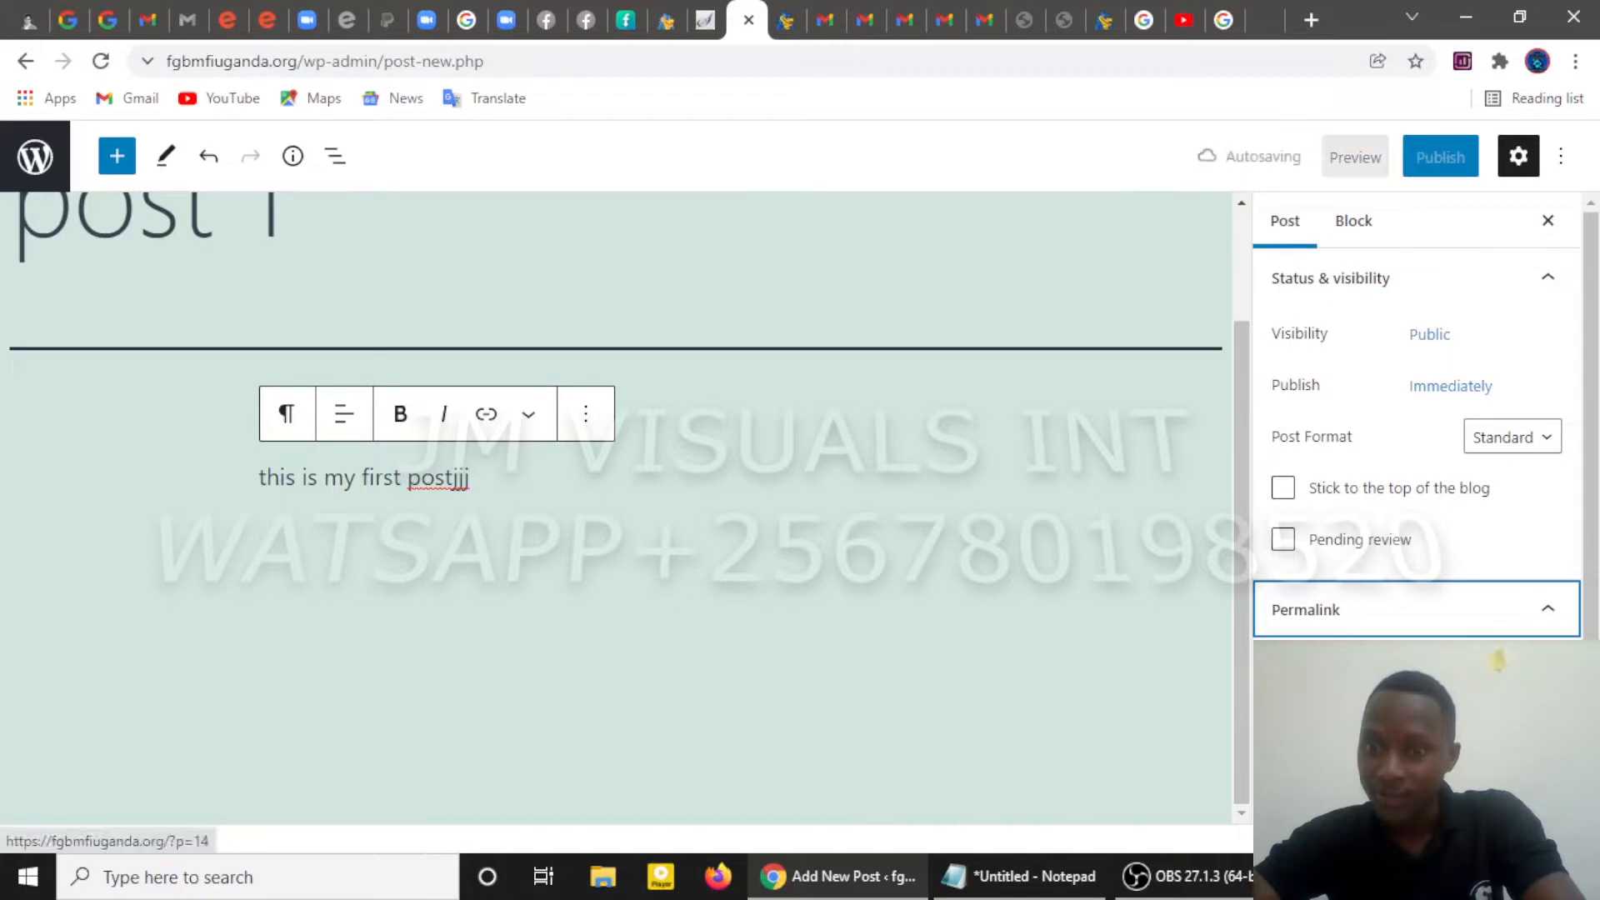
scroll(1383, 755, "down", 1)
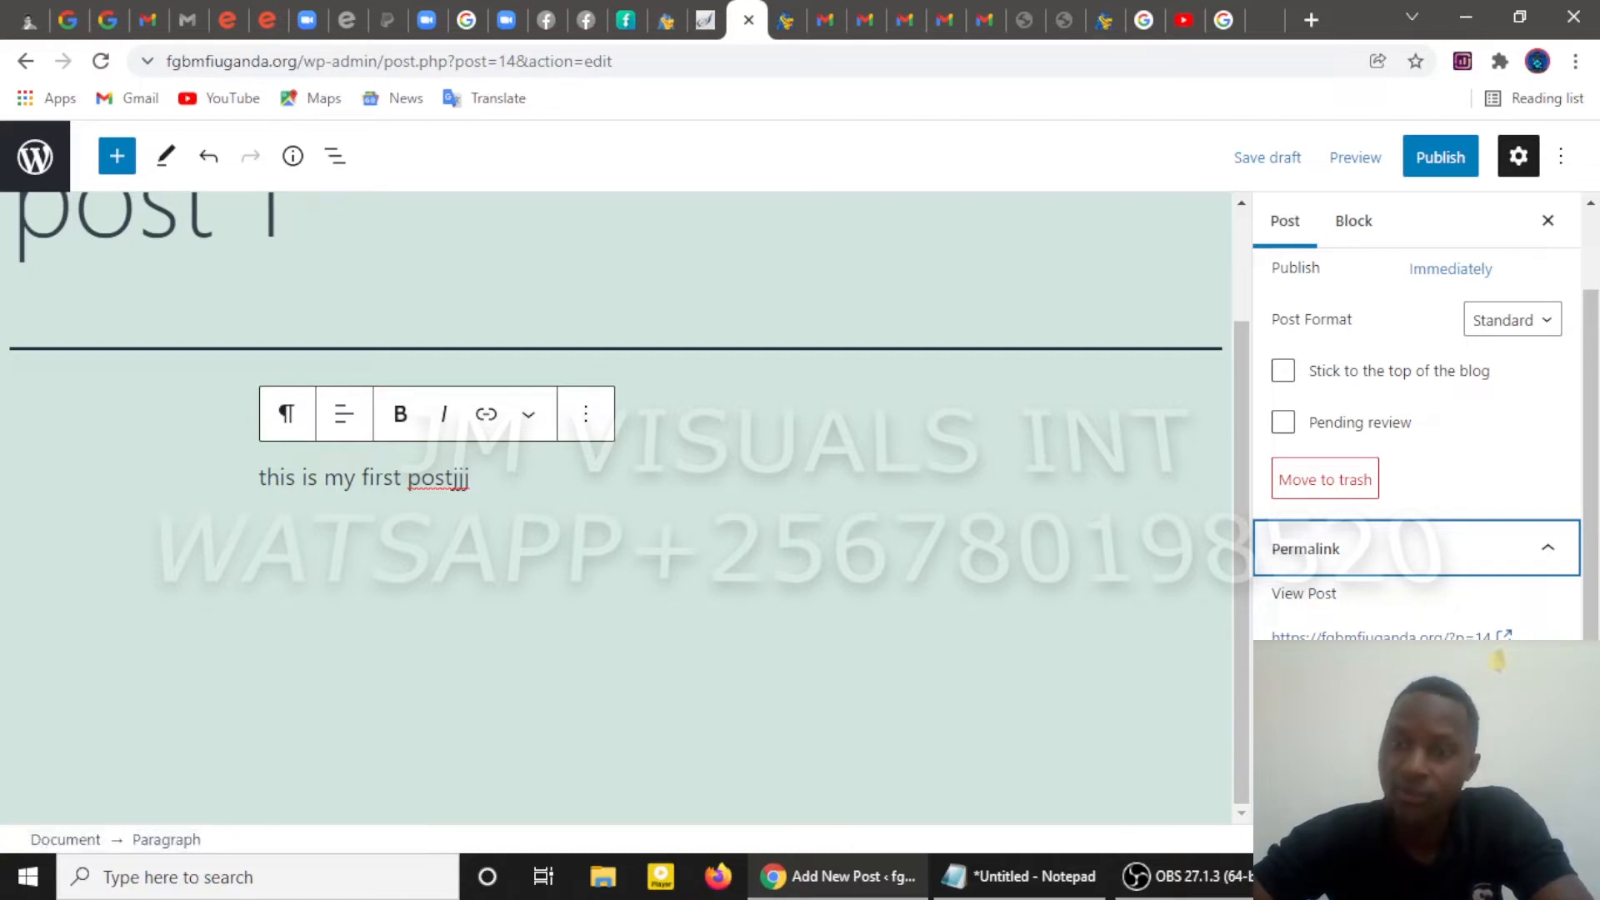
scroll(1417, 458, "down", 2)
Expand the category settings, assign the post to Uncategorized and remove that category again
left_click(1471, 572)
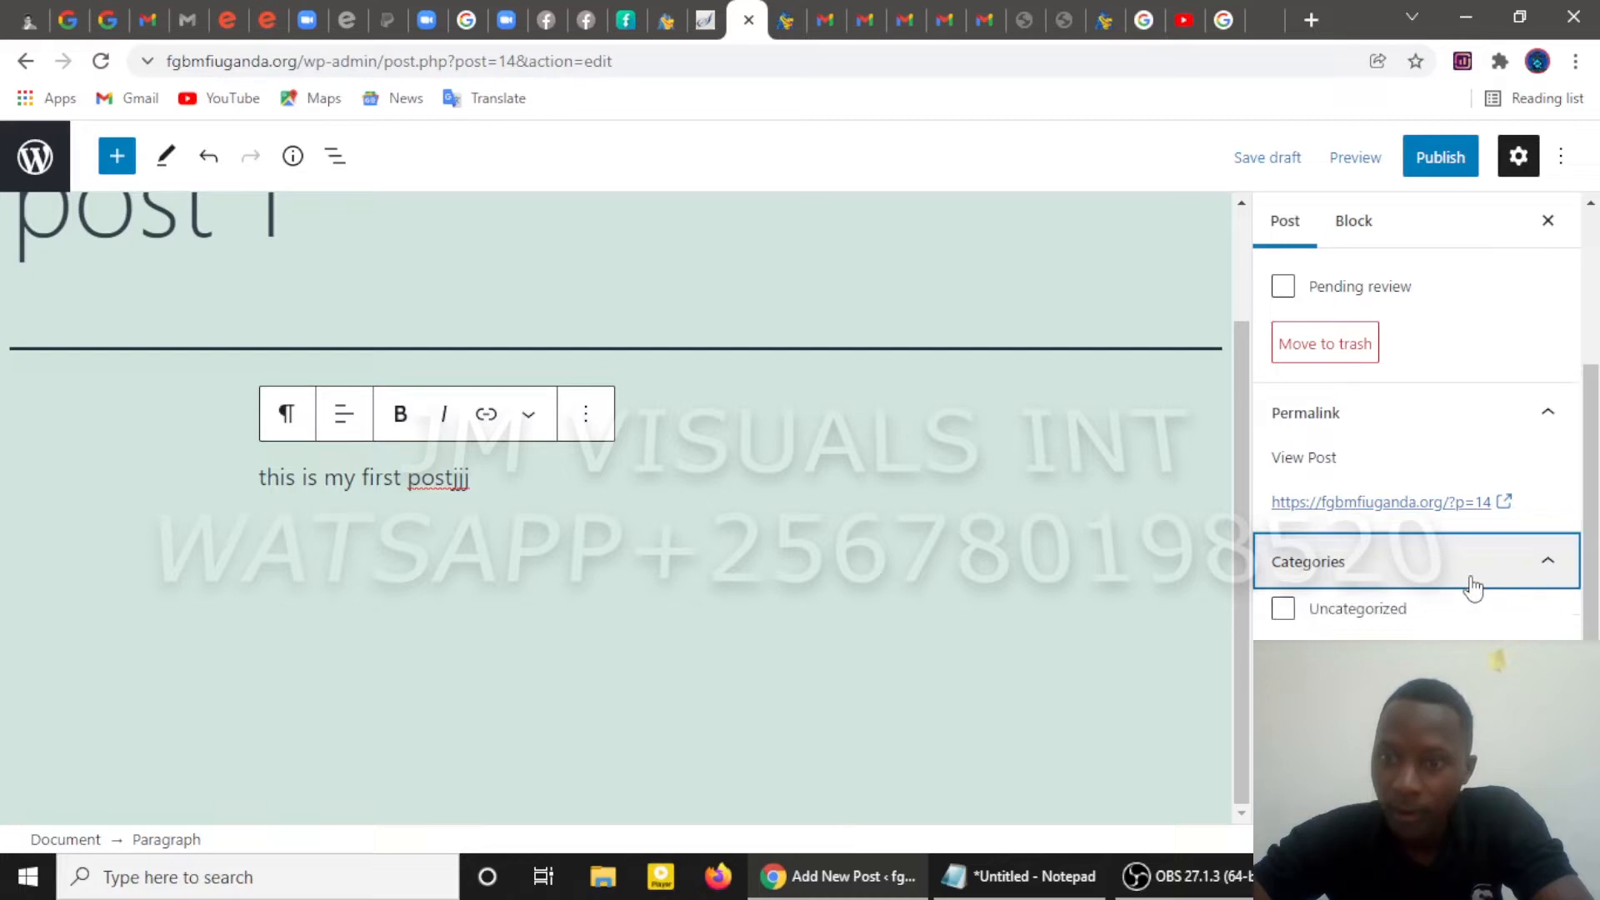
left_click(1283, 611)
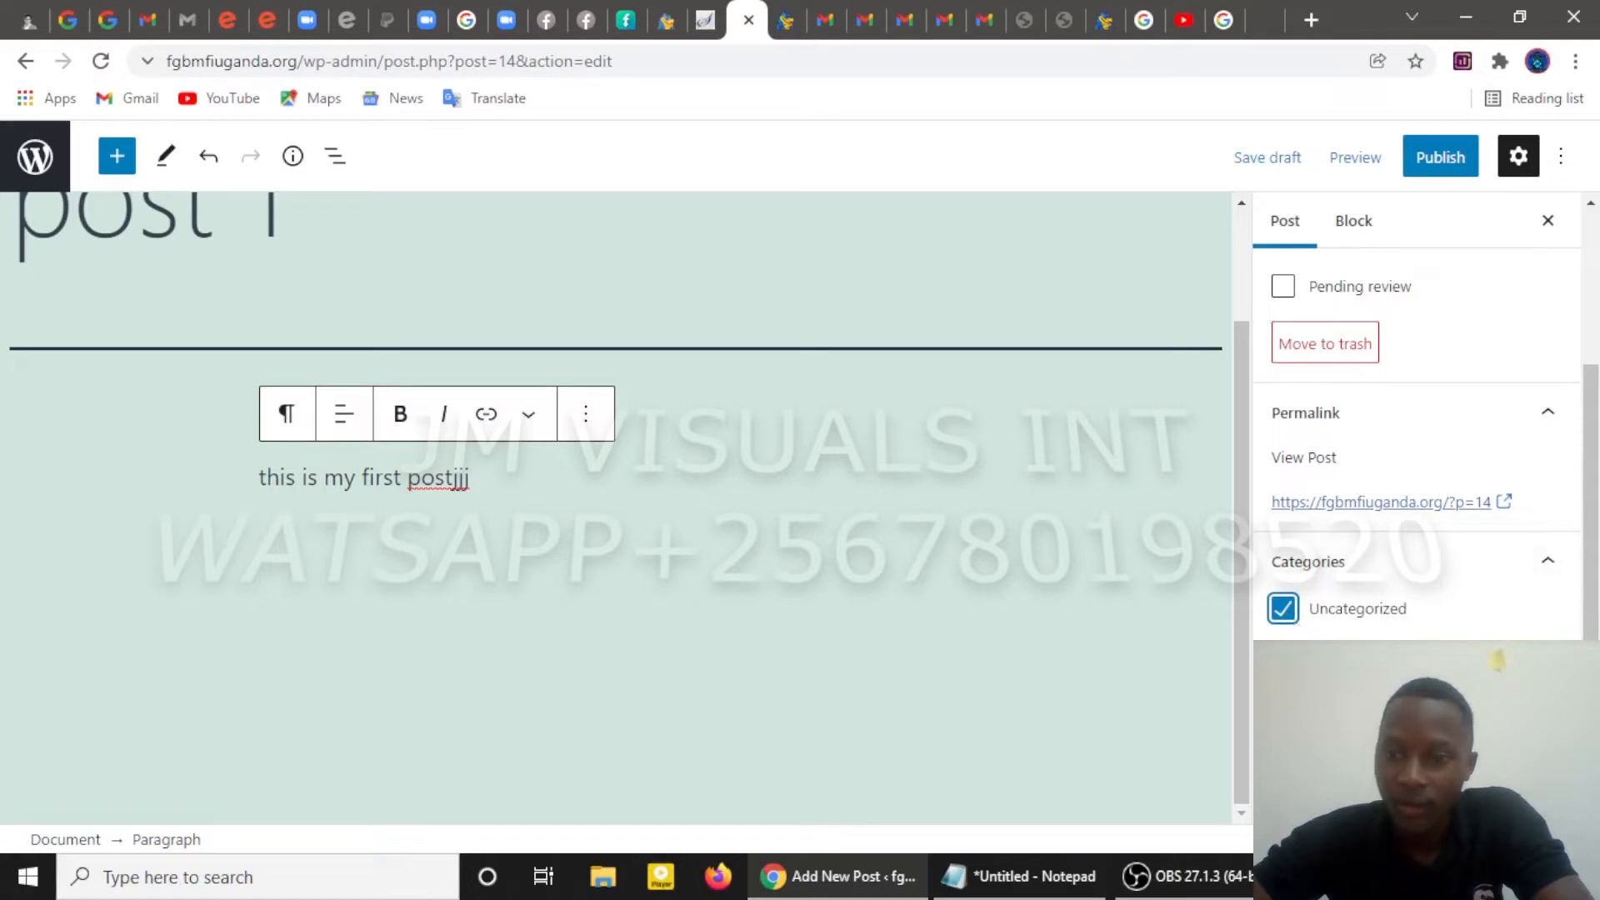
left_click(1283, 609)
Expand the tag settings and the featured image settings of the post
scroll(1310, 623, "down", 1)
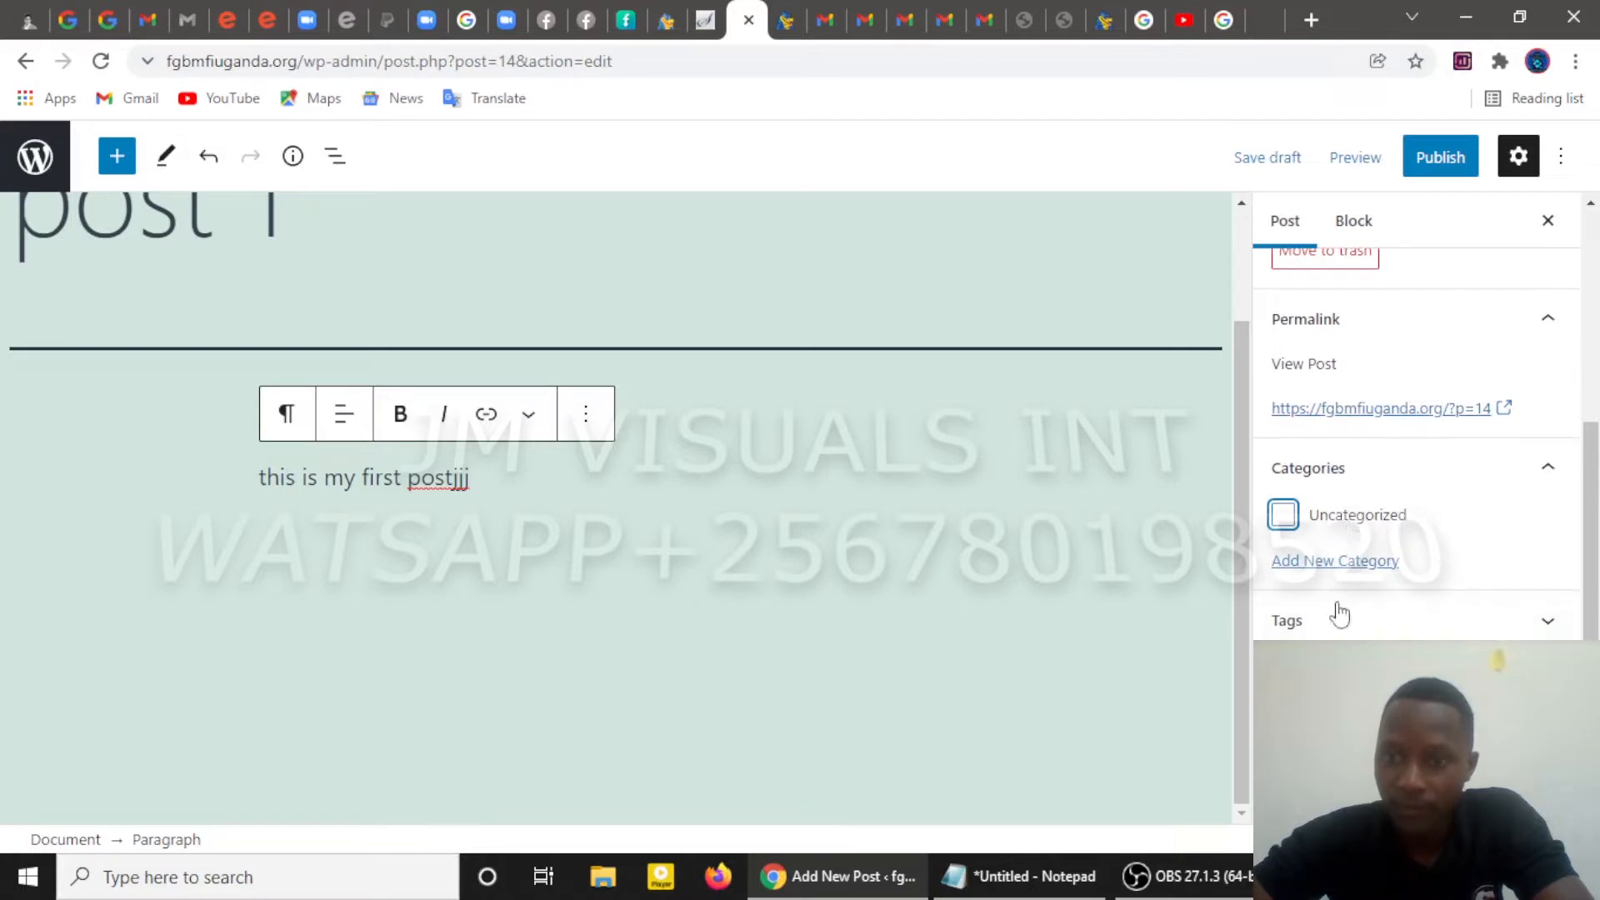
left_click(1334, 625)
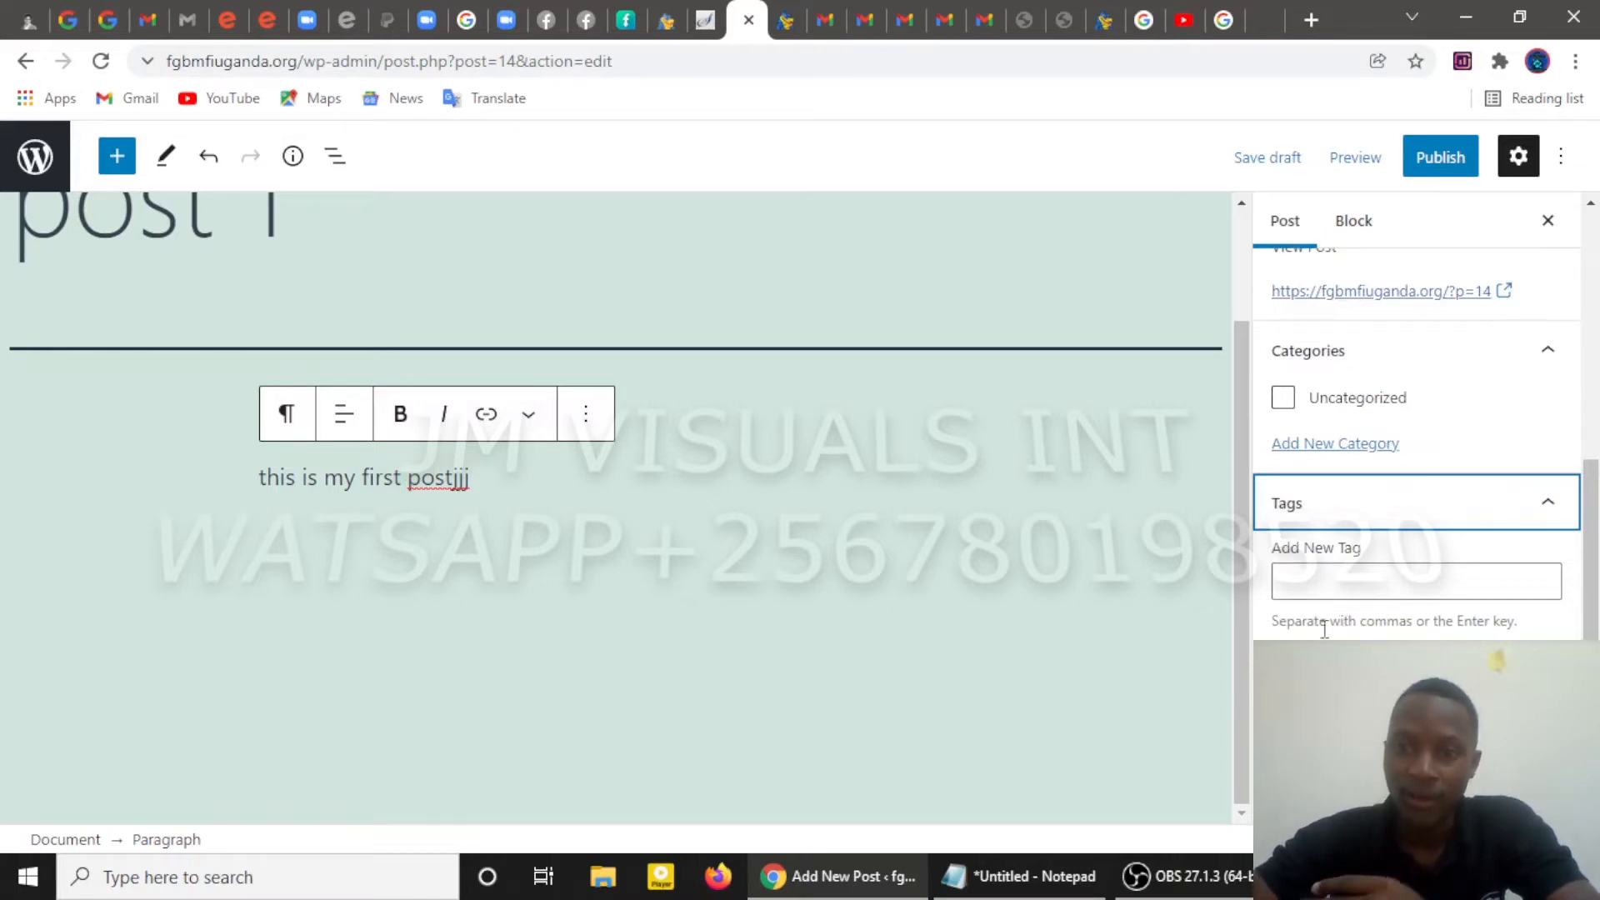
scroll(1323, 616, "down", 1)
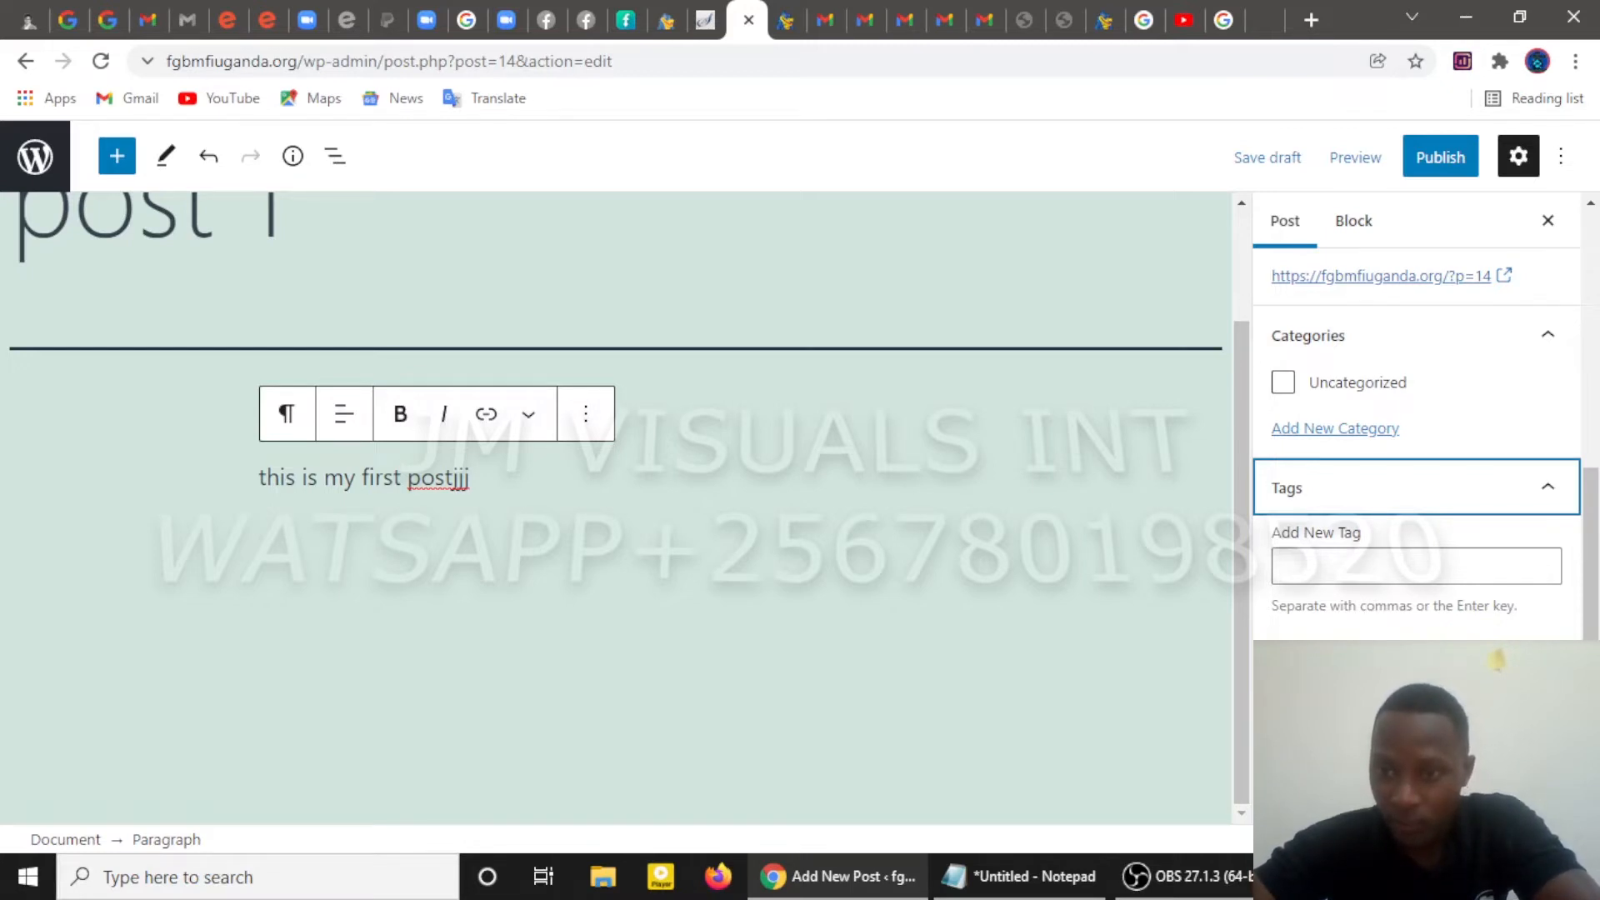
left_click(1417, 677)
scroll(1416, 677, "down", 1)
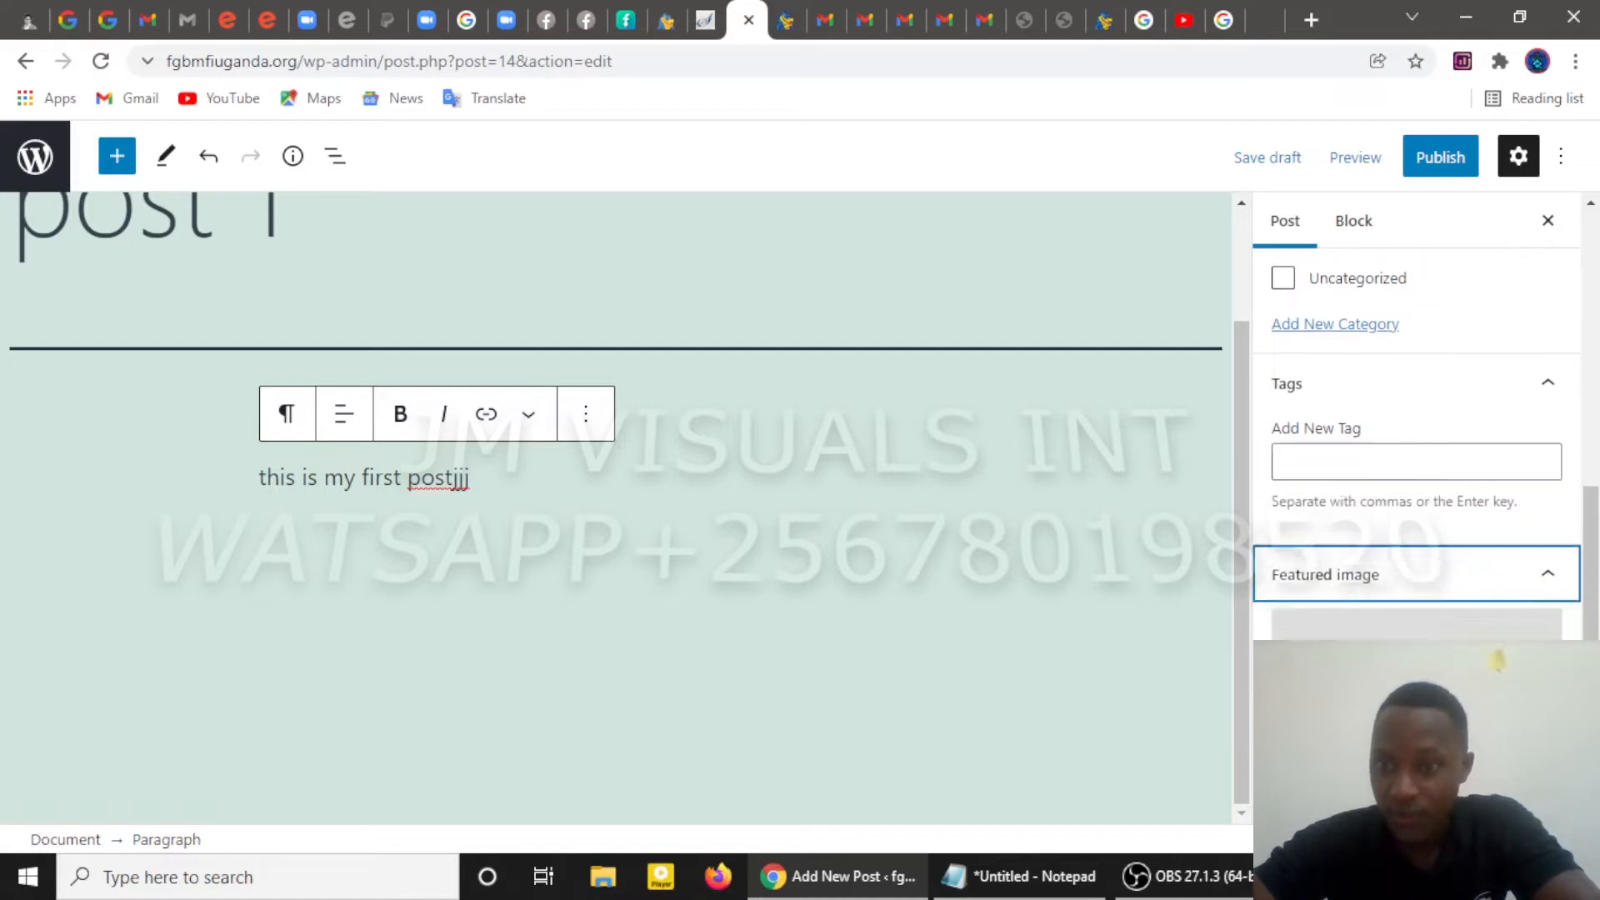
Examine the file upload and media library options for the featured image, leaving both without choosing an image
left_click(1440, 626)
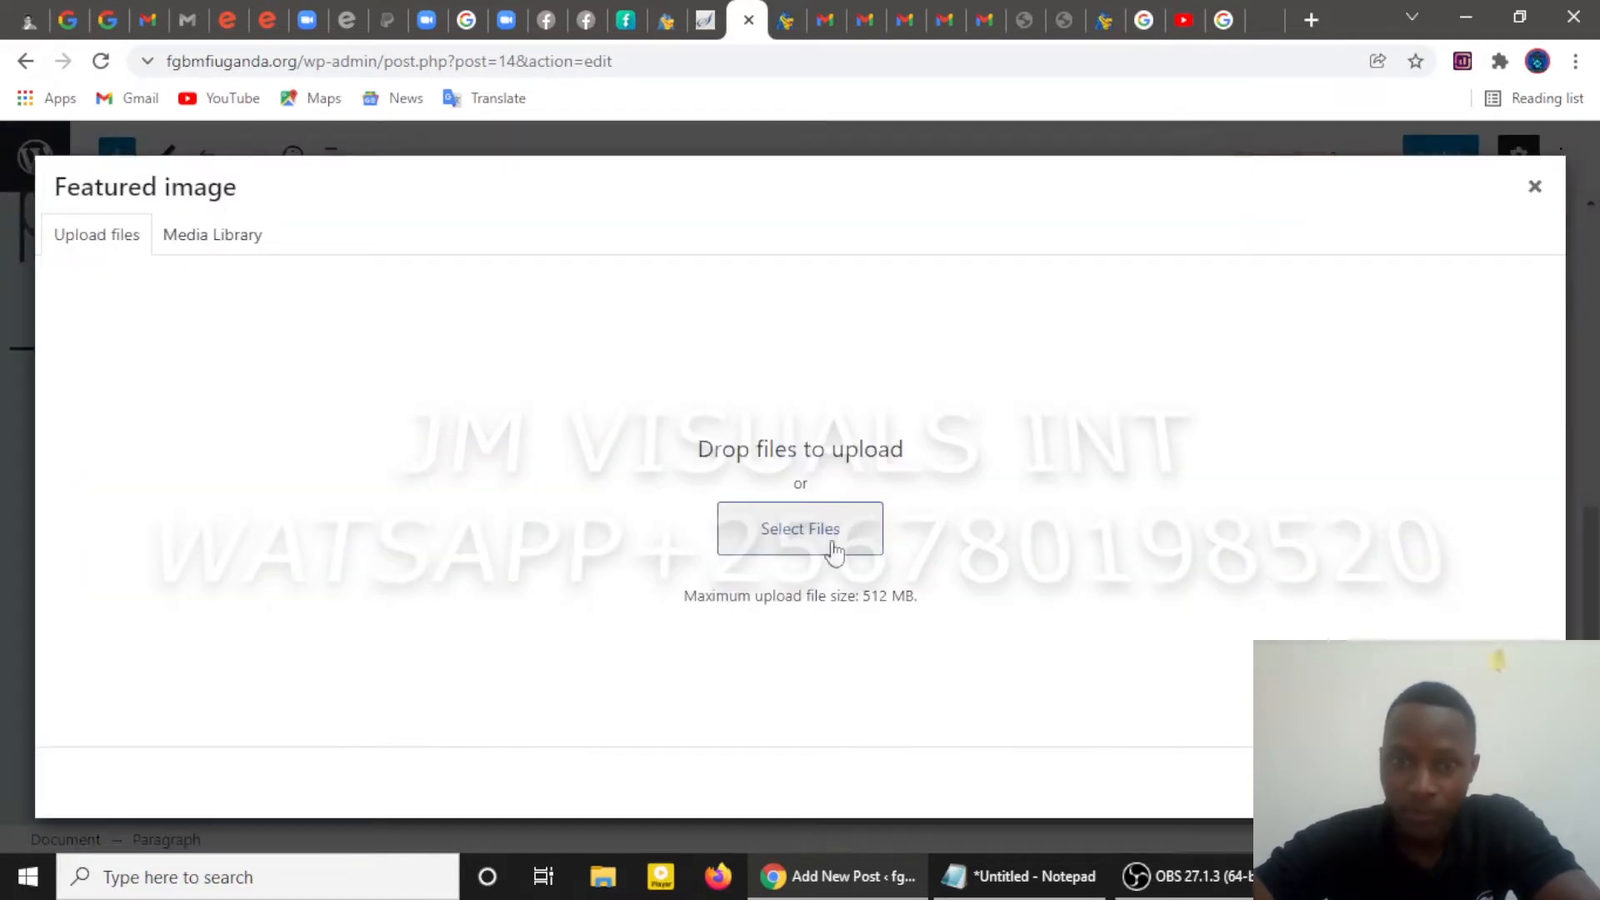
left_click(819, 543)
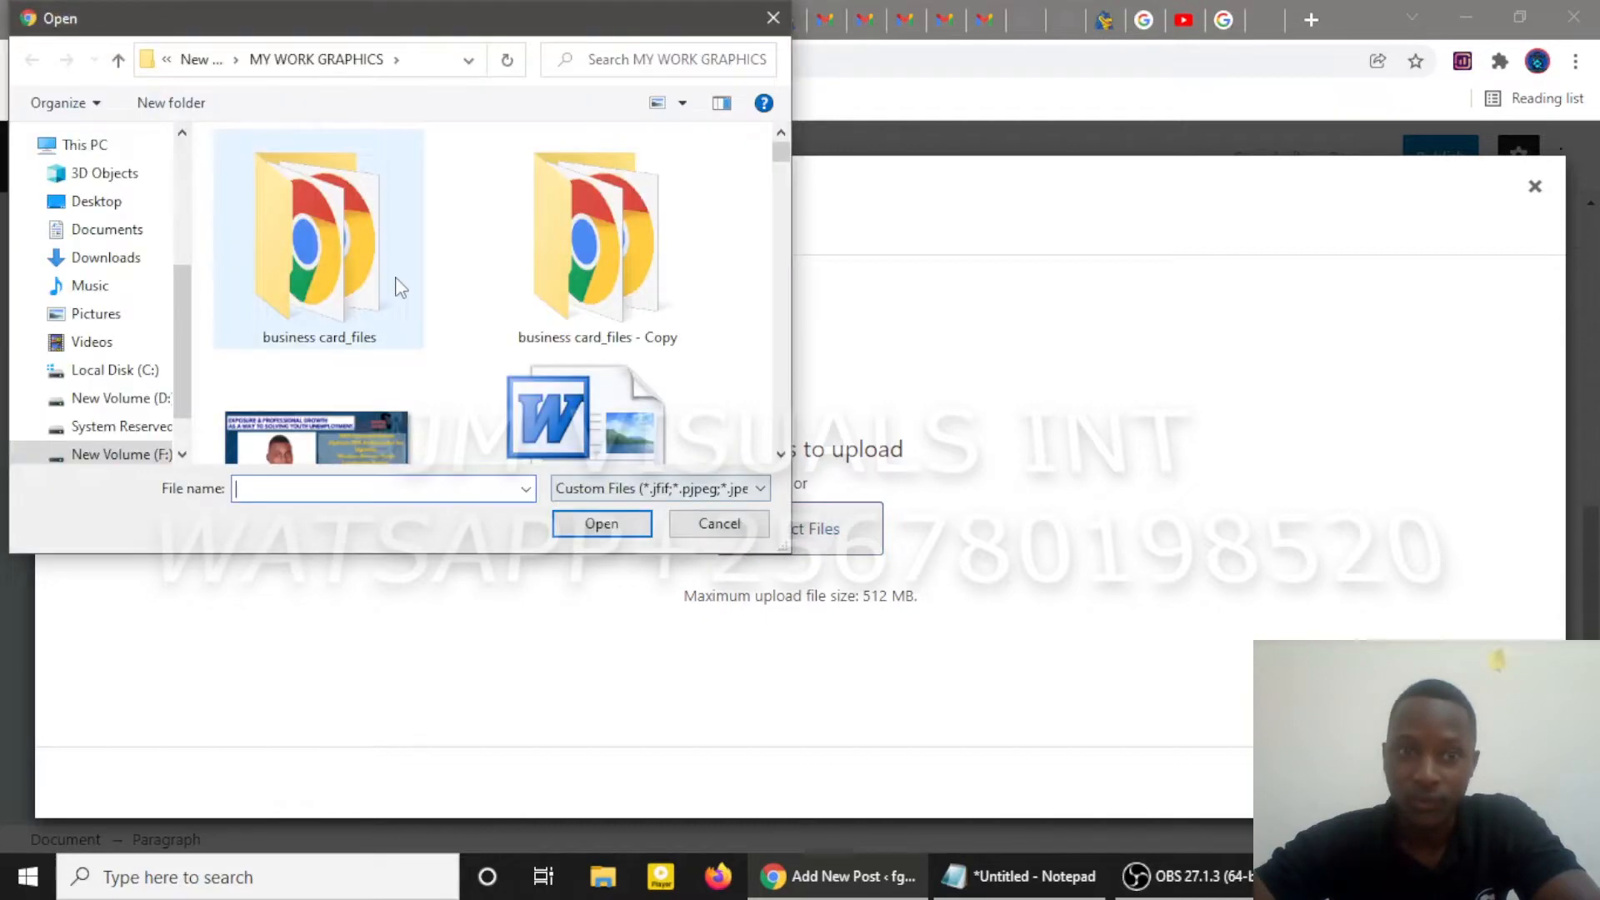
left_click(773, 18)
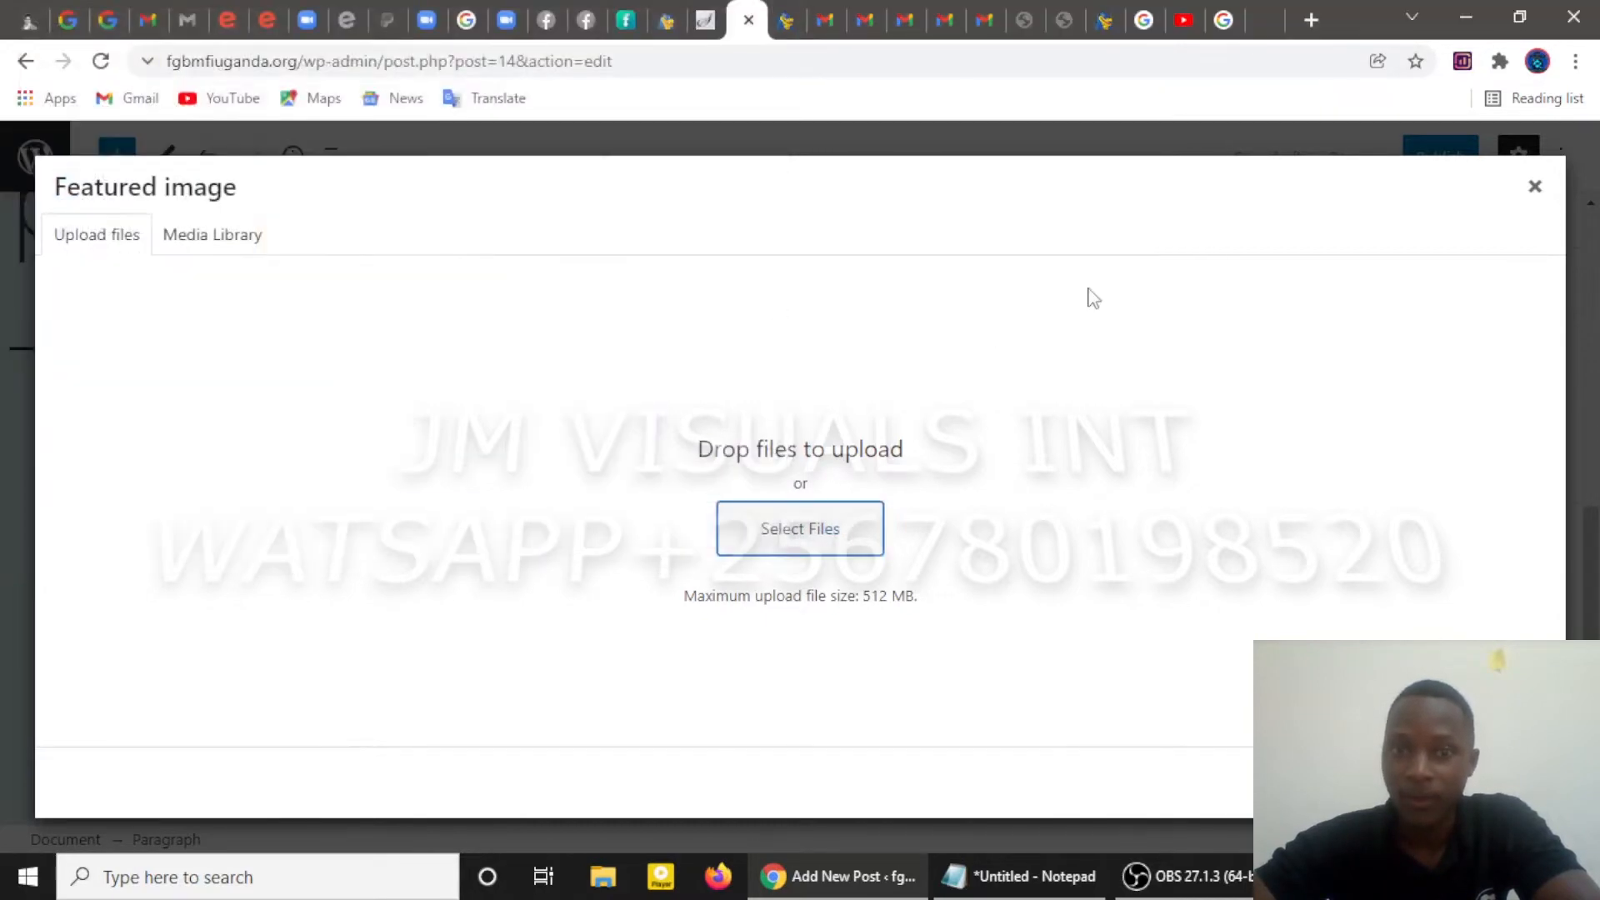
left_click(1535, 186)
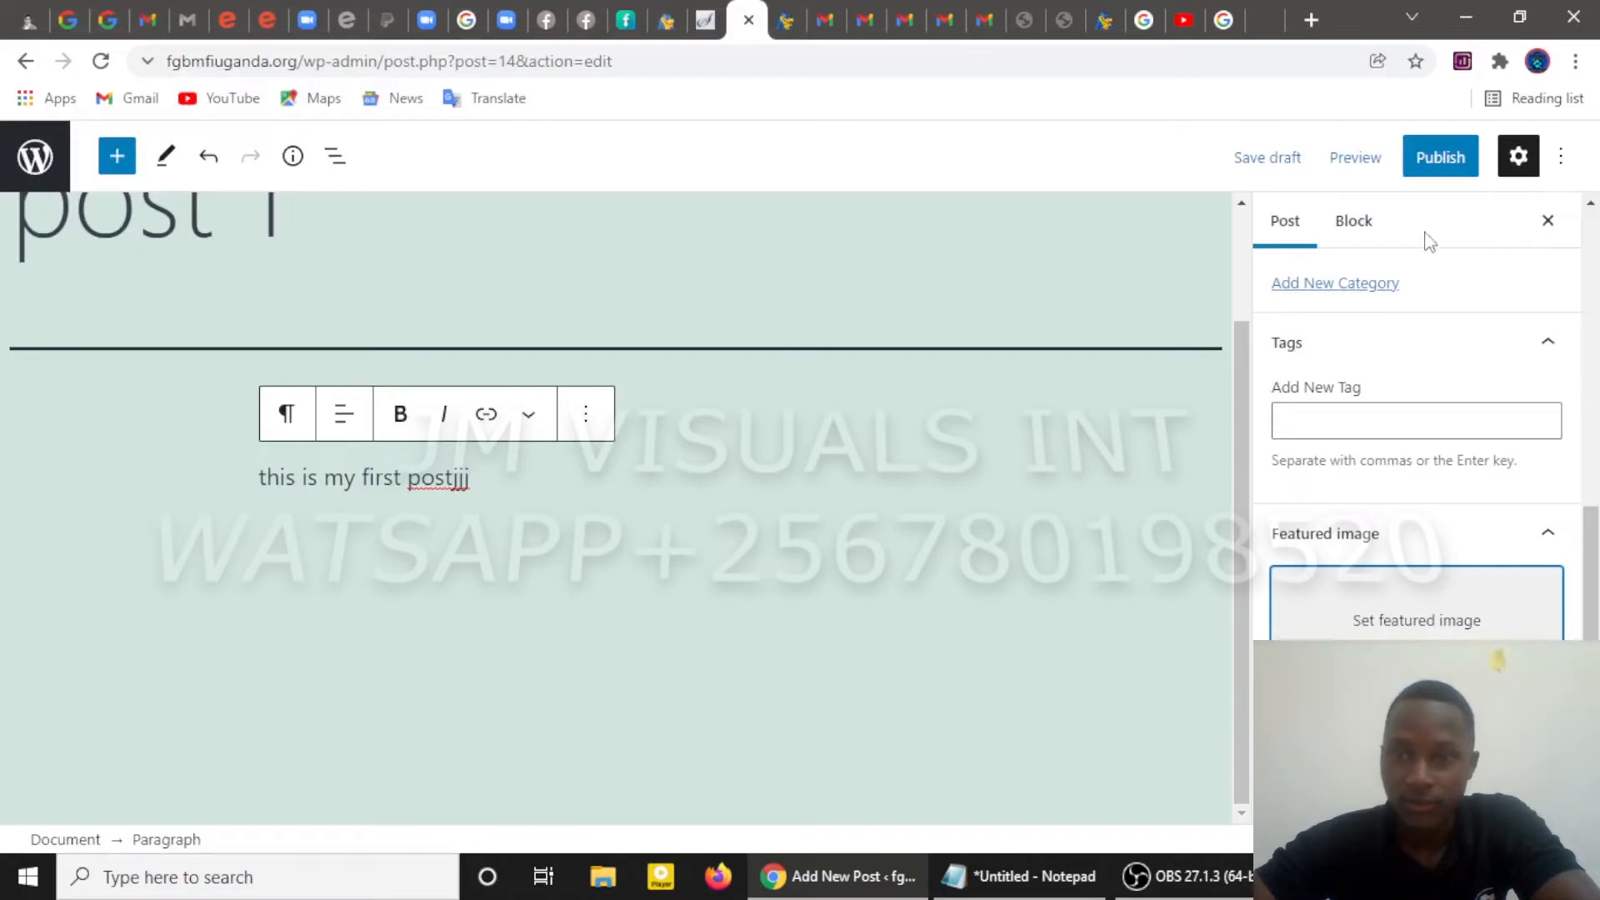
left_click(1419, 612)
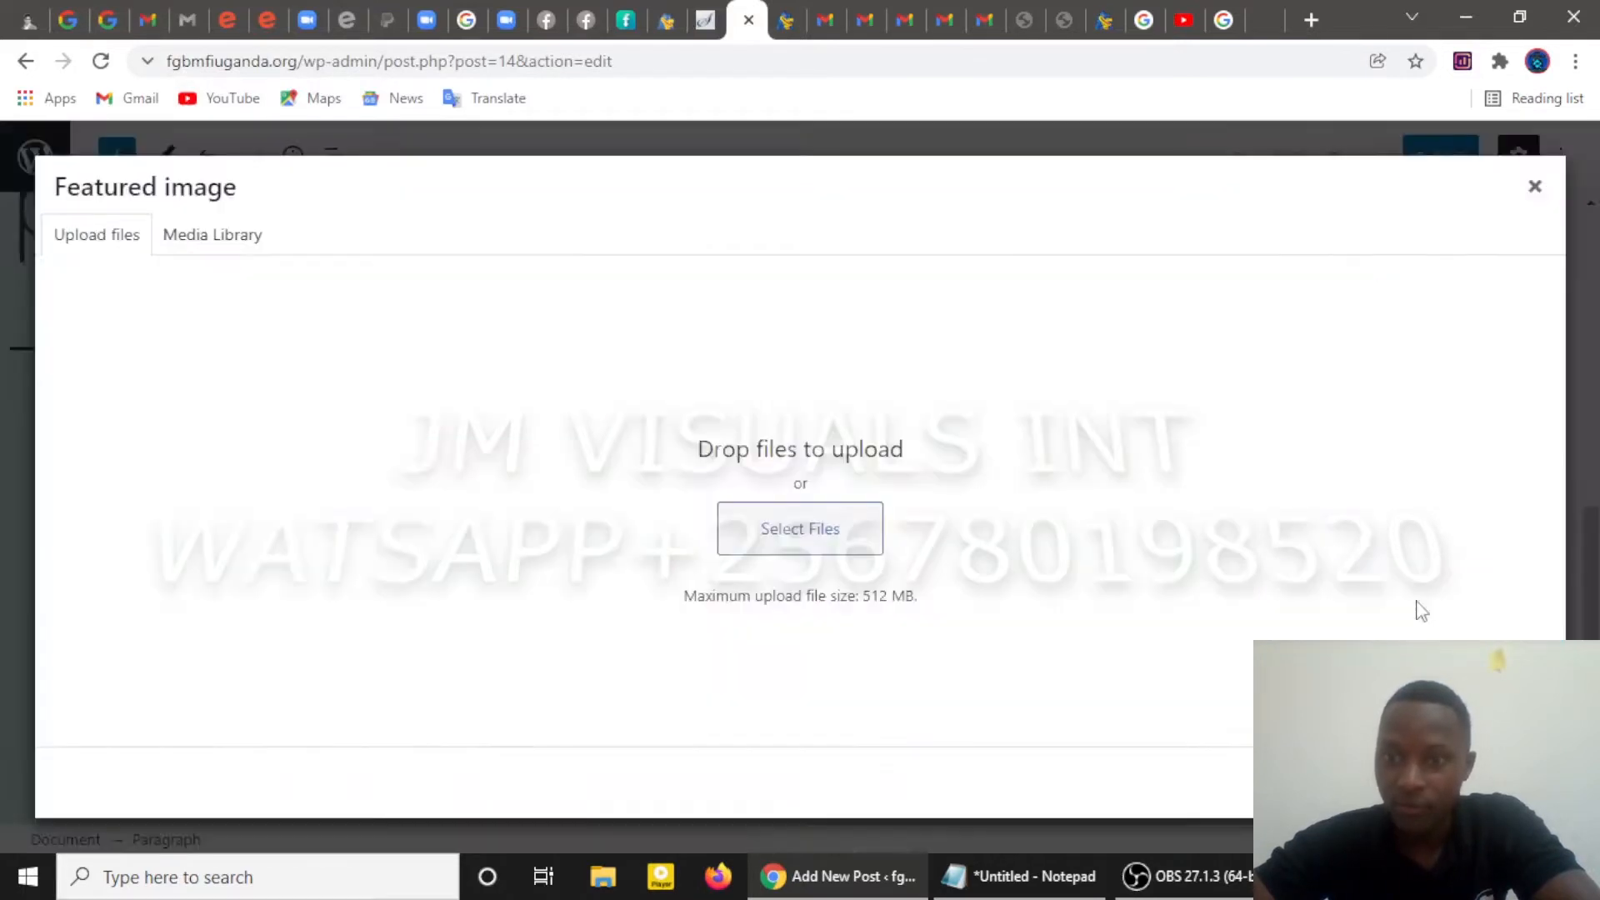
left_click(192, 239)
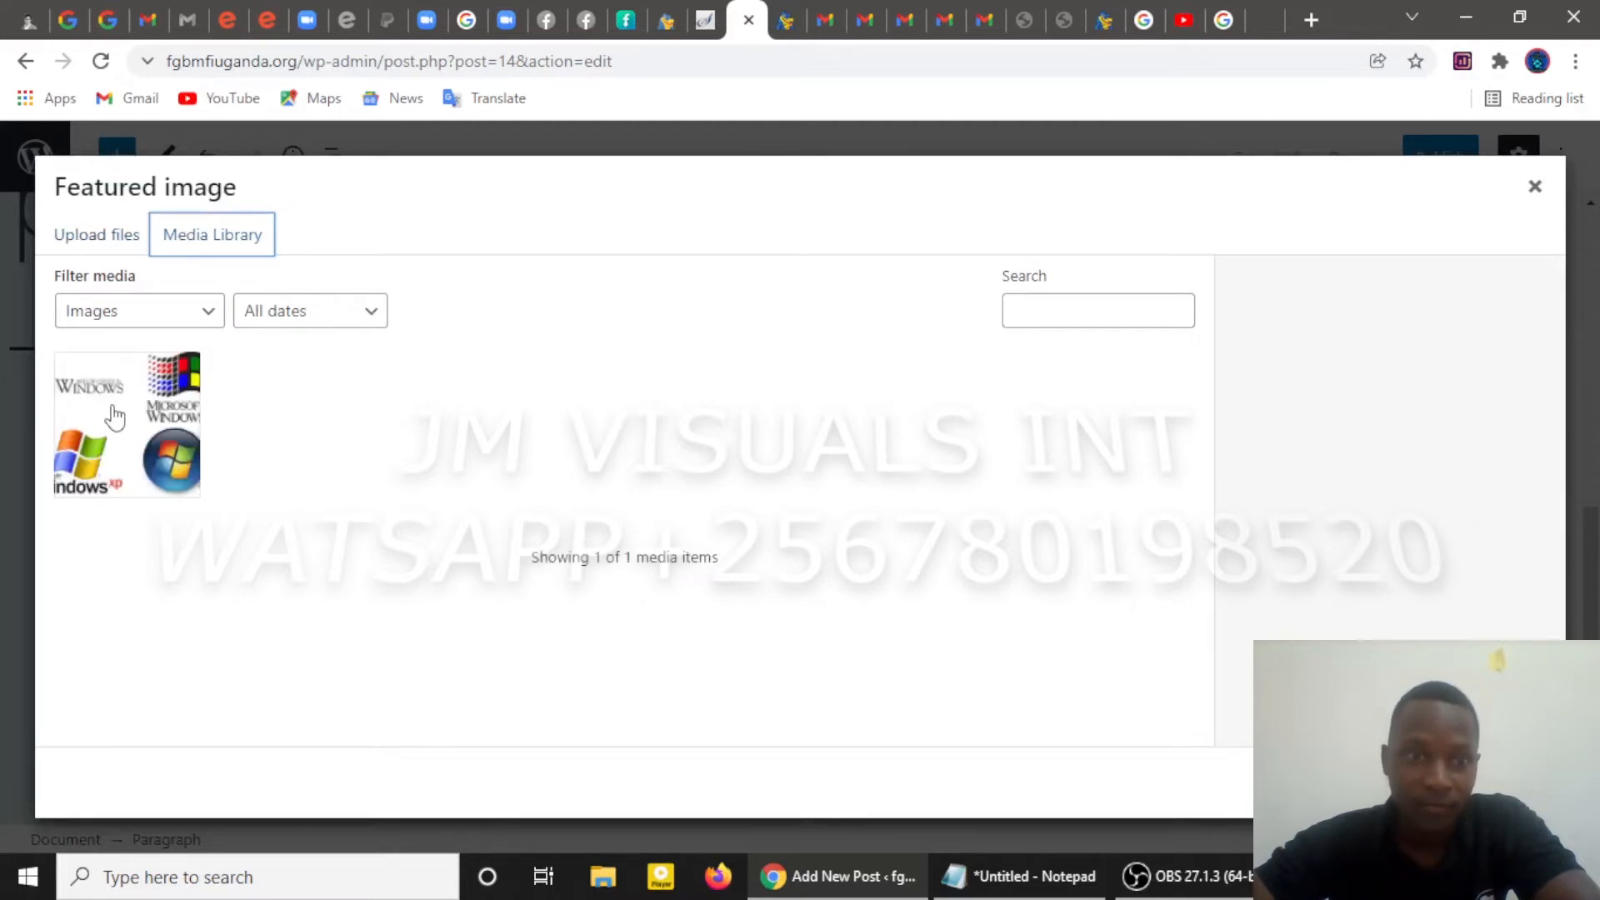
left_click(1534, 188)
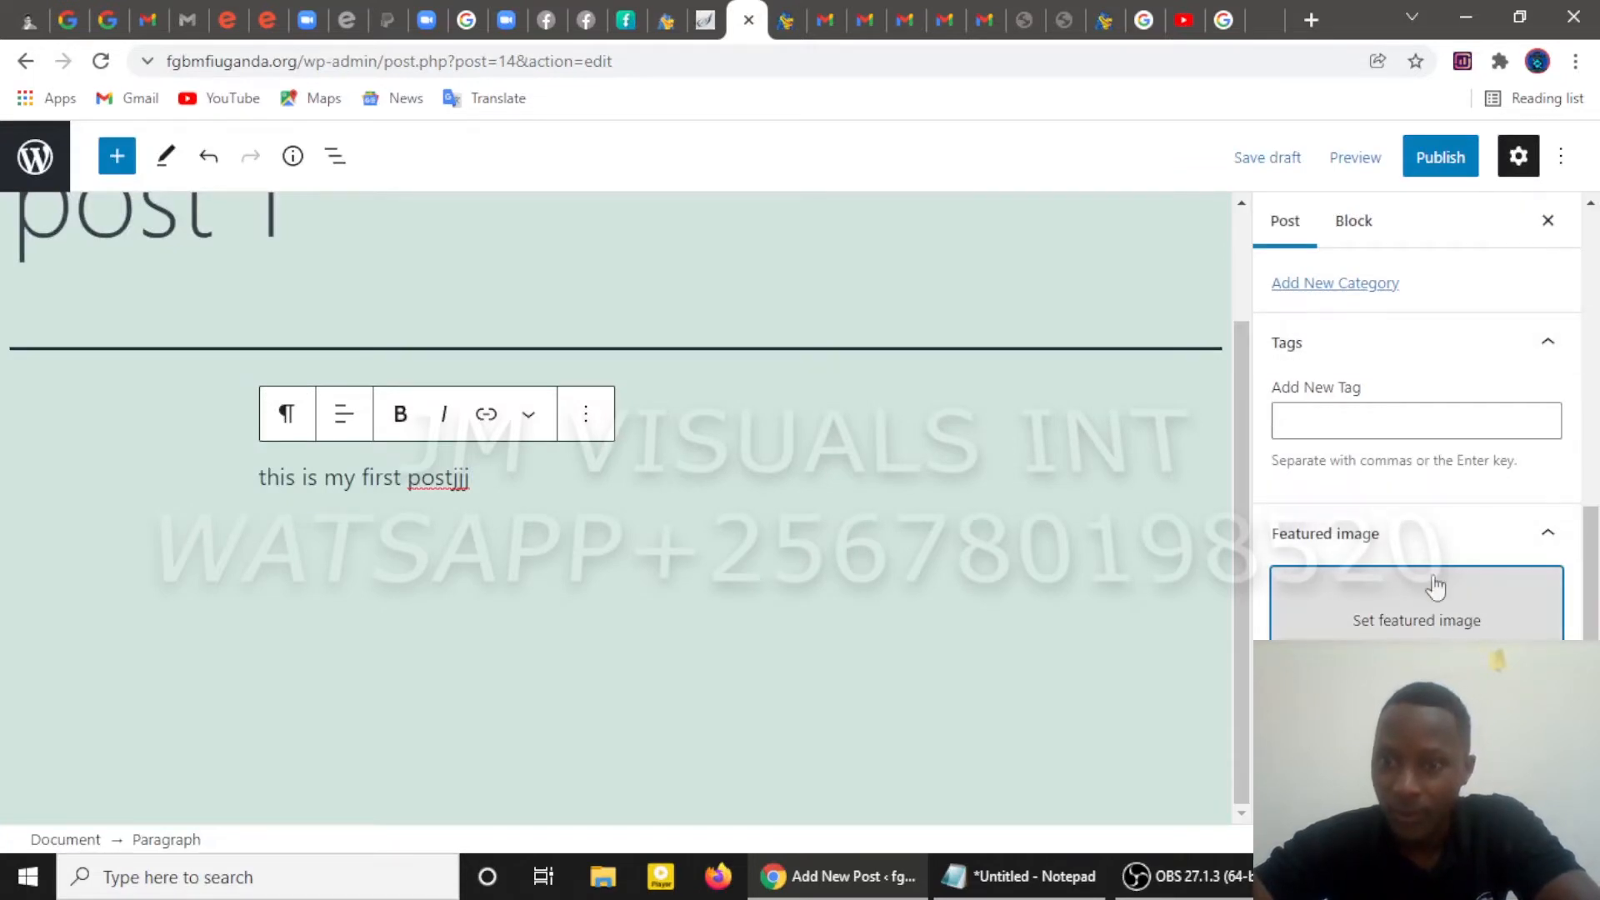
Expand the excerpt settings, view the optional excerpt field and go back to the status and visibility settings
key("Tab")
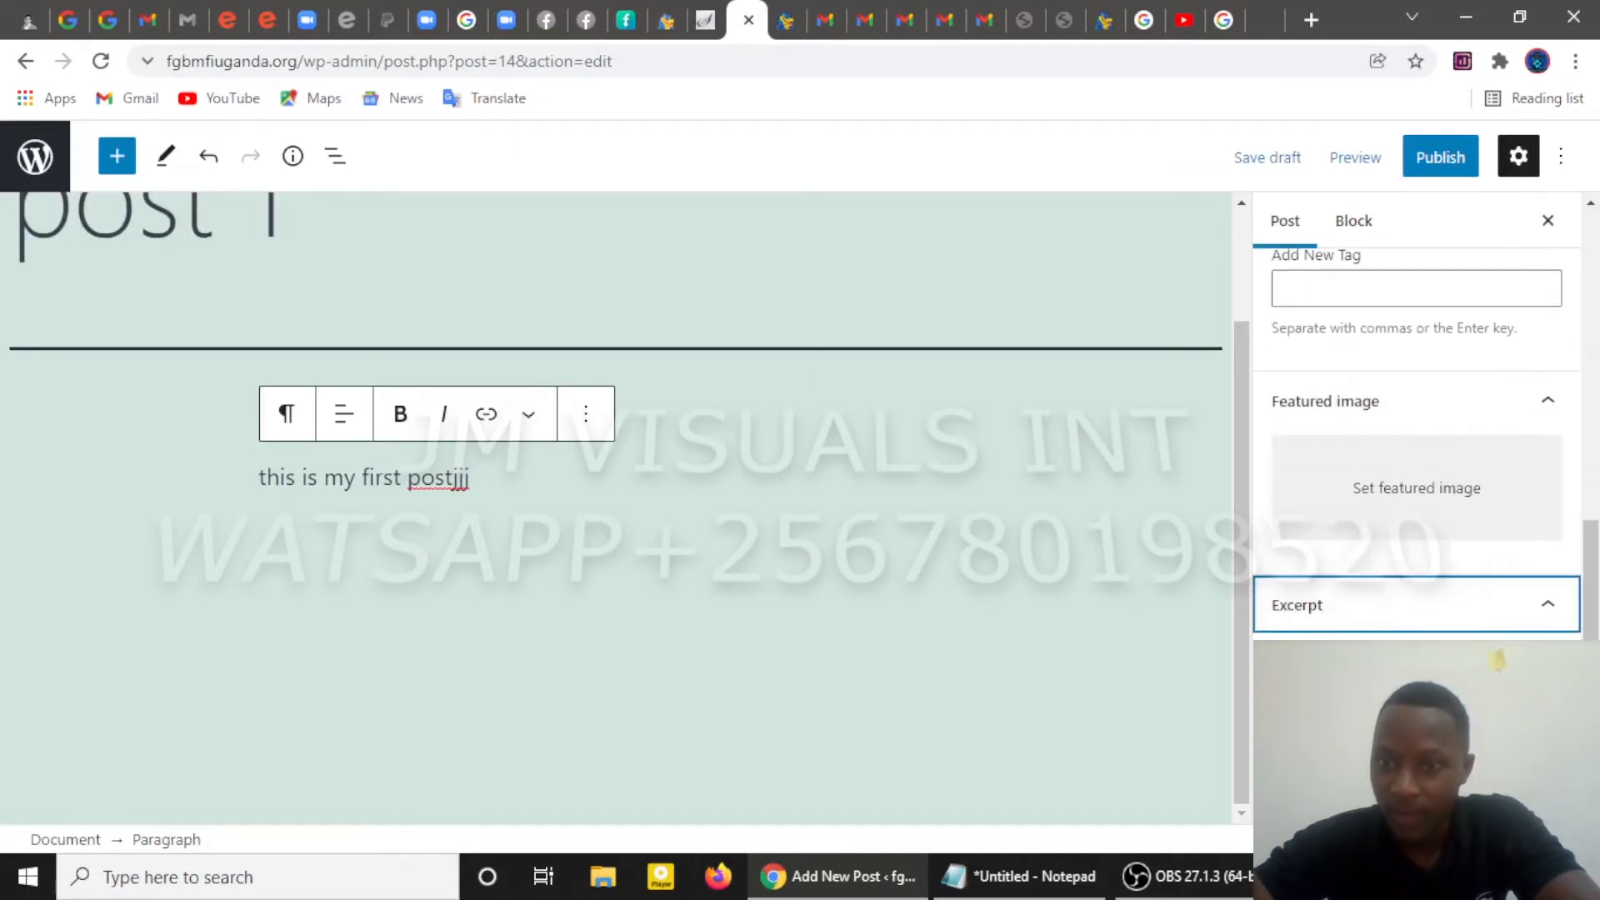
scroll(1425, 608, "down", 1)
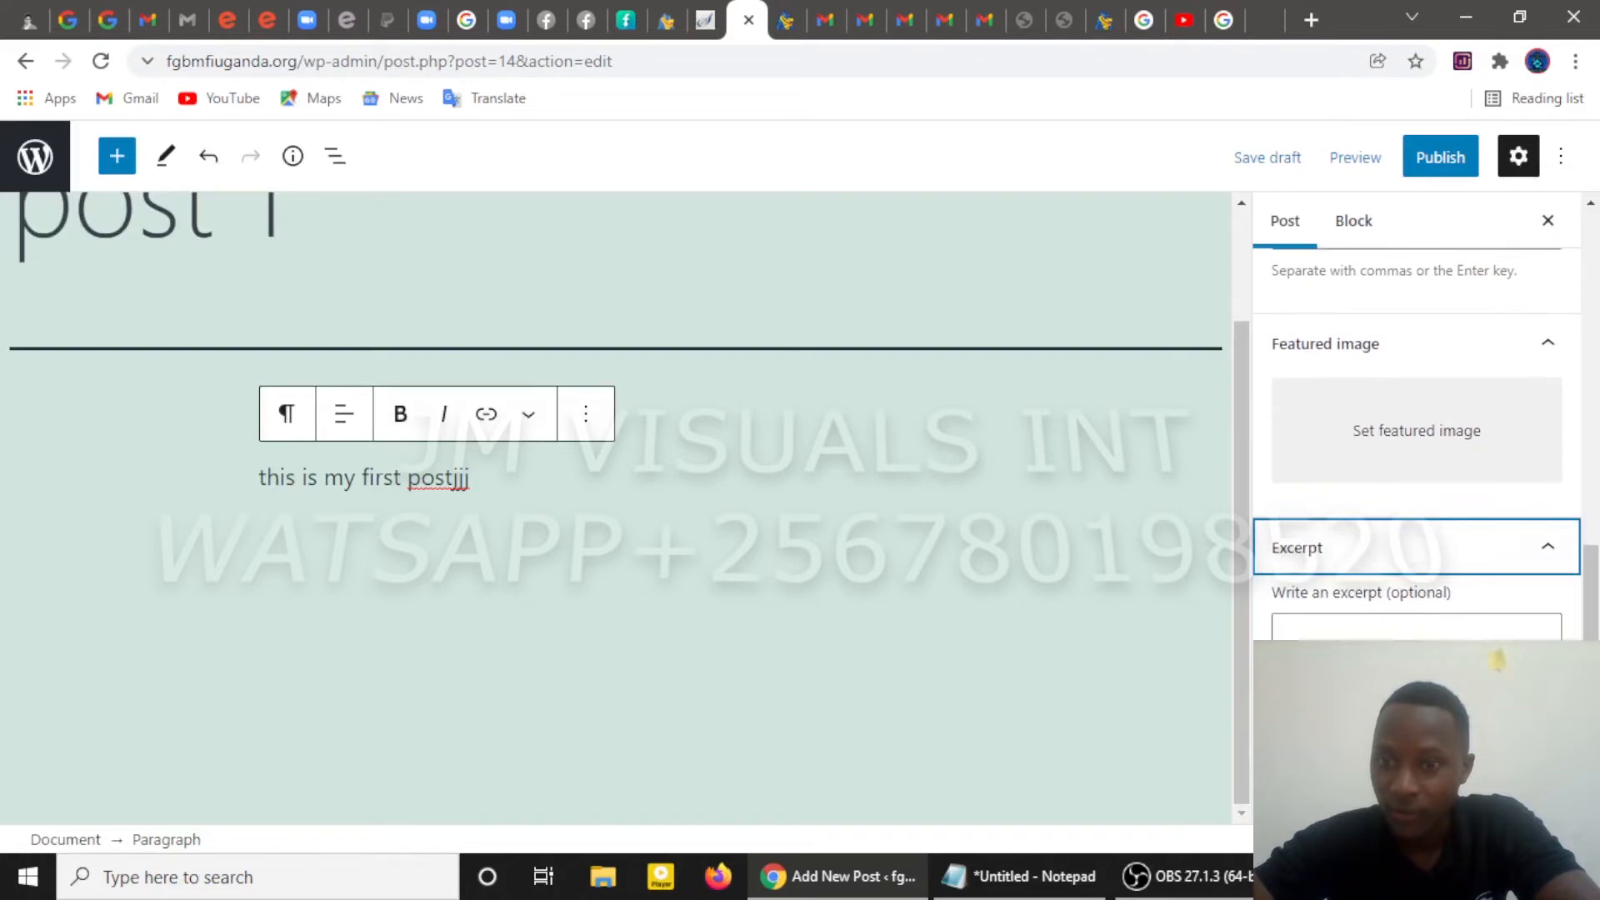
scroll(1425, 500, "down", 2)
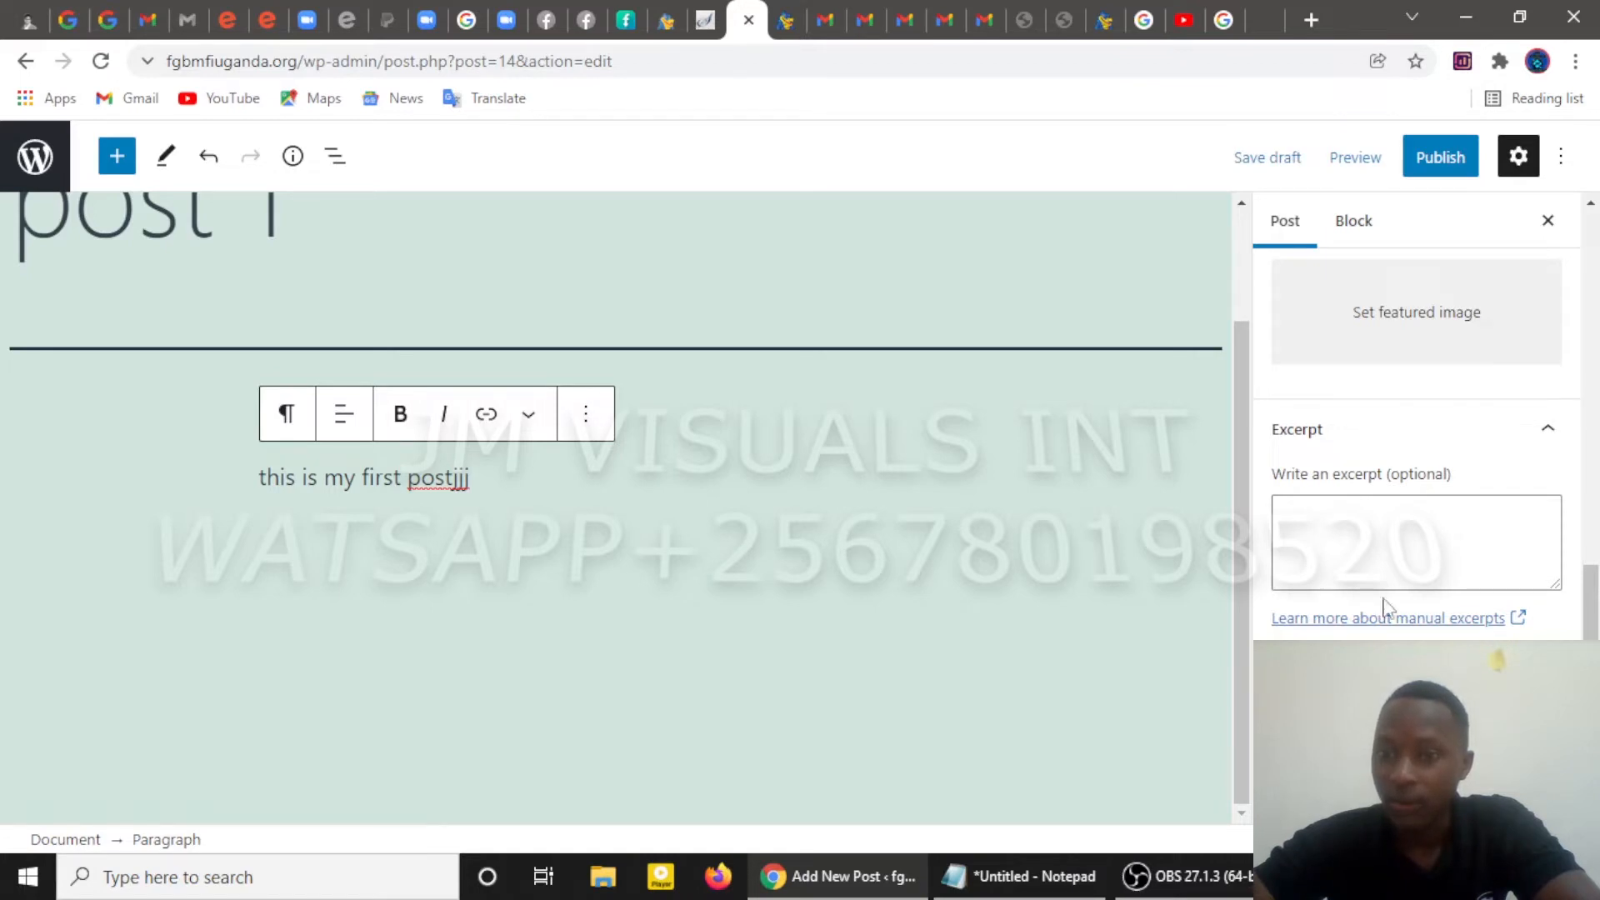
scroll(1385, 606, "up", 10)
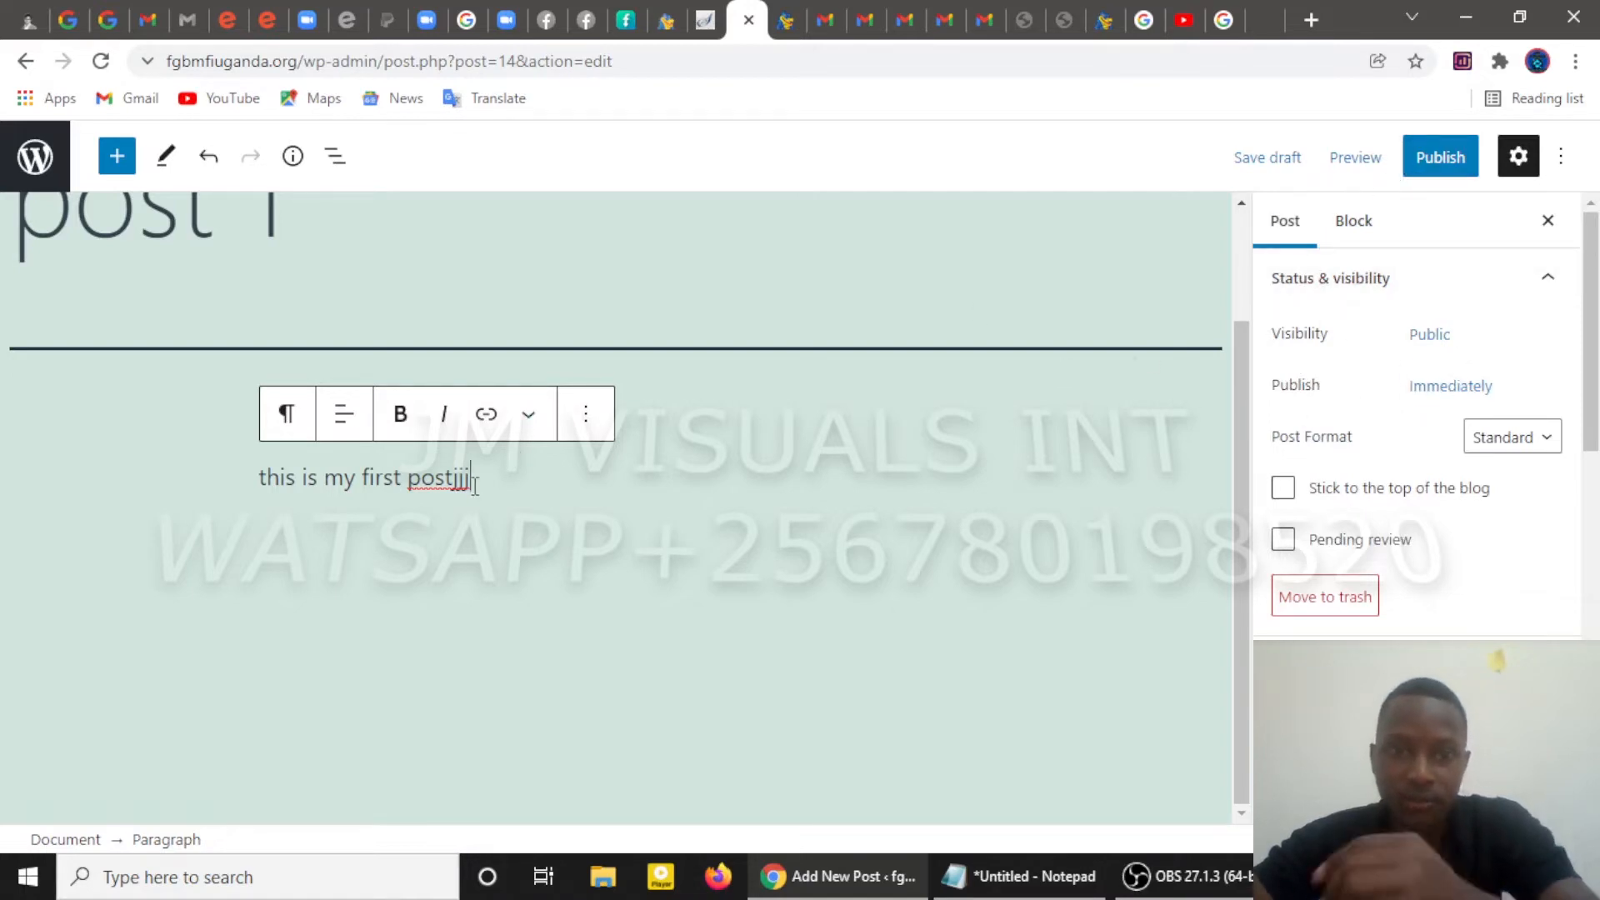
Remove the stray letters at the end of the paragraph so it reads "this is my first post"
key("BackSpace")
key("BackSpace")
key("BackSpace")
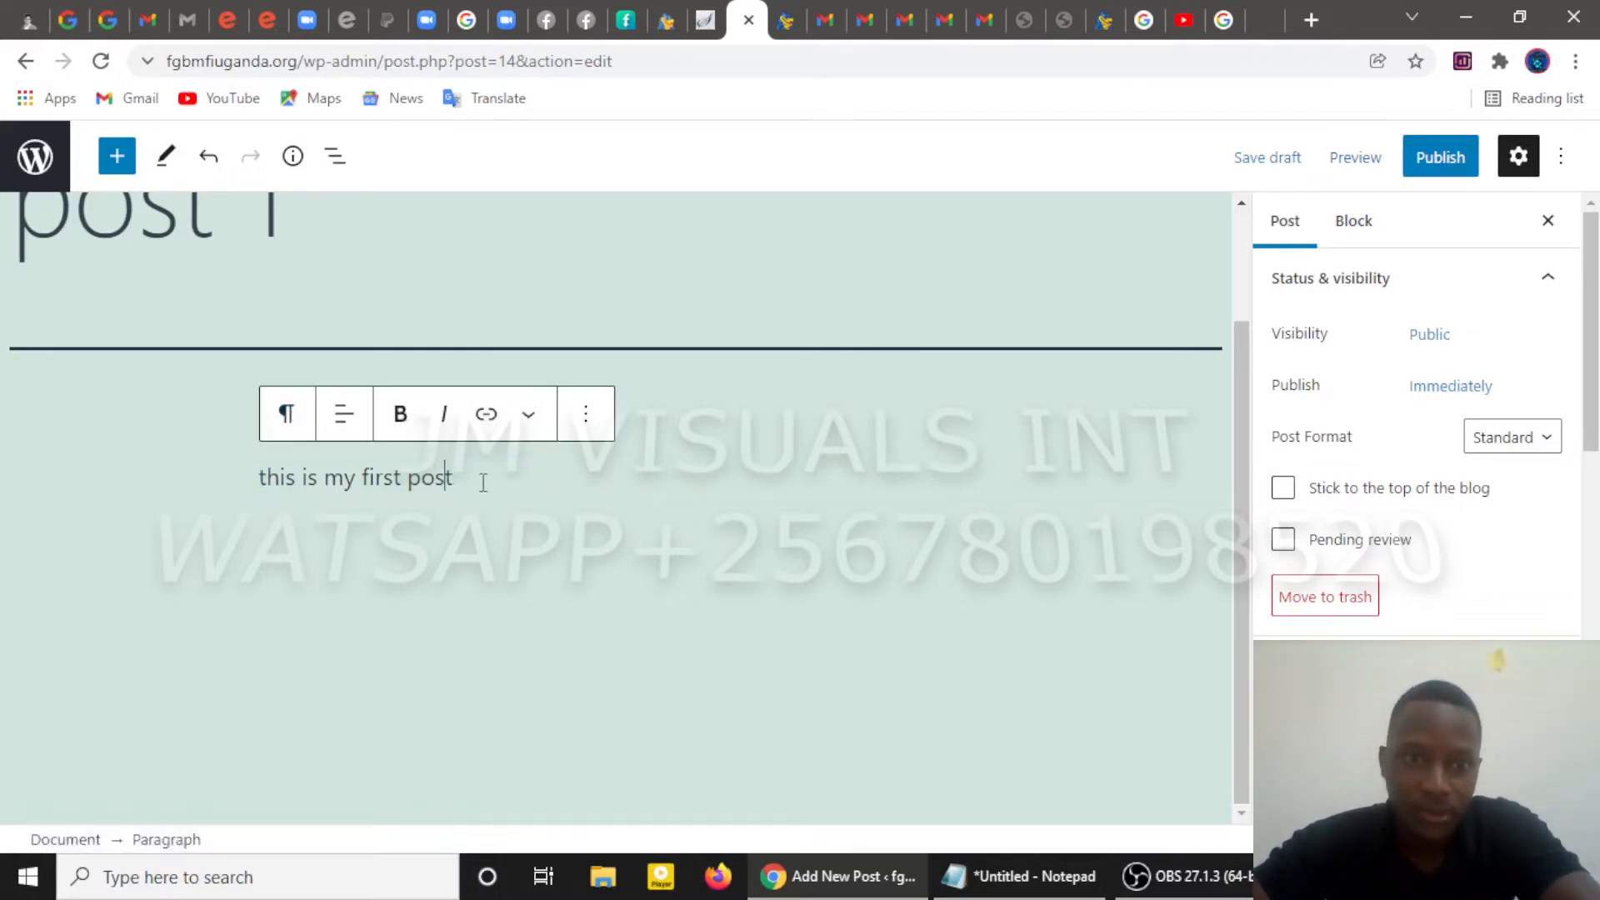
Make the whole paragraph "this is my first post" bold
scroll(587, 548, "up", 2)
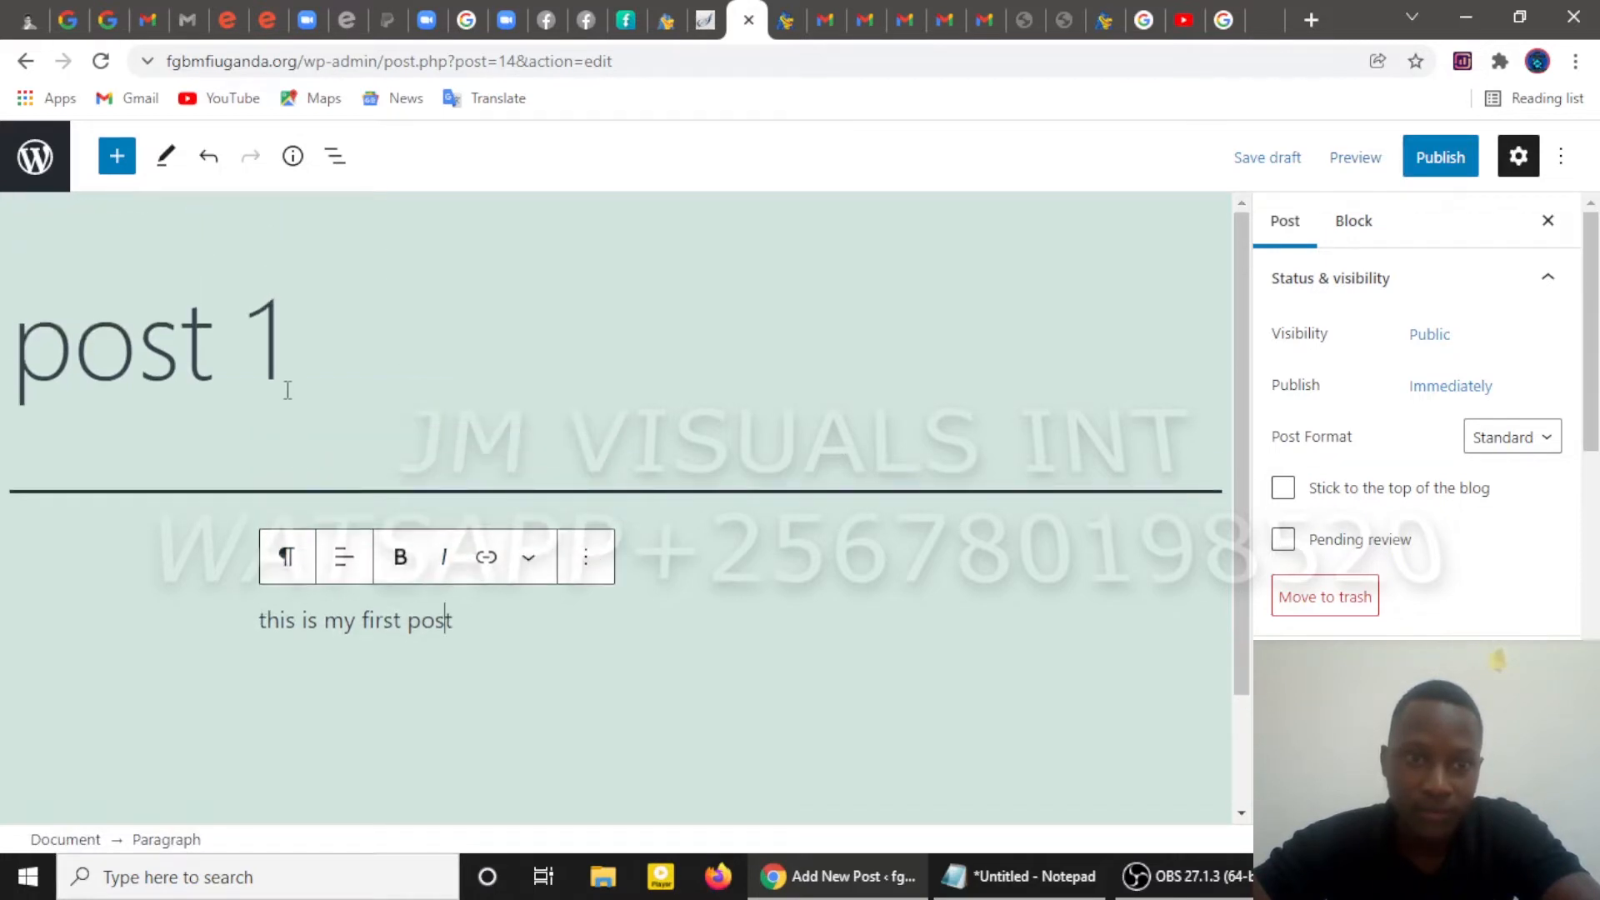
left_click(284, 351)
left_click(245, 353)
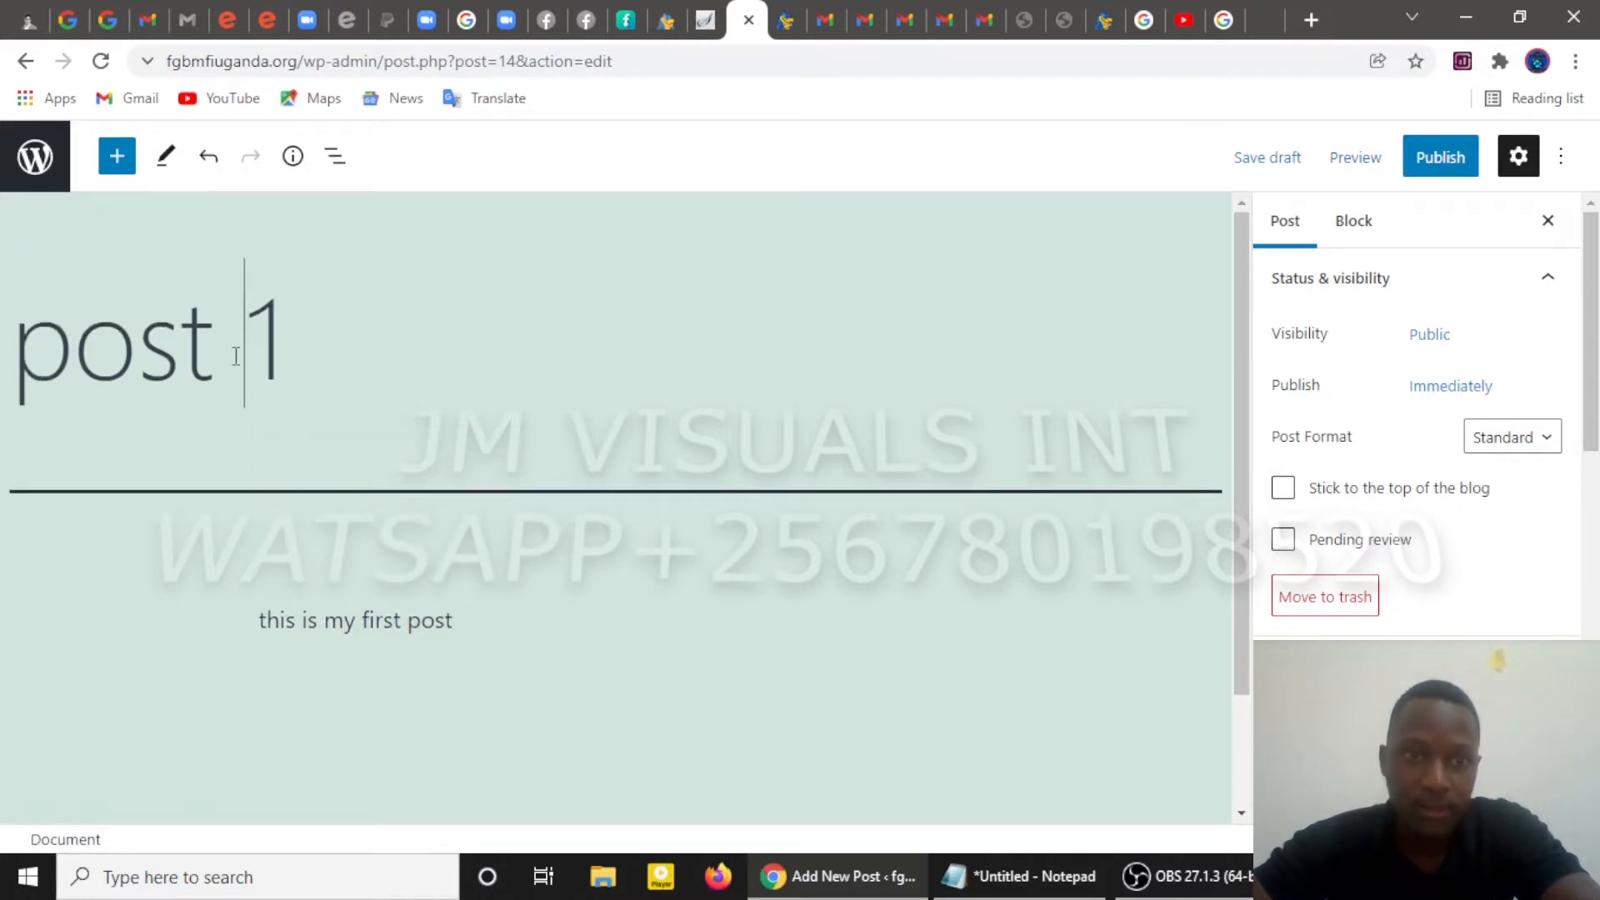
left_click(450, 616)
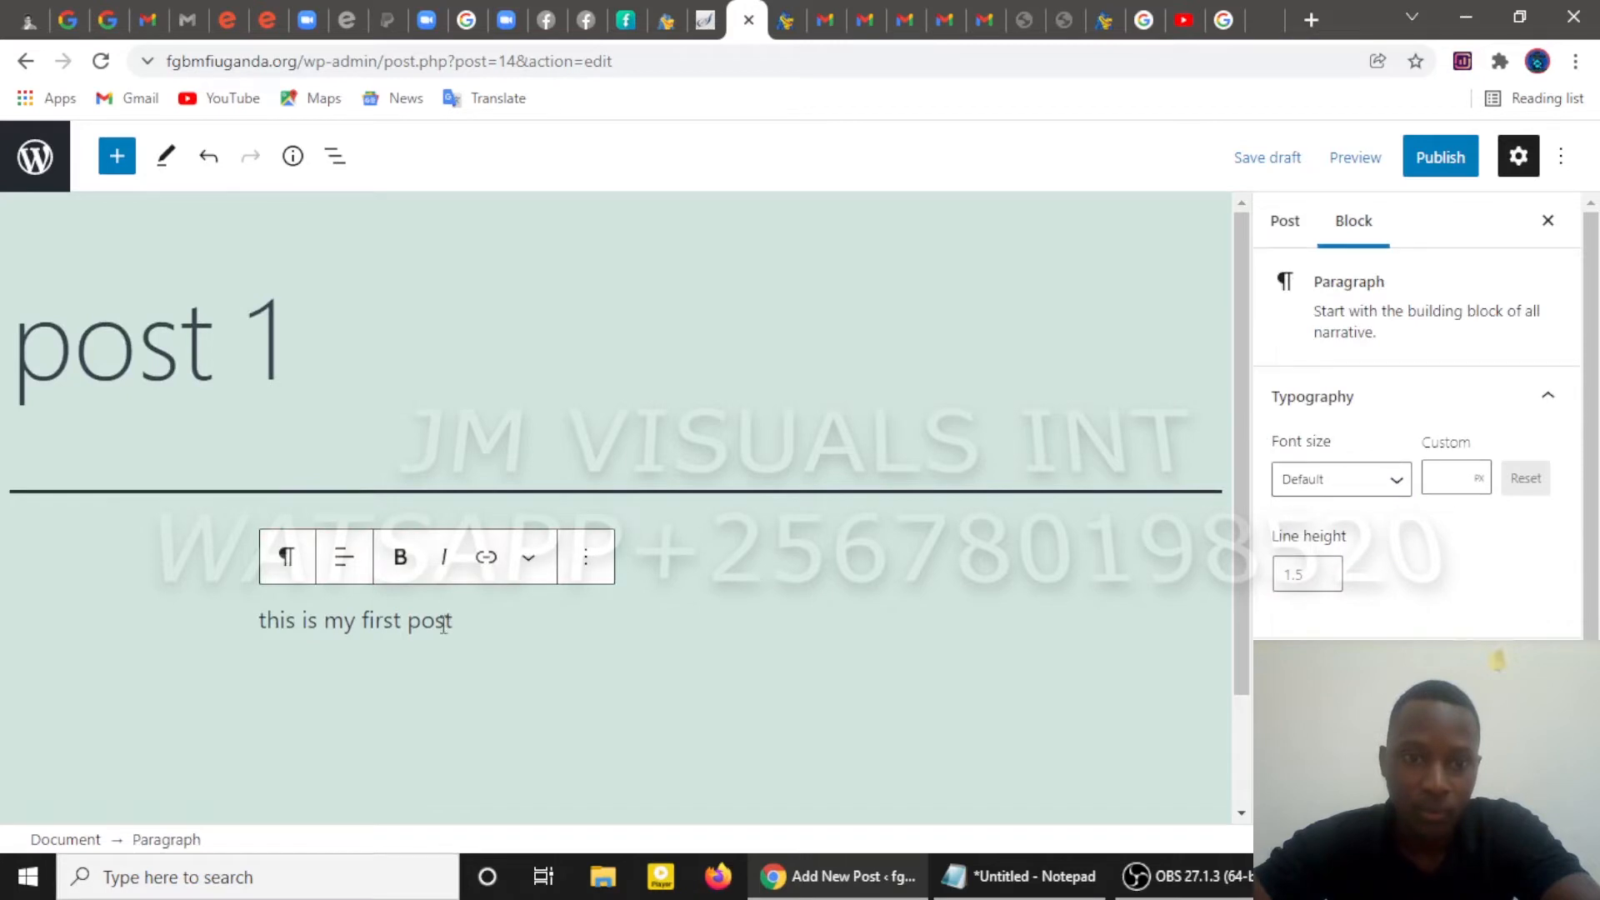
left_click(404, 566)
left_click_drag(454, 621, 248, 622)
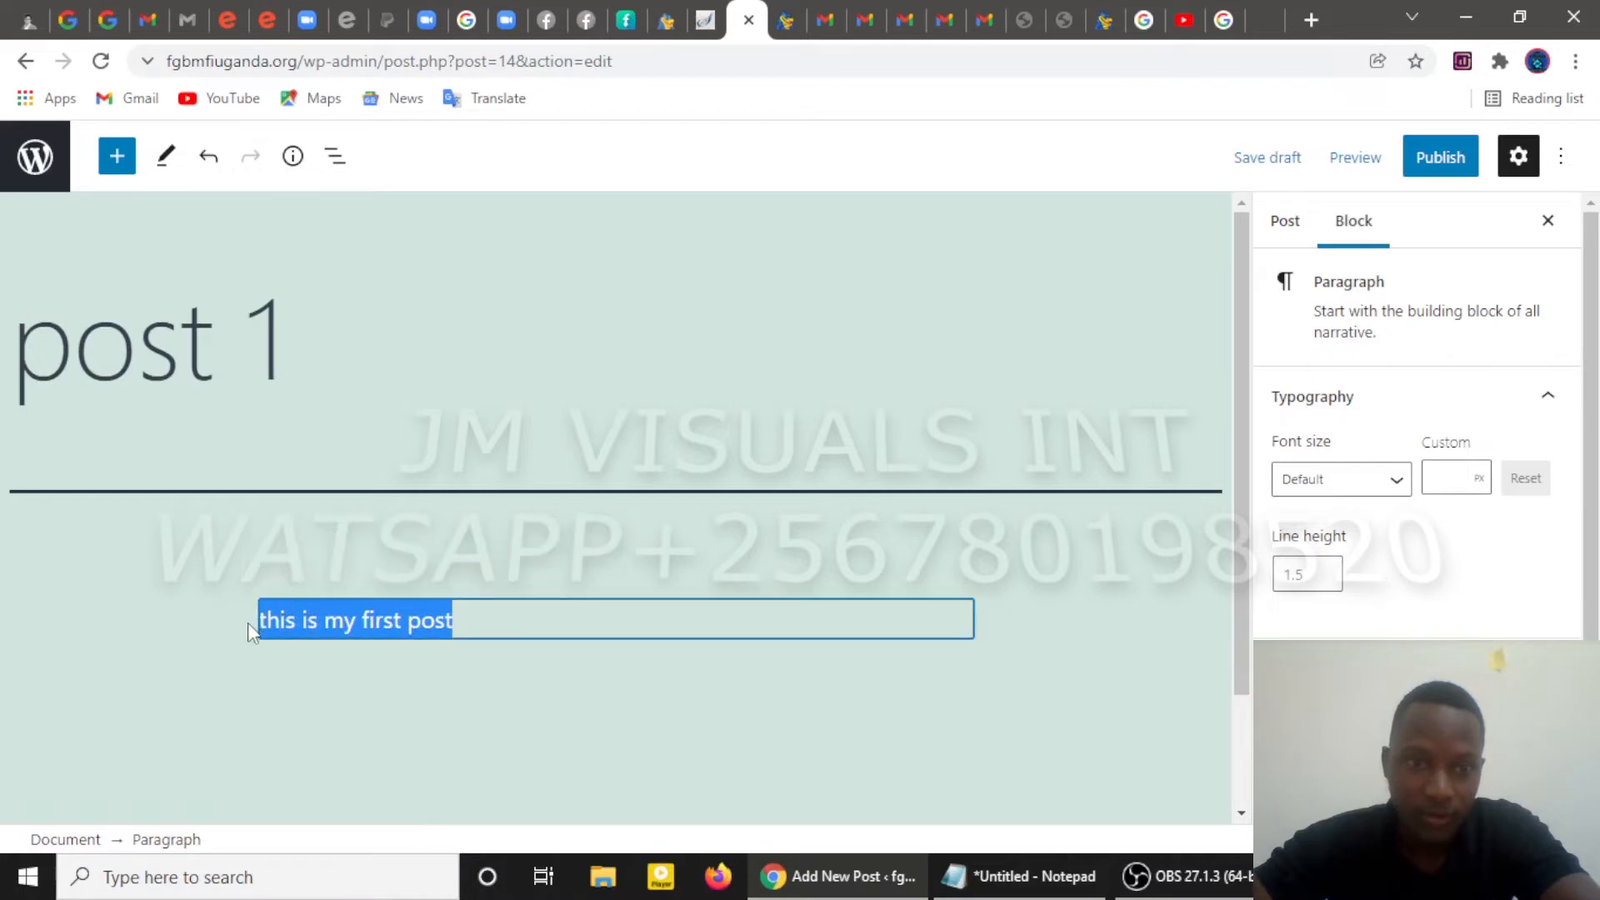
left_click(401, 558)
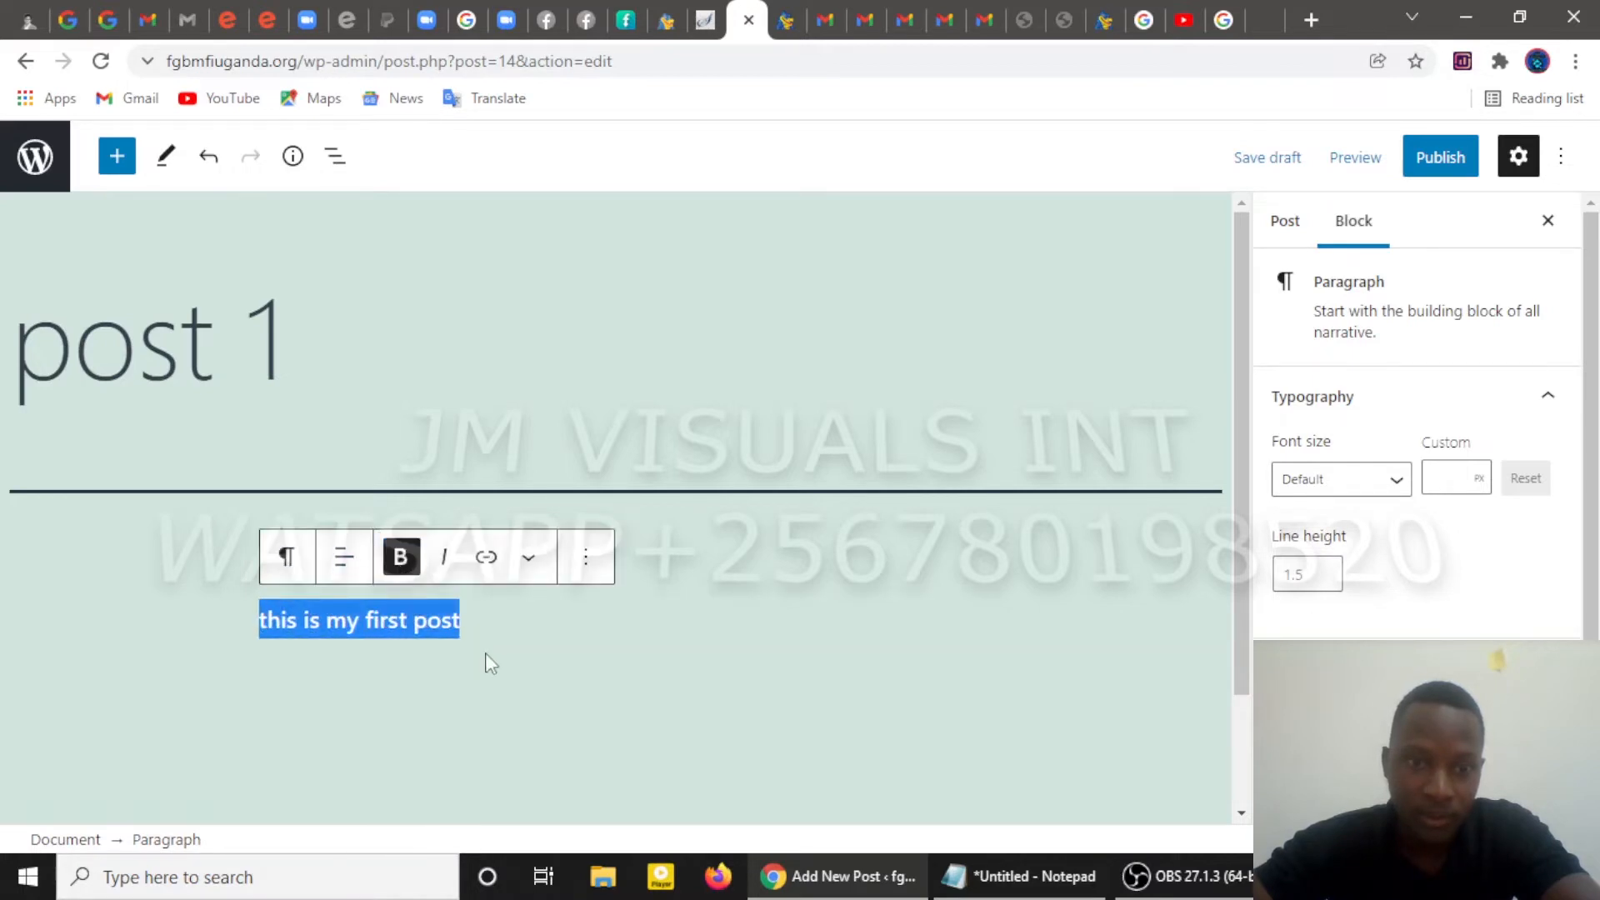
left_click(505, 655)
left_click(422, 636)
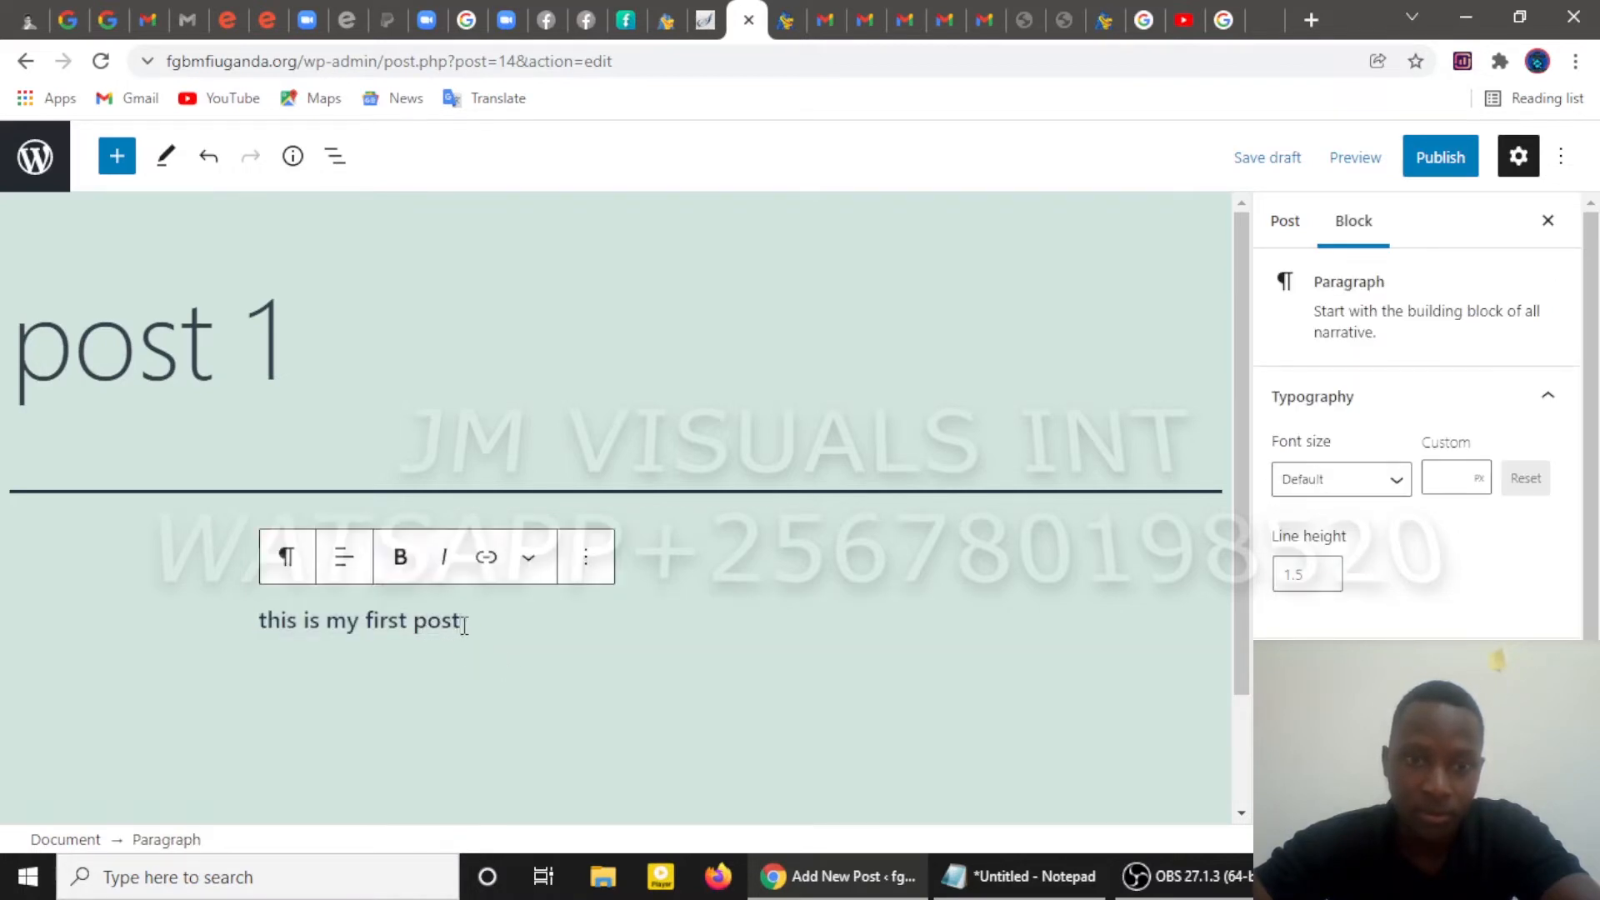
Examine the block types that the selected paragraph can be transformed into, from Heading to Verse, and leave the block type as is
left_click_drag(464, 625, 245, 623)
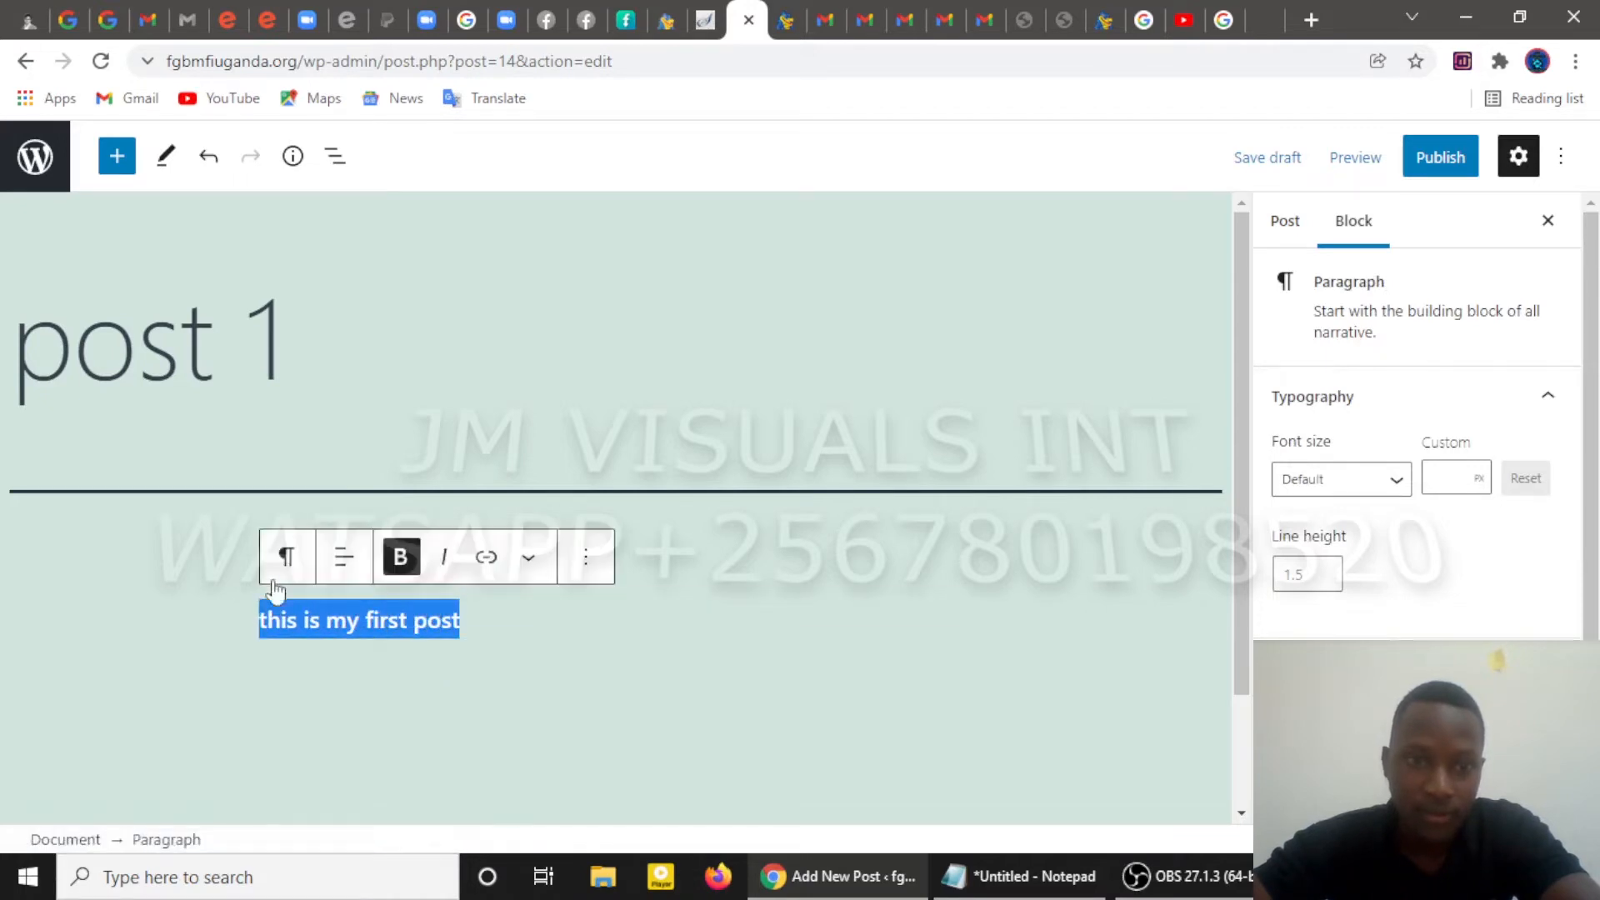
left_click(283, 556)
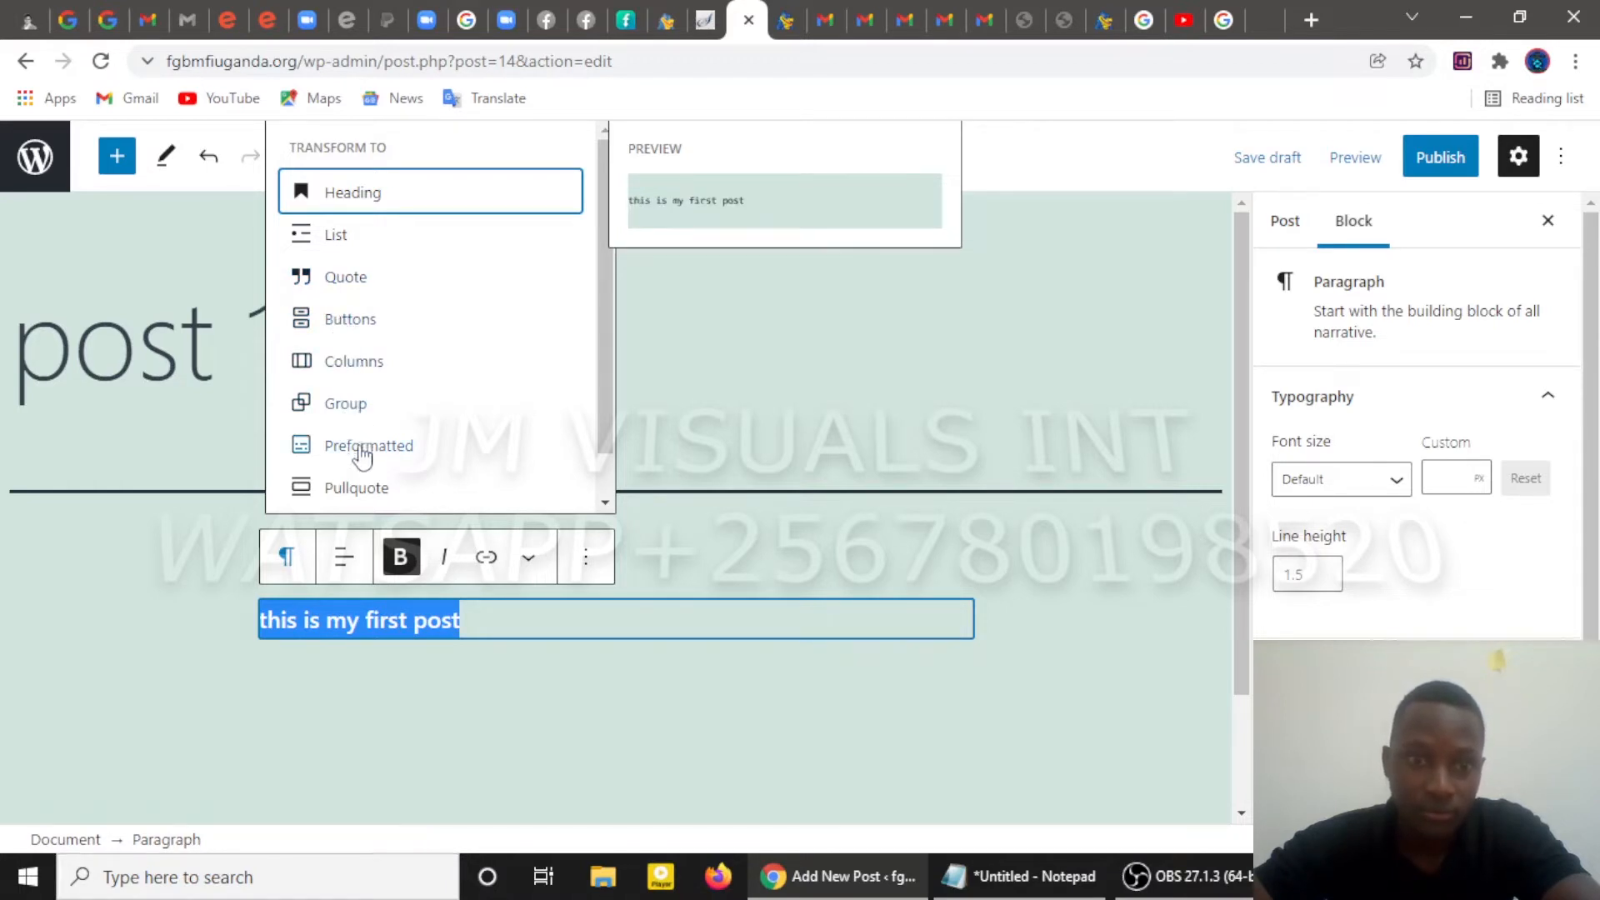
scroll(377, 459, "down", 1)
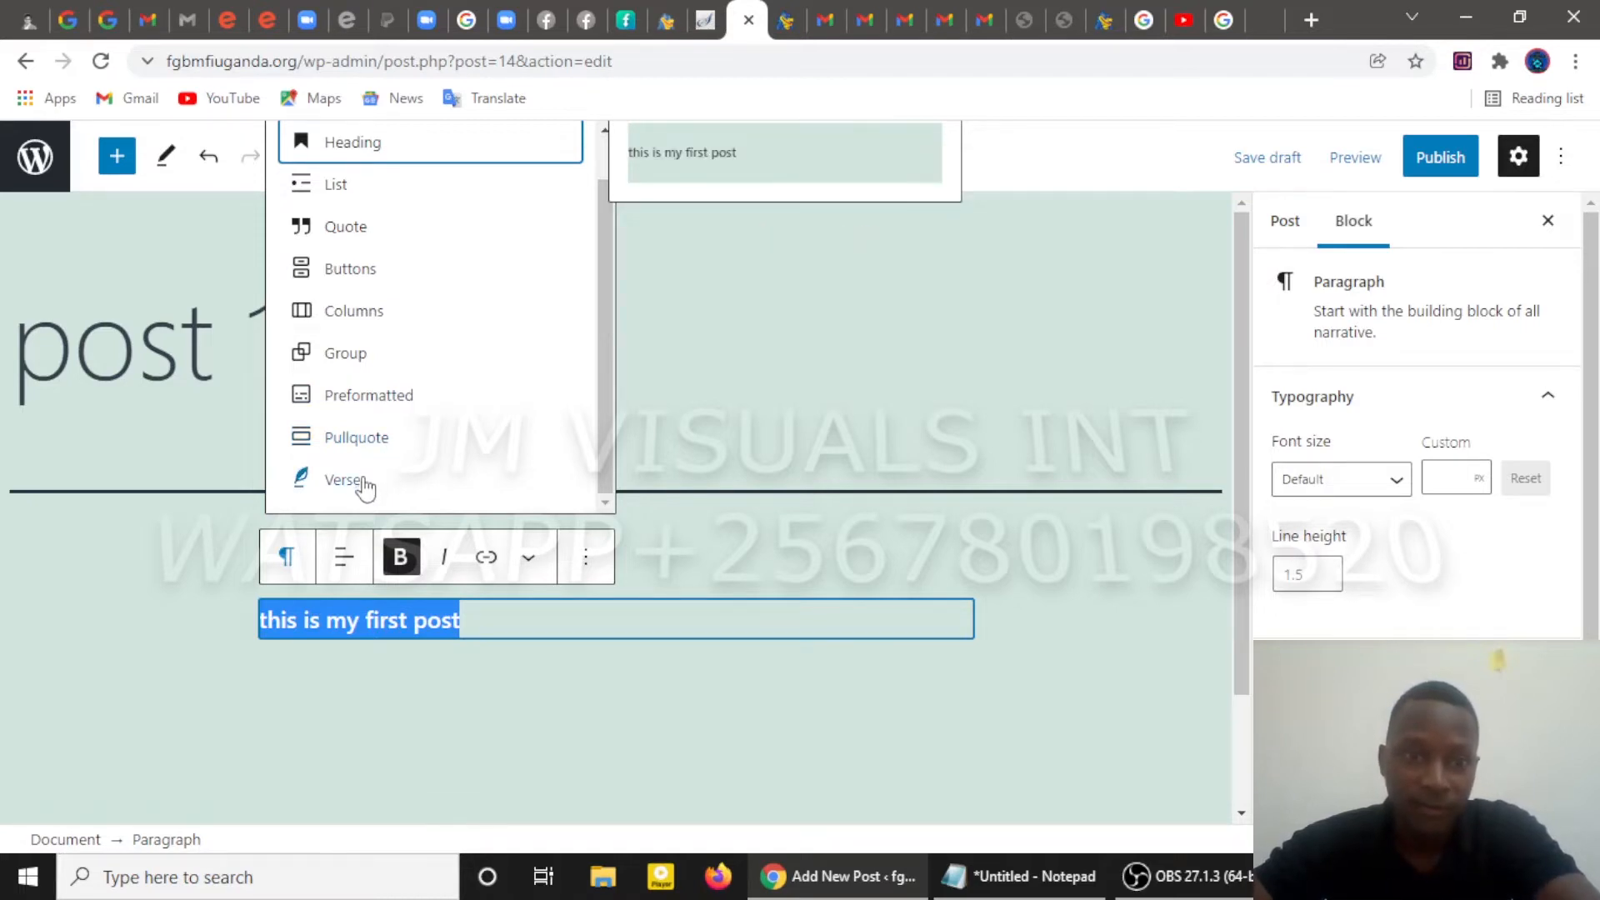
scroll(375, 358, "up", 1)
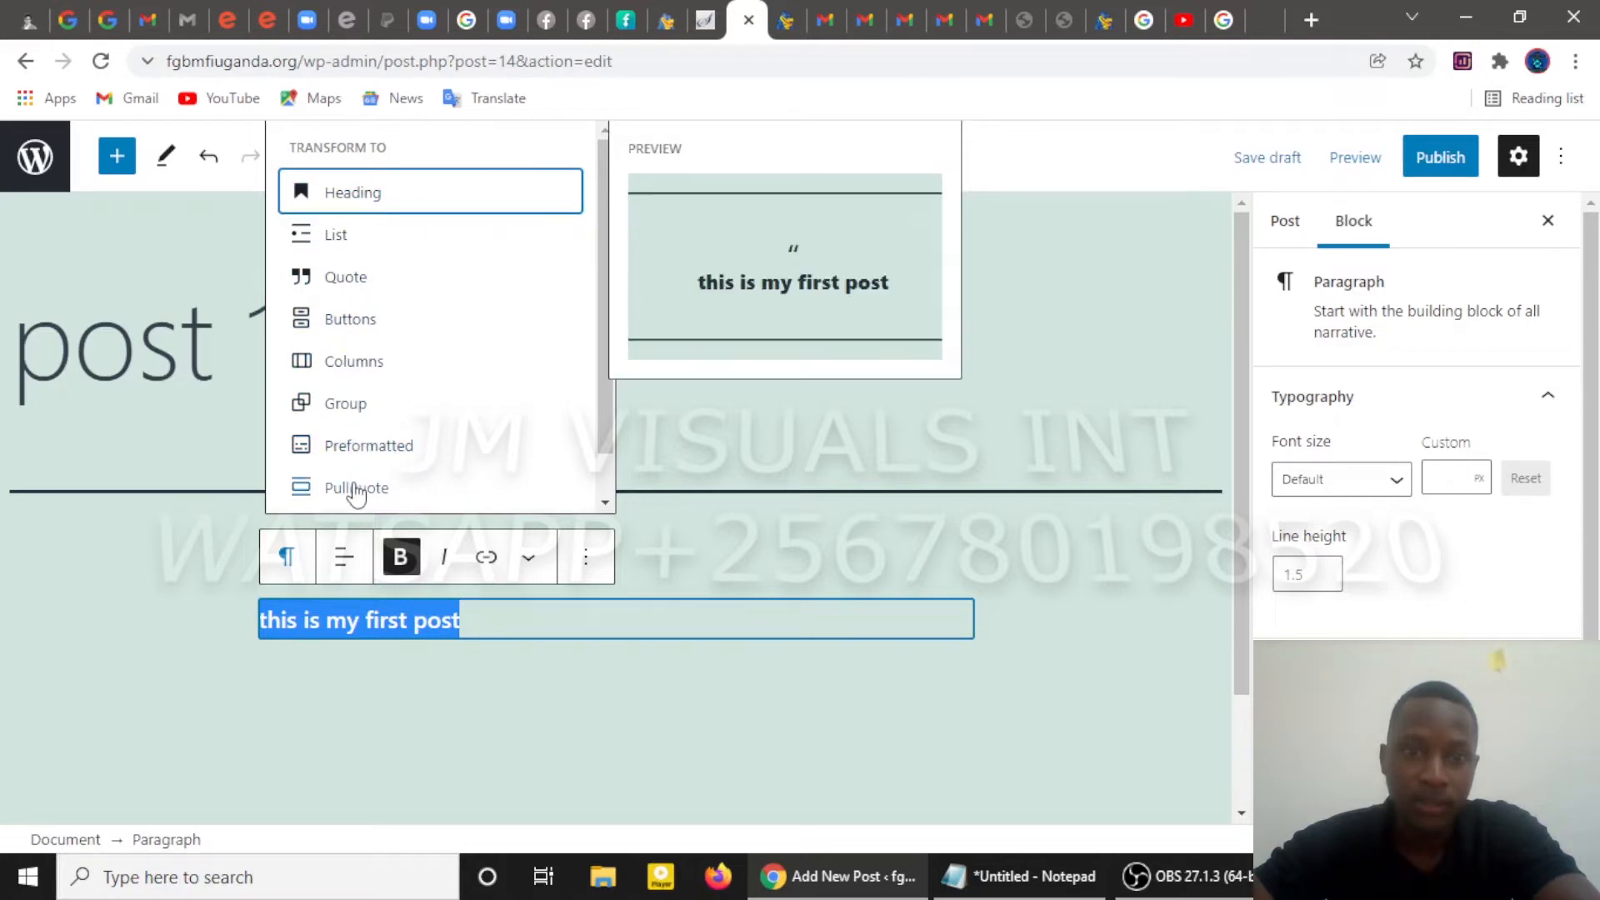
scroll(354, 496, "down", 1)
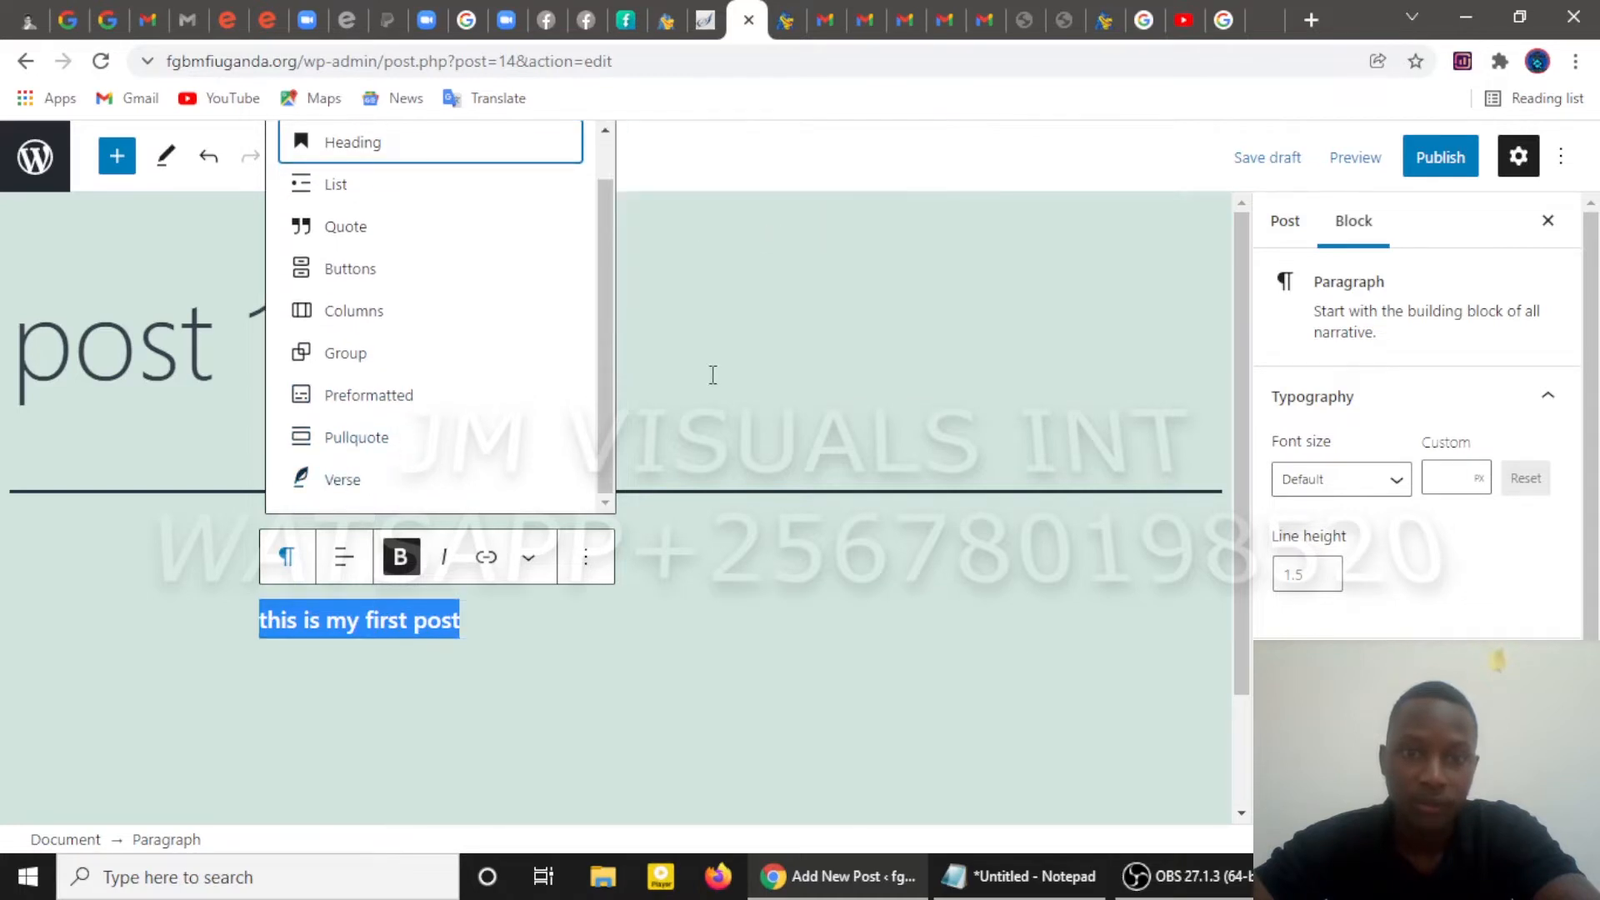
left_click(348, 565)
Try center and right alignment on the paragraph, returning it to left alignment
left_click(348, 565)
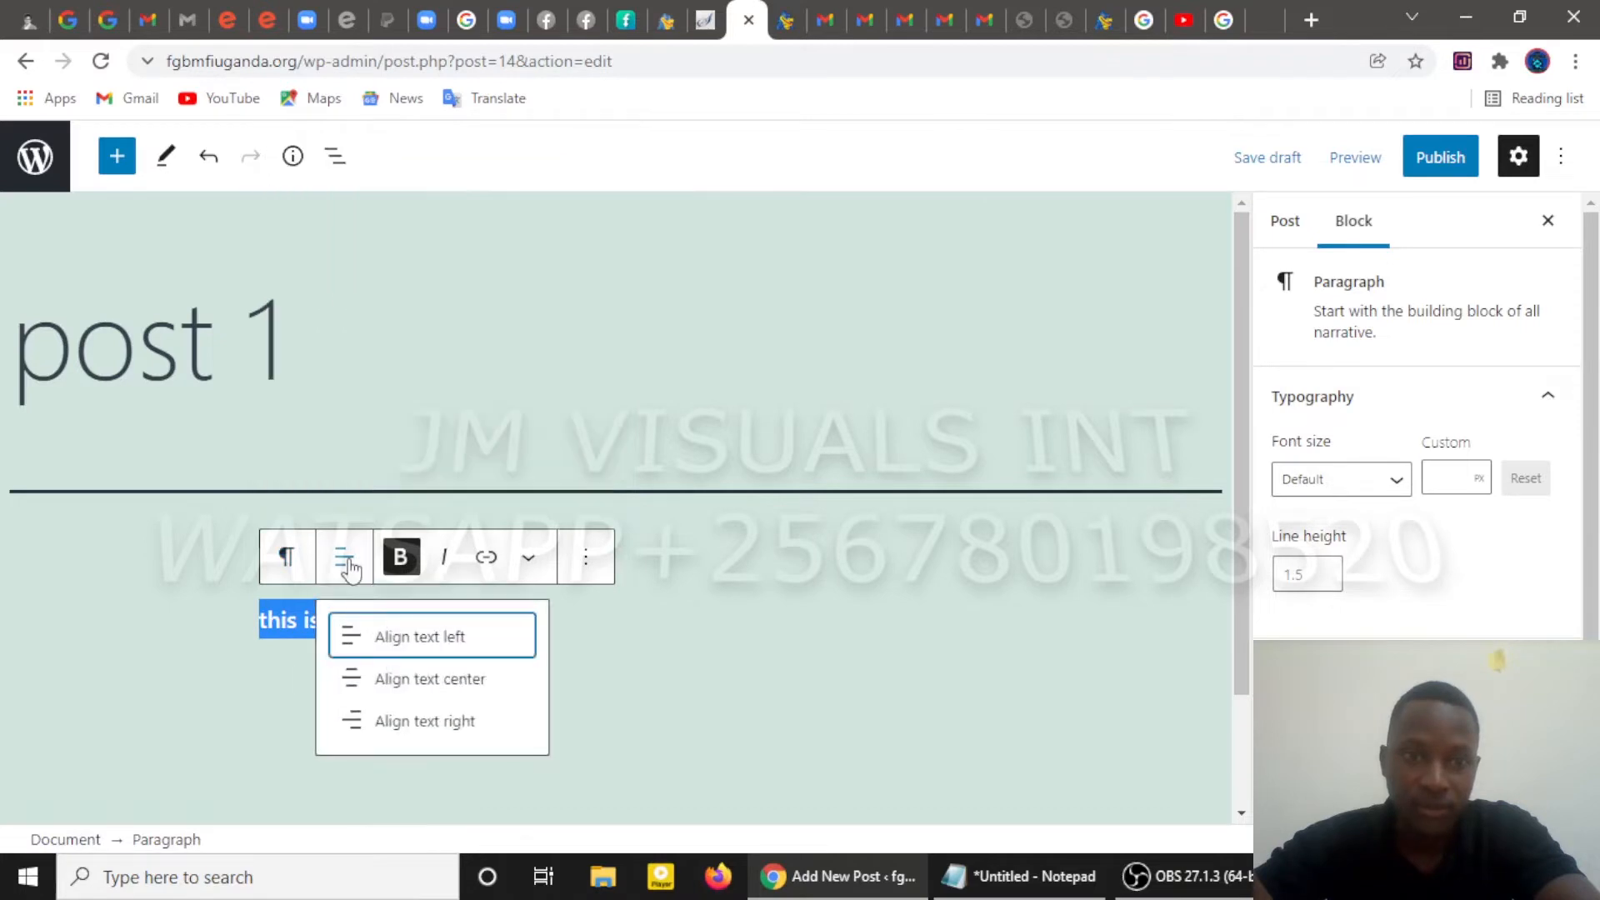
left_click(390, 679)
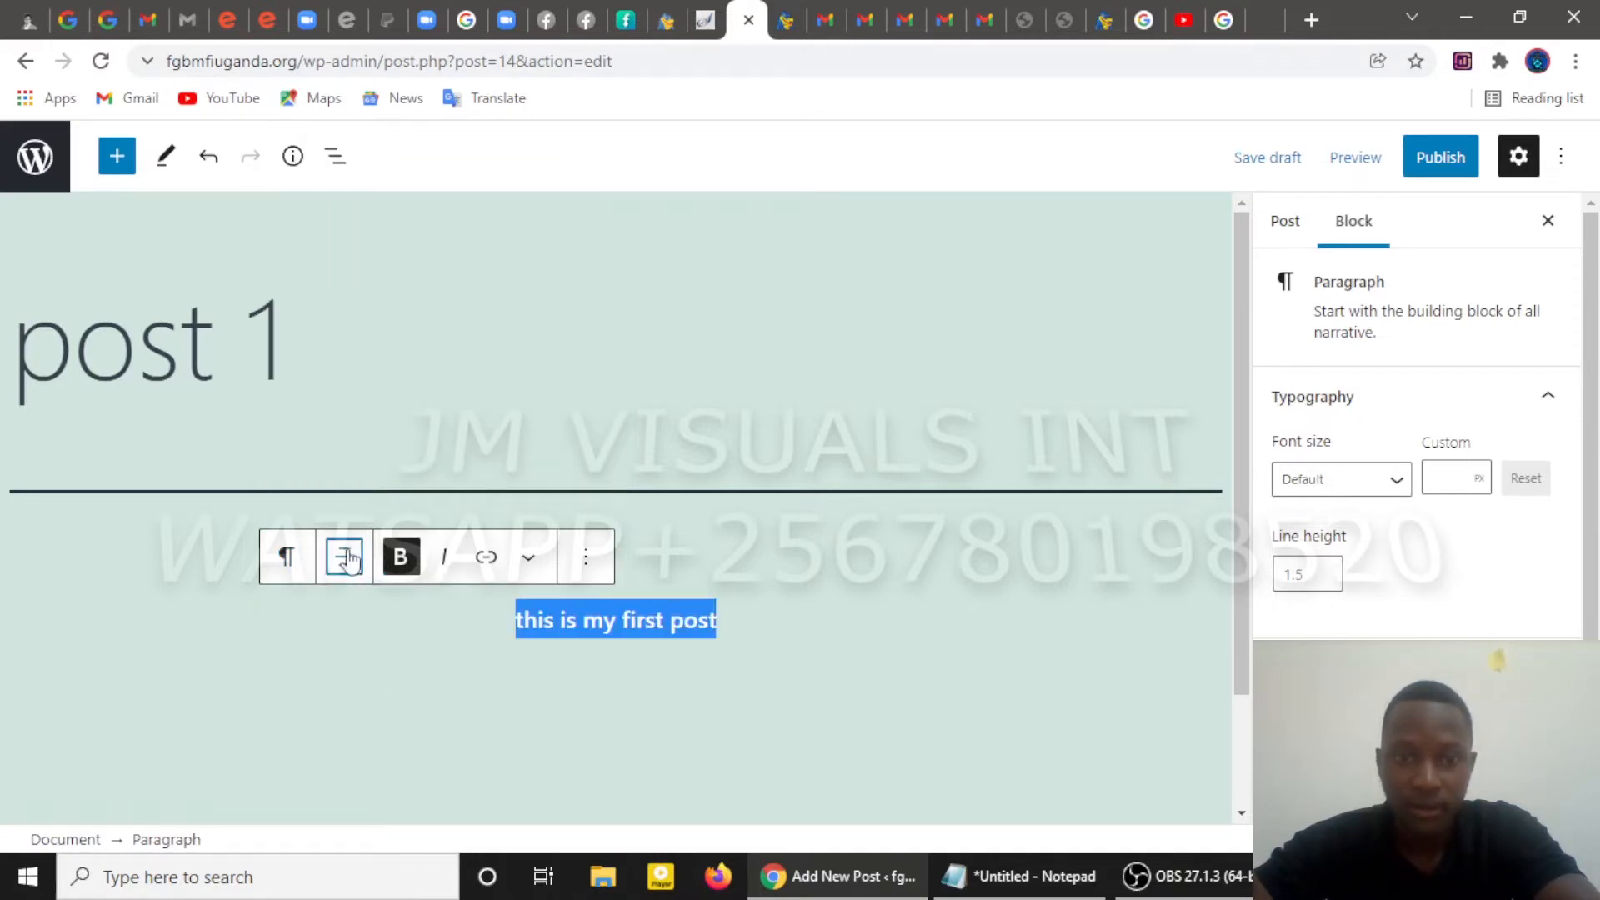
left_click(349, 560)
left_click(373, 679)
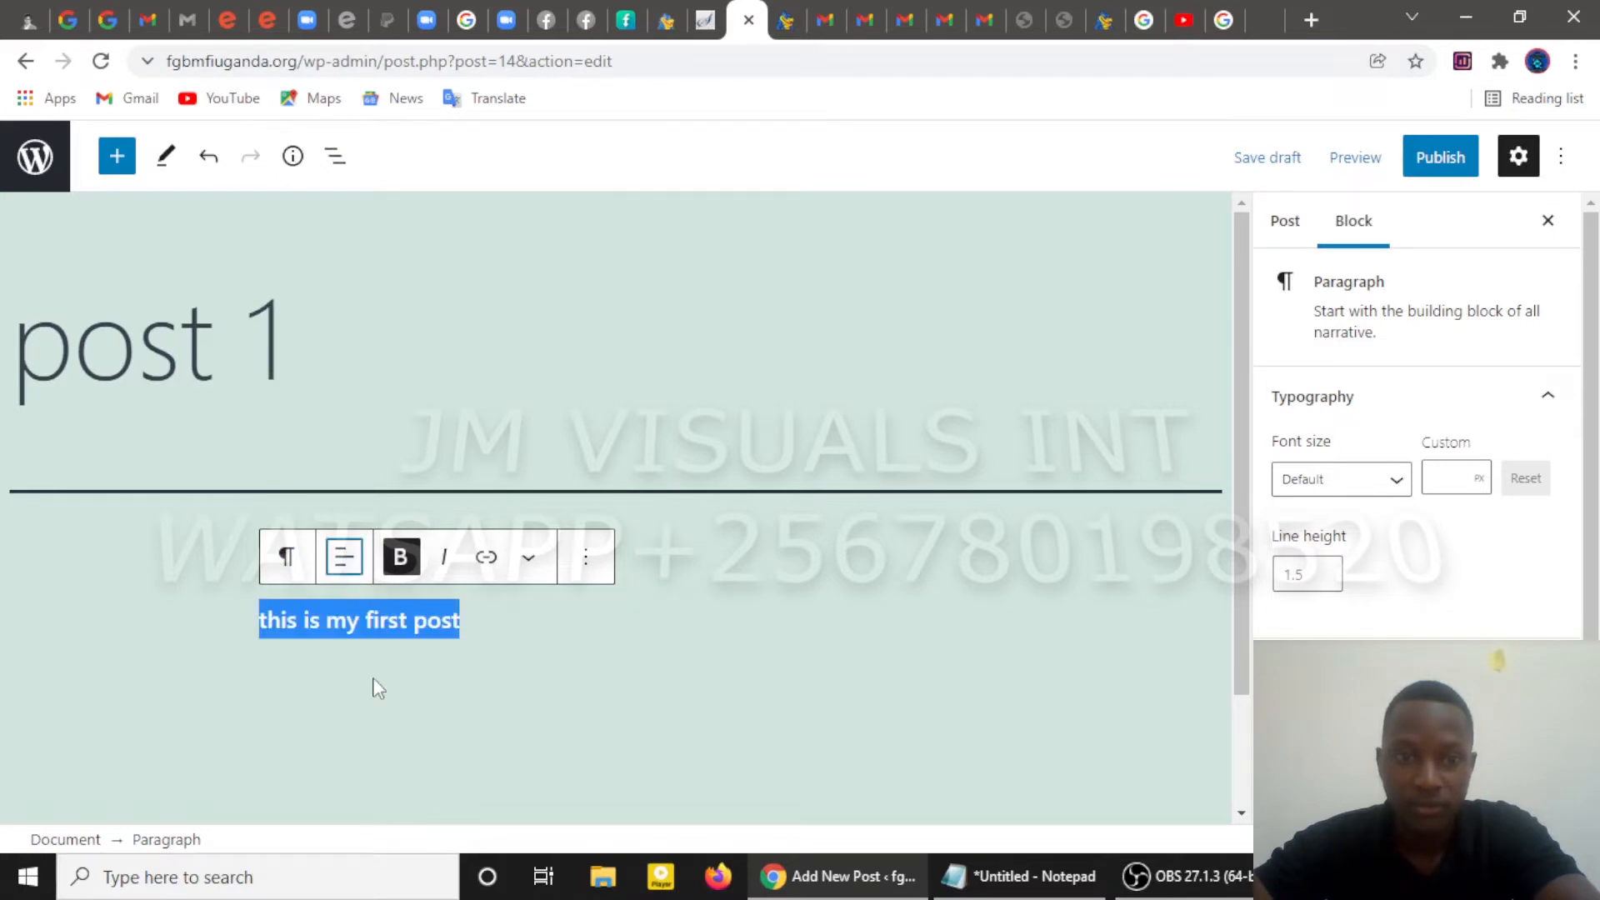
left_click(348, 562)
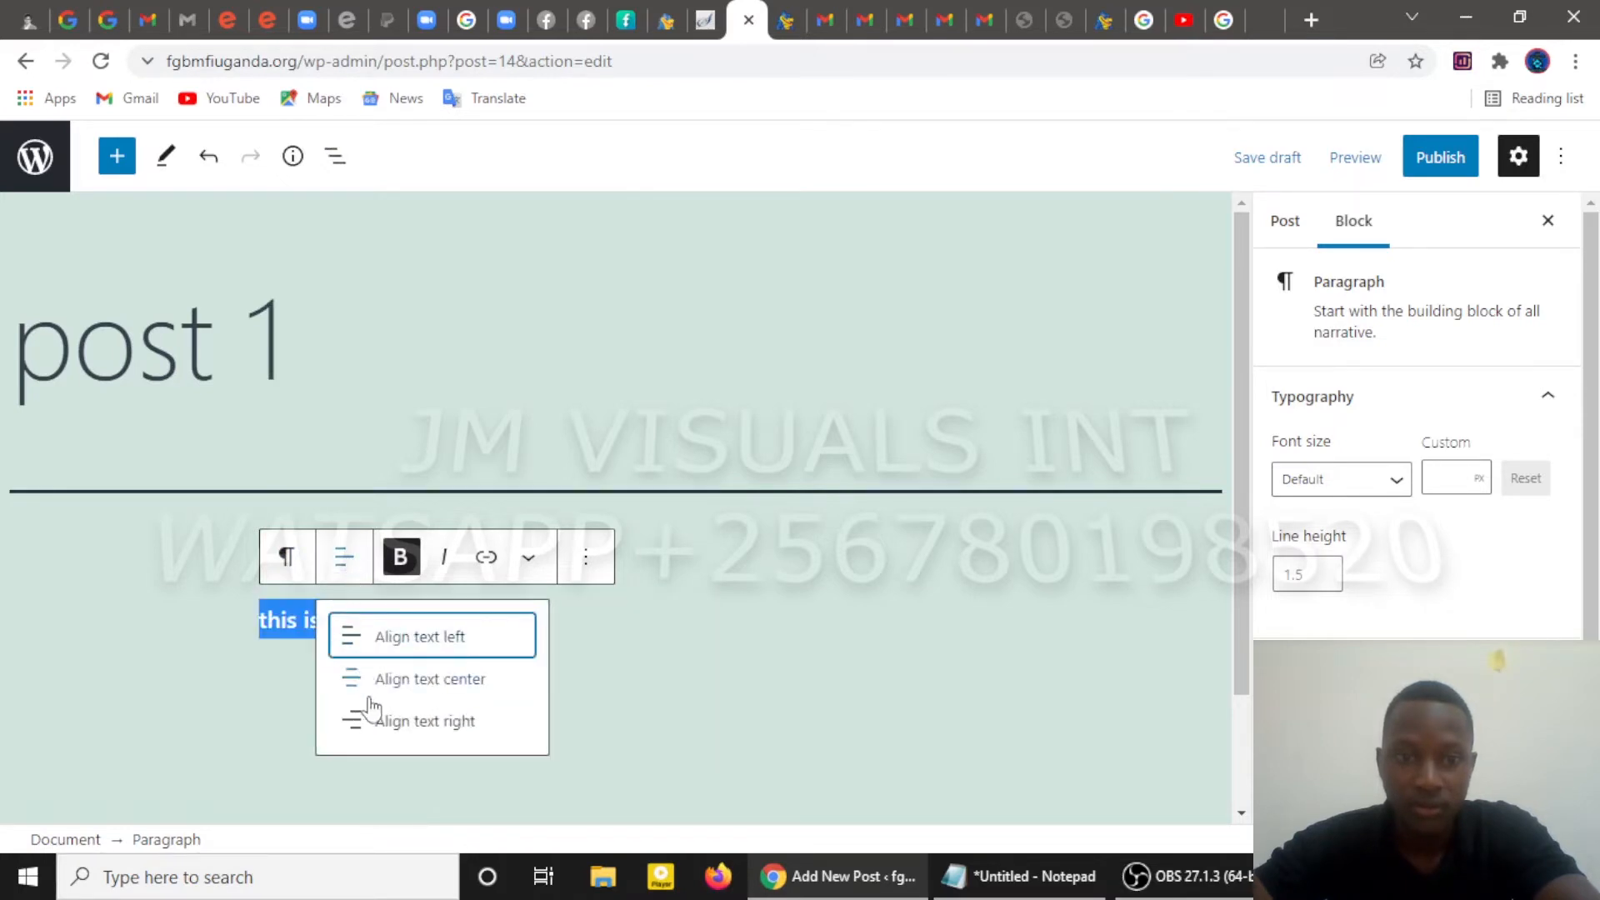
left_click(404, 738)
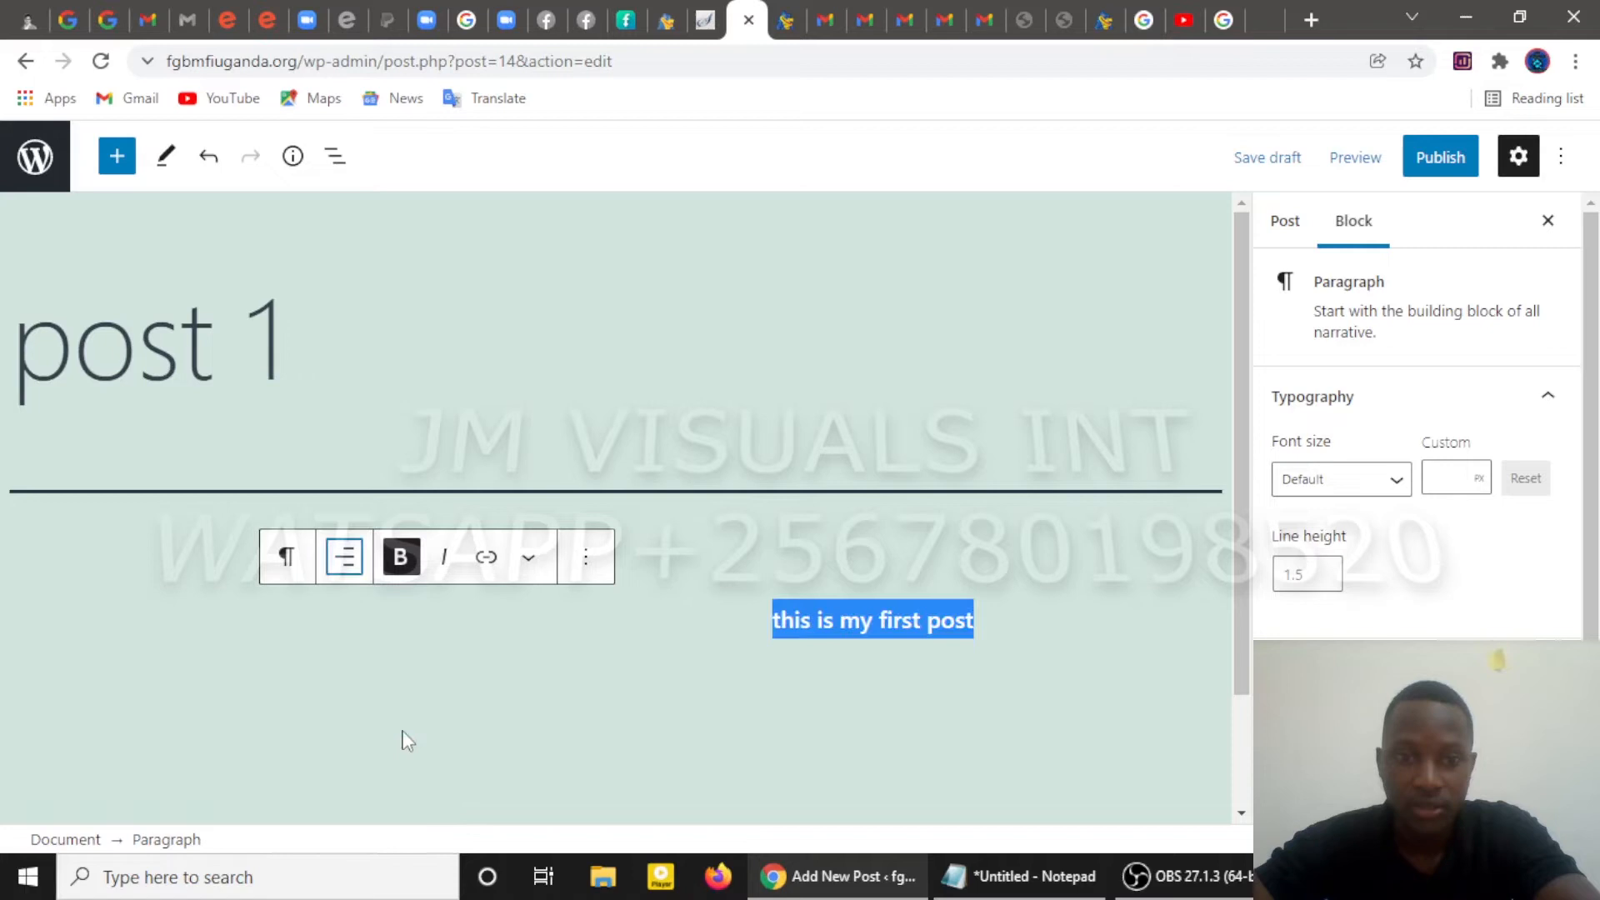
left_click(347, 573)
left_click(368, 640)
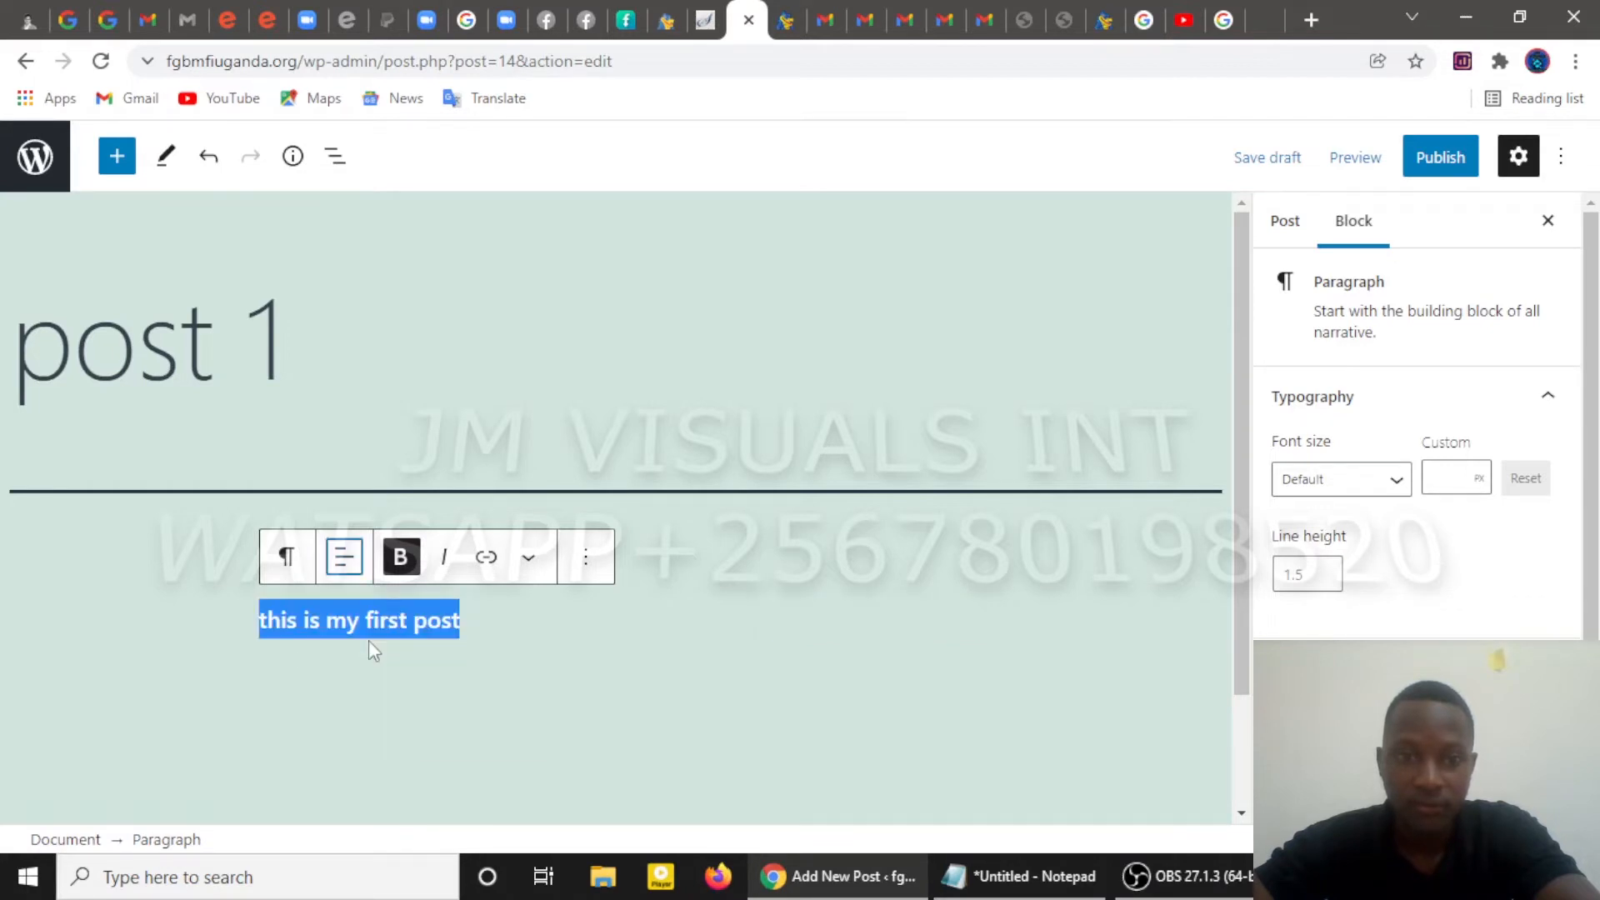
Open the link options for the selected text and switch Open in new tab on and off without entering a URL
left_click(487, 559)
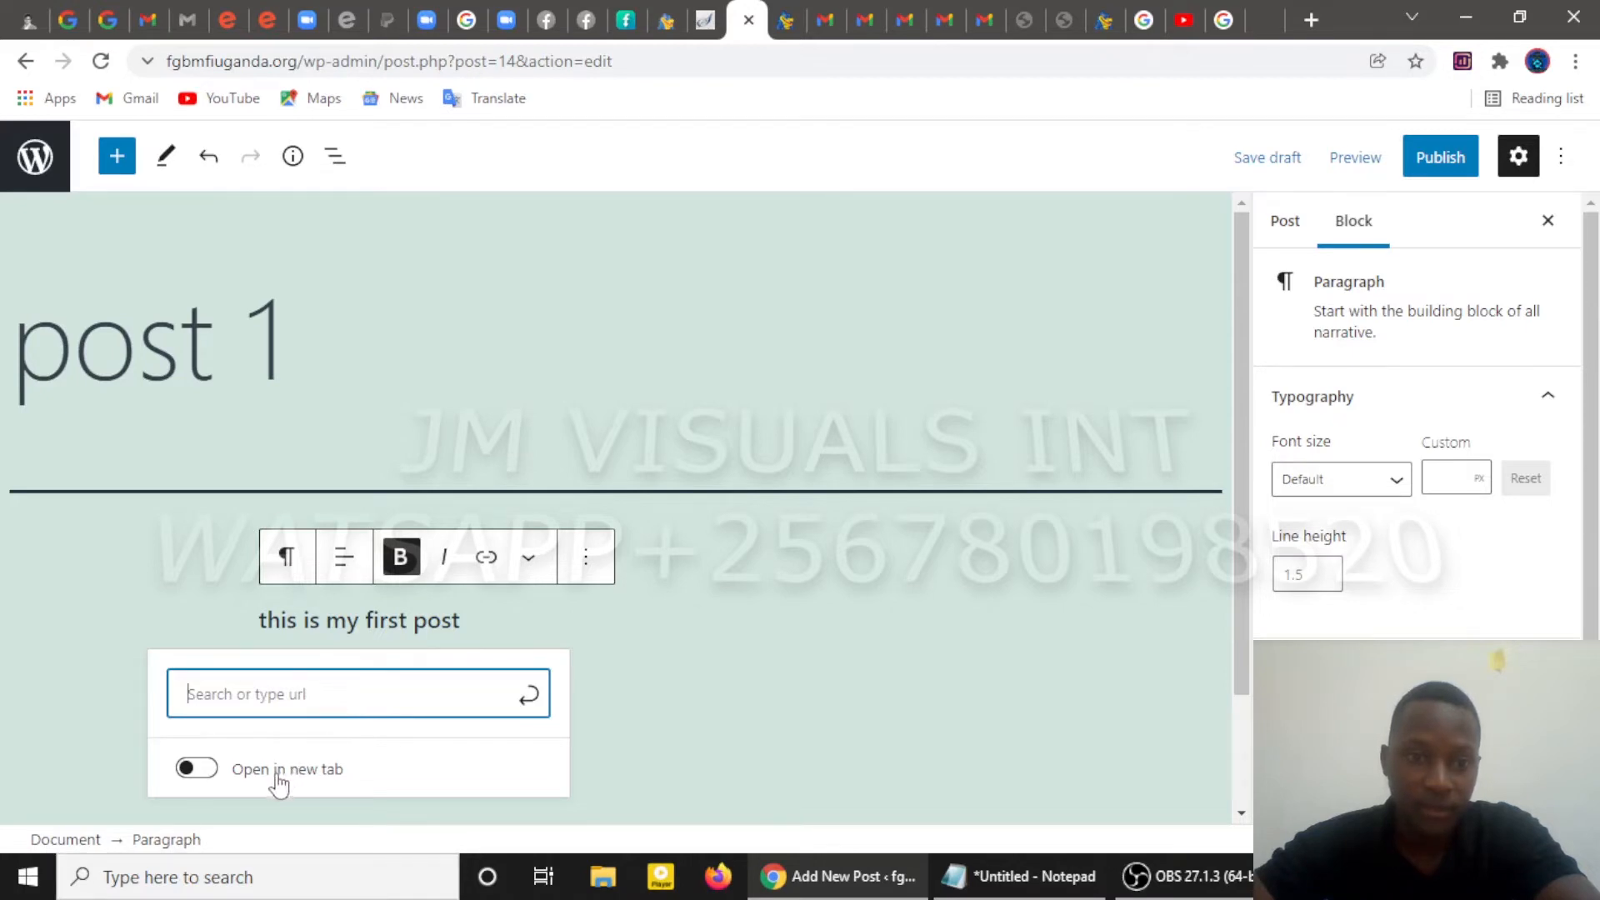
left_click(198, 773)
left_click(198, 771)
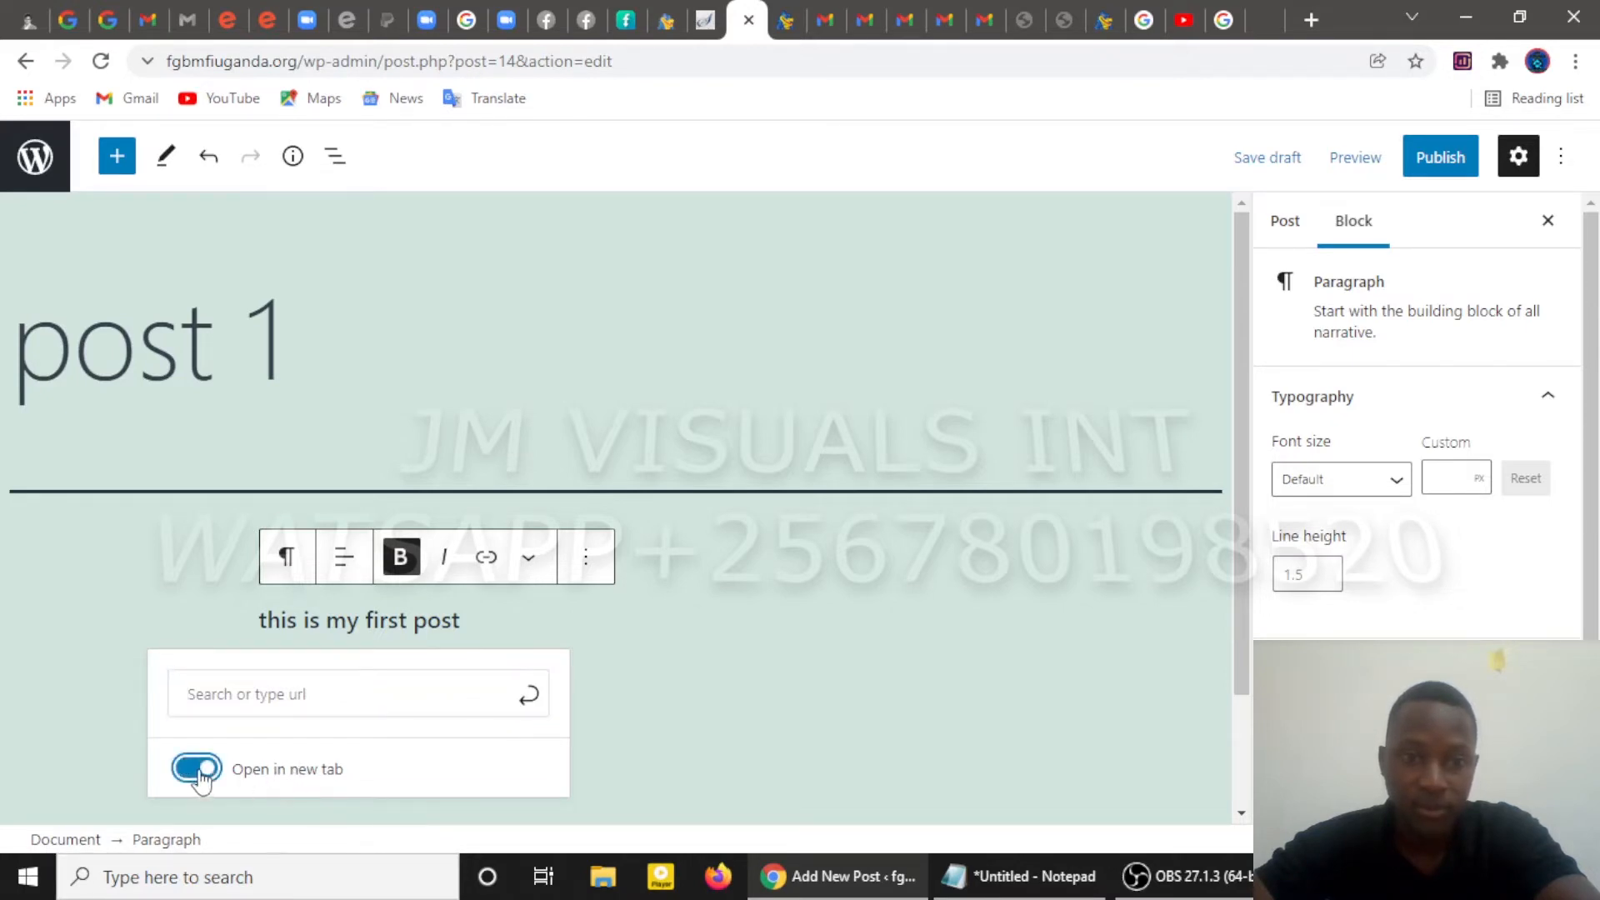
left_click(199, 770)
left_click(198, 771)
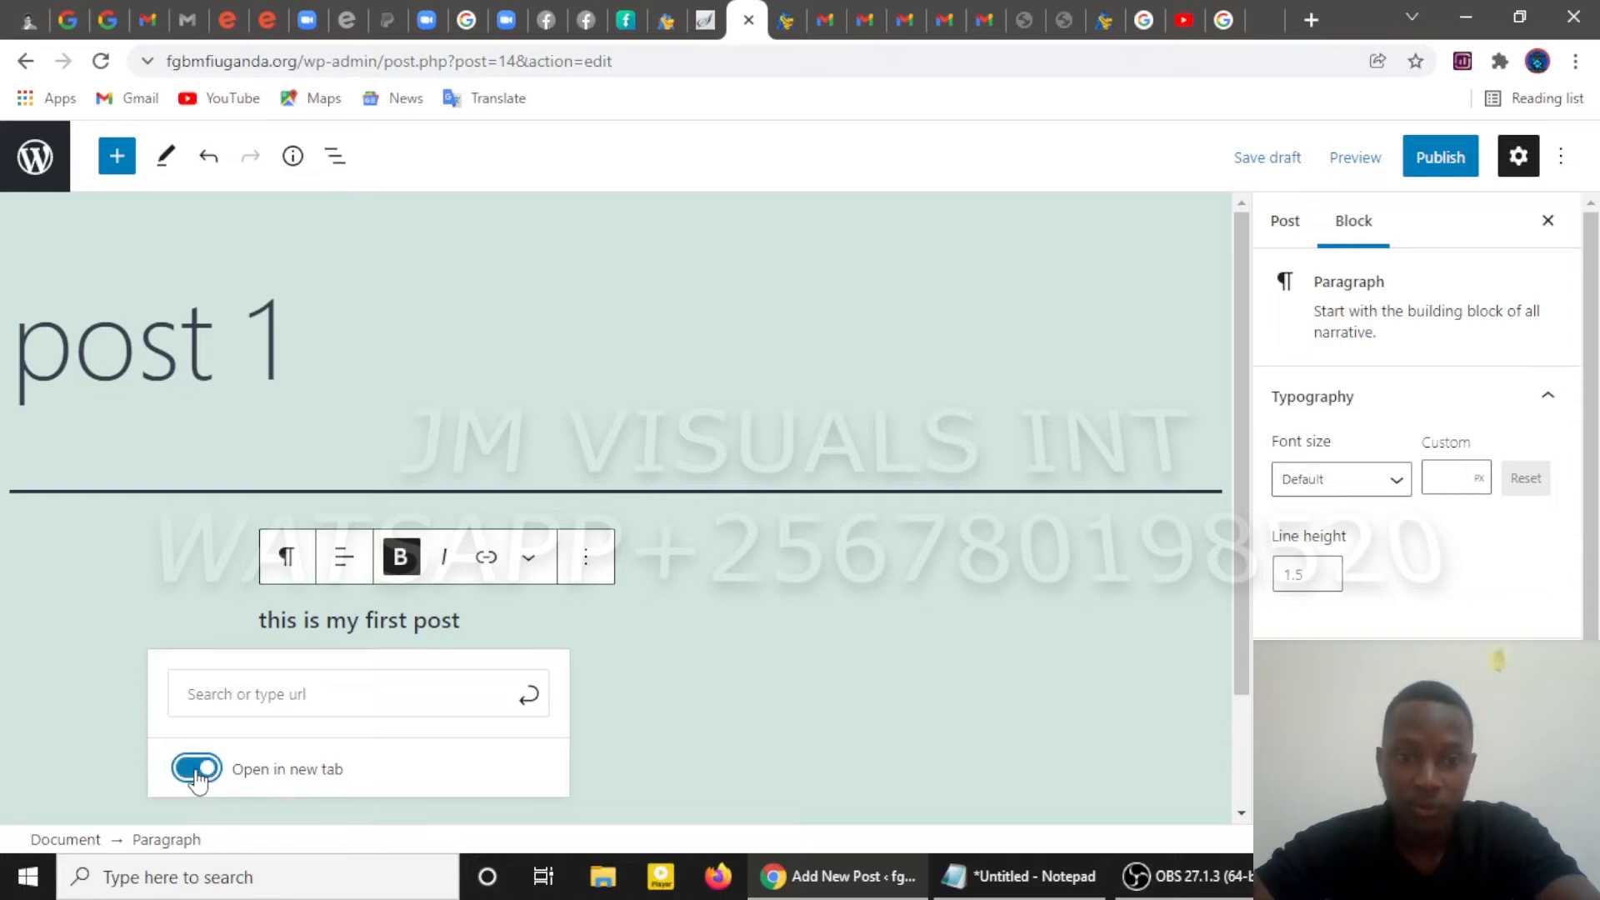
left_click(198, 770)
left_click(199, 770)
left_click(198, 771)
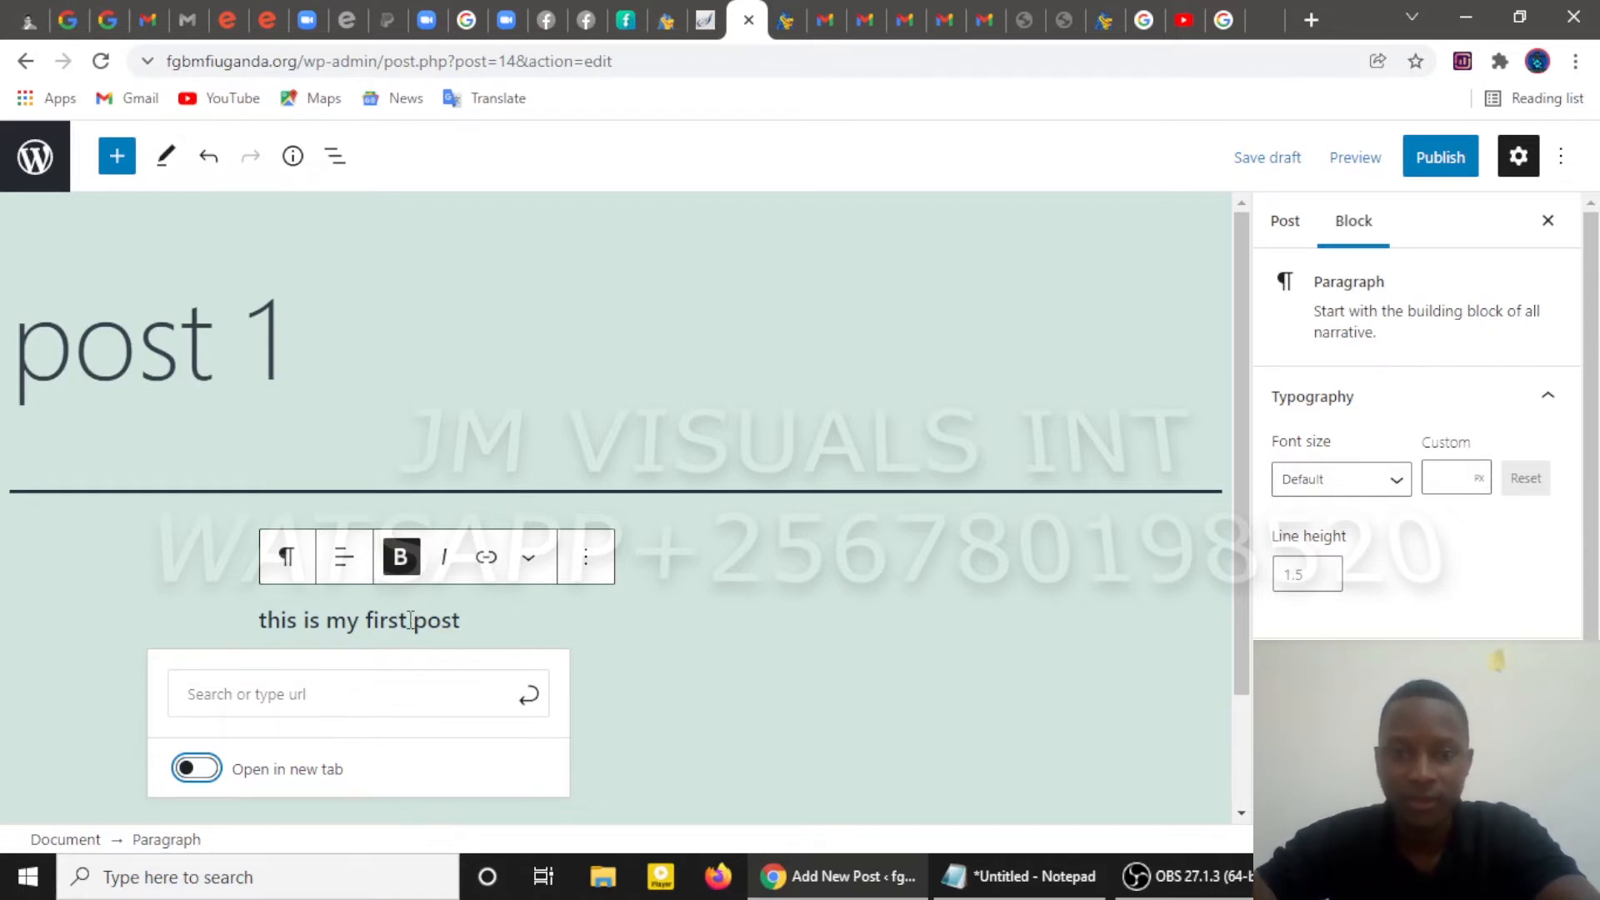
View the media selection for an inline image and close it without choosing an image
left_click(528, 559)
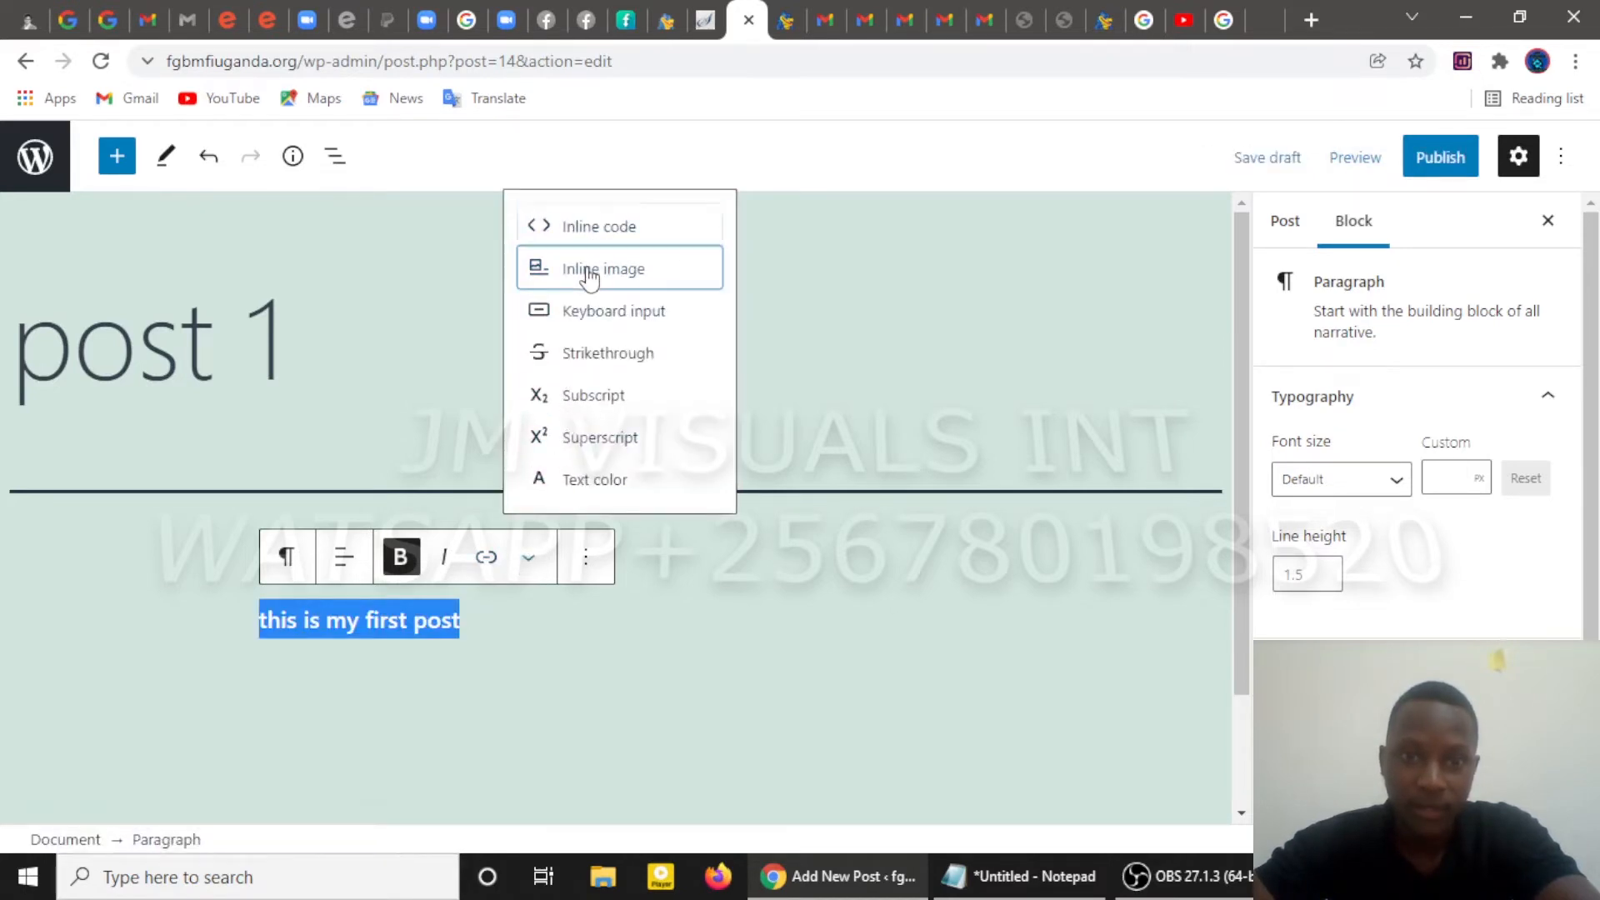
left_click(588, 272)
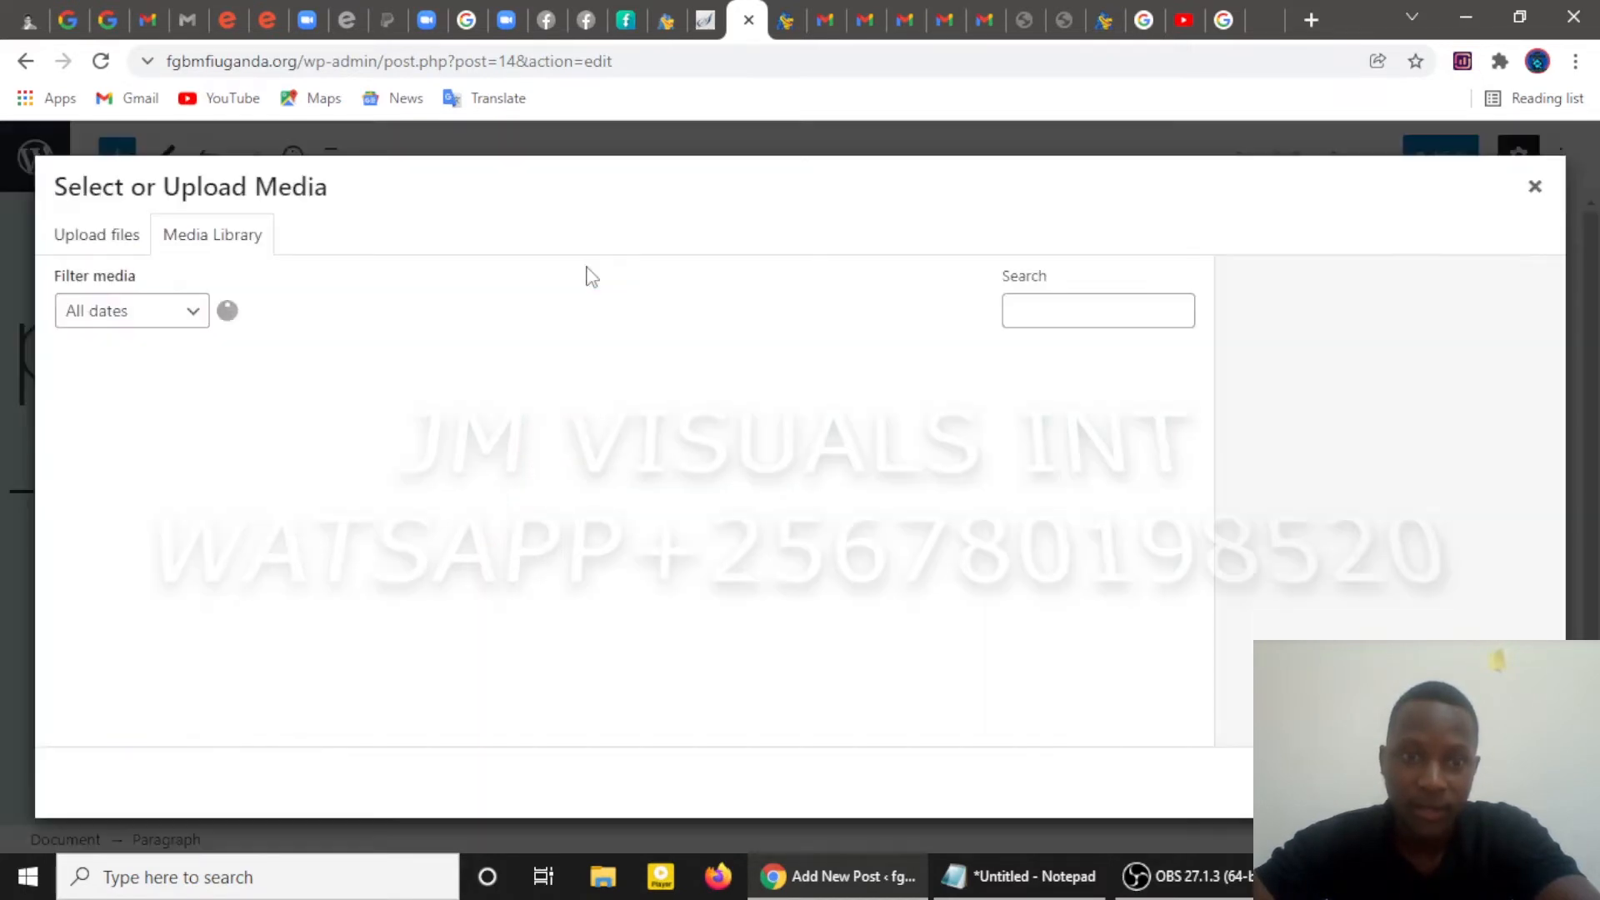
left_click(1535, 188)
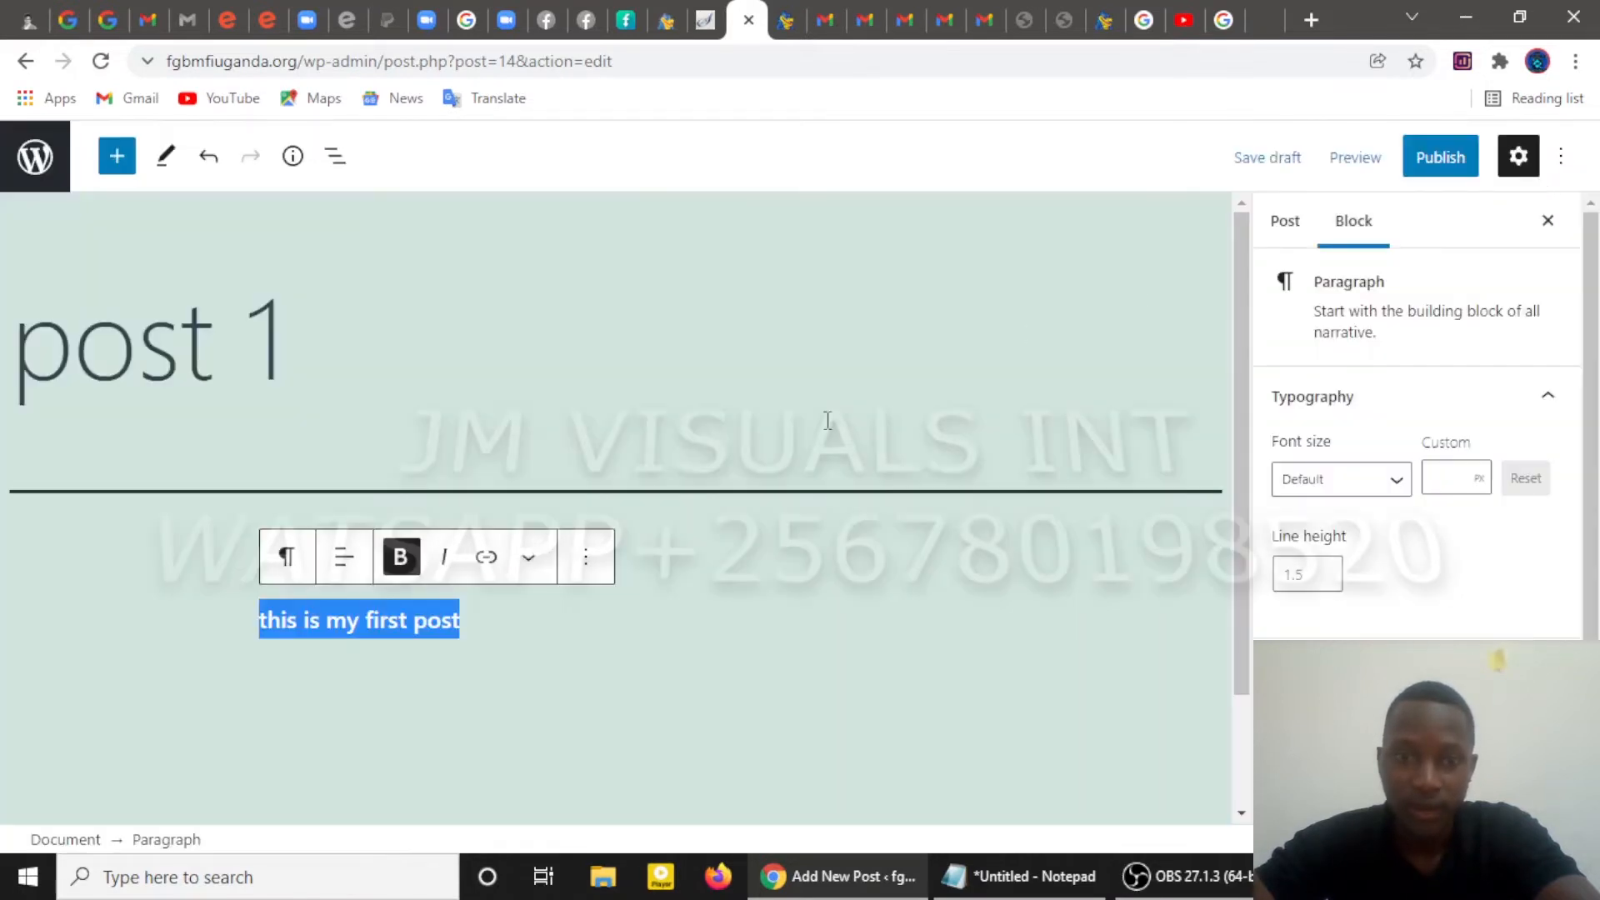
Apply strikethrough to the selected paragraph text
left_click(528, 557)
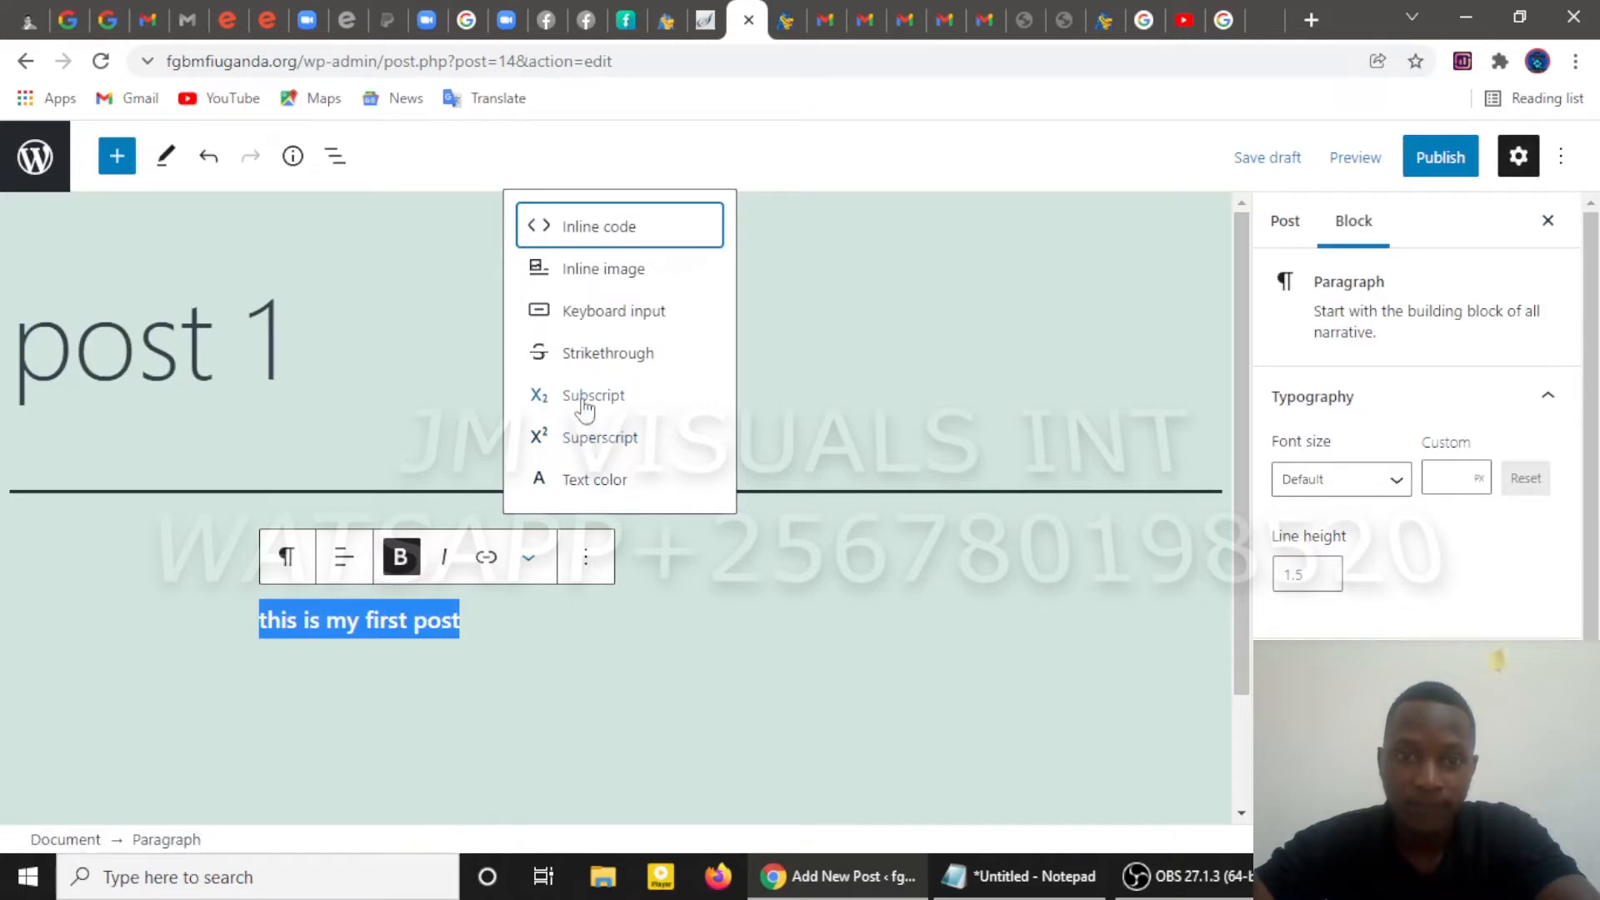
left_click(590, 356)
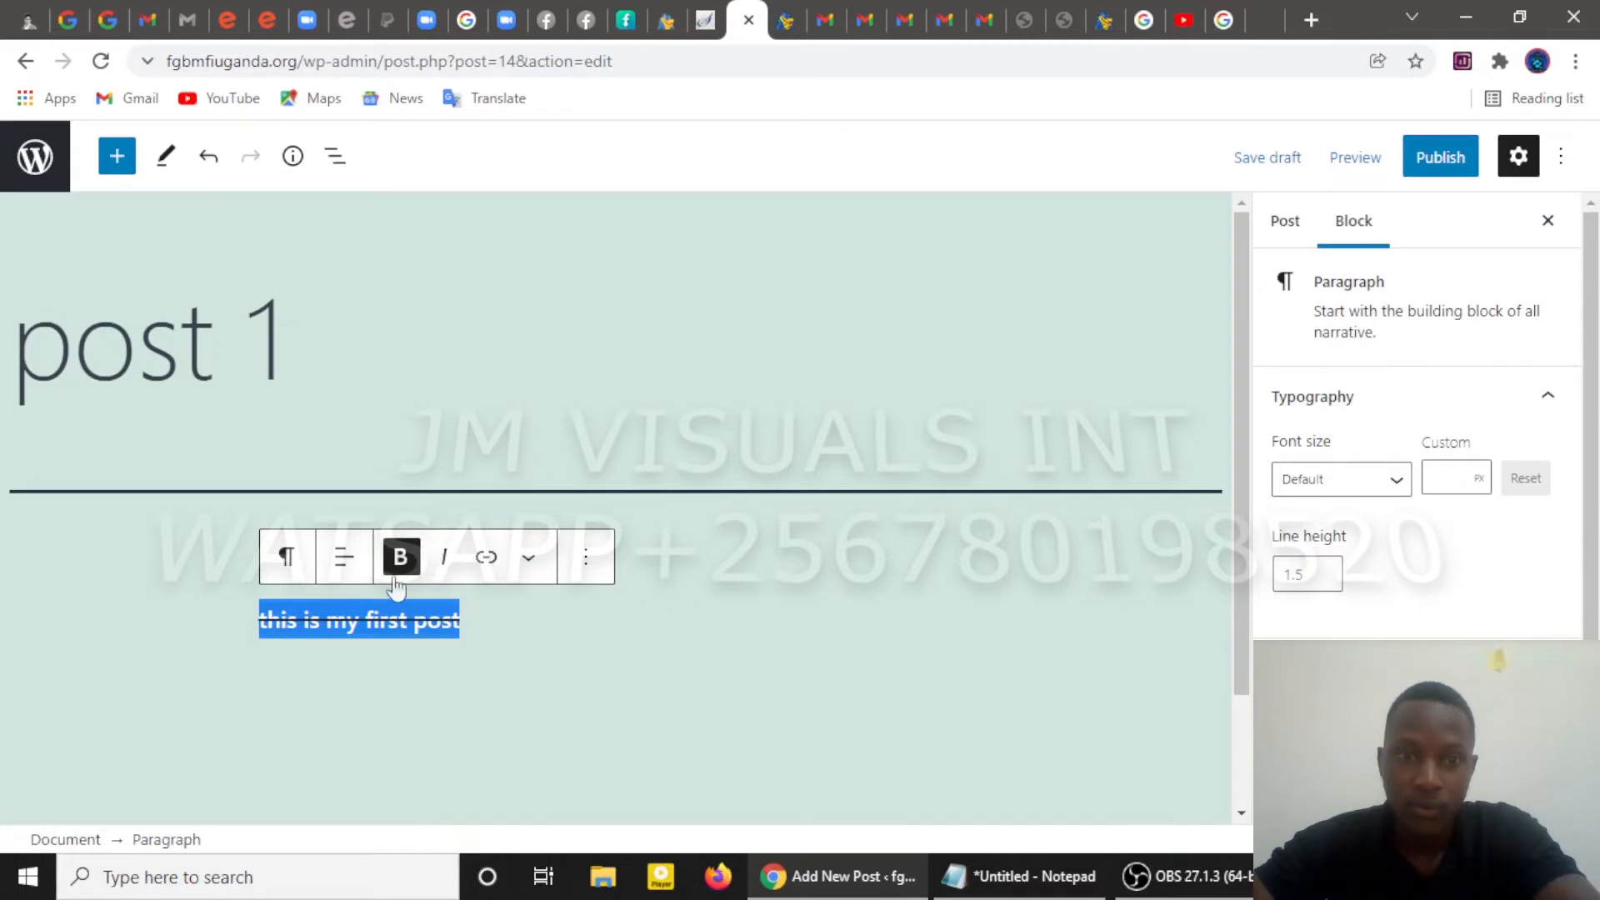
Try pale pink and dark gray as the paragraph's text color, and settle on the pale green swatch
left_click(530, 557)
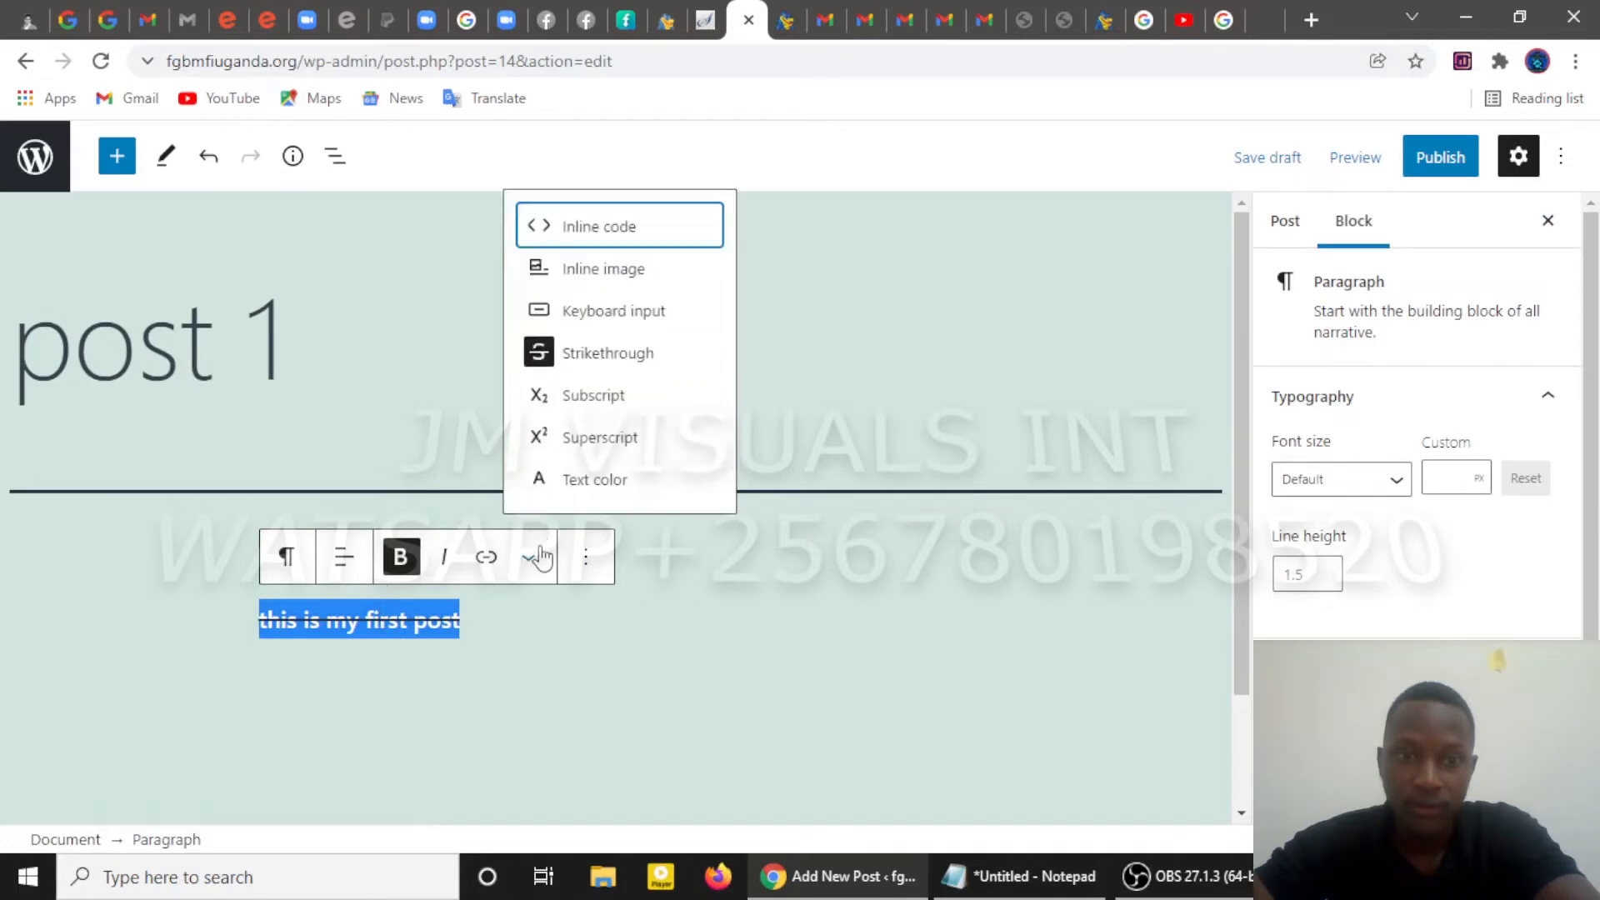
left_click(560, 481)
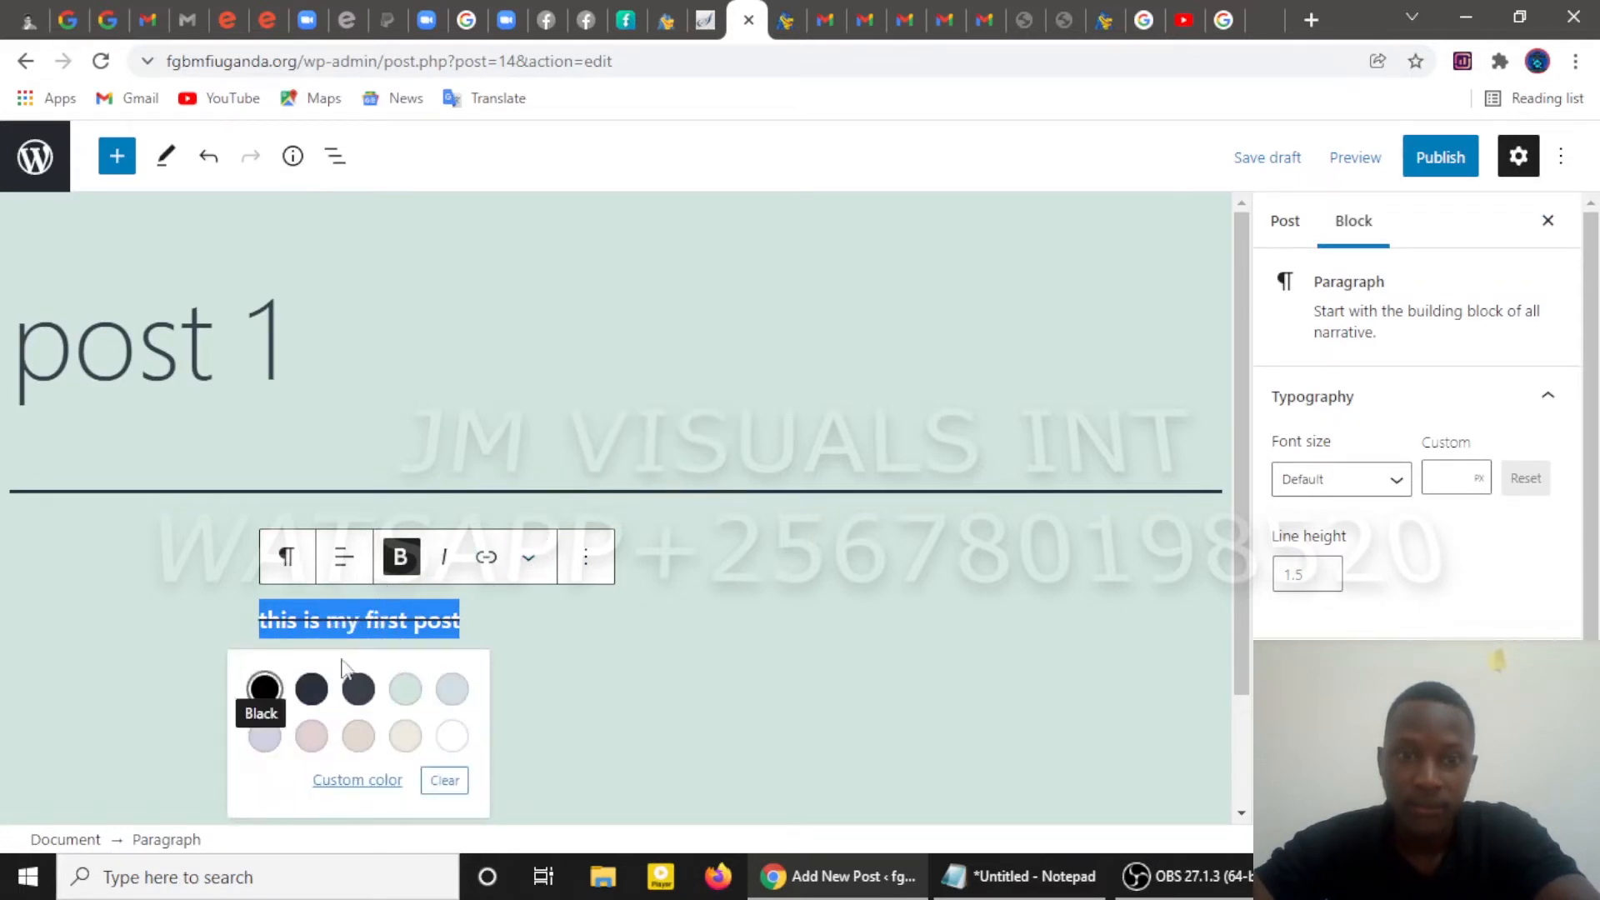
left_click(313, 741)
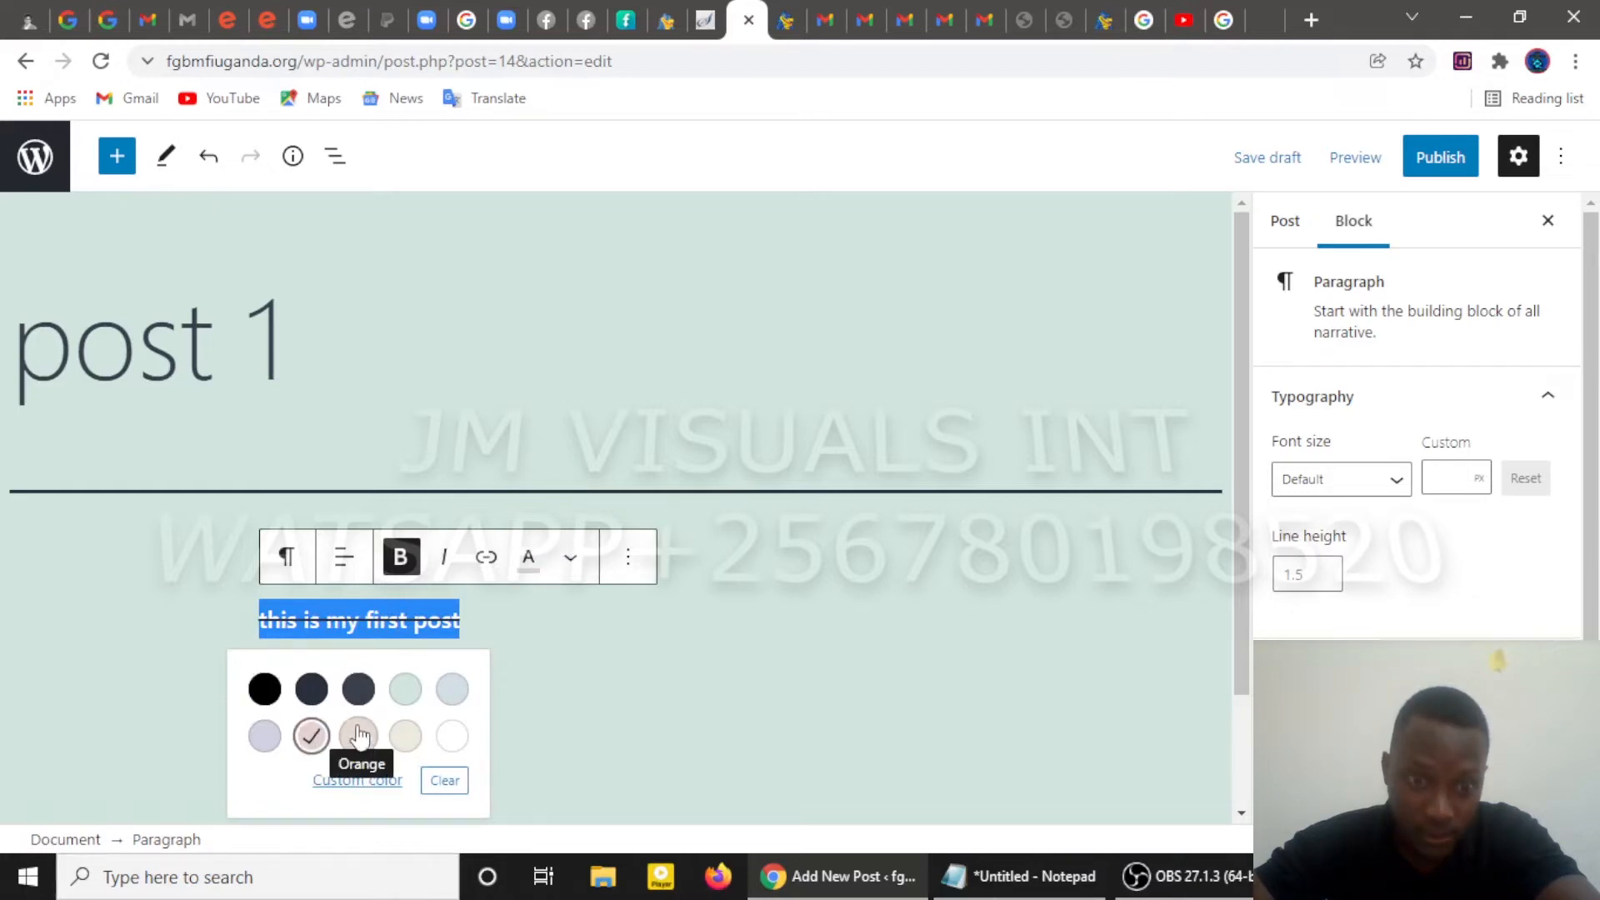
left_click(360, 691)
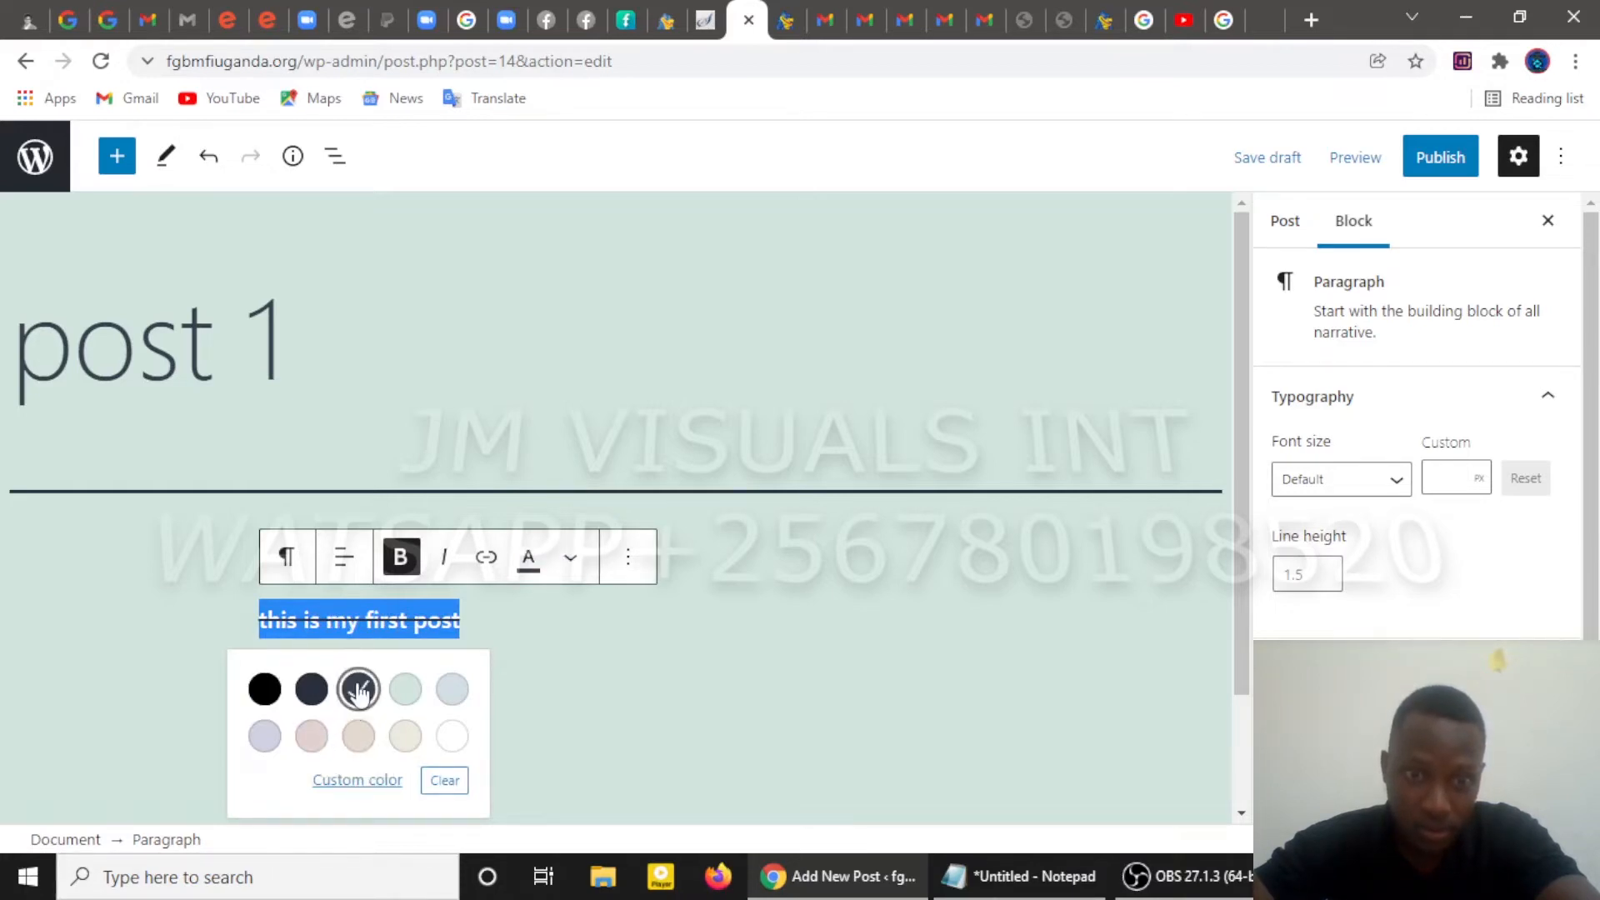
left_click(406, 692)
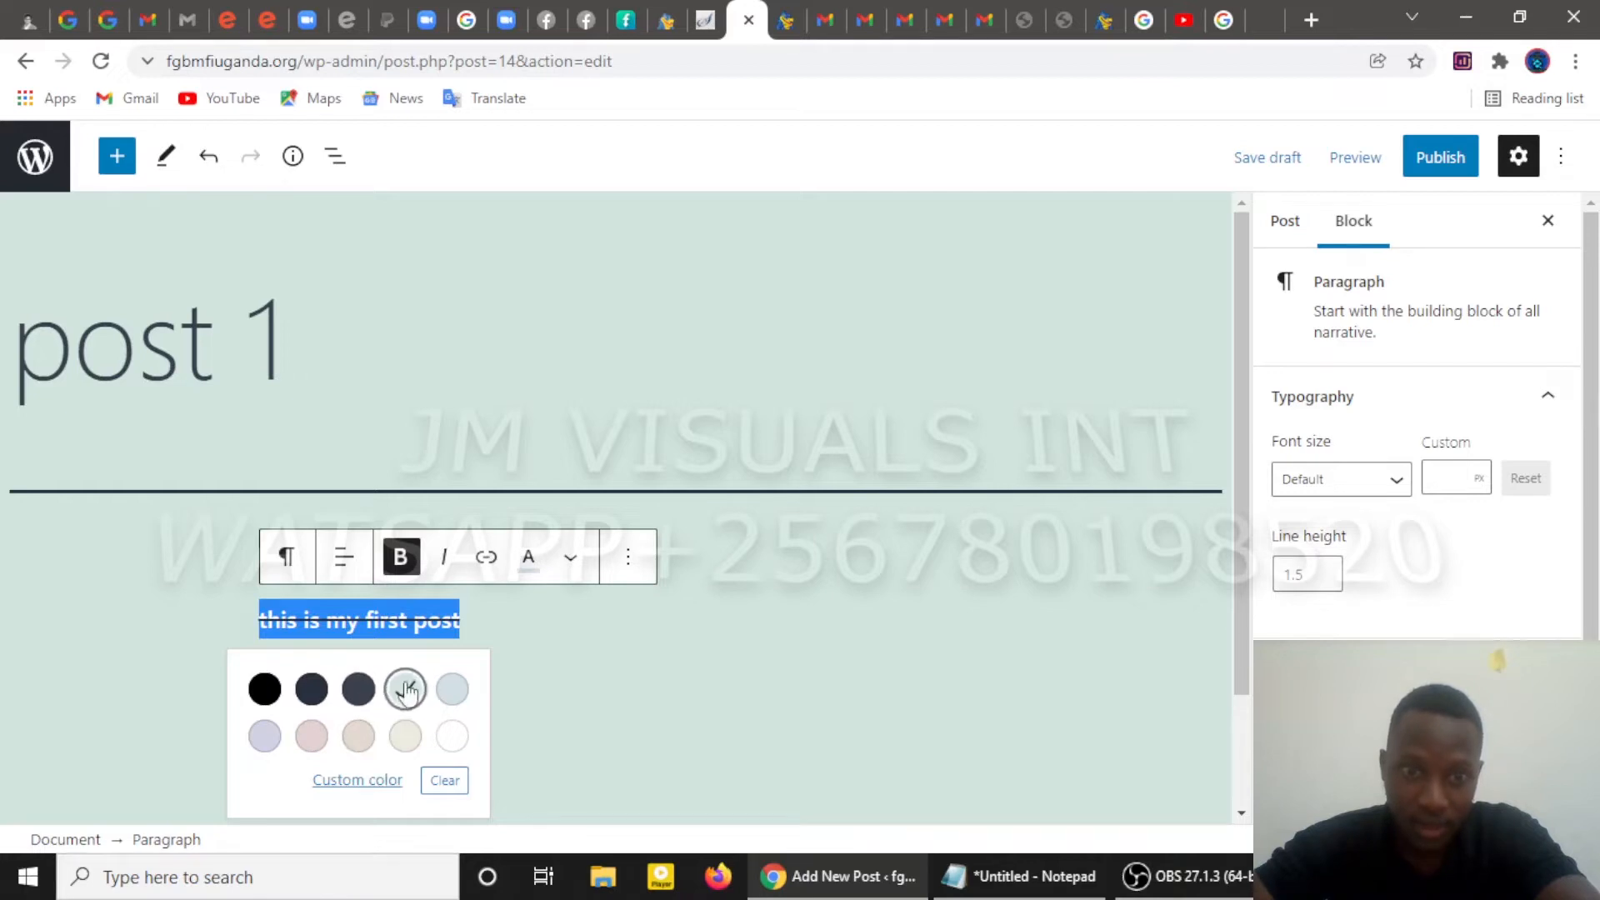
Remove the strikethrough from the paragraph text and bring up the additional text formatting options again
left_click(570, 558)
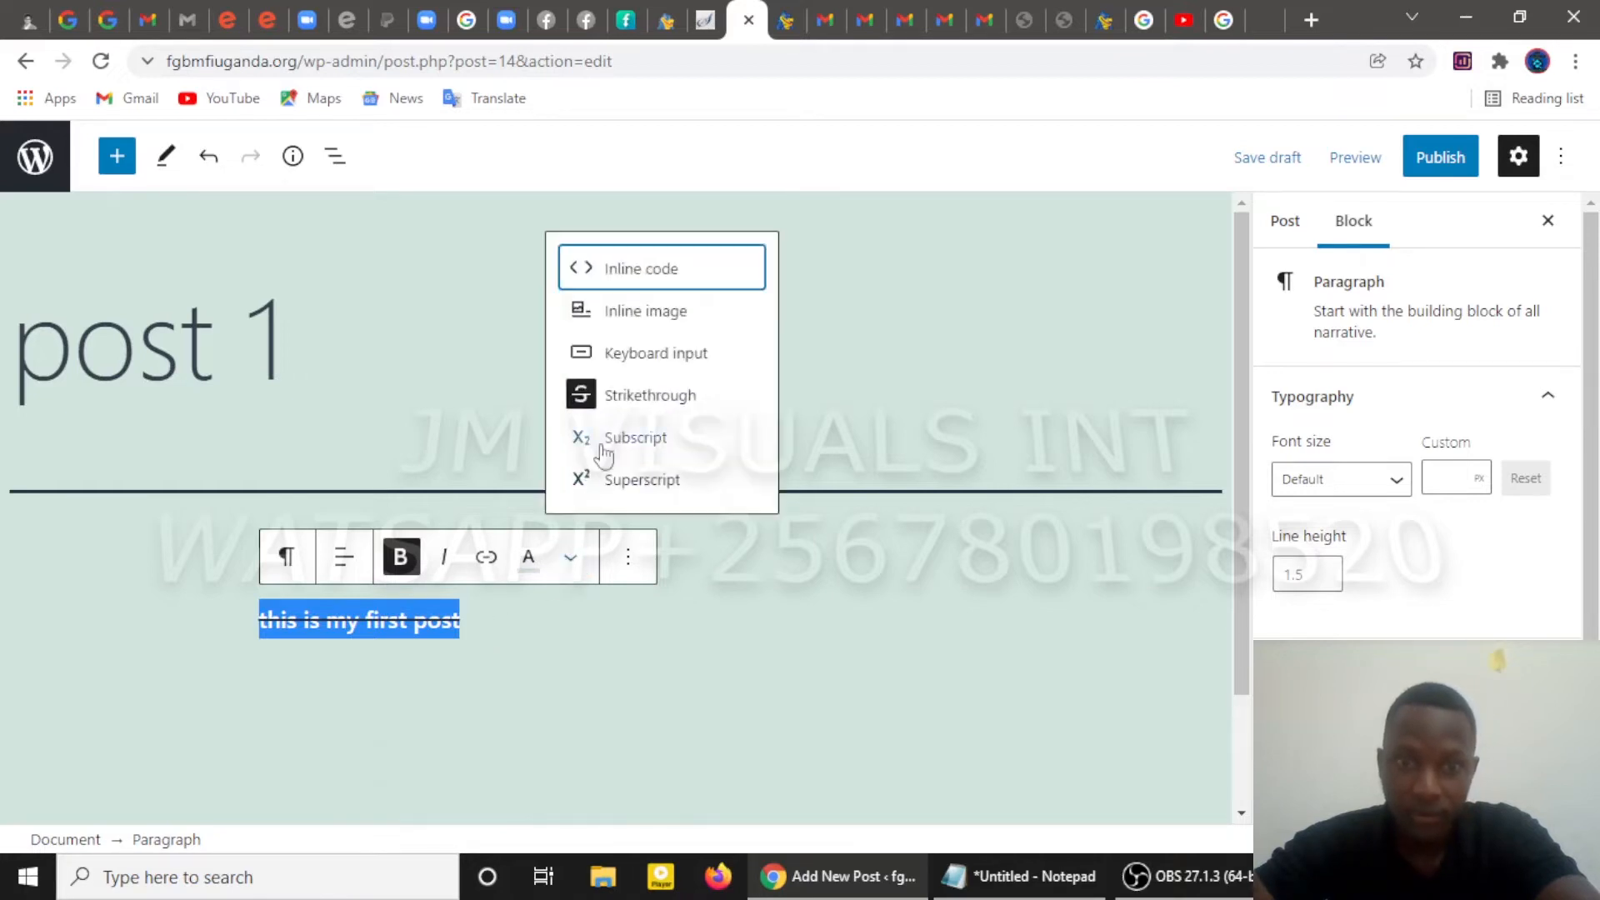
left_click(623, 398)
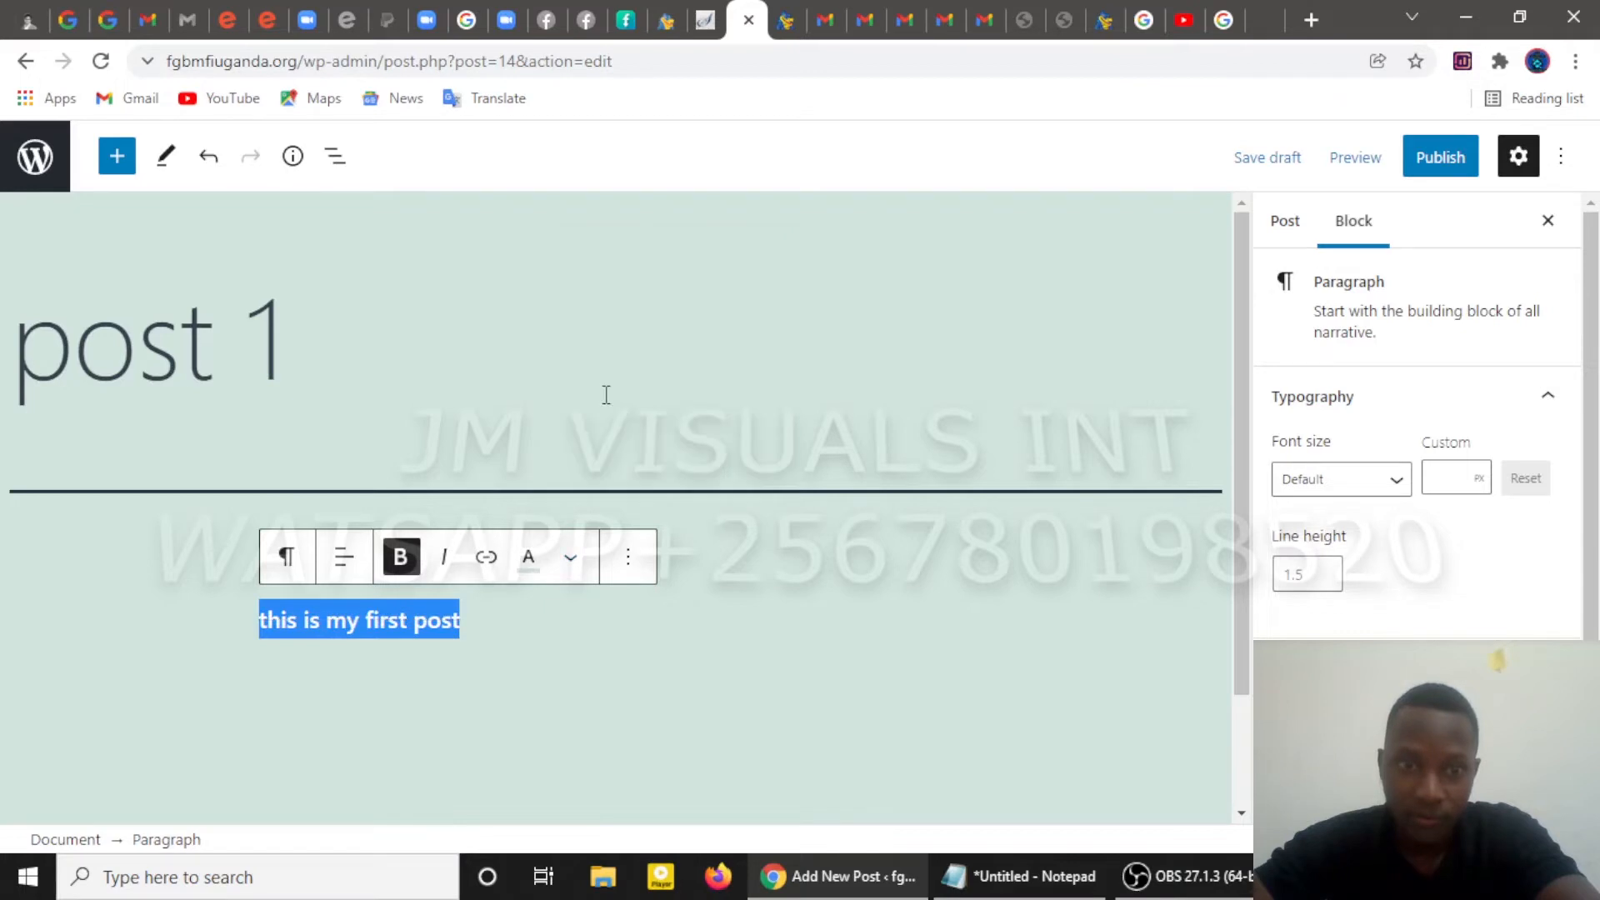
left_click(570, 558)
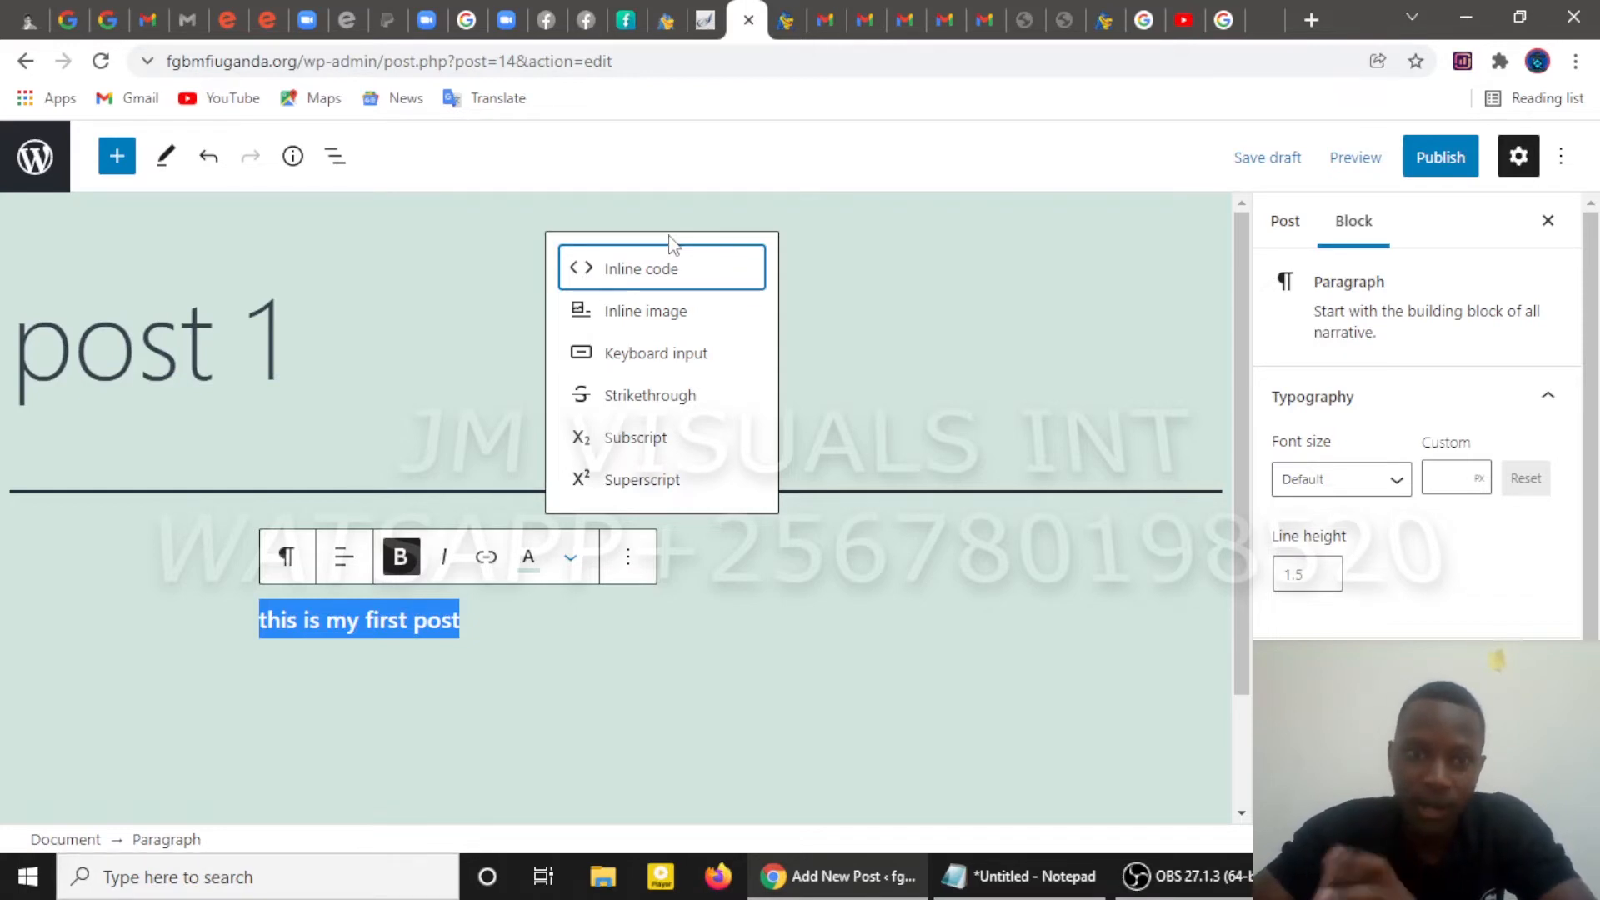
Italicize the selected paragraph text and deselect the block
left_click(444, 566)
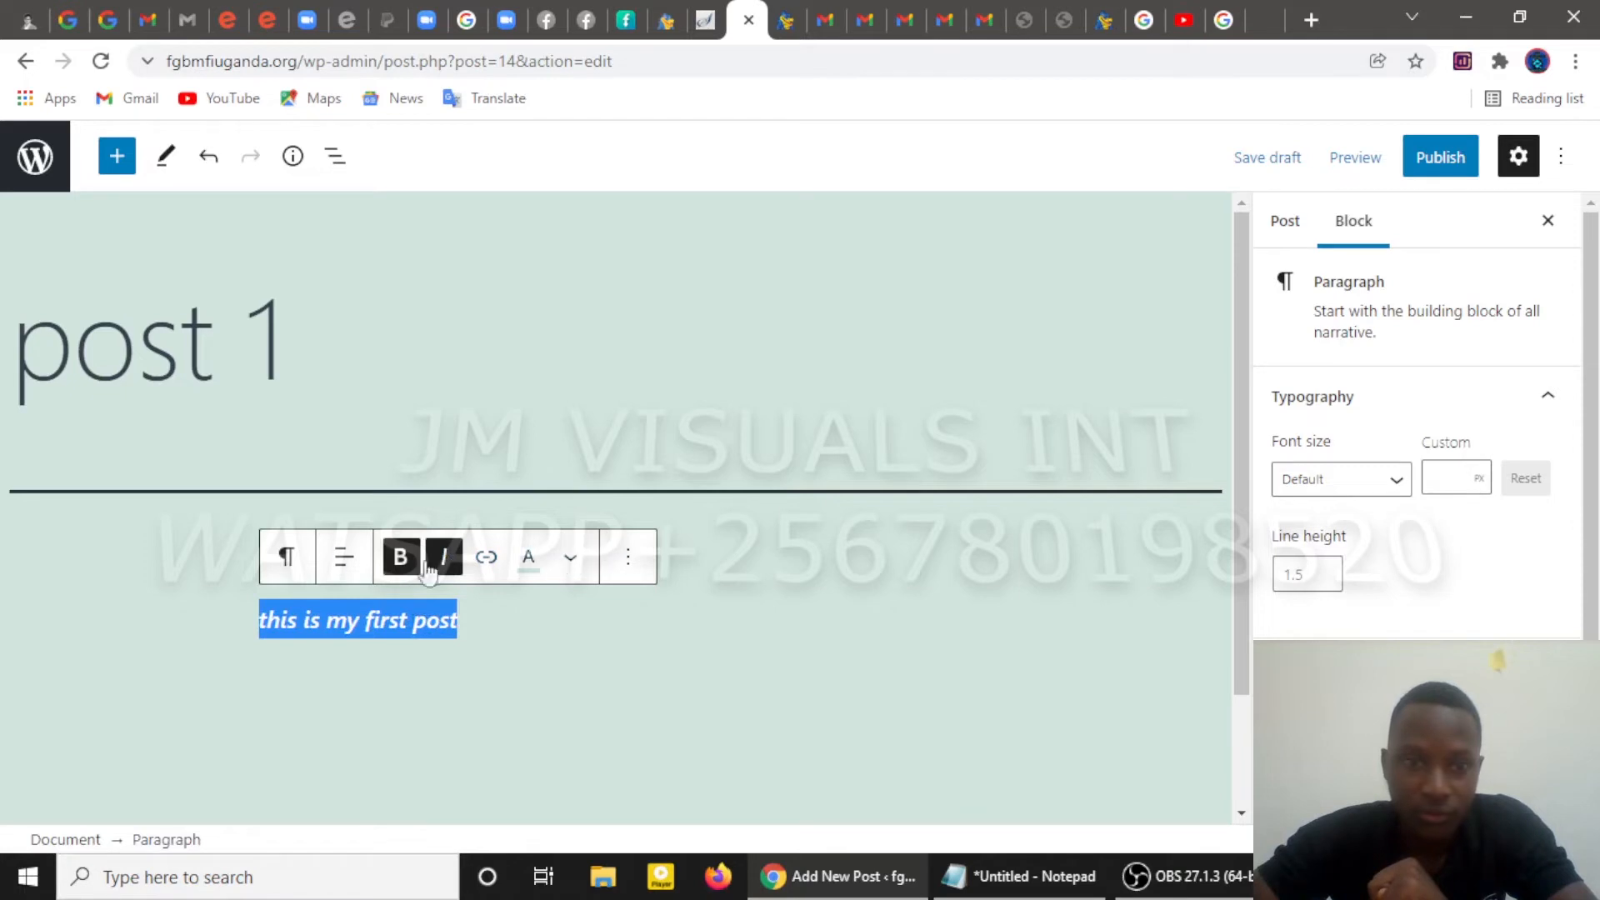
left_click(823, 520)
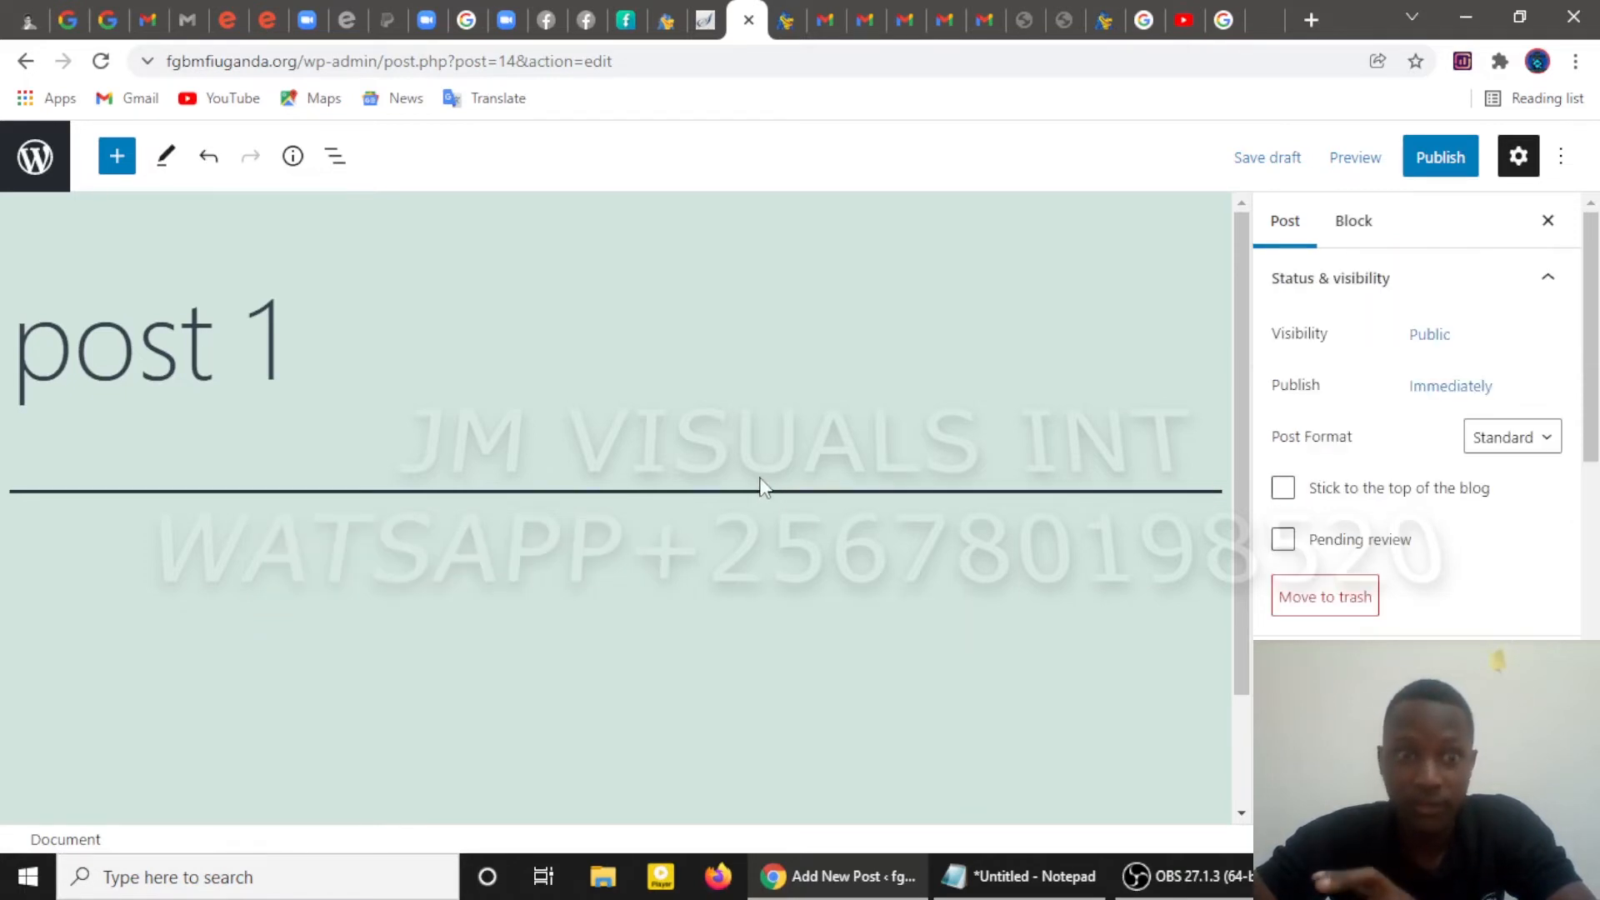
Check the post title and the paragraph area beneath it in the editor
left_click(549, 404)
scroll(532, 463, "down", 2)
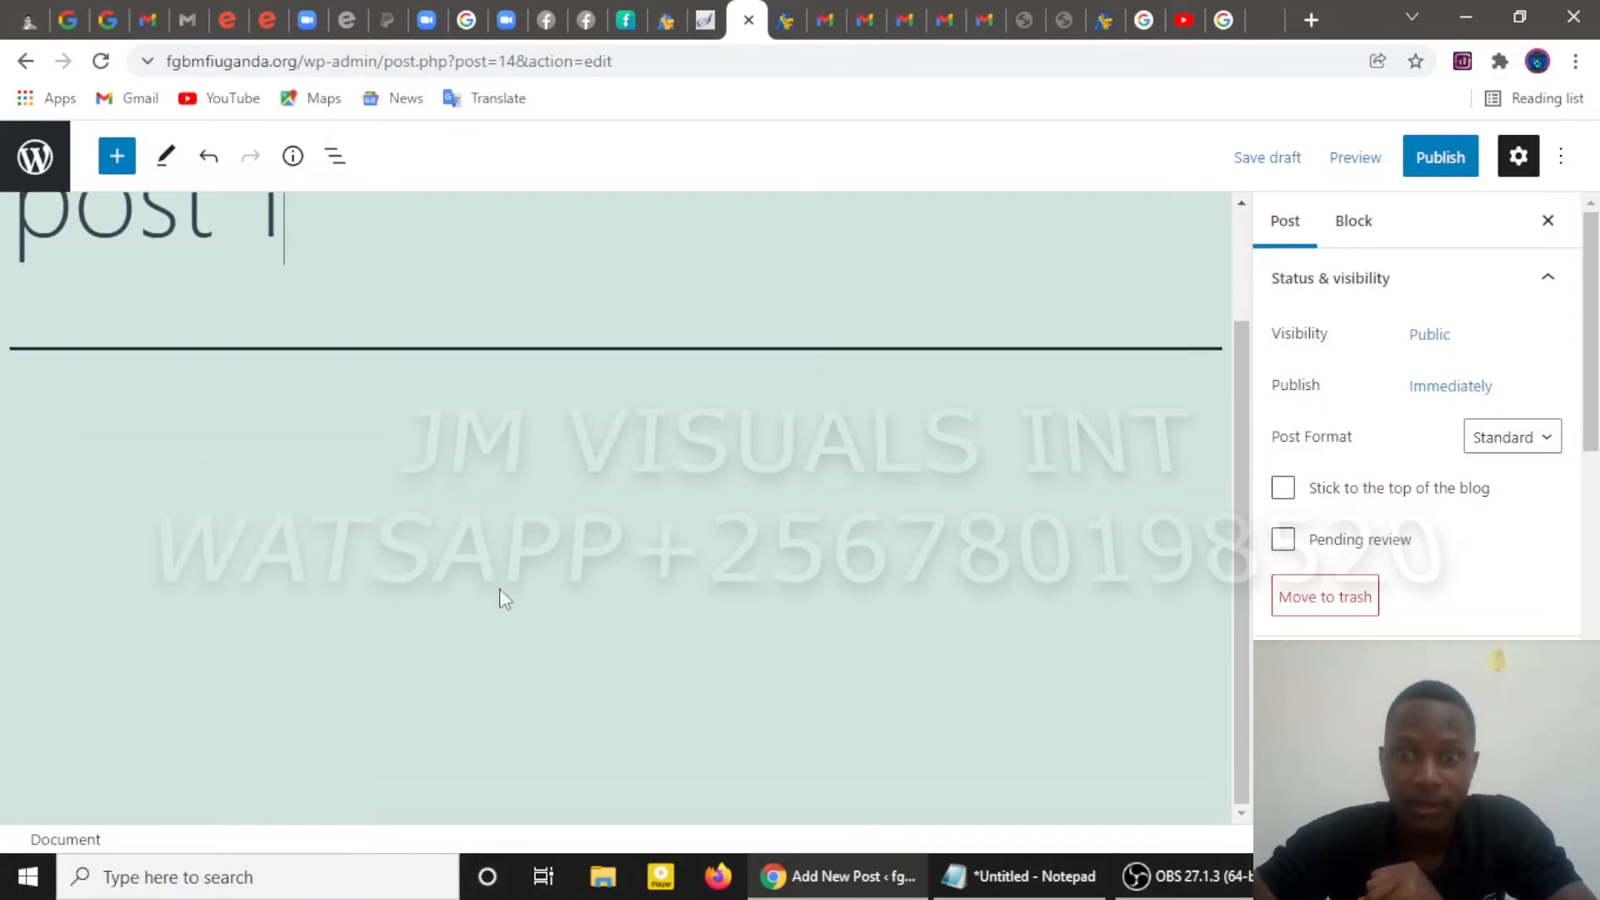
scroll(497, 594, "up", 2)
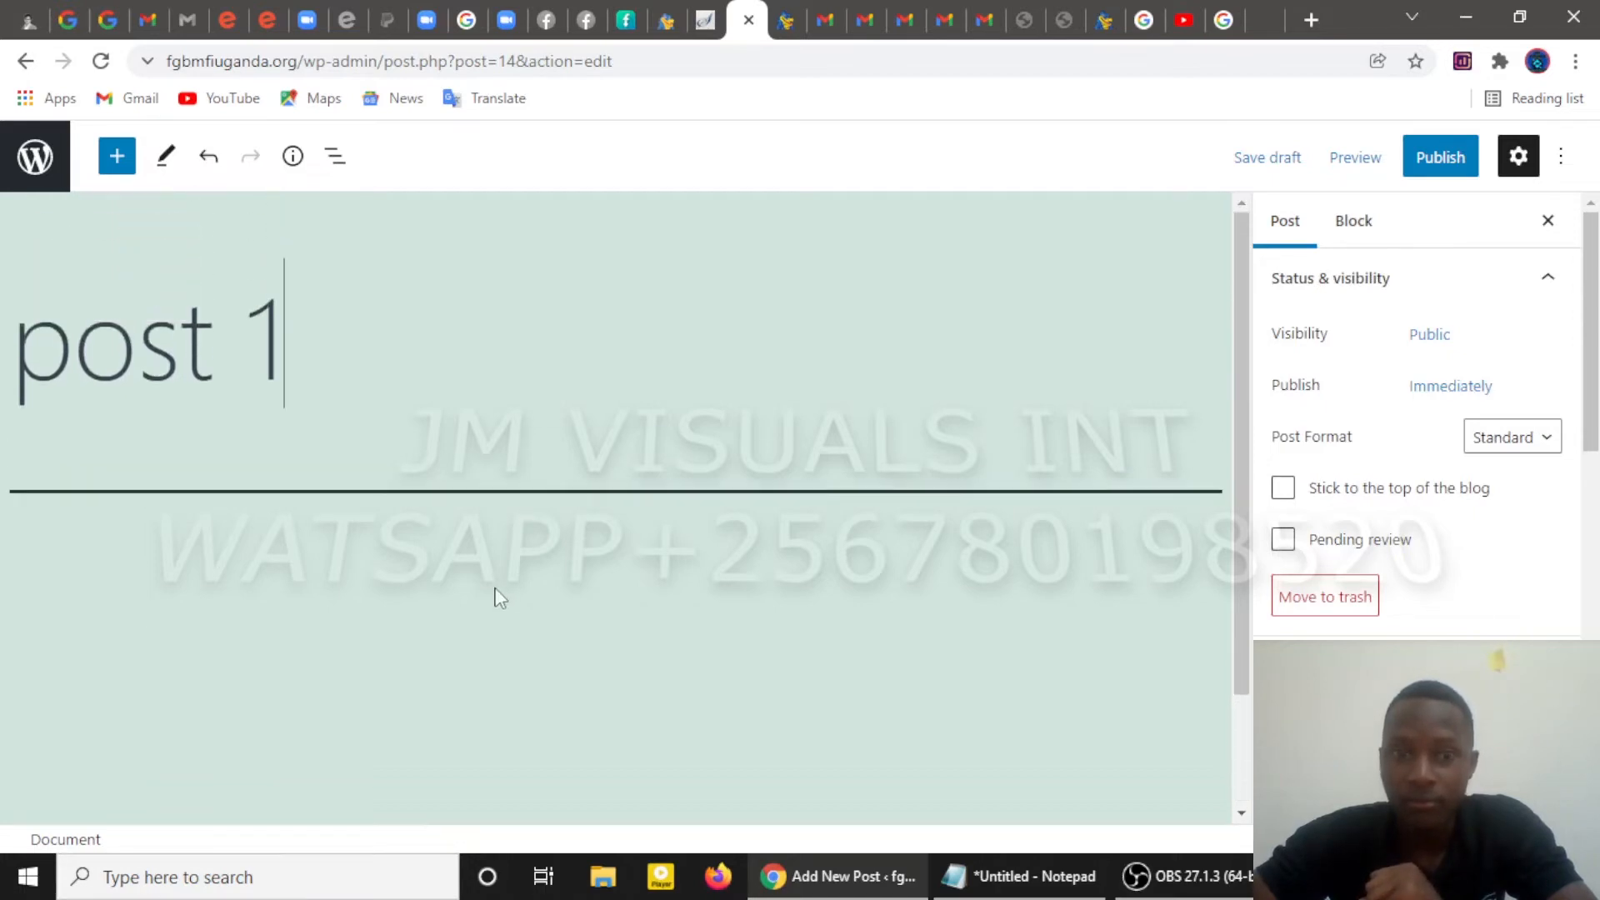
double_click(443, 629)
key("BackSpace")
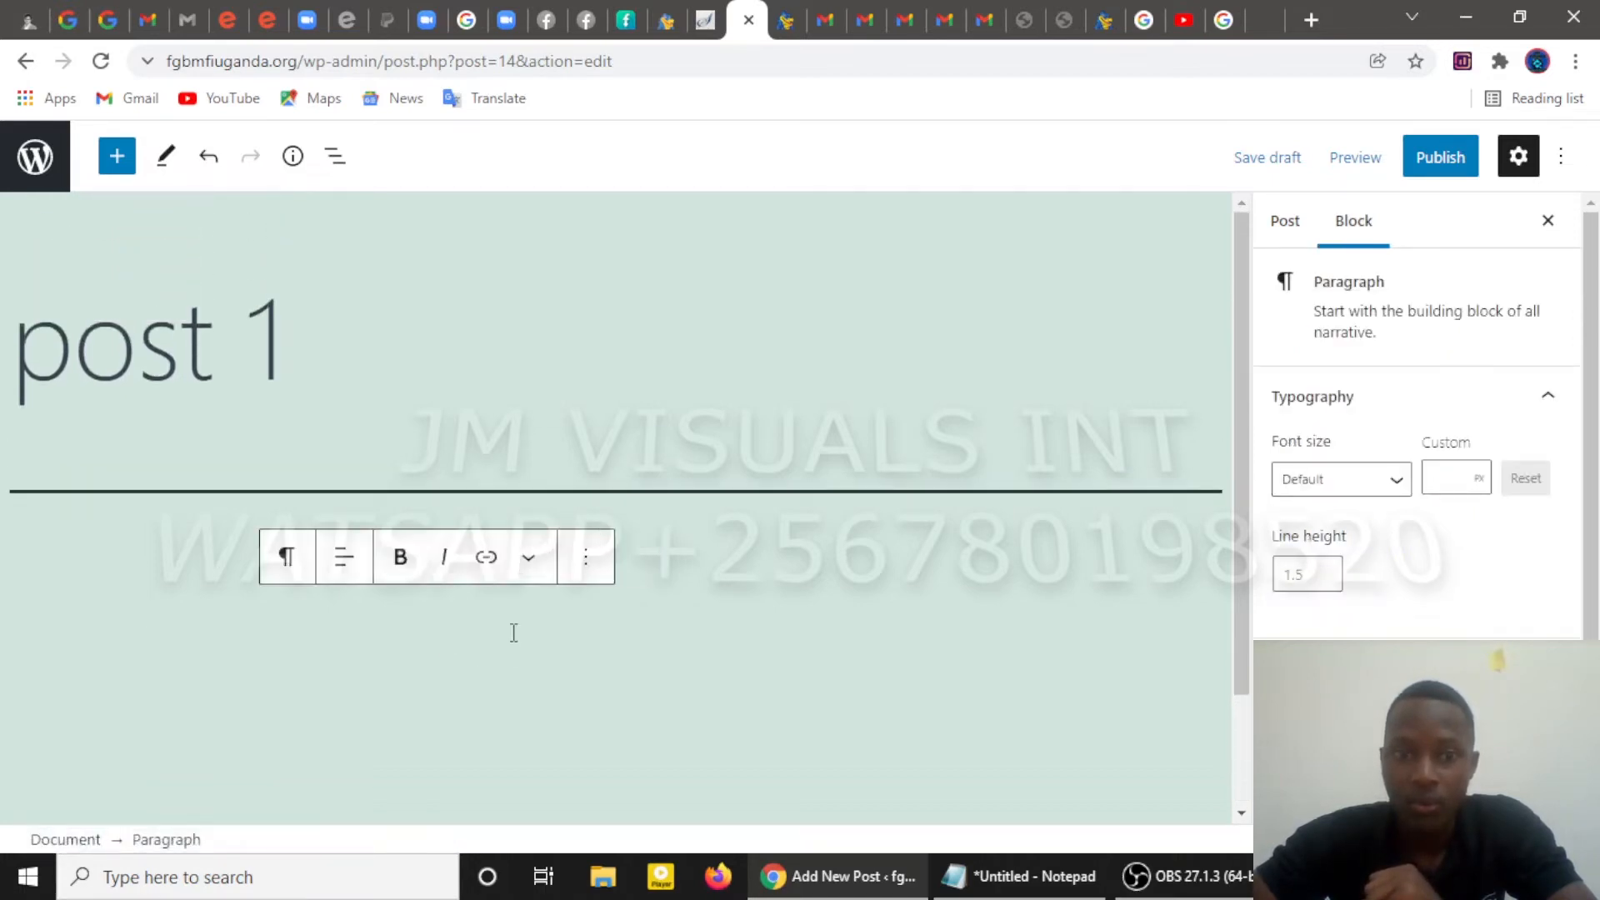
scroll(583, 608, "down", 2)
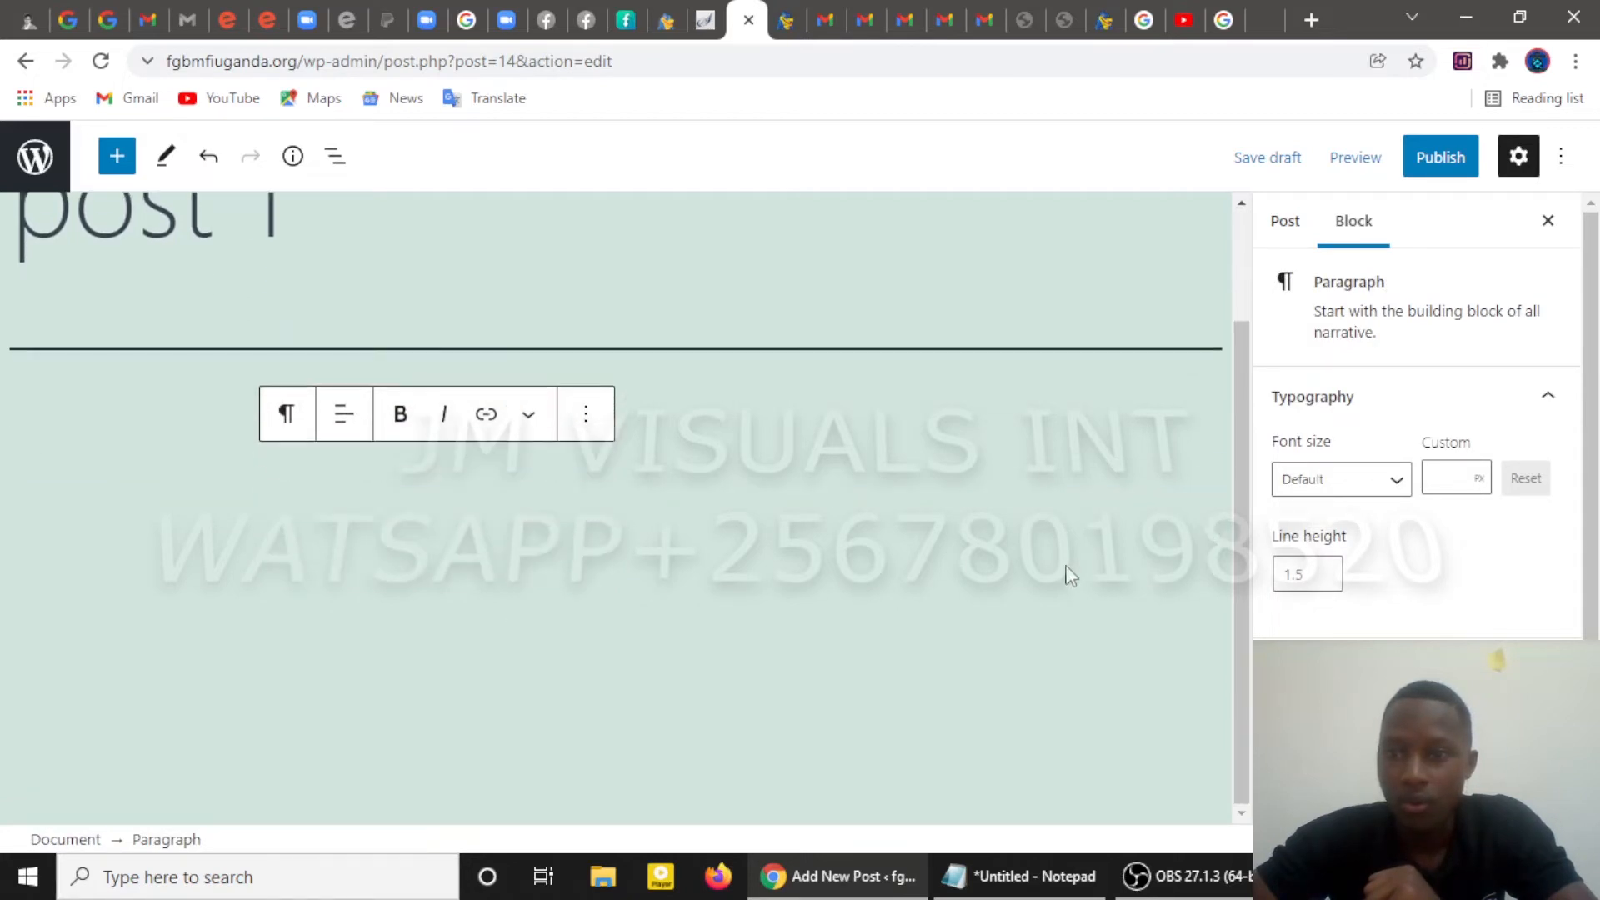
scroll(1071, 575, "up", 2)
scroll(983, 600, "down", 2)
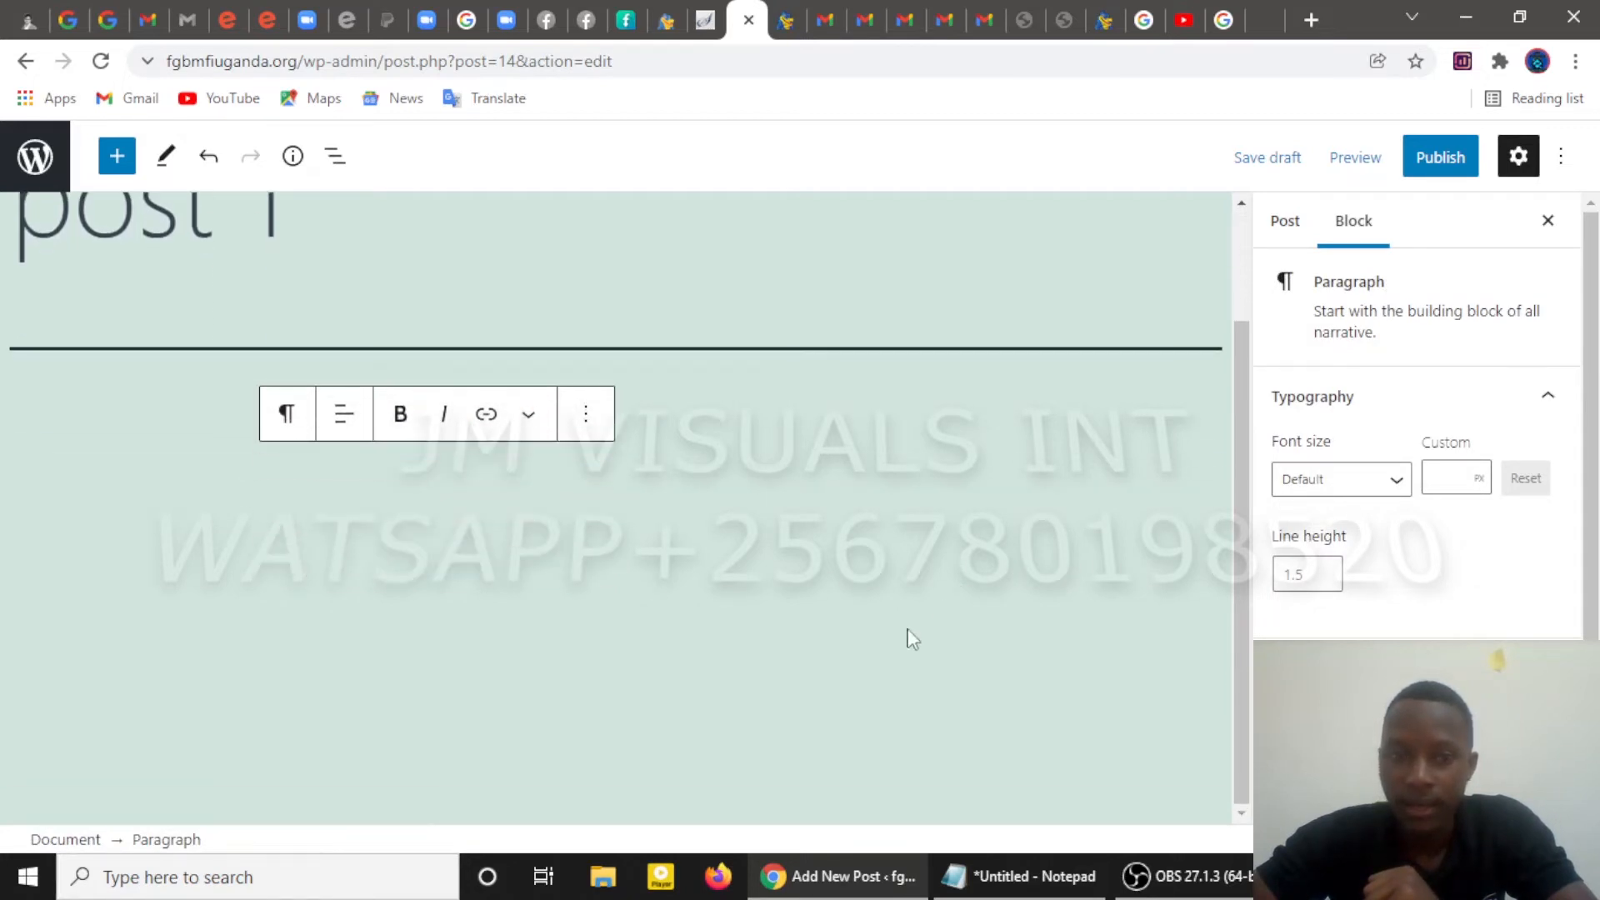
left_click(474, 590)
scroll(916, 451, "up", 2)
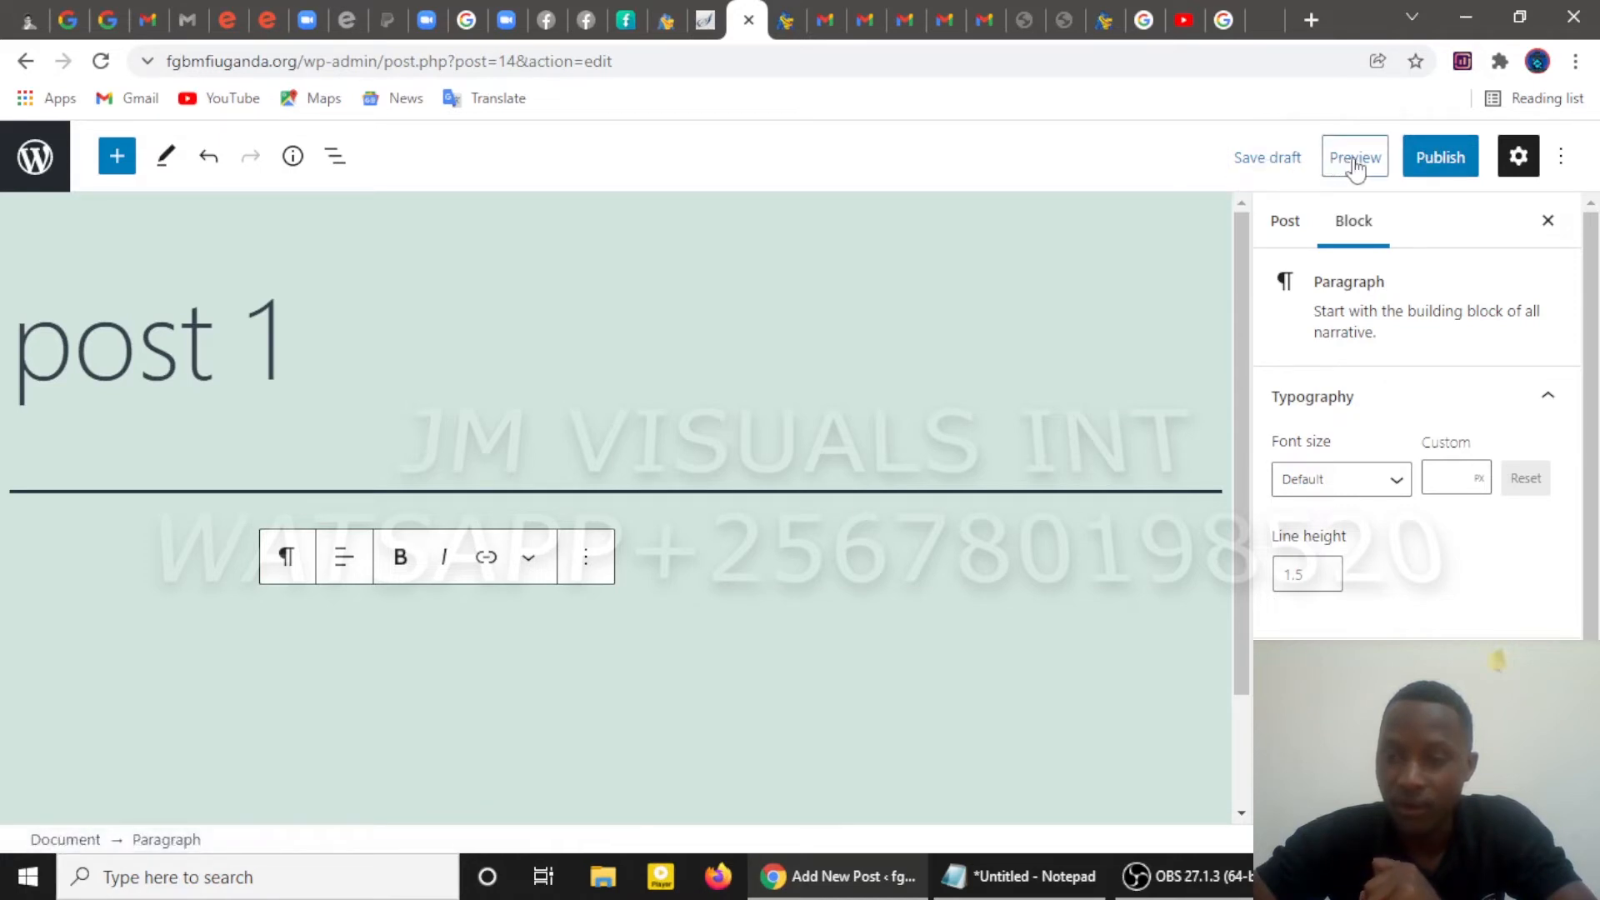
Publish the post "post 1" and open its live page
left_click(1430, 164)
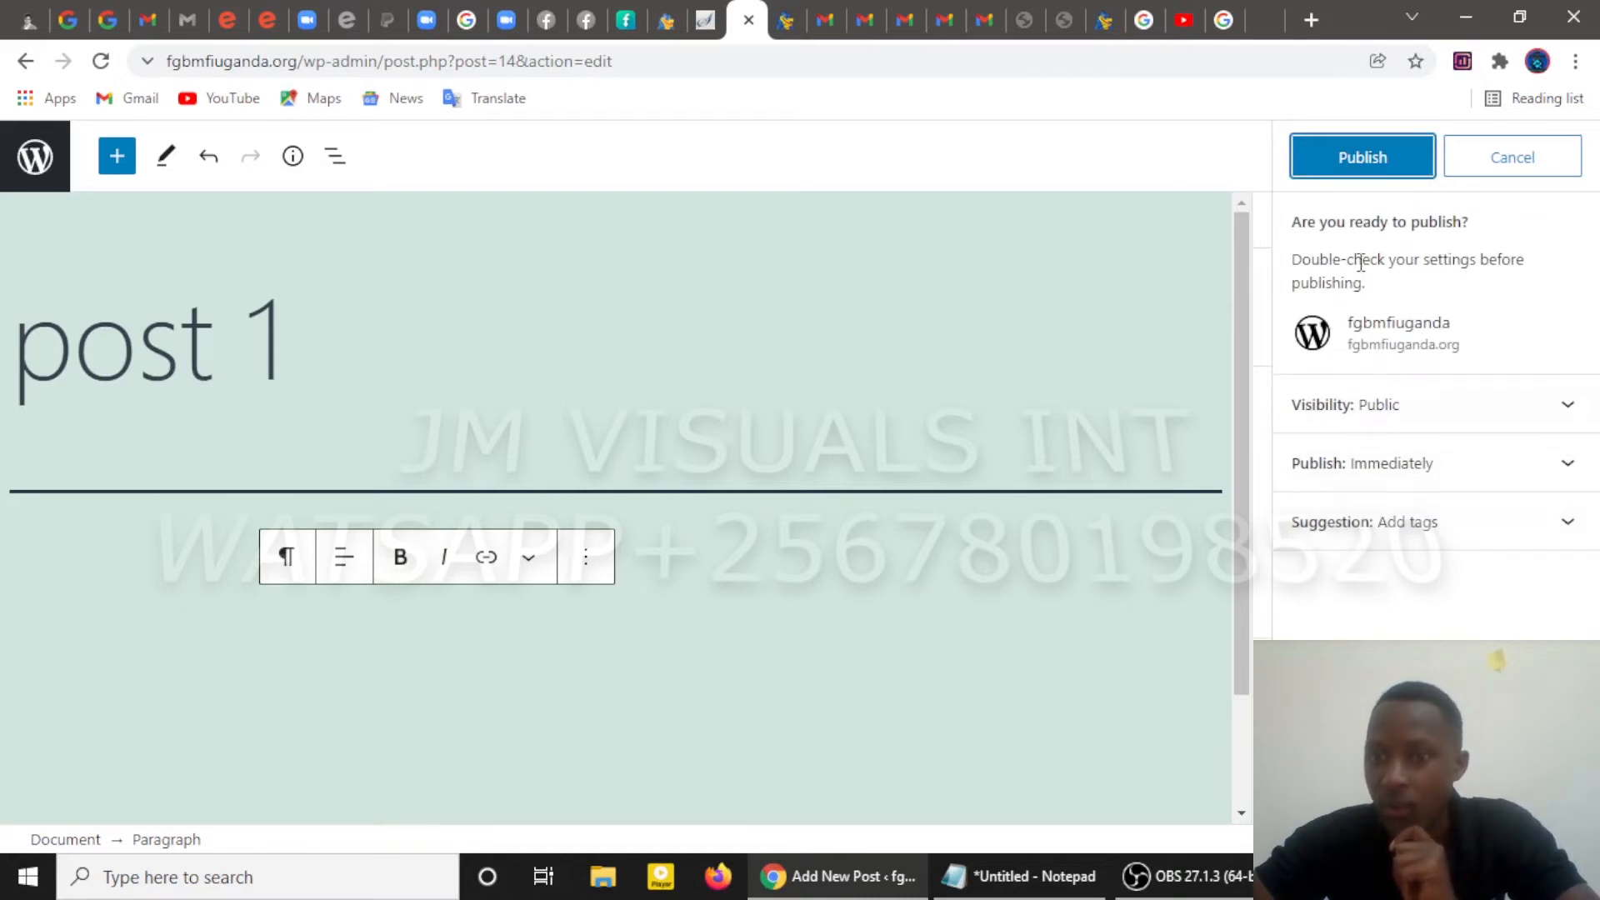
left_click(1344, 155)
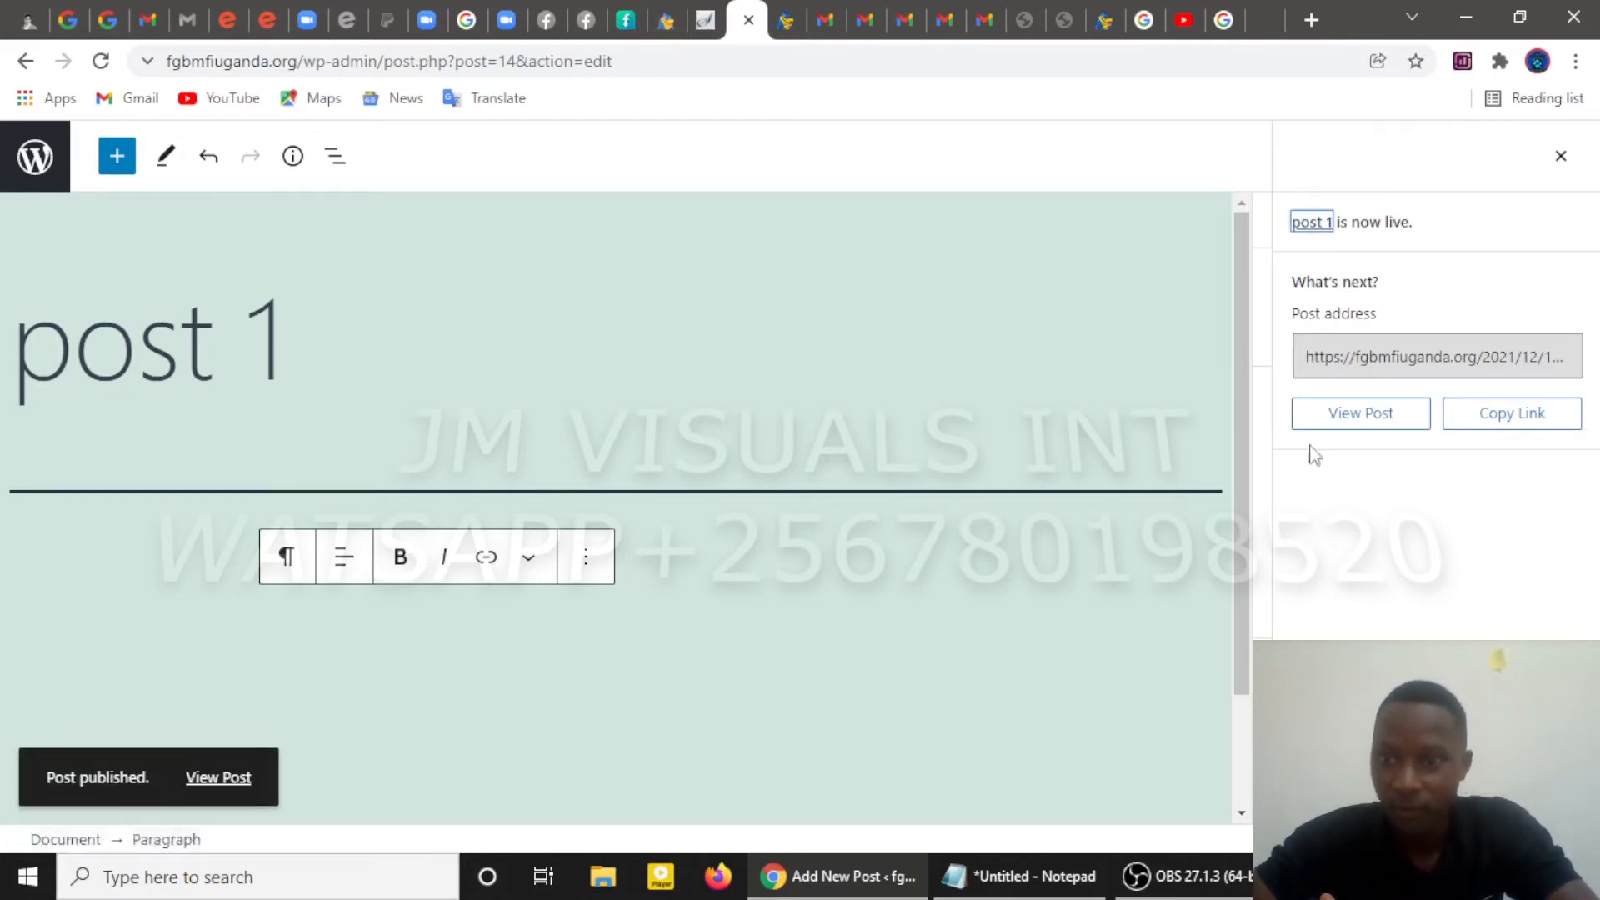
left_click(1364, 426)
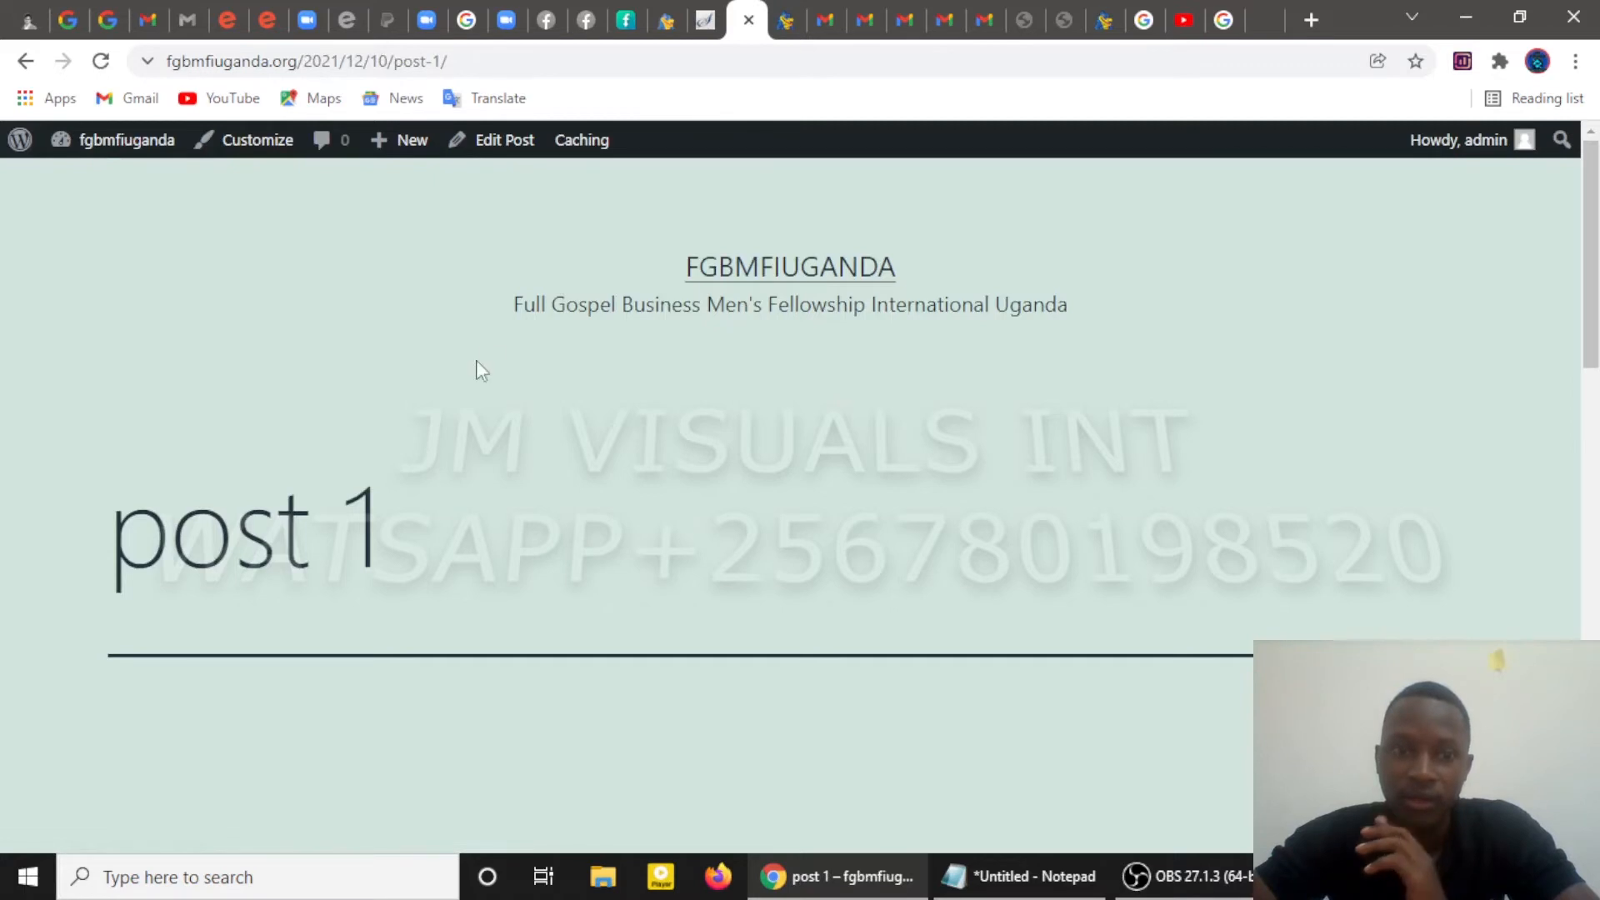
Review the published post page, including its publication details, comment form and recent posts section
scroll(466, 391, "down", 8)
scroll(447, 450, "down", 7)
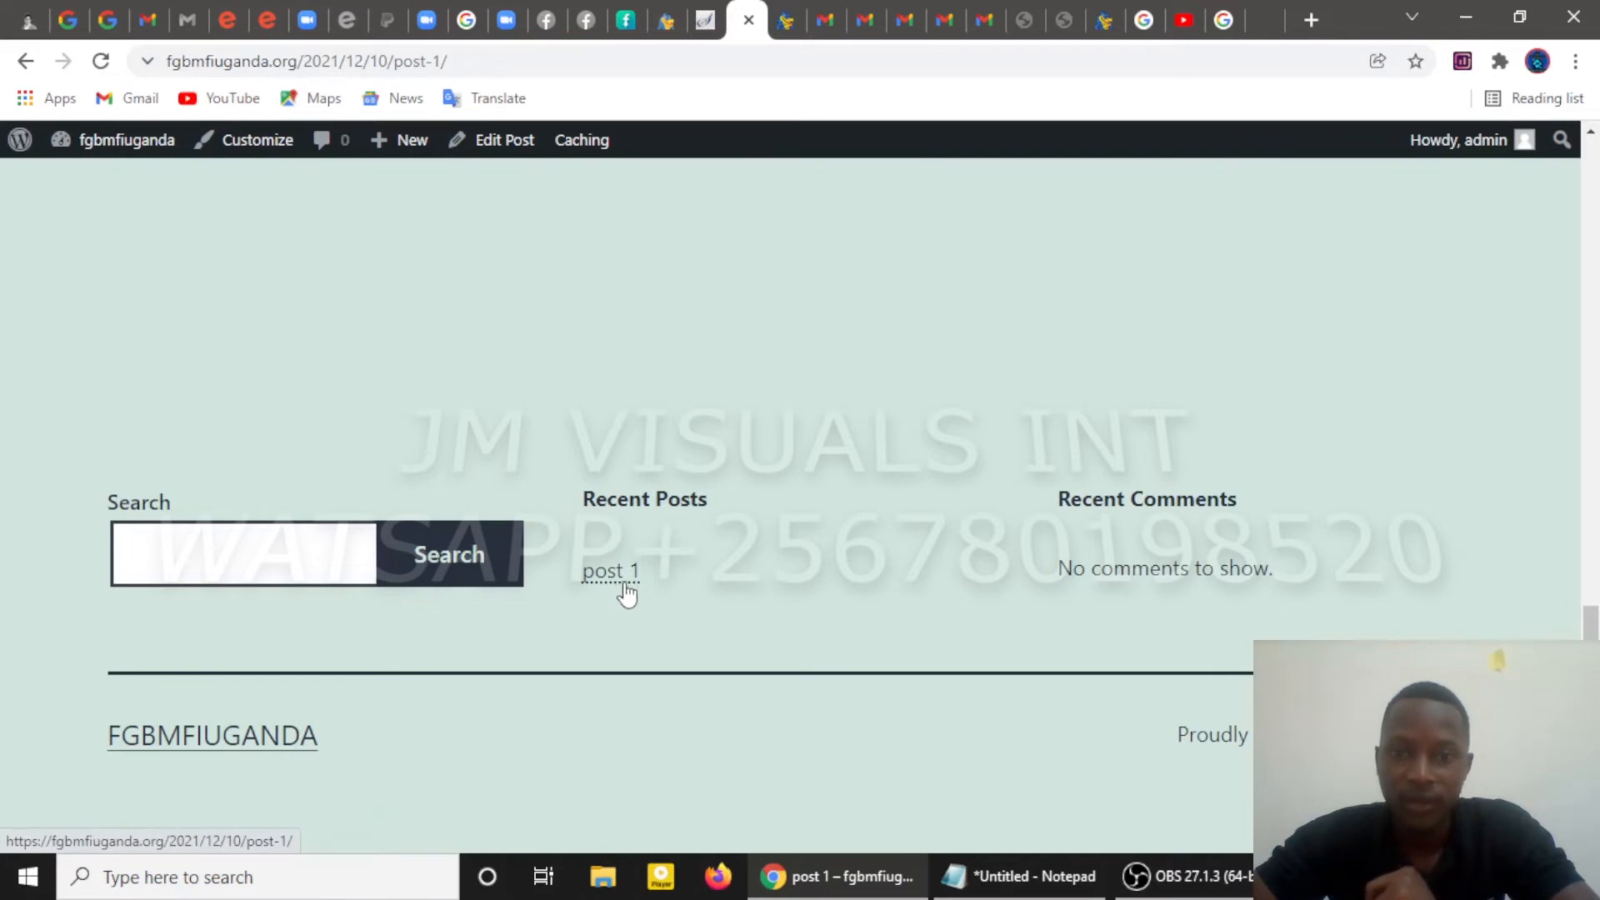
scroll(802, 626, "up", 10)
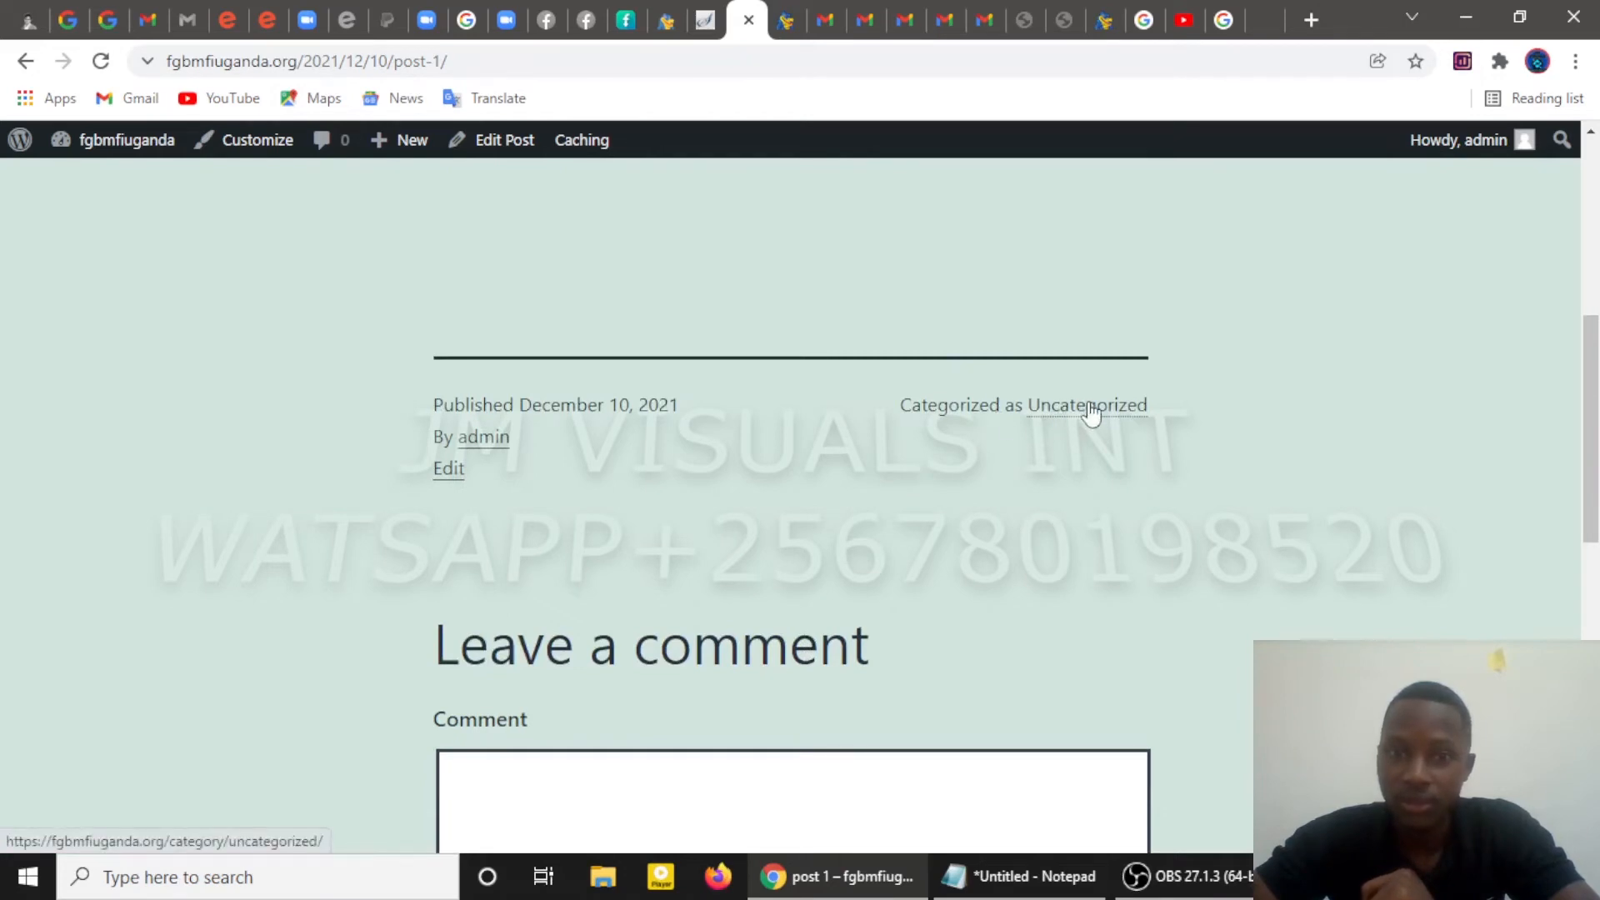
scroll(731, 671, "down", 8)
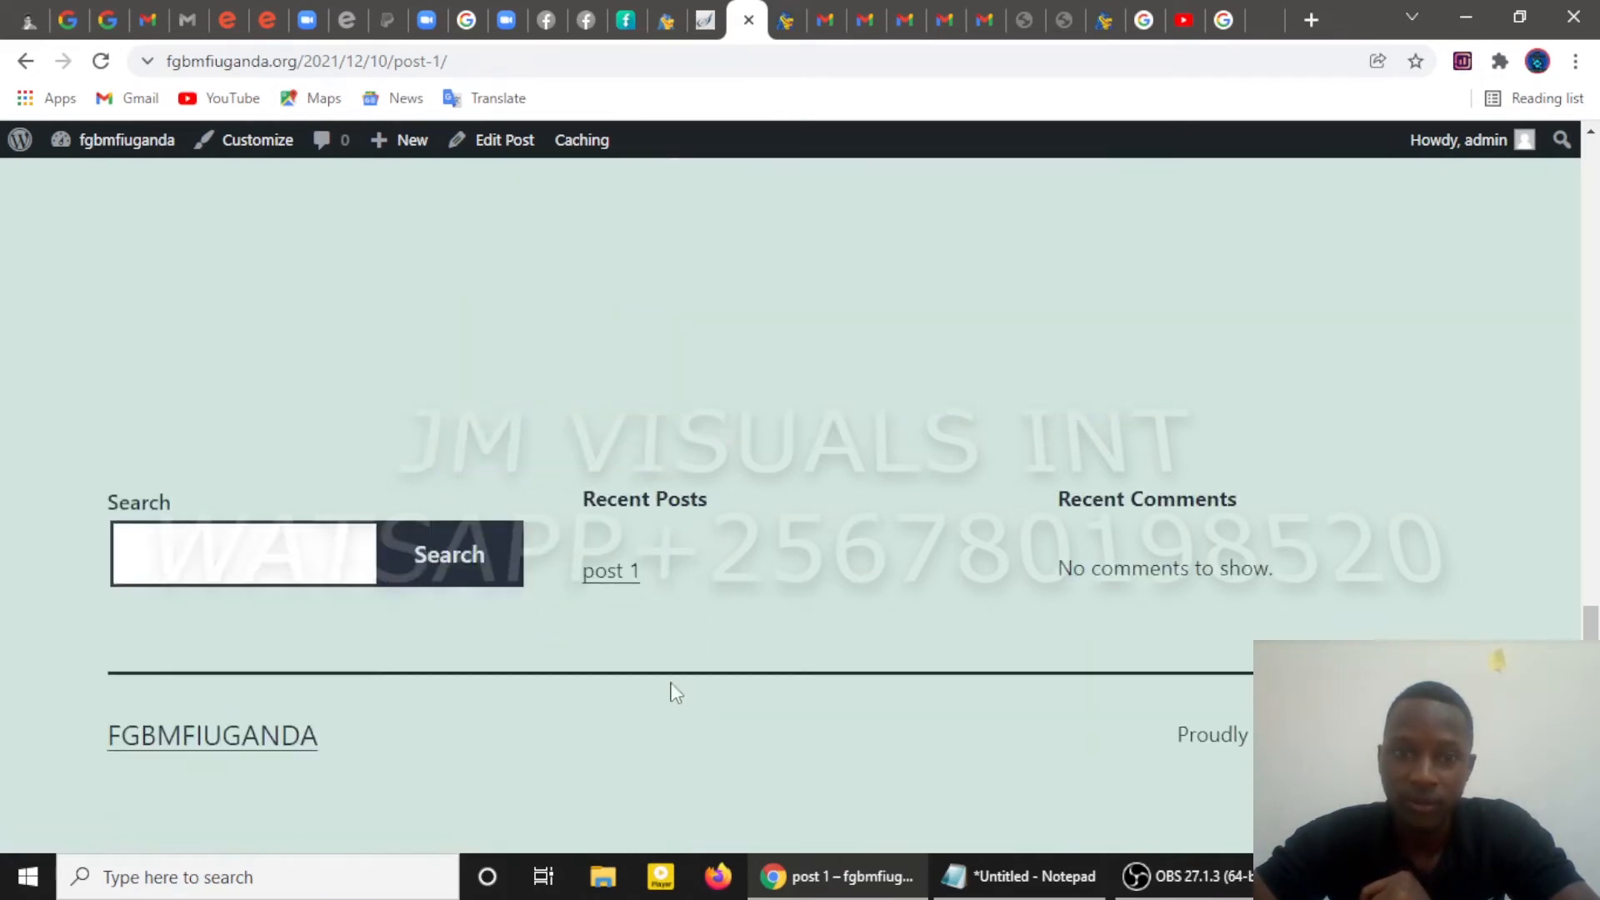
scroll(869, 500, "up", 15)
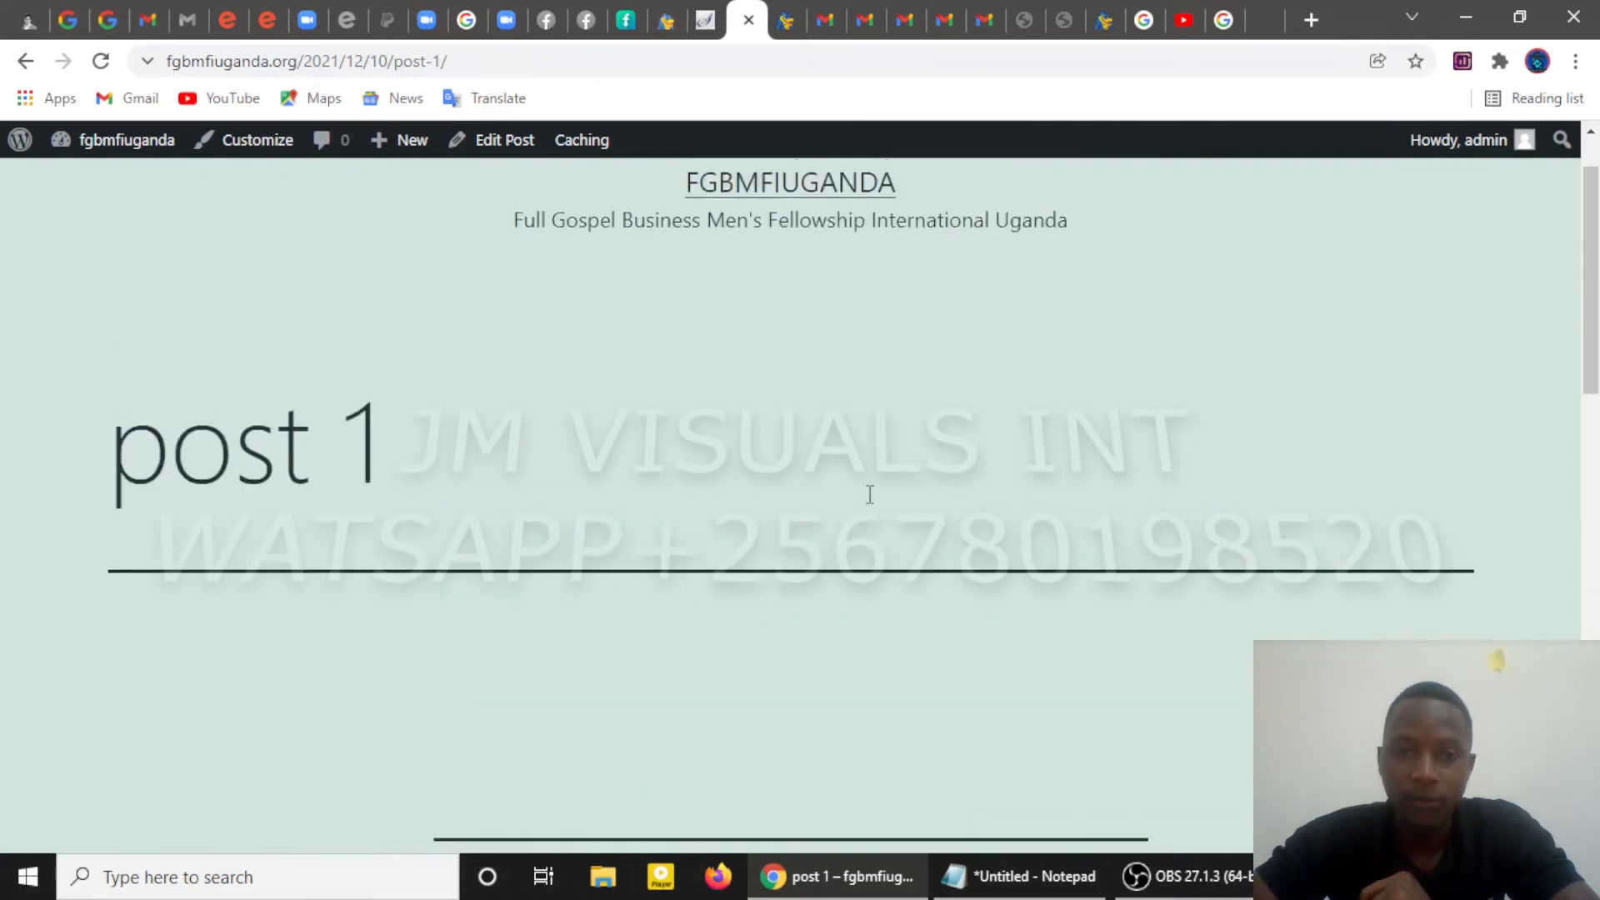
scroll(869, 494, "down", 6)
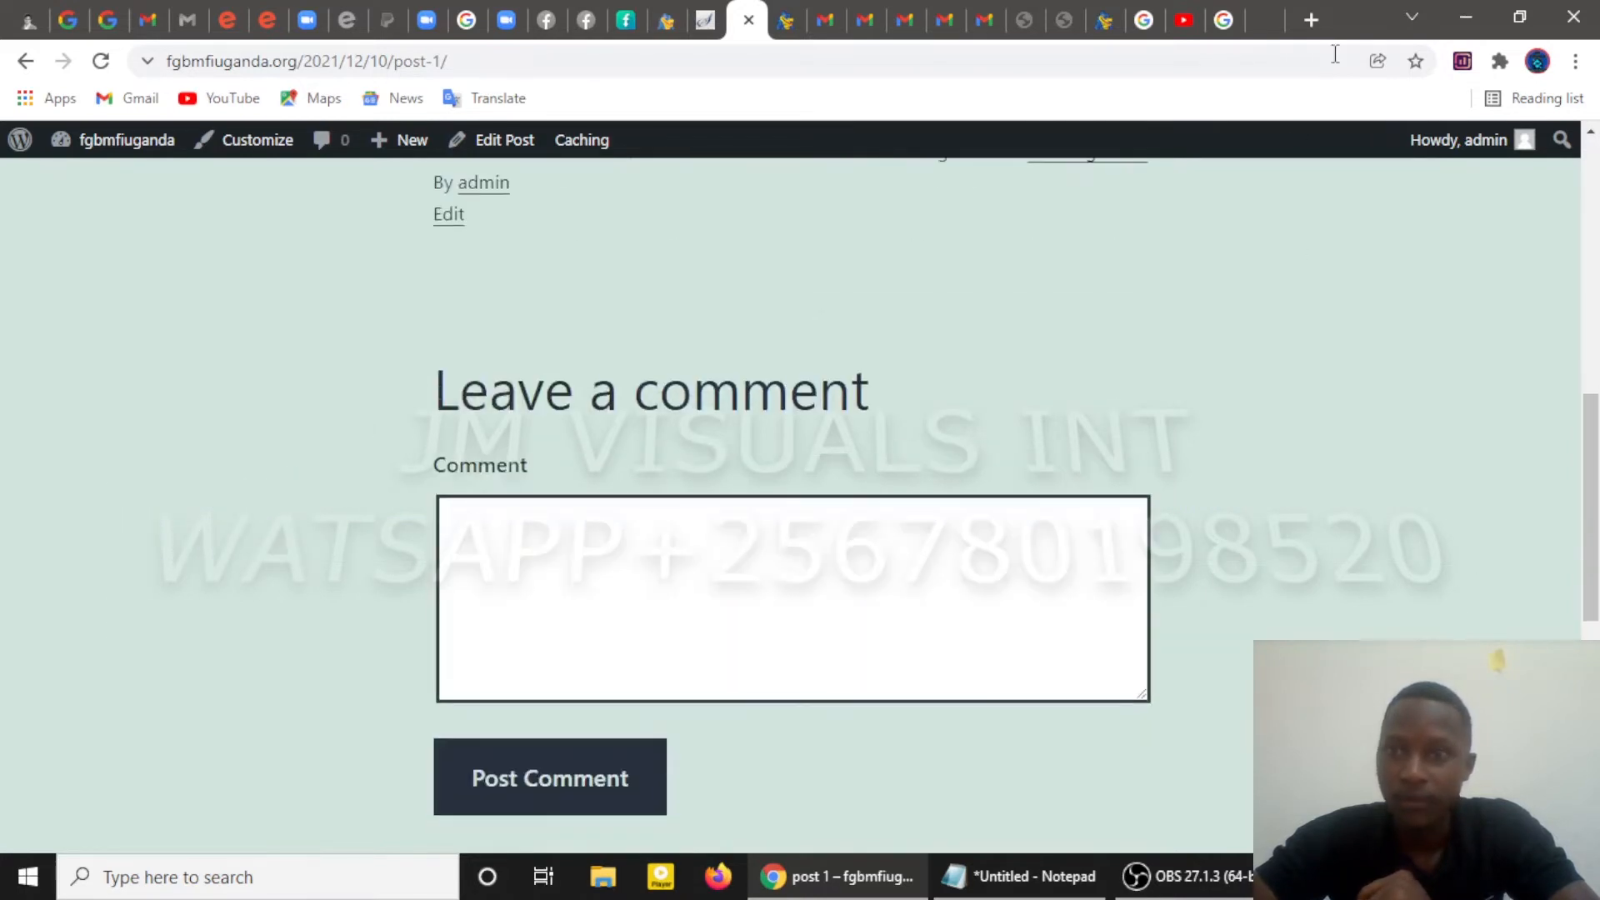
Search Google for "ntv uganda news" in a new browser tab and open the NTV Uganda website from the results
left_click(1309, 22)
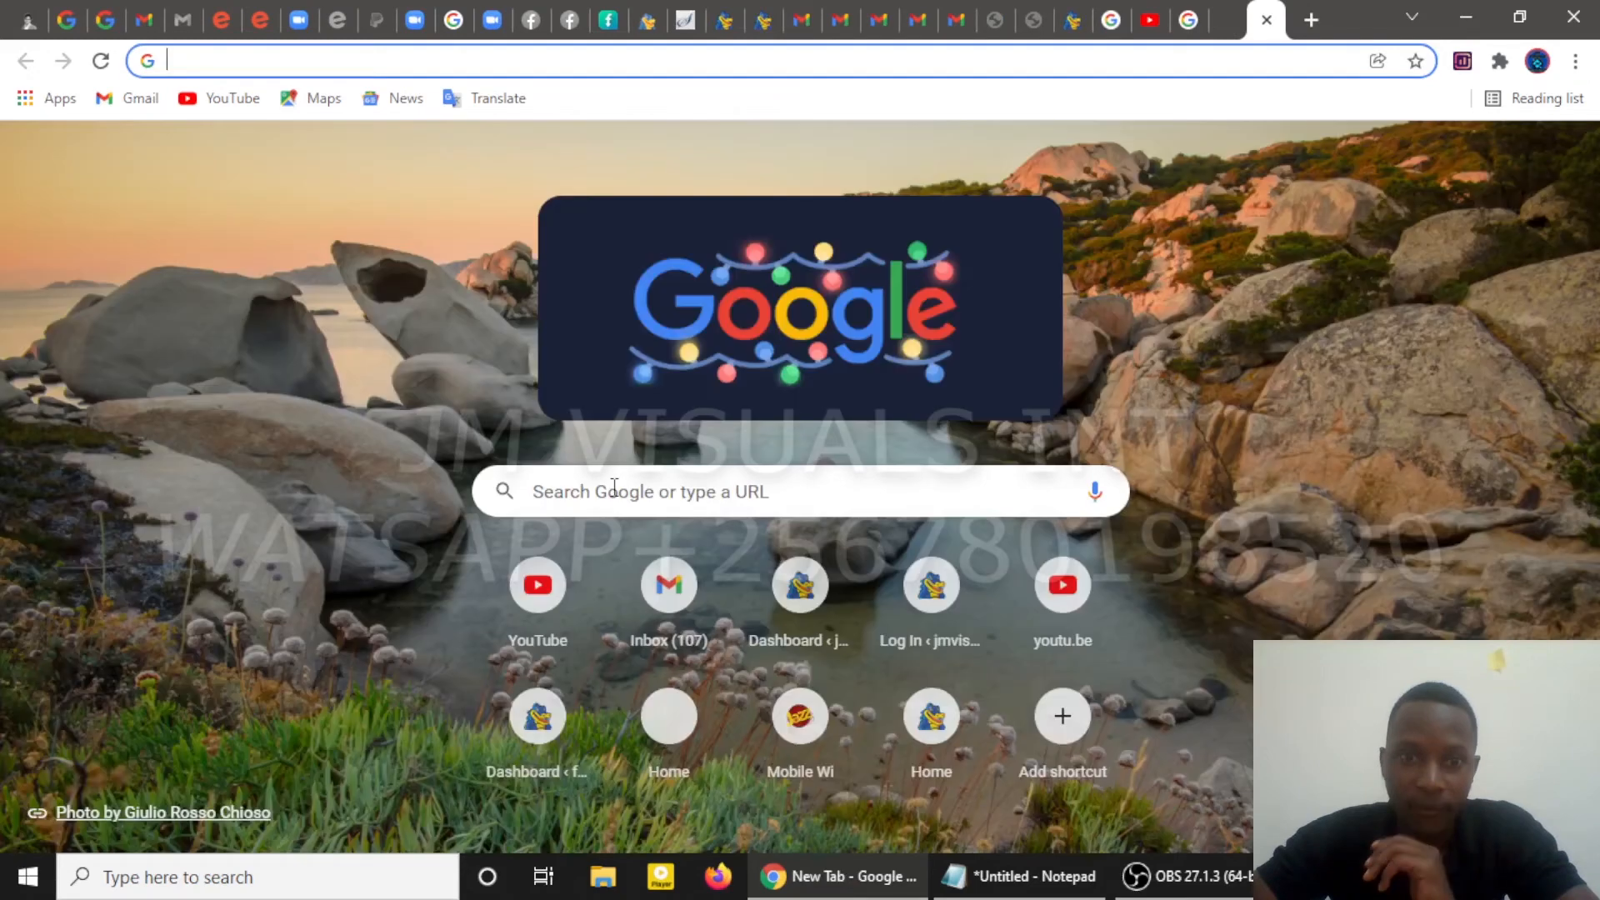
left_click(617, 494)
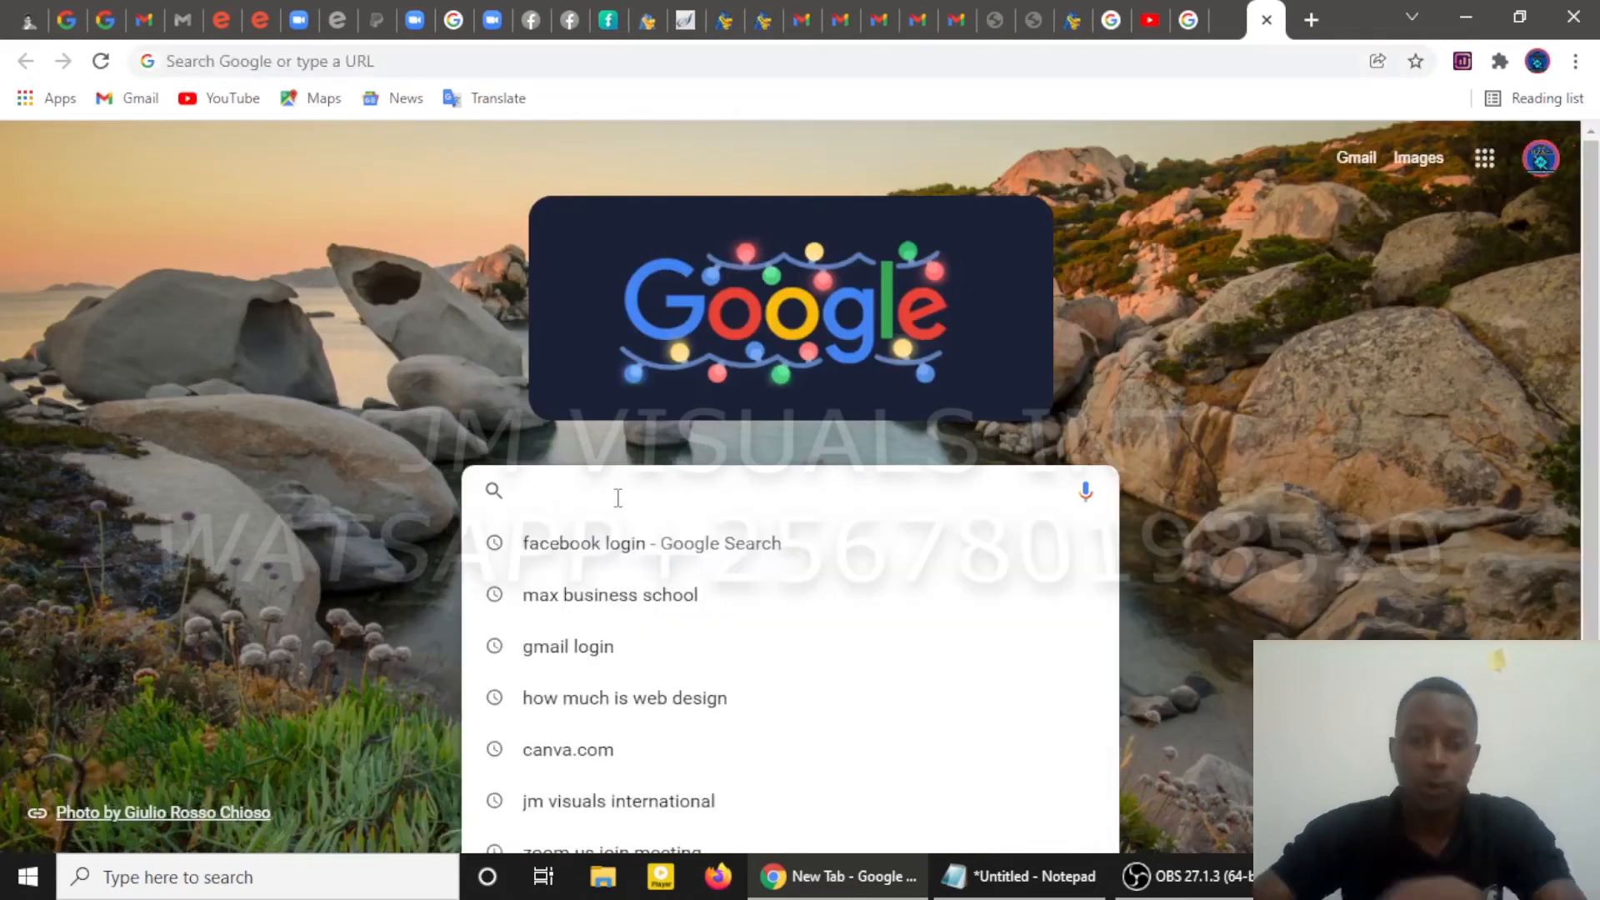
type("ntv")
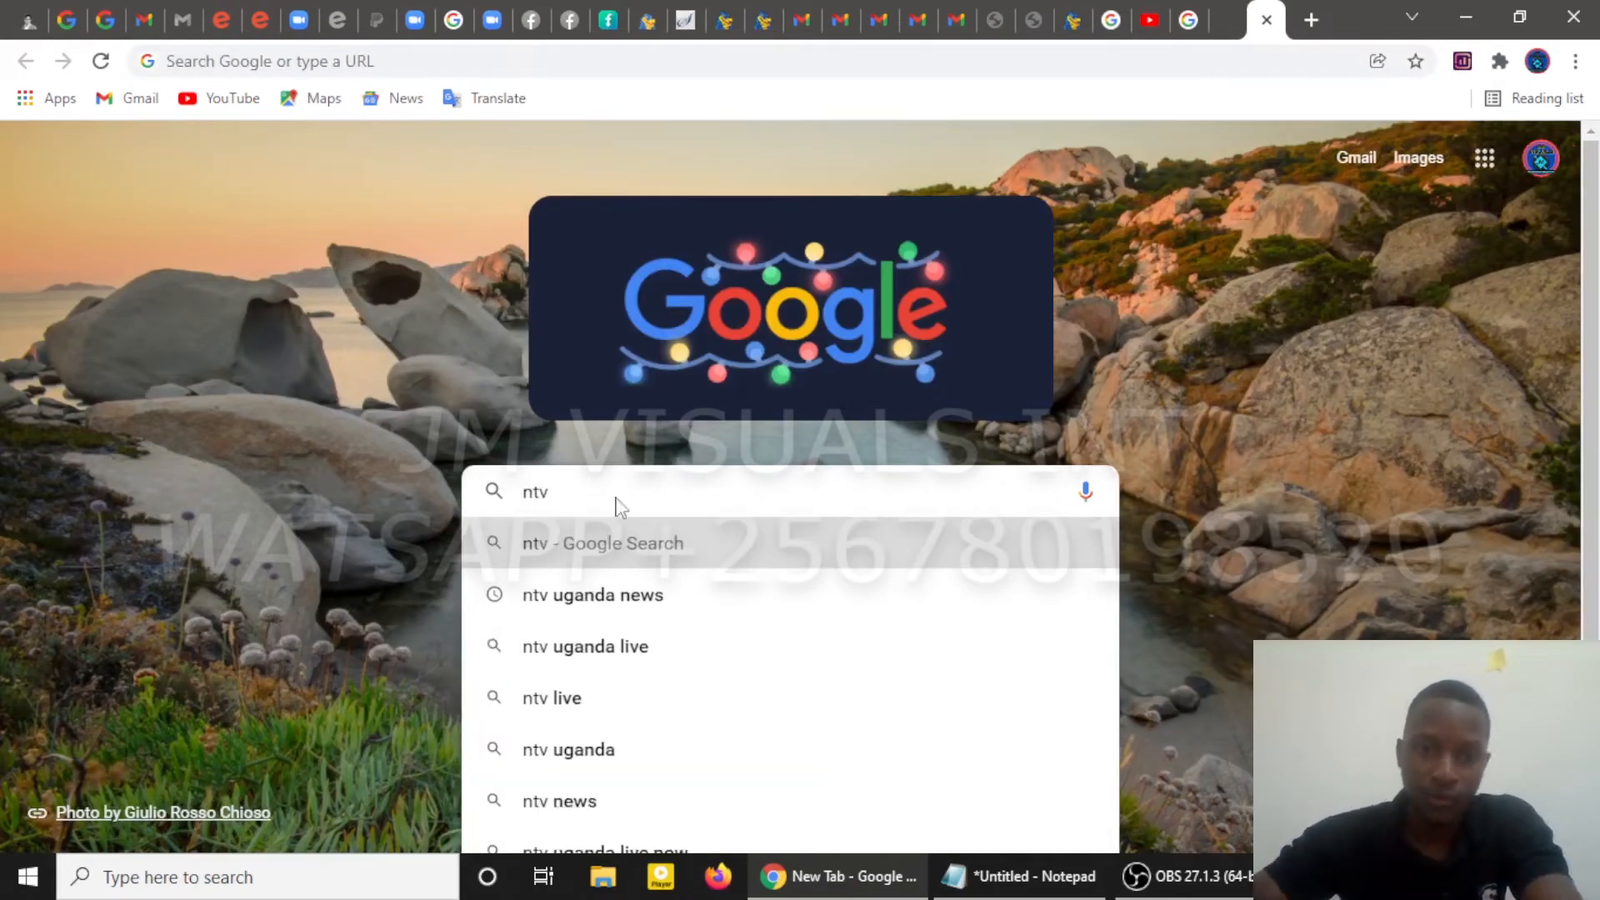
left_click(614, 614)
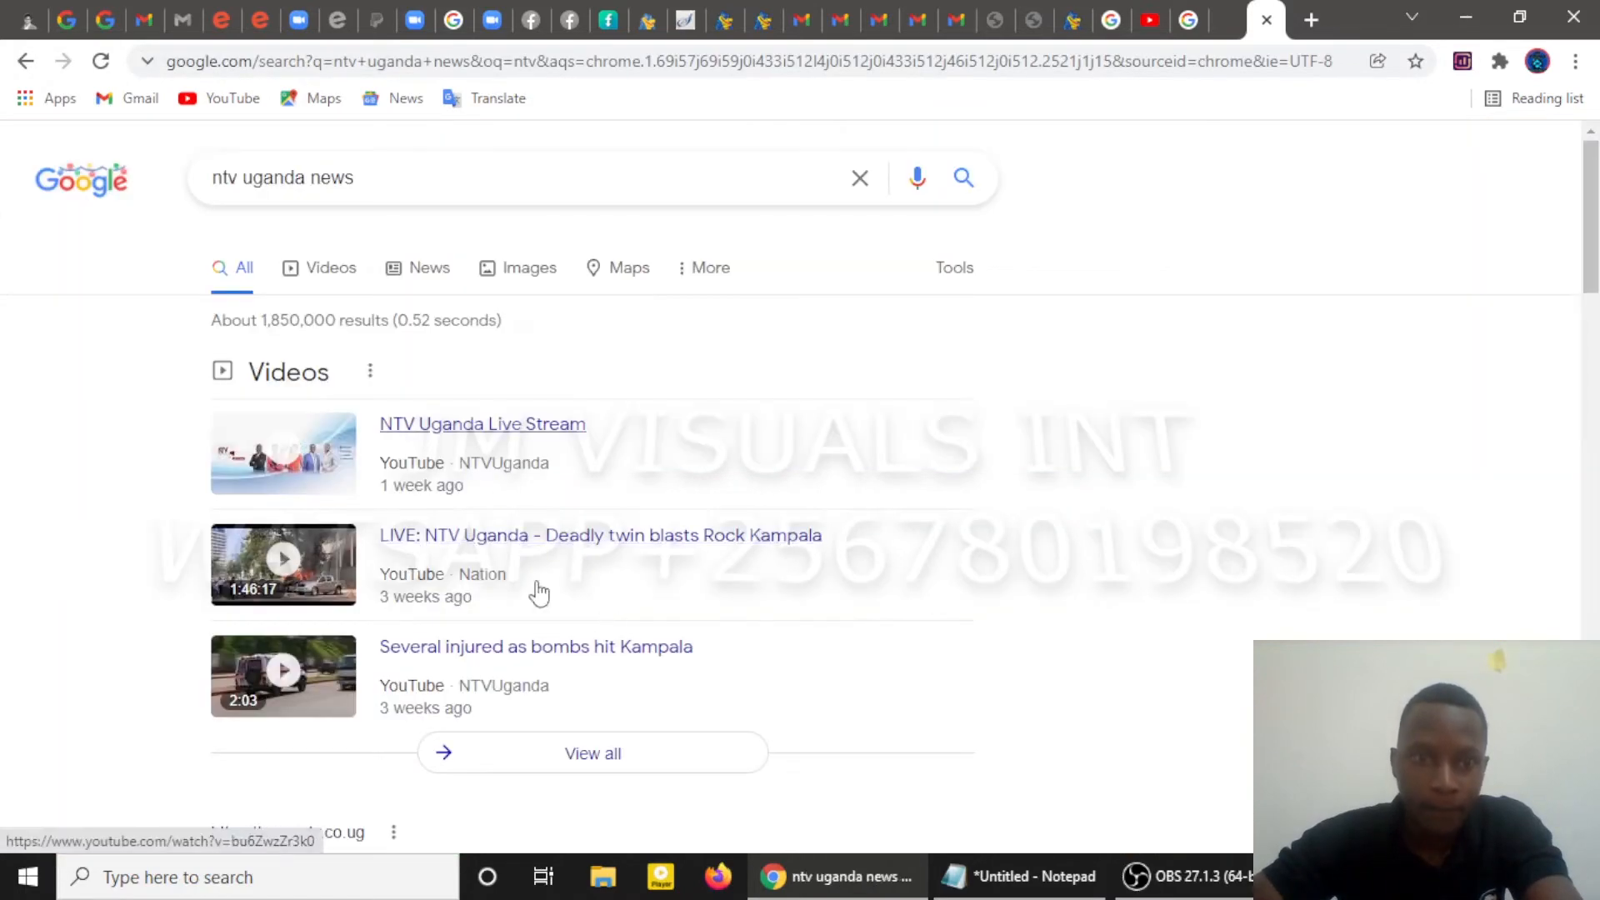
scroll(536, 589, "down", 5)
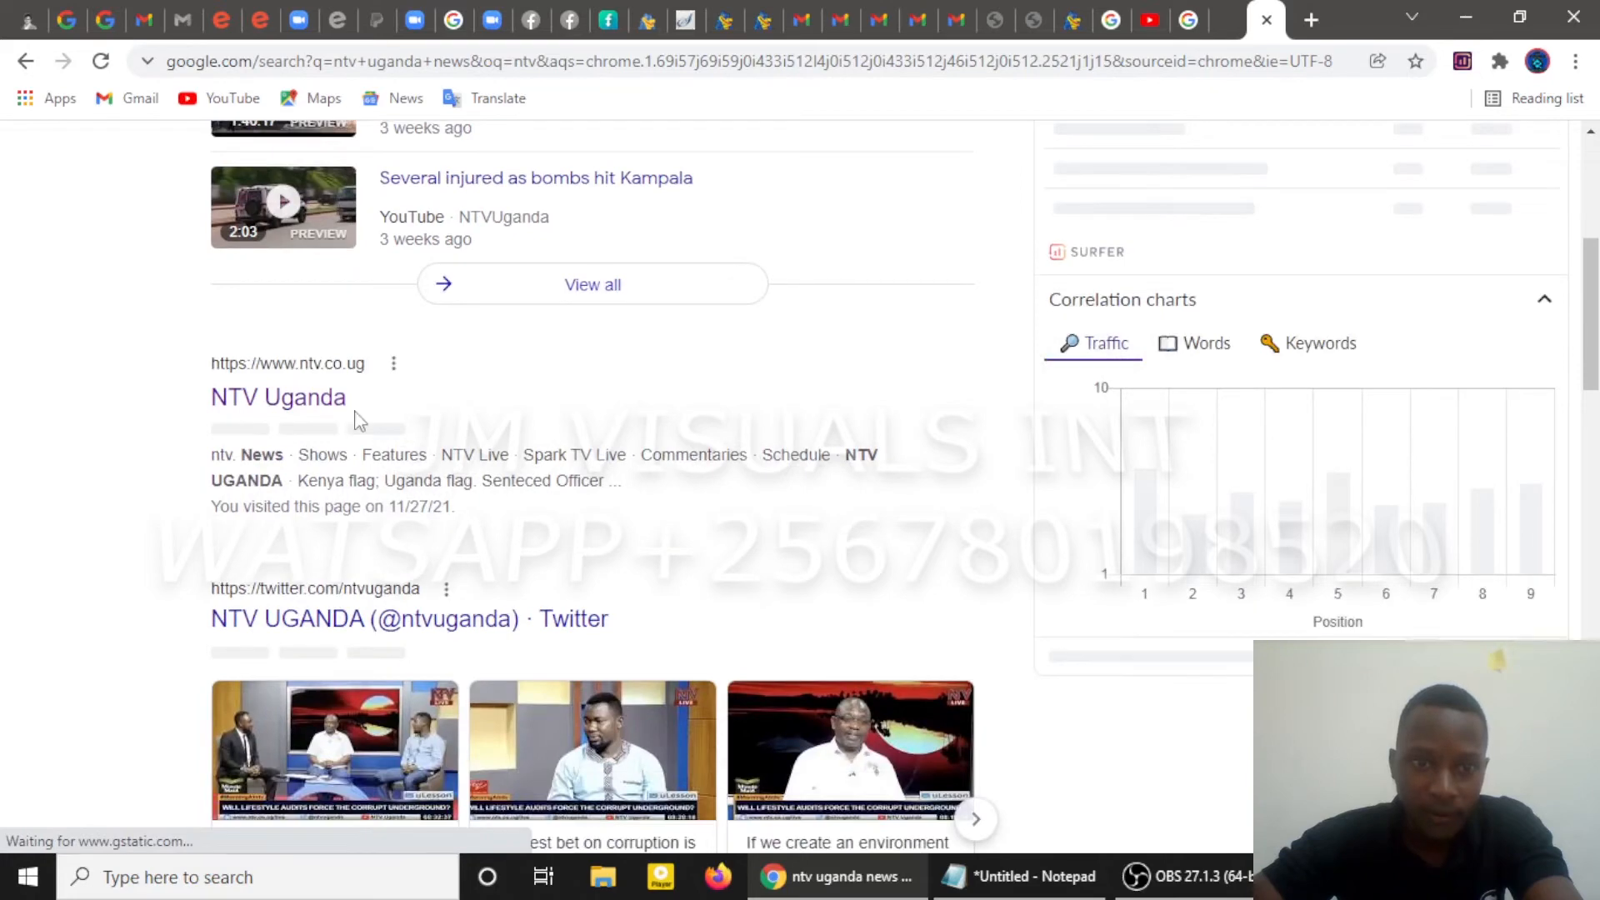
left_click(334, 403)
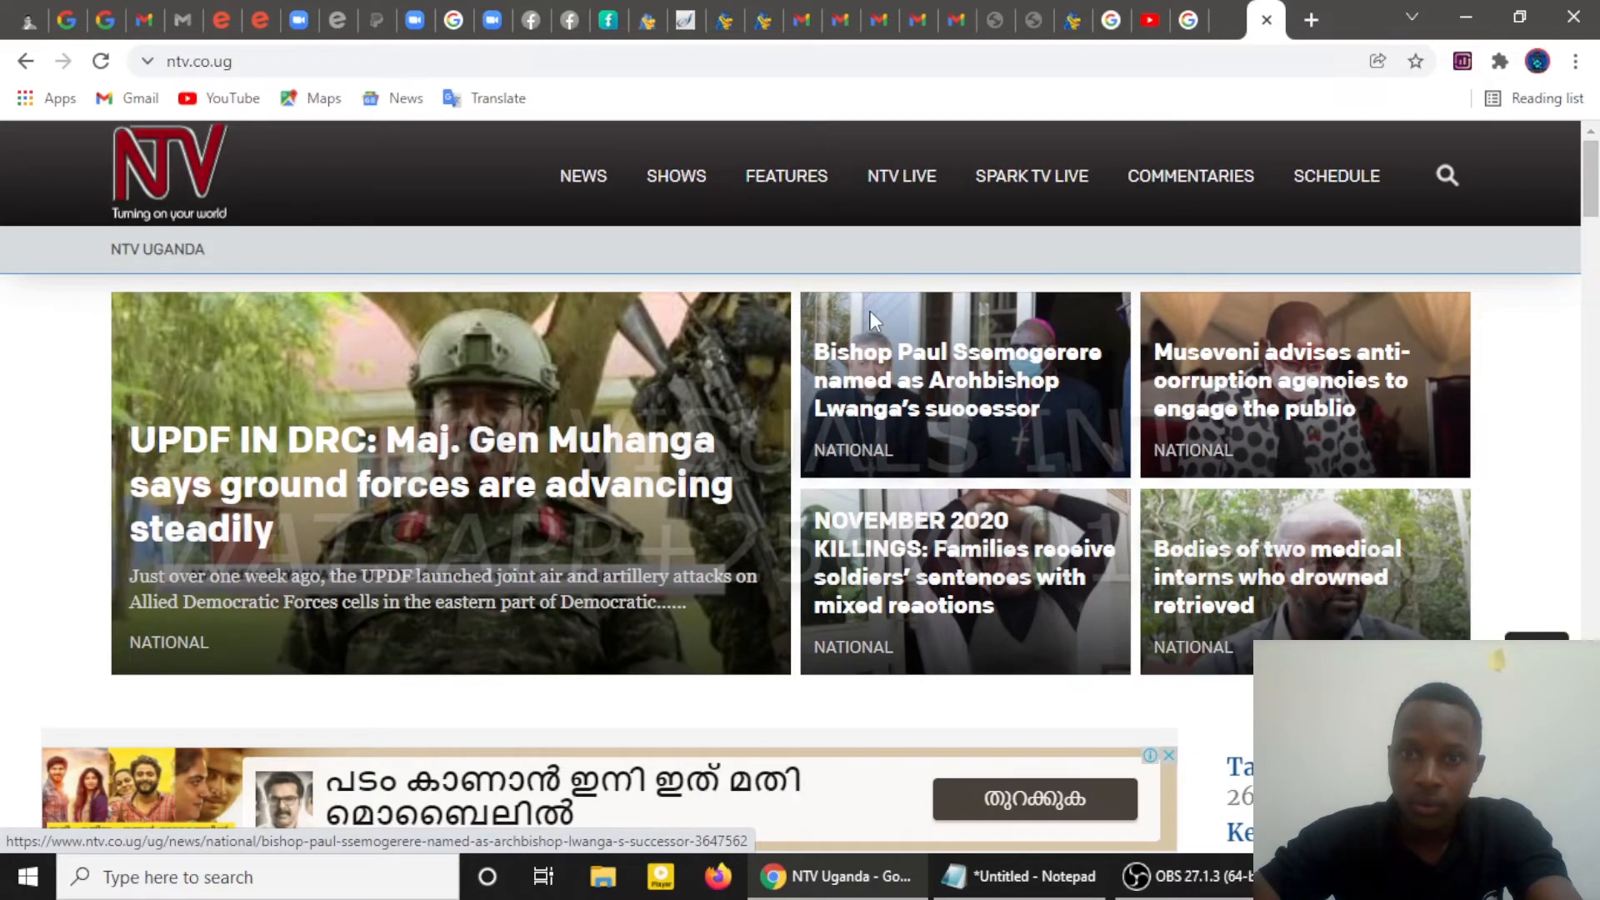
Look through the headline stories and the latest news sections on the NTV Uganda homepage as examples of posts
scroll(870, 312, "down", 7)
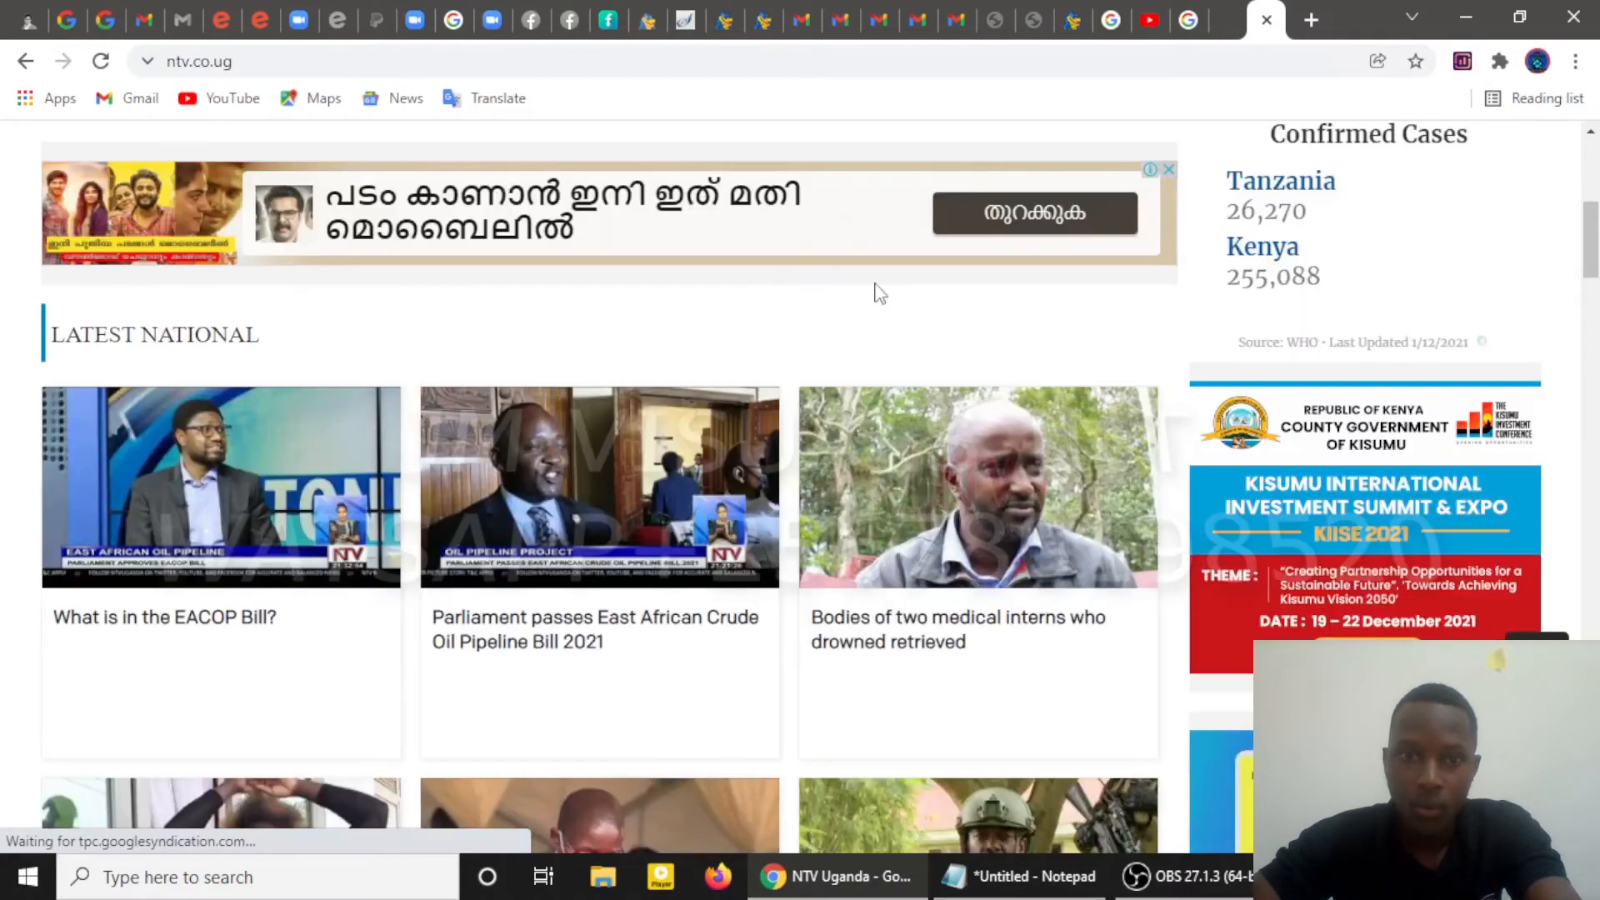
scroll(879, 292, "up", 7)
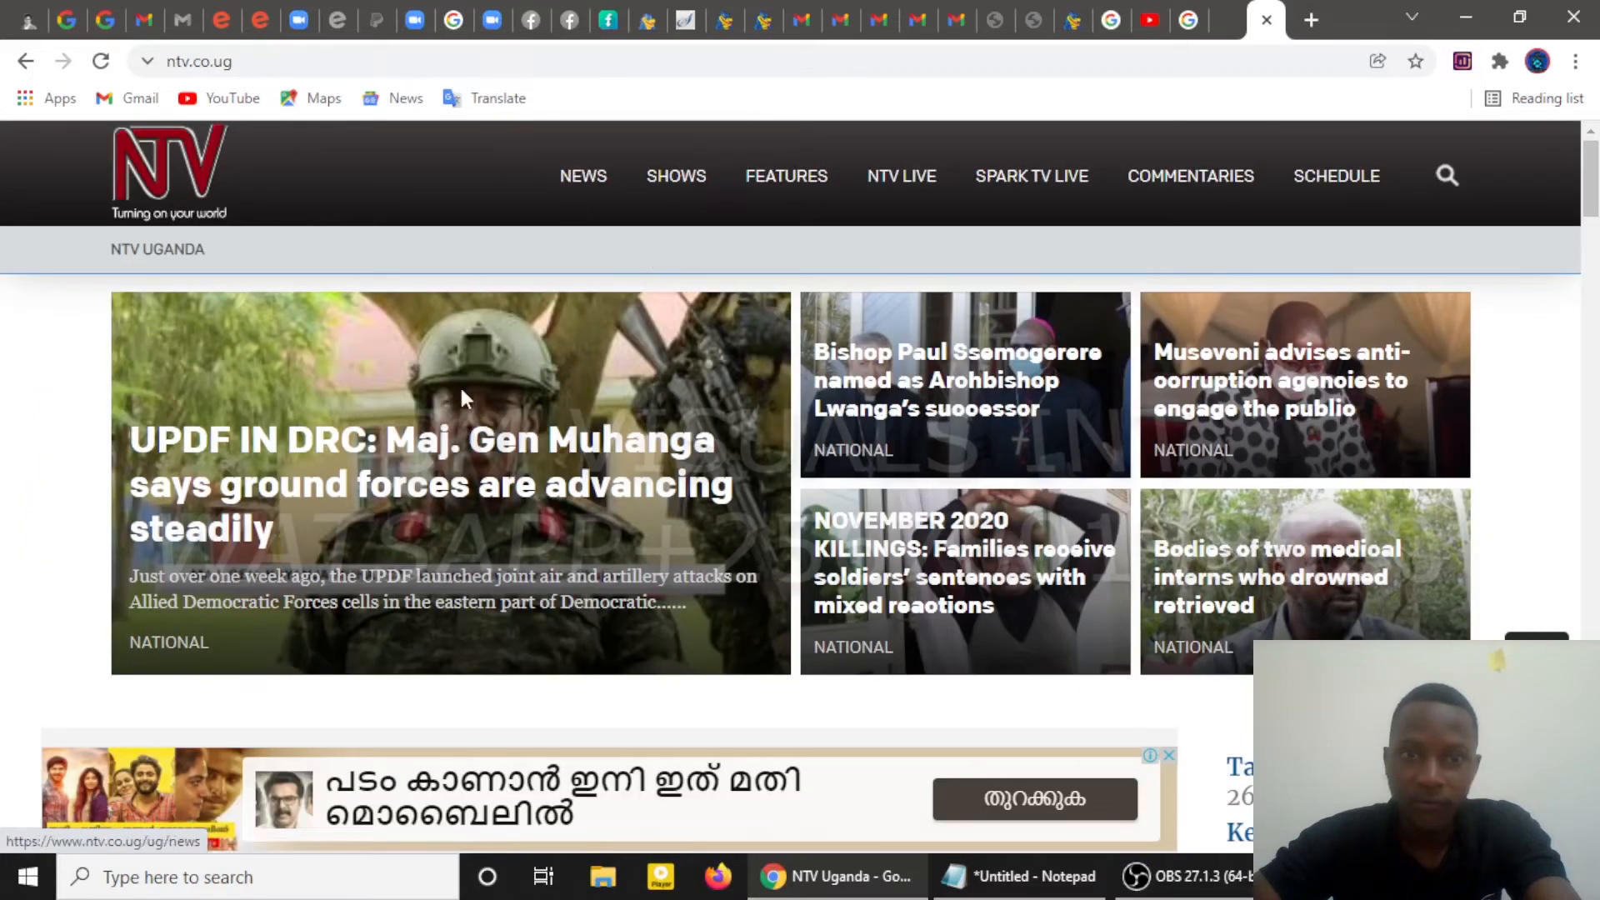
scroll(464, 398, "down", 8)
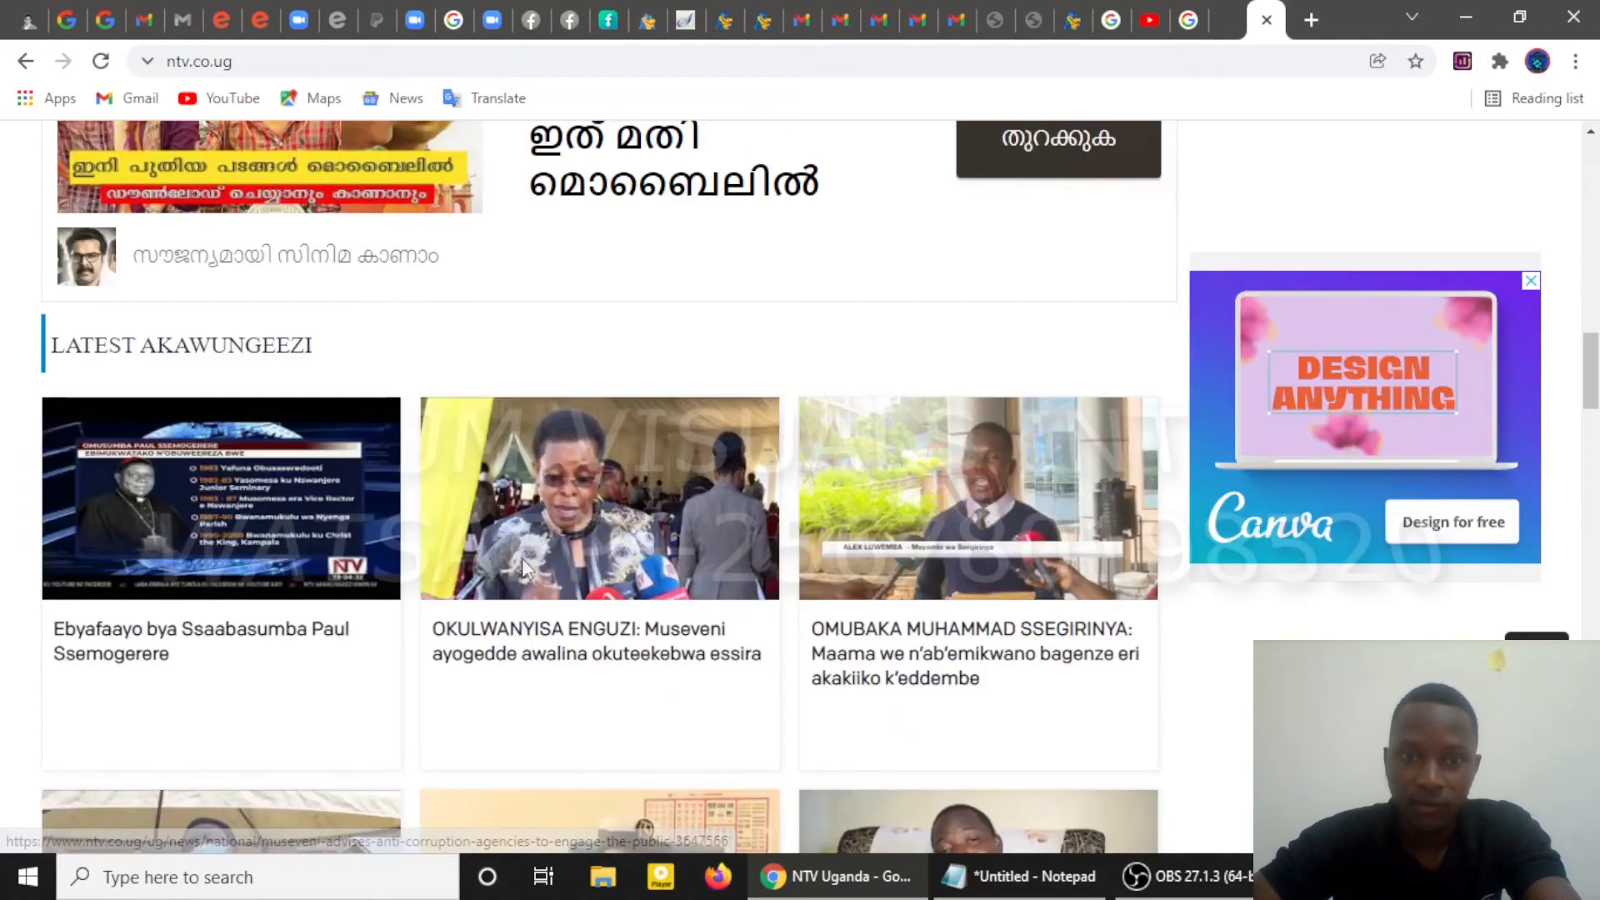
scroll(525, 569, "down", 2)
scroll(525, 566, "up", 7)
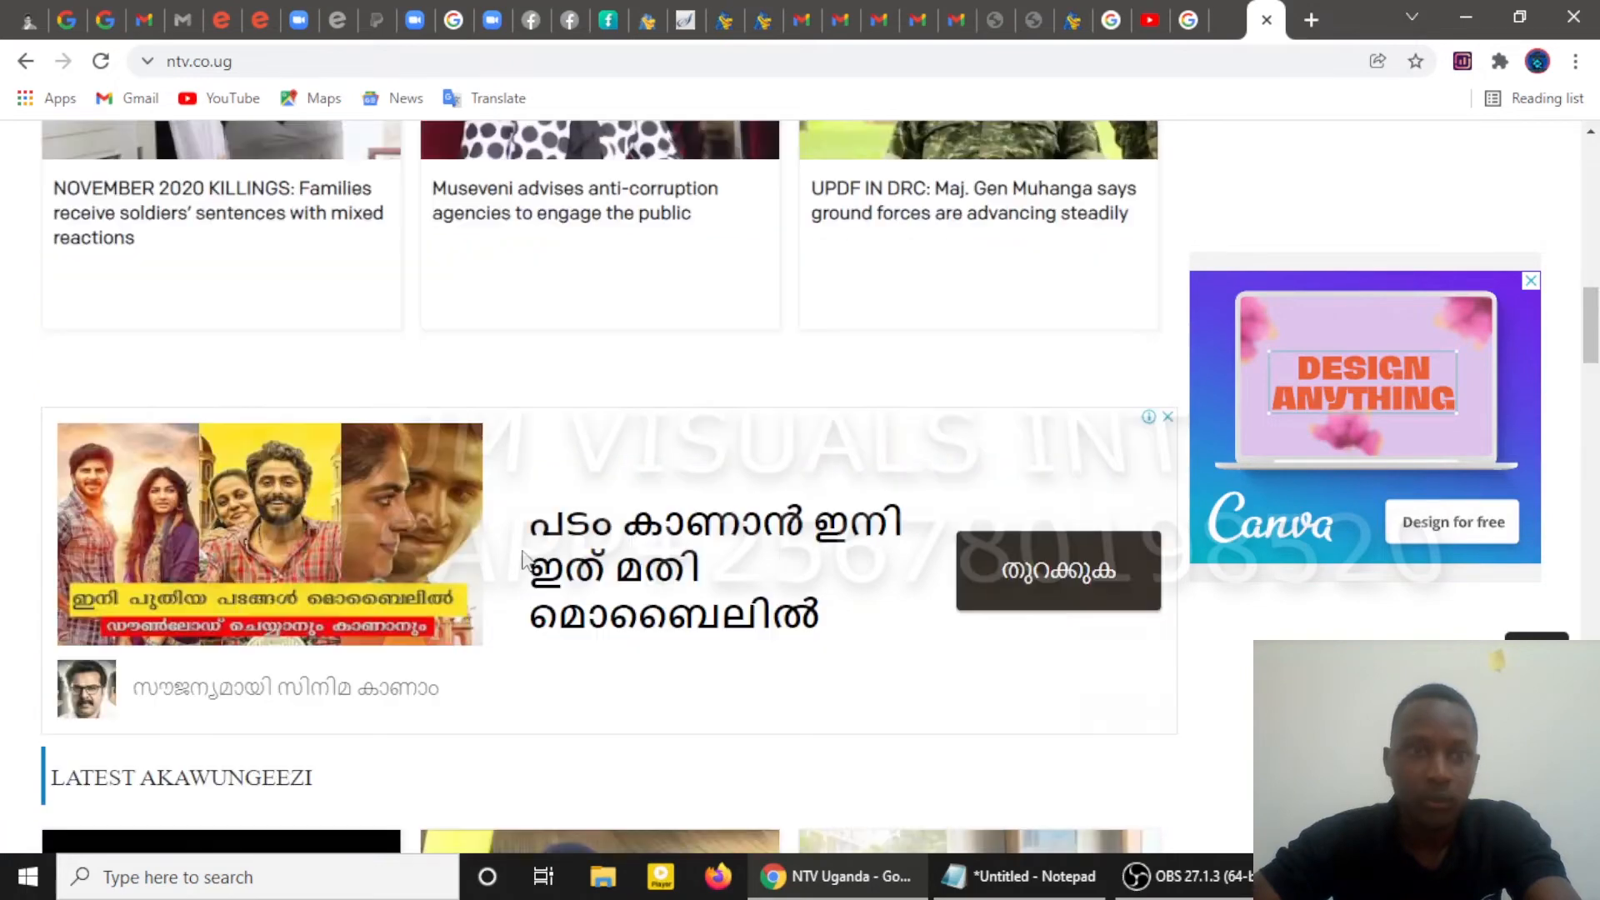
scroll(525, 560, "up", 5)
Return to the "ntv uganda news" search results and examine the listed sites, videos and top stories
left_click(25, 61)
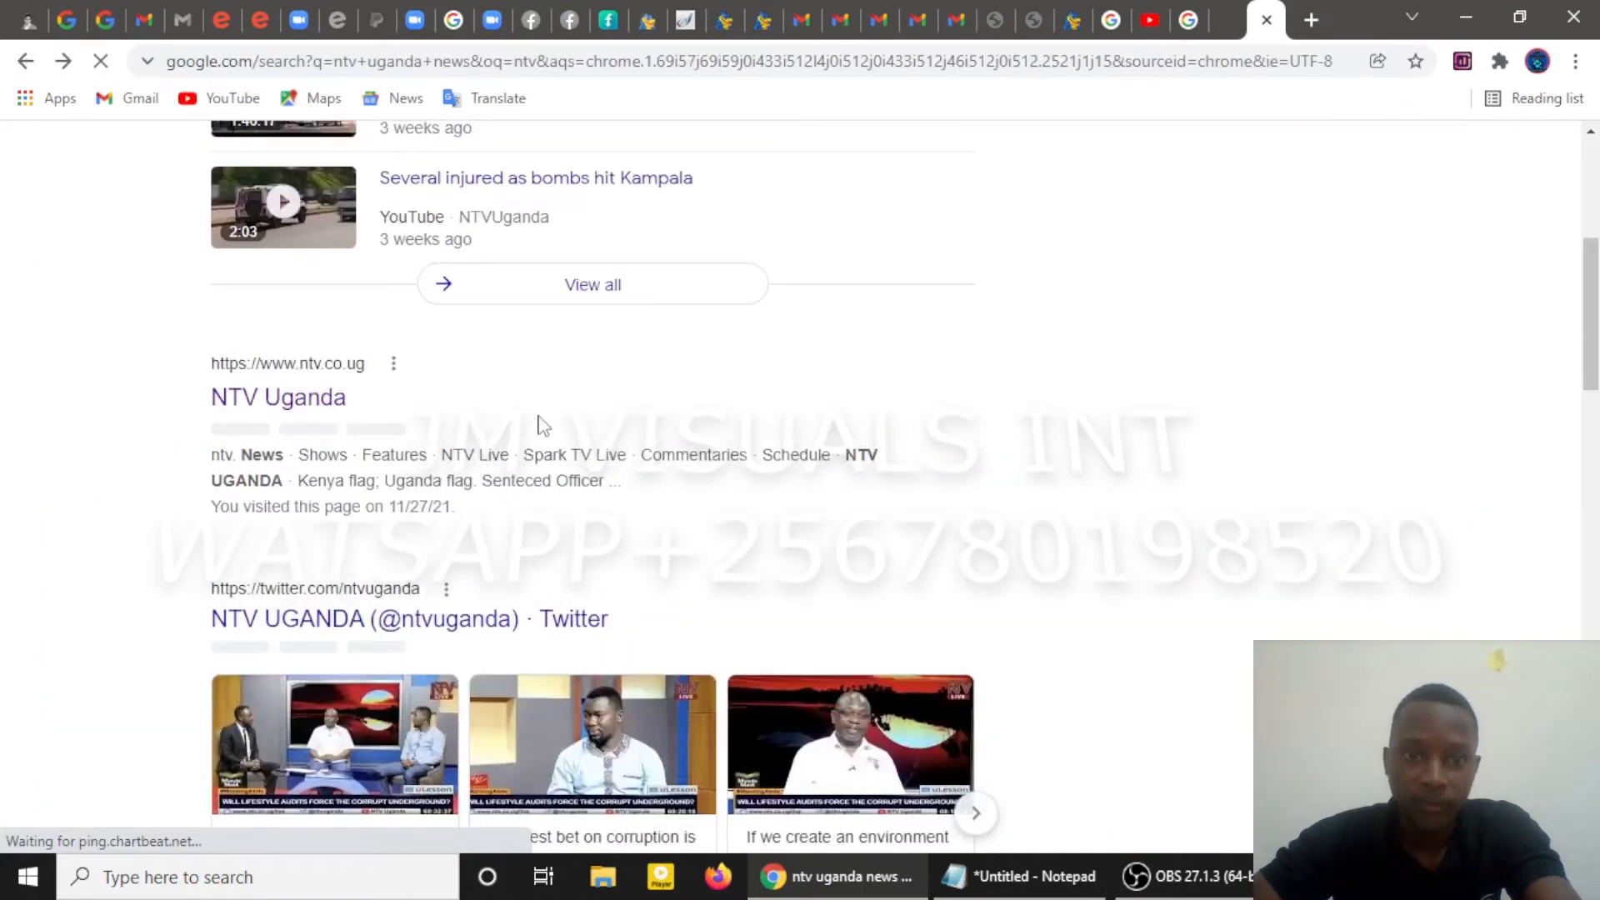
scroll(578, 408, "down", 1)
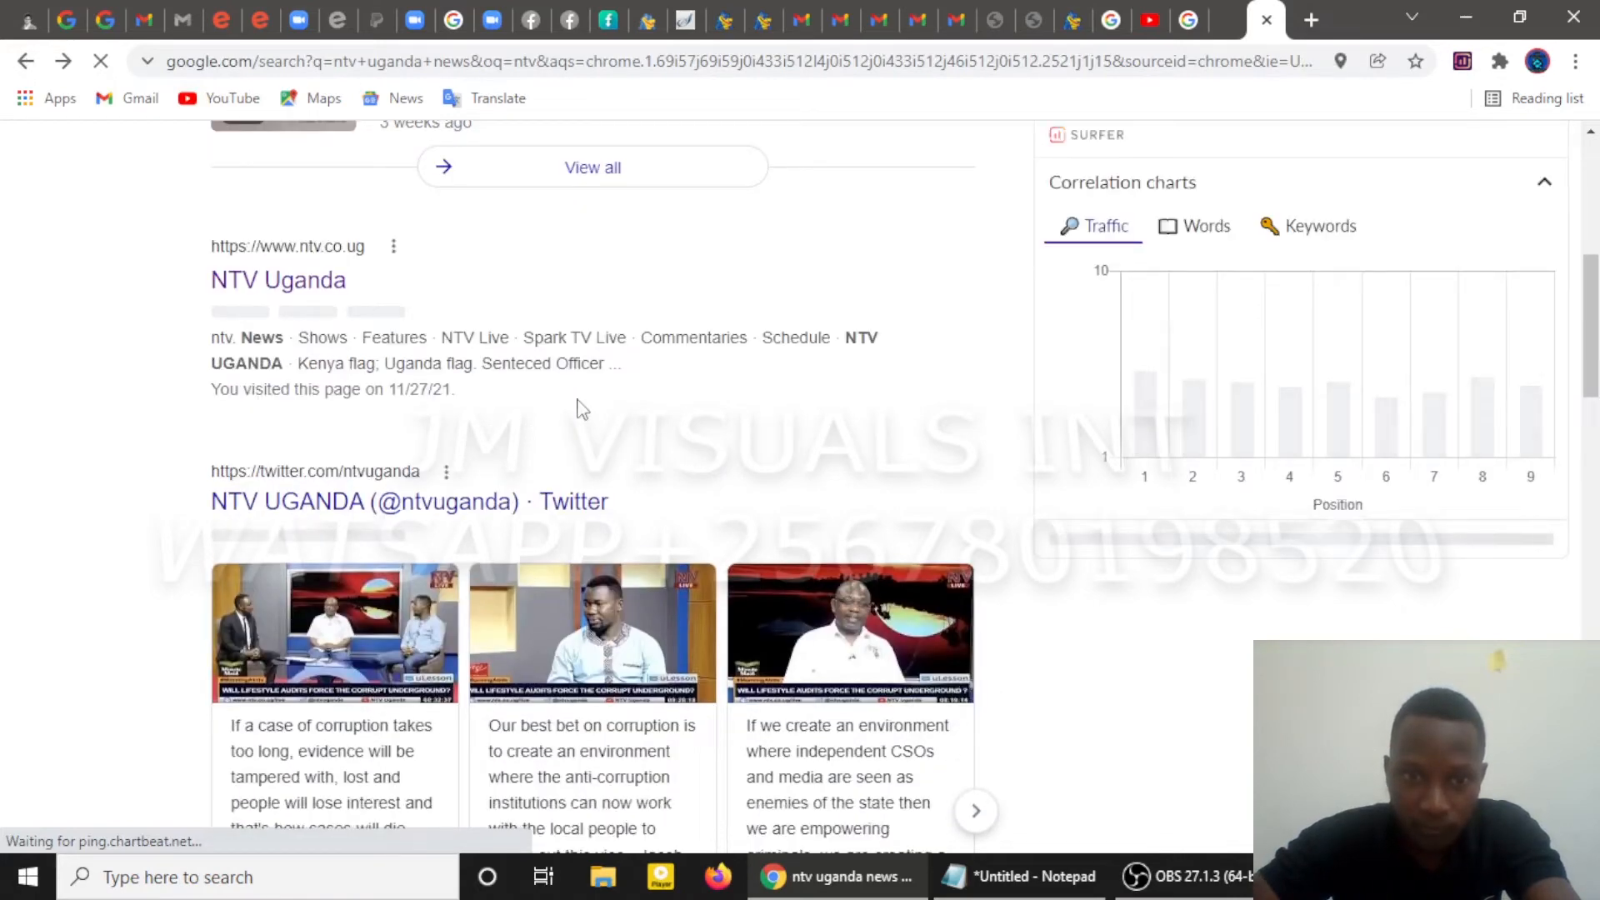
scroll(582, 408, "down", 1)
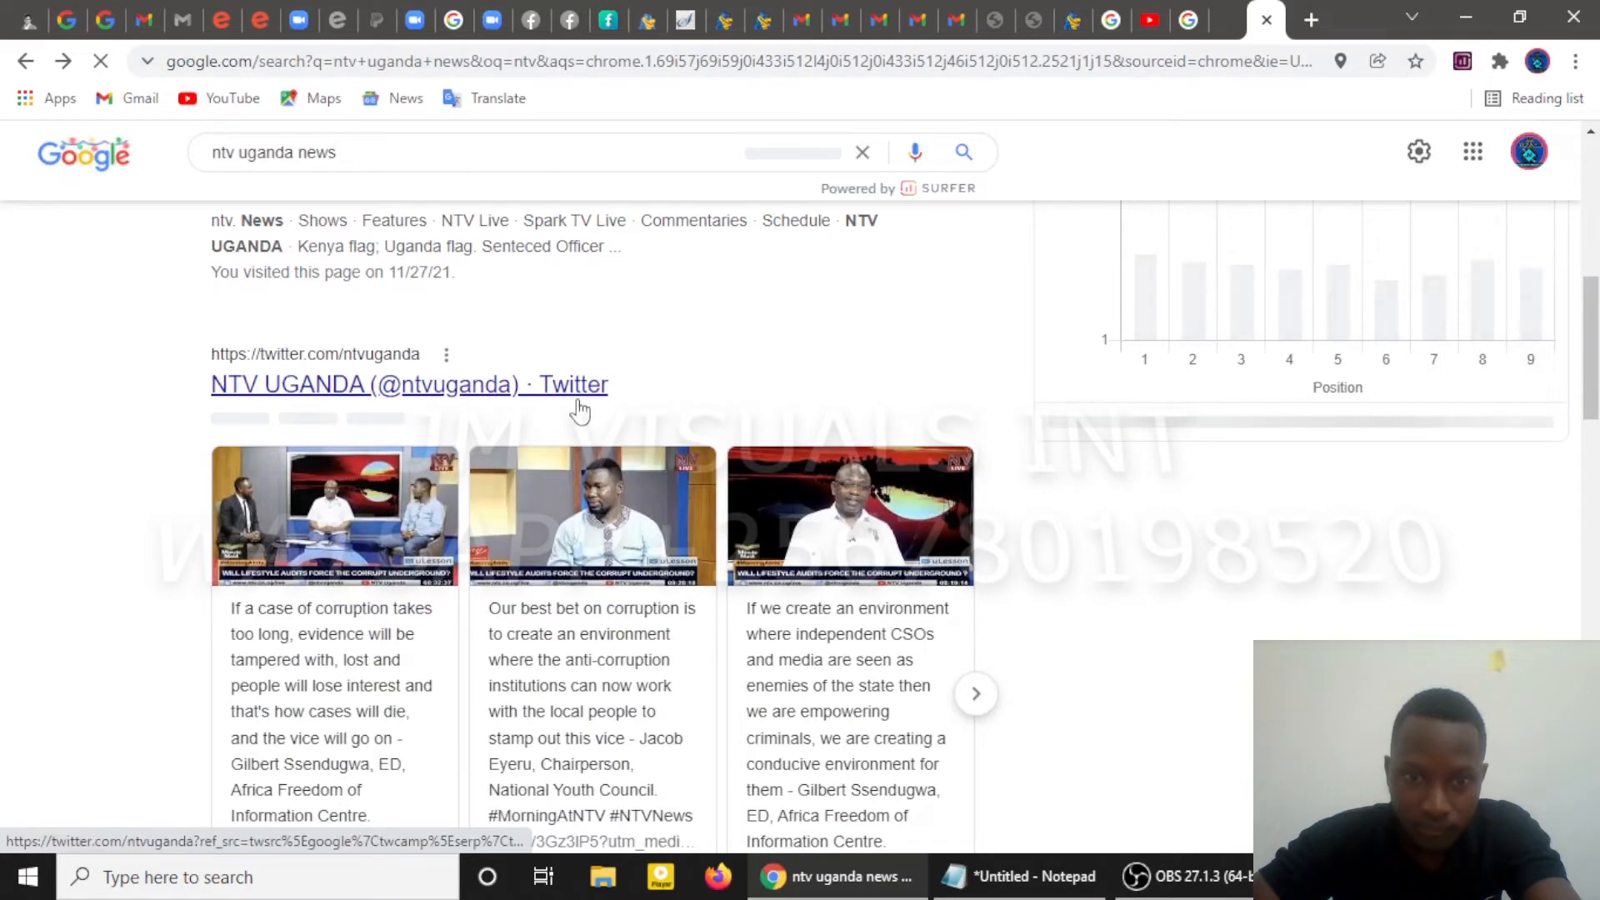
scroll(582, 408, "down", 2)
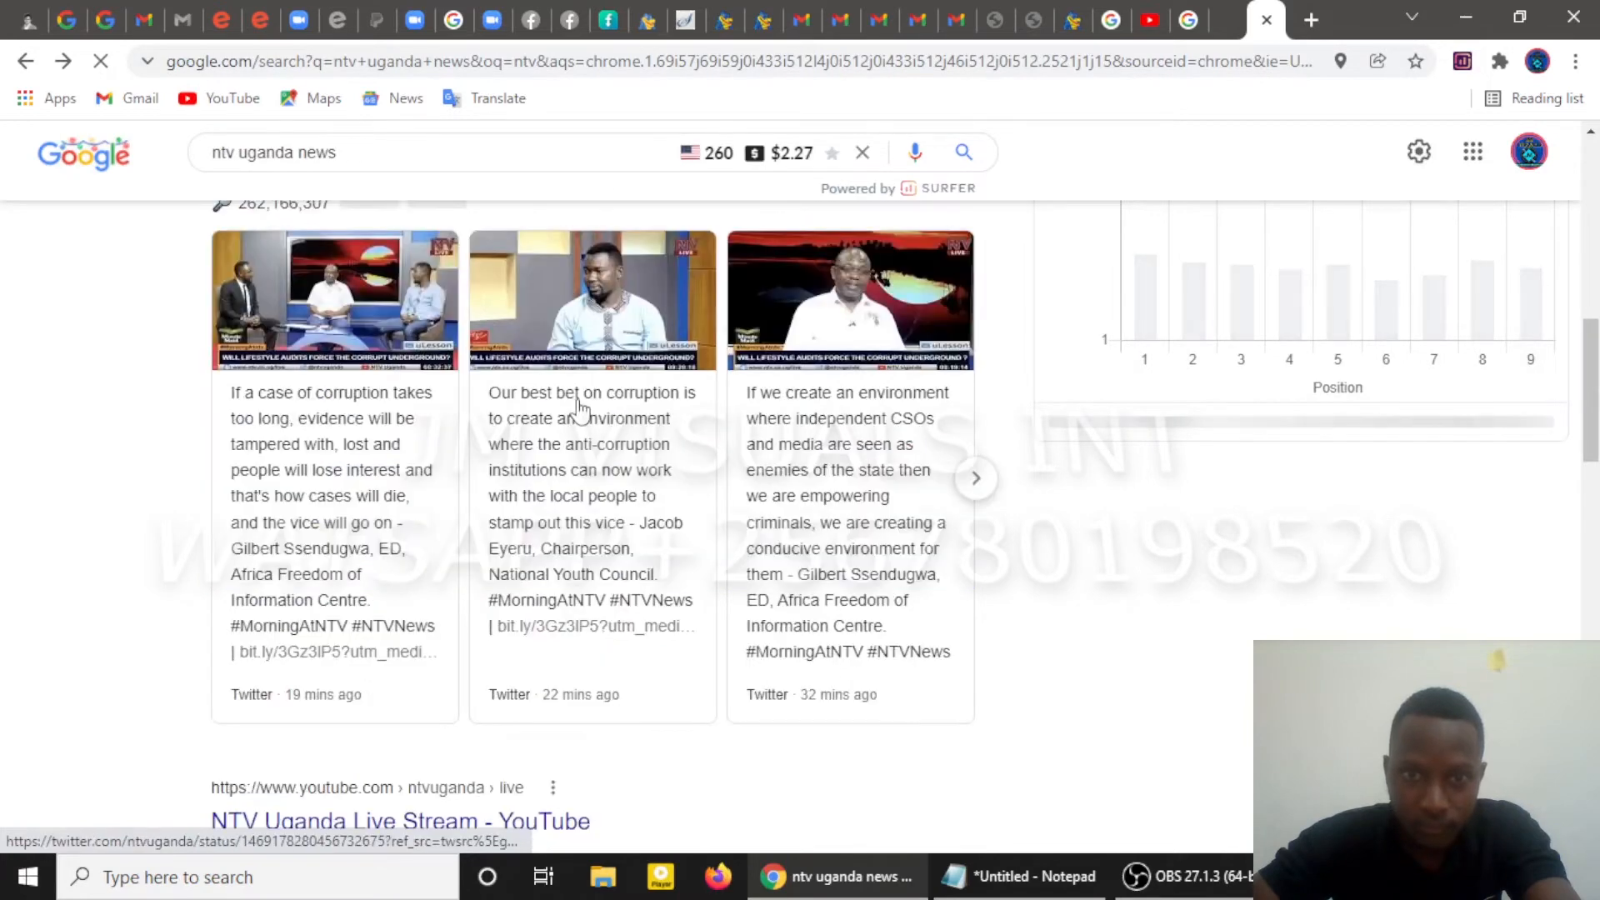
scroll(581, 408, "down", 5)
scroll(582, 409, "down", 4)
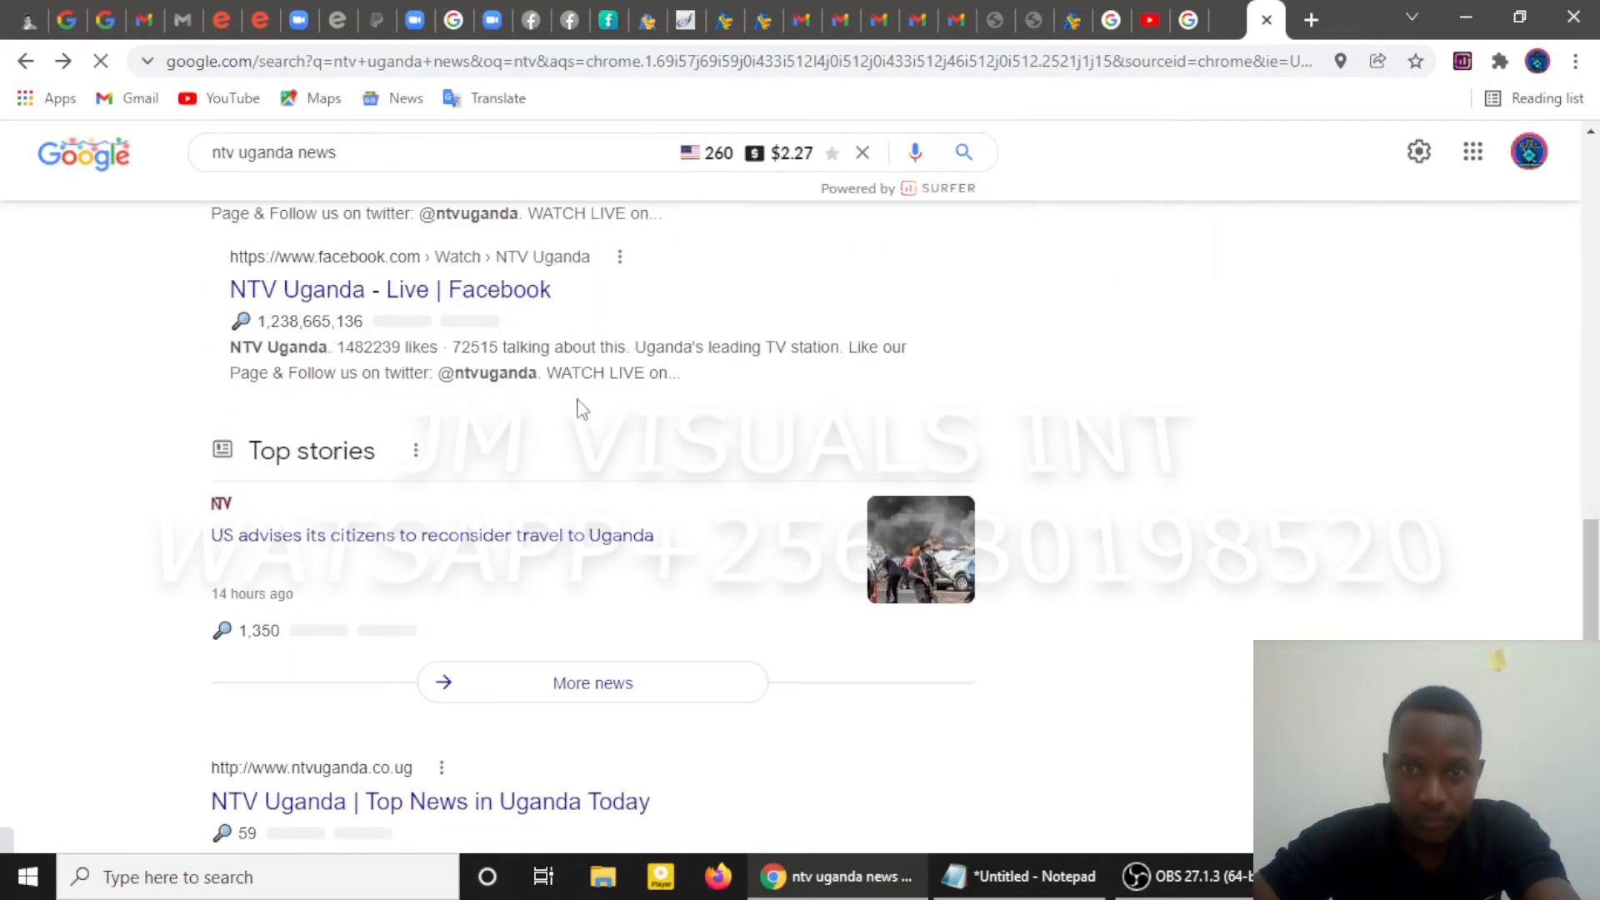
scroll(581, 409, "up", 10)
scroll(582, 408, "up", 5)
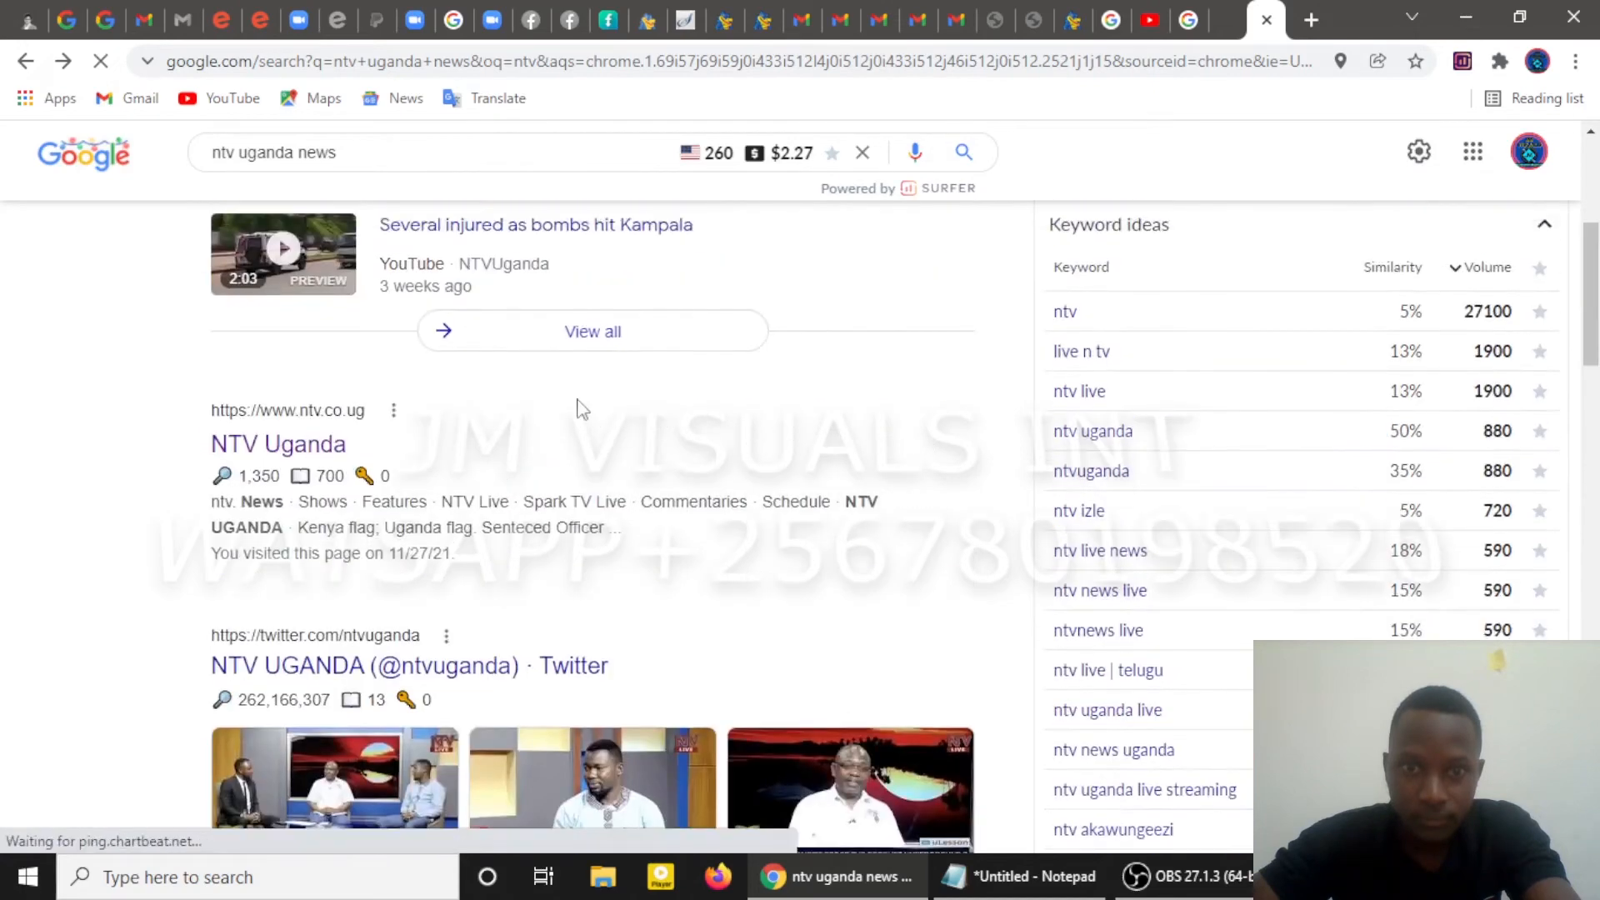
scroll(582, 408, "down", 5)
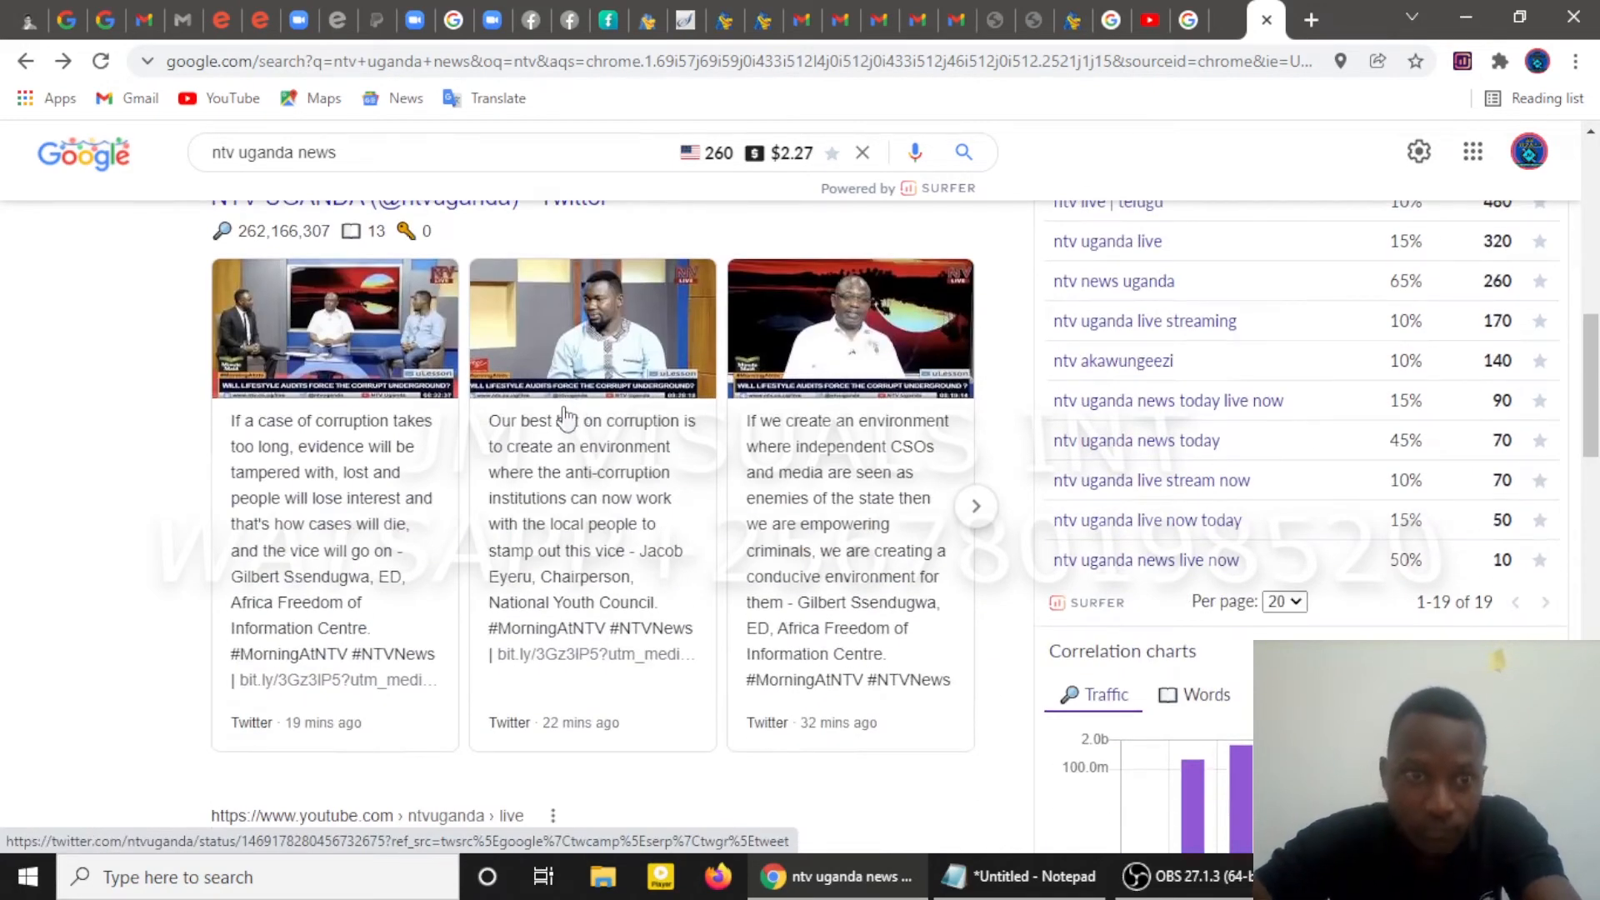
scroll(565, 419, "up", 10)
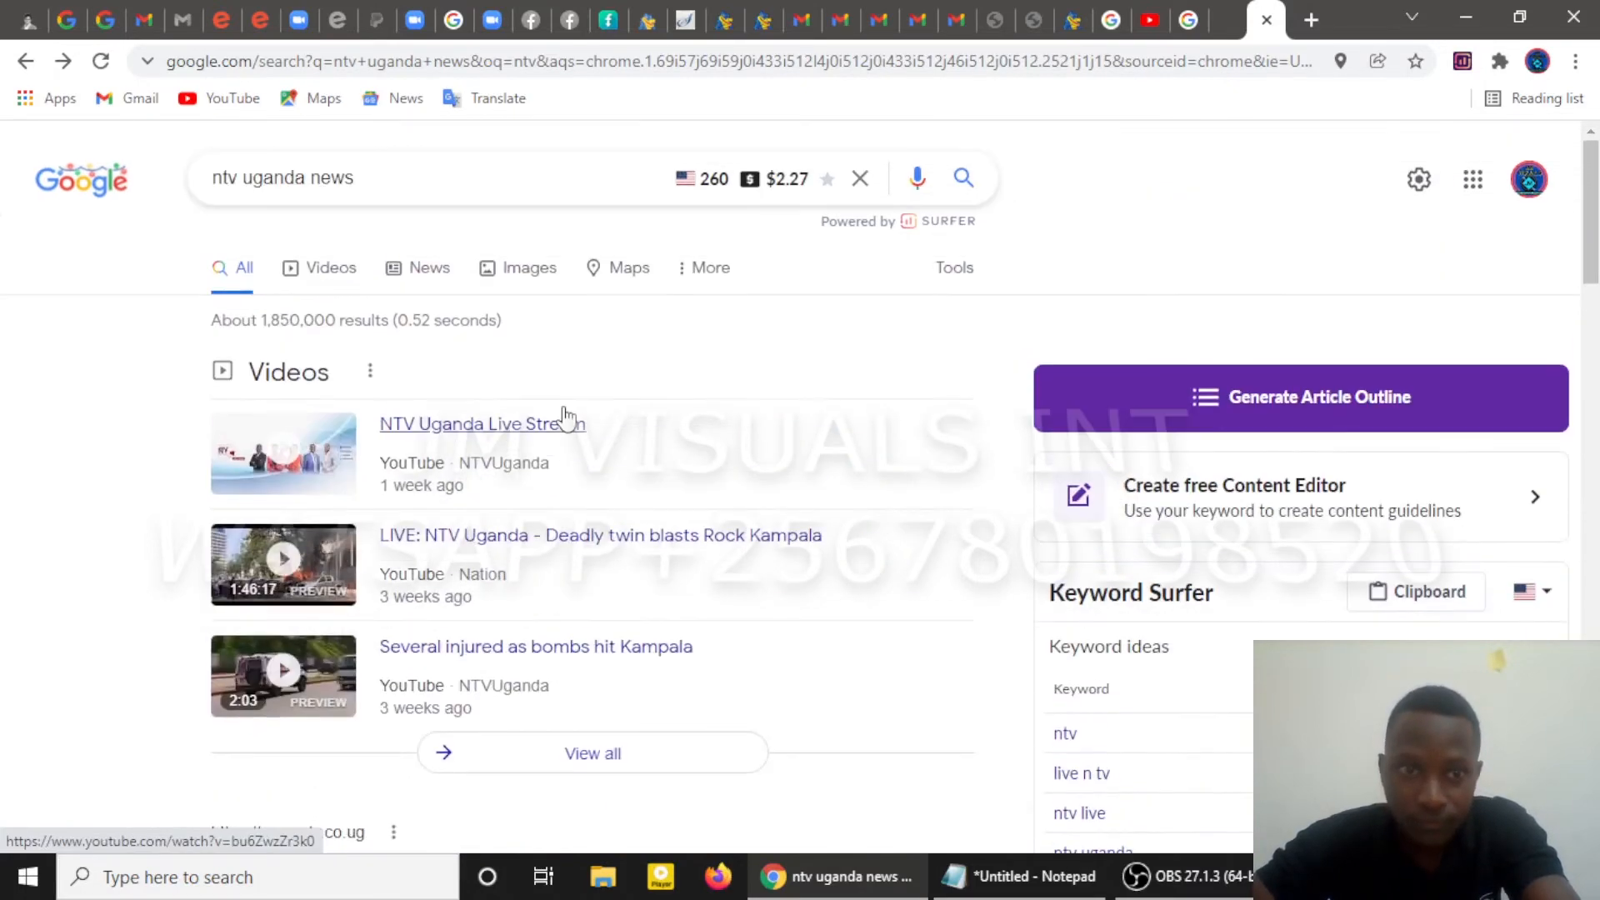
Search Google for "makerere university" in place of the current query and open the Makerere University website from the results
left_click(394, 167)
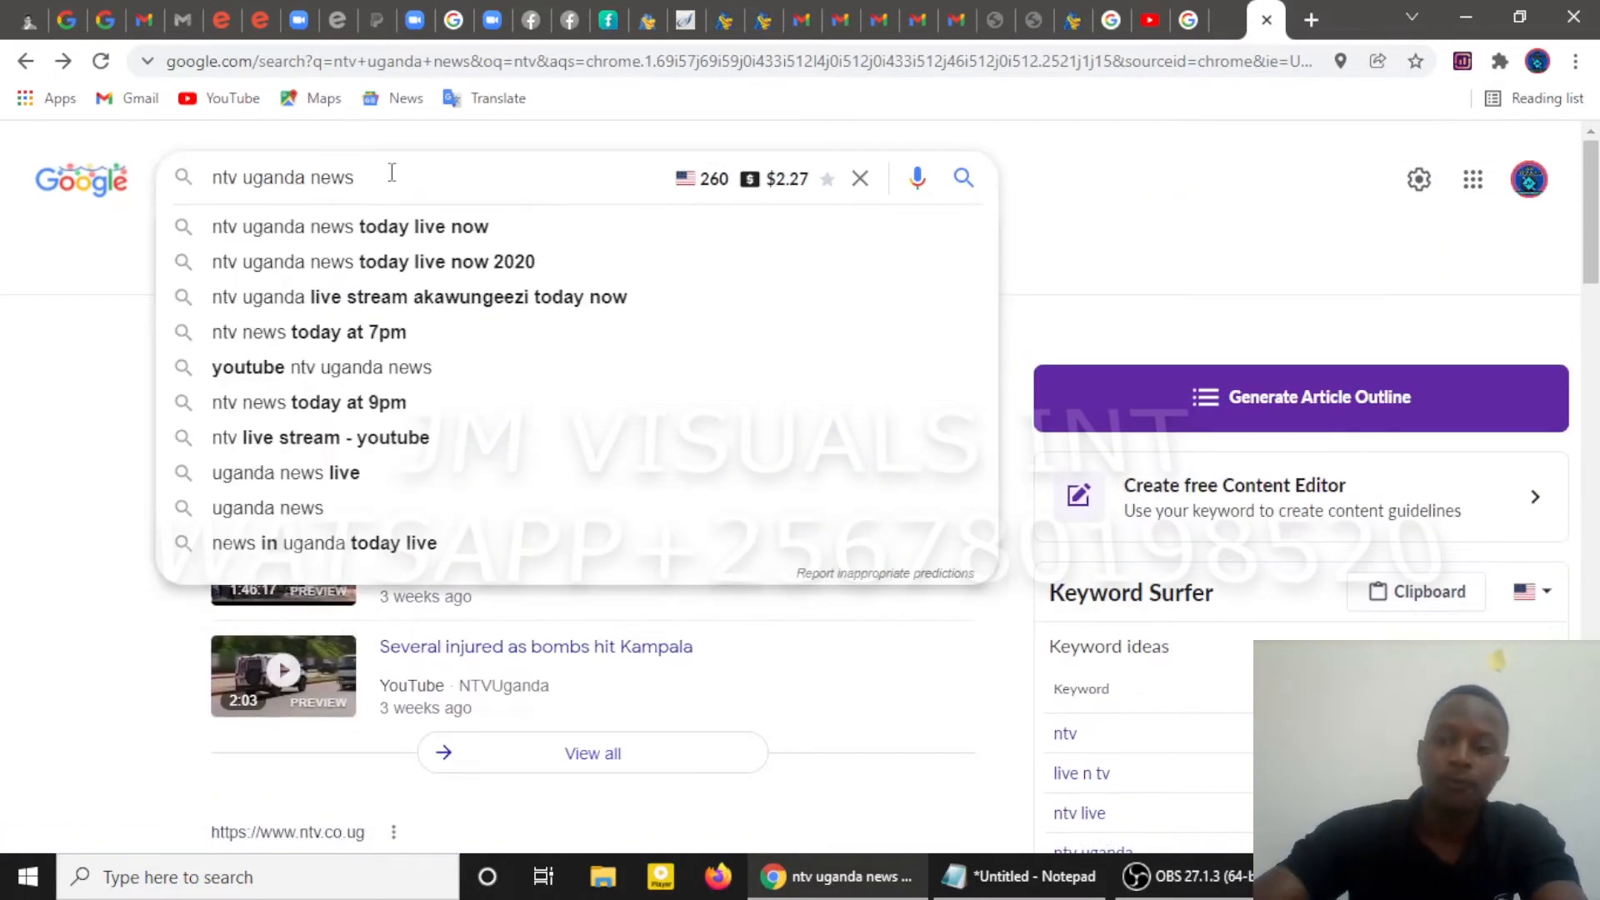
key("BackSpace")
key("BackSpace")
key("BackSpace")
key("BackSpace")
key("BackSpace")
key("BackSpace")
key("BackSpace")
key("BackSpace")
key("BackSpace")
key("BackSpace")
key("BackSpace")
key("BackSpace")
key("BackSpace")
key("BackSpace")
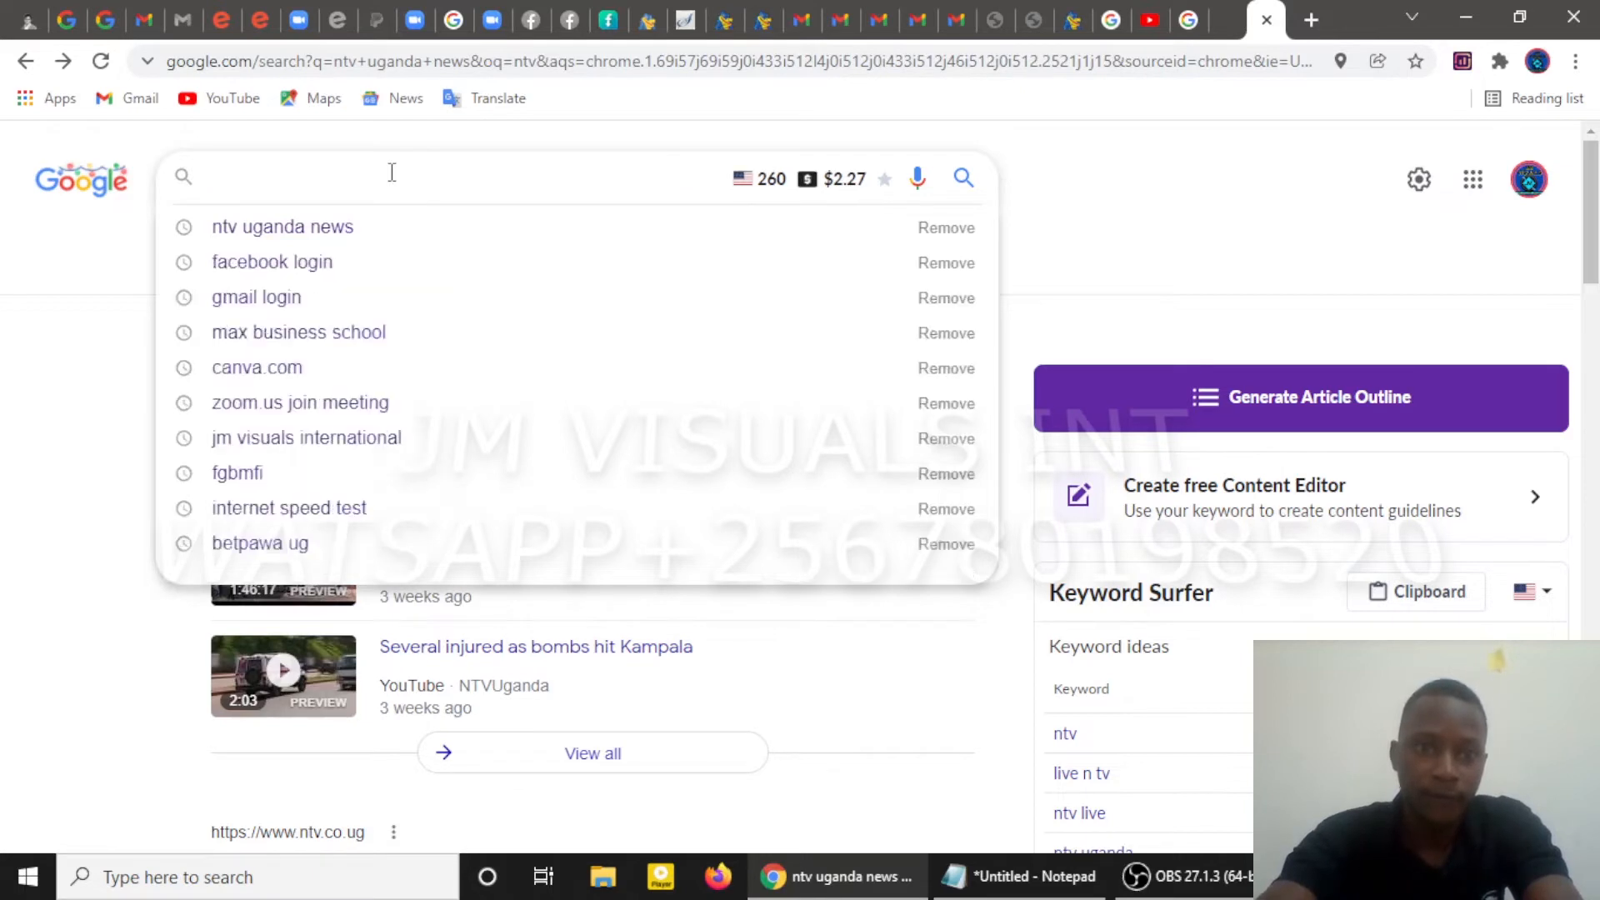
type("makere")
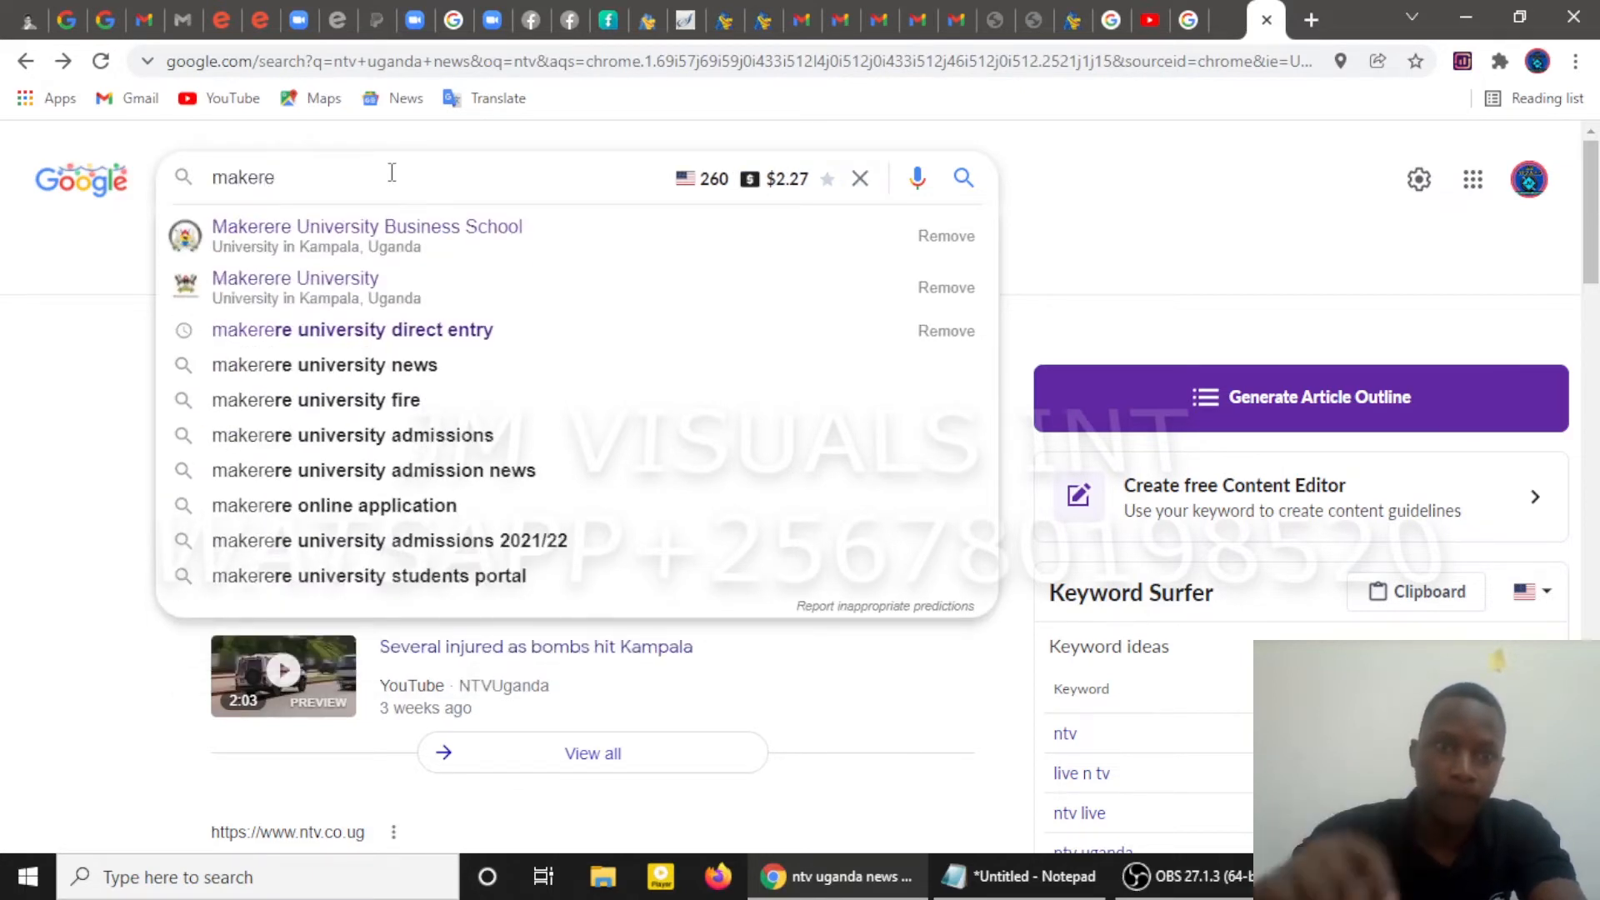
left_click(327, 288)
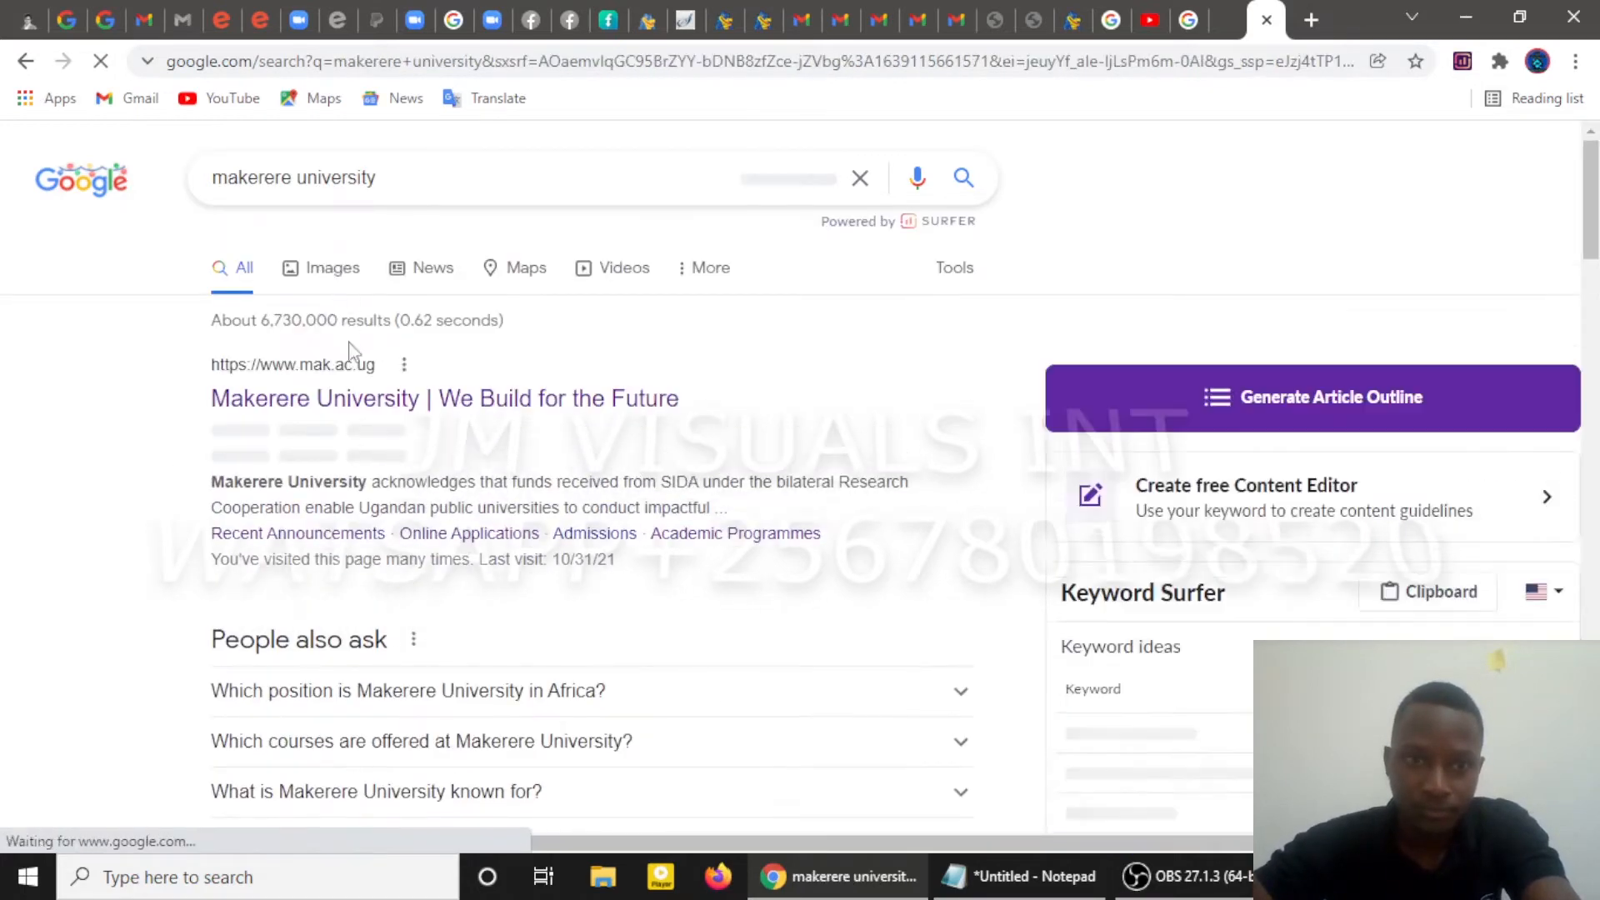
left_click(338, 397)
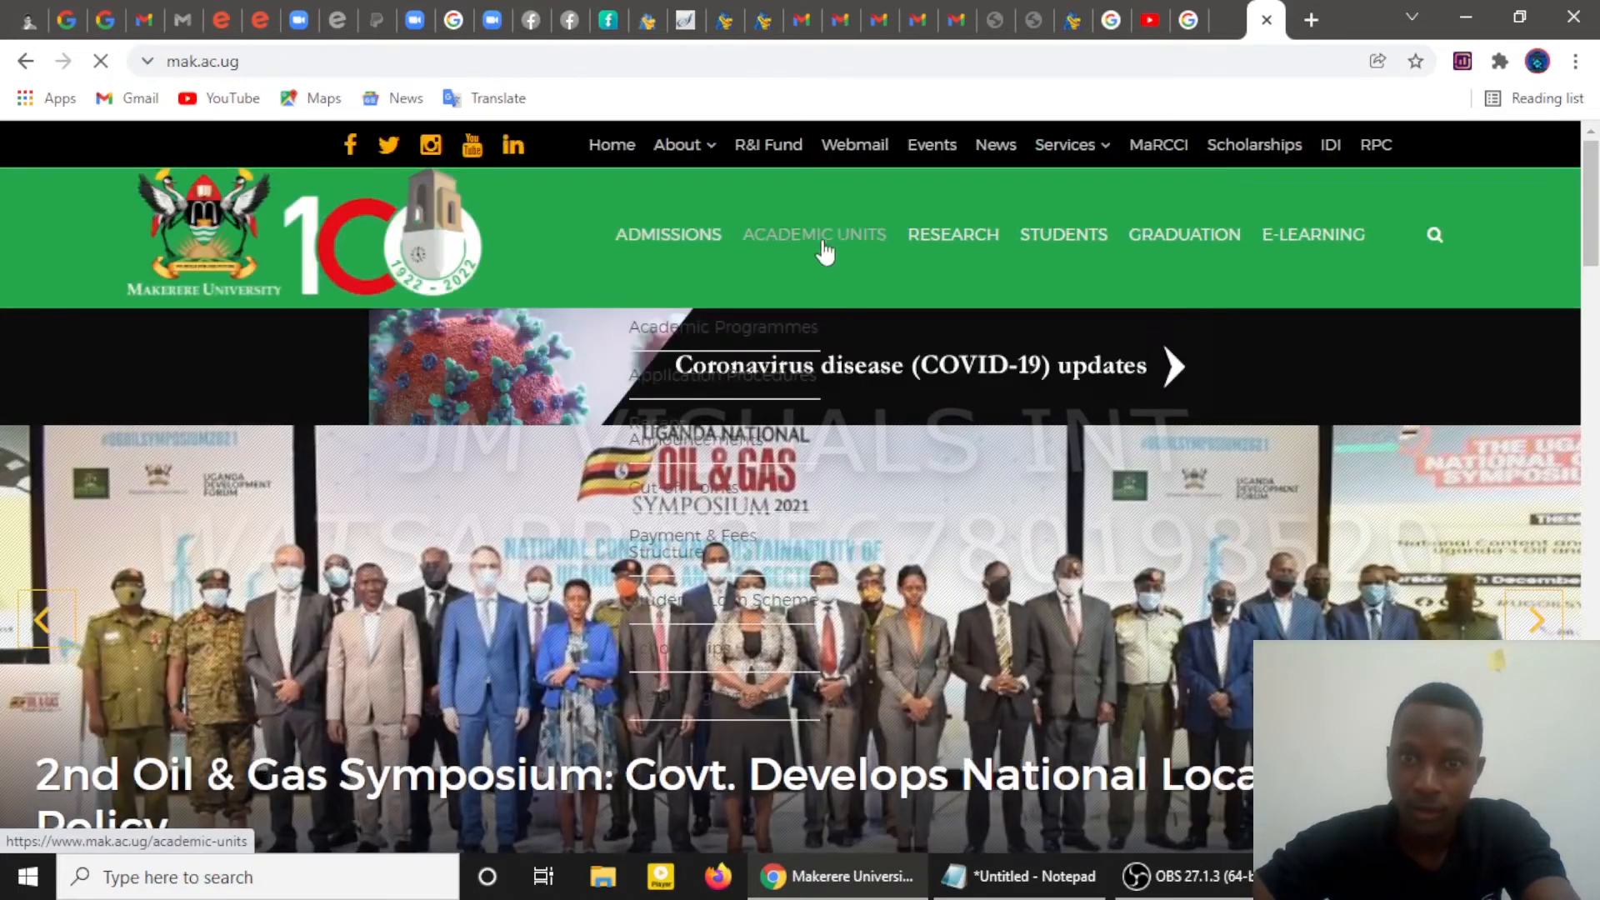
Open the Admissions page of the Makerere University site and look through its title and content as an example of a page
left_click(690, 250)
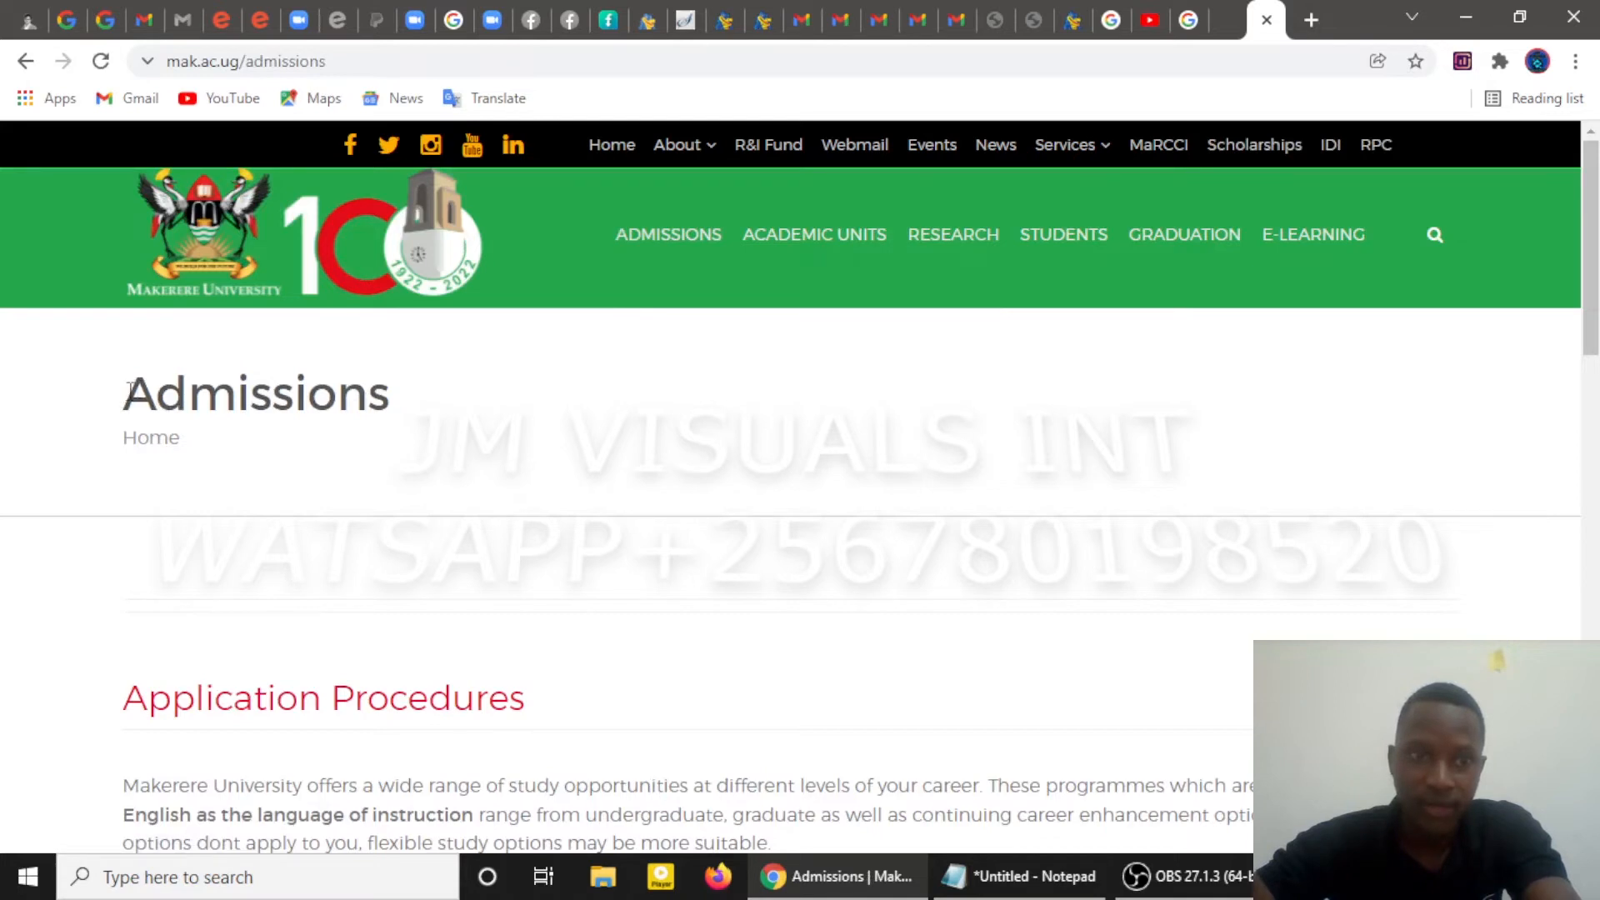
left_click_drag(131, 388, 426, 398)
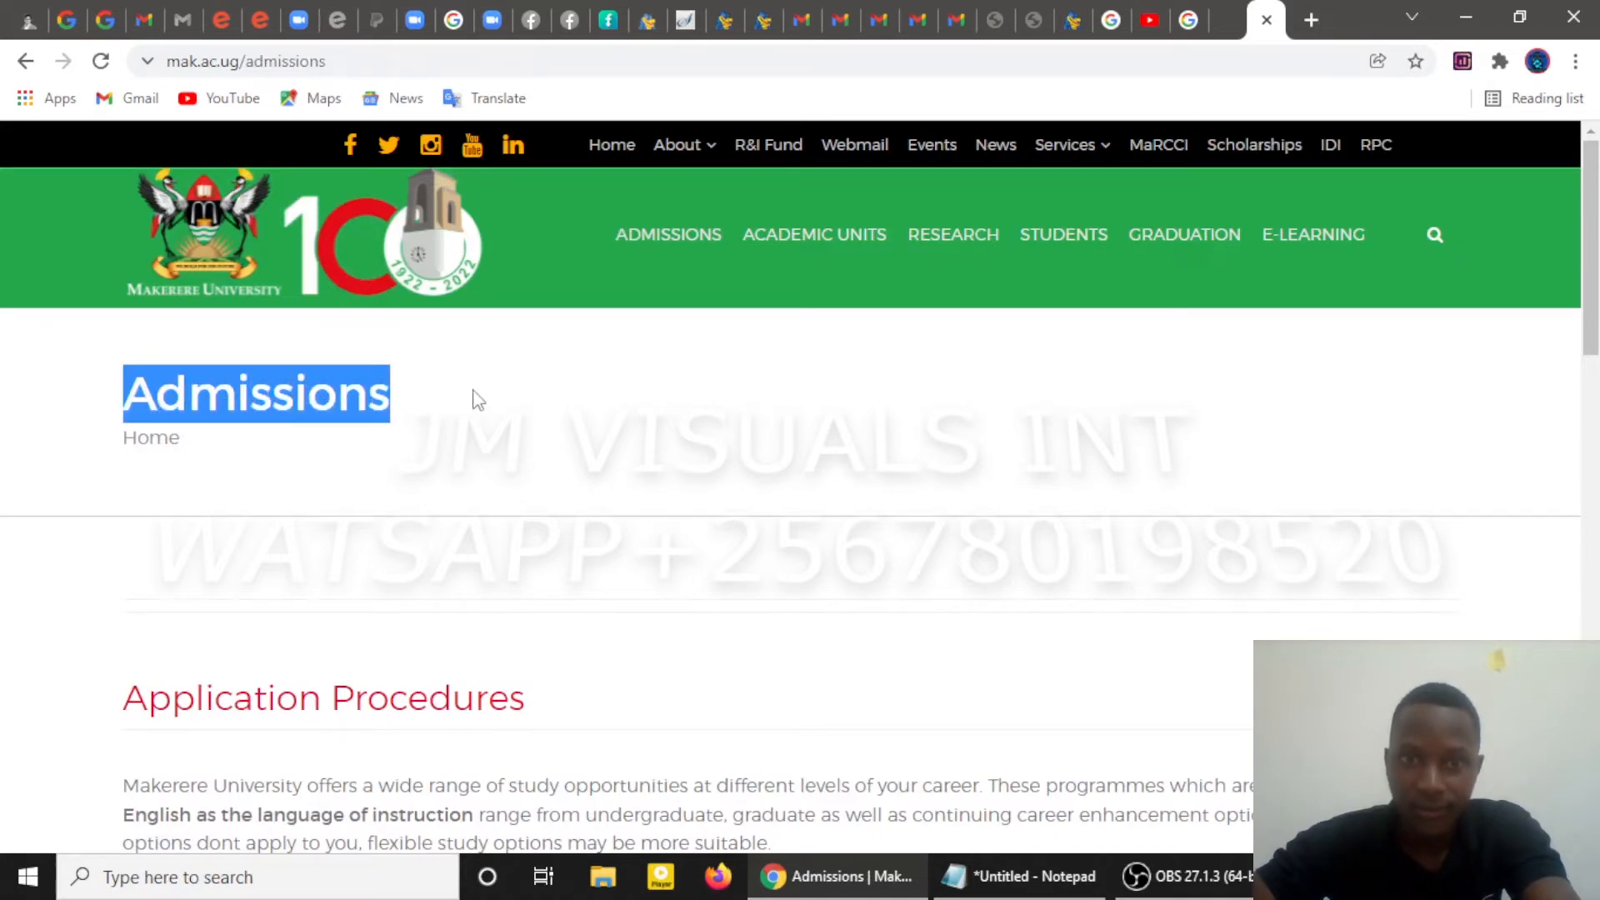
left_click(367, 422)
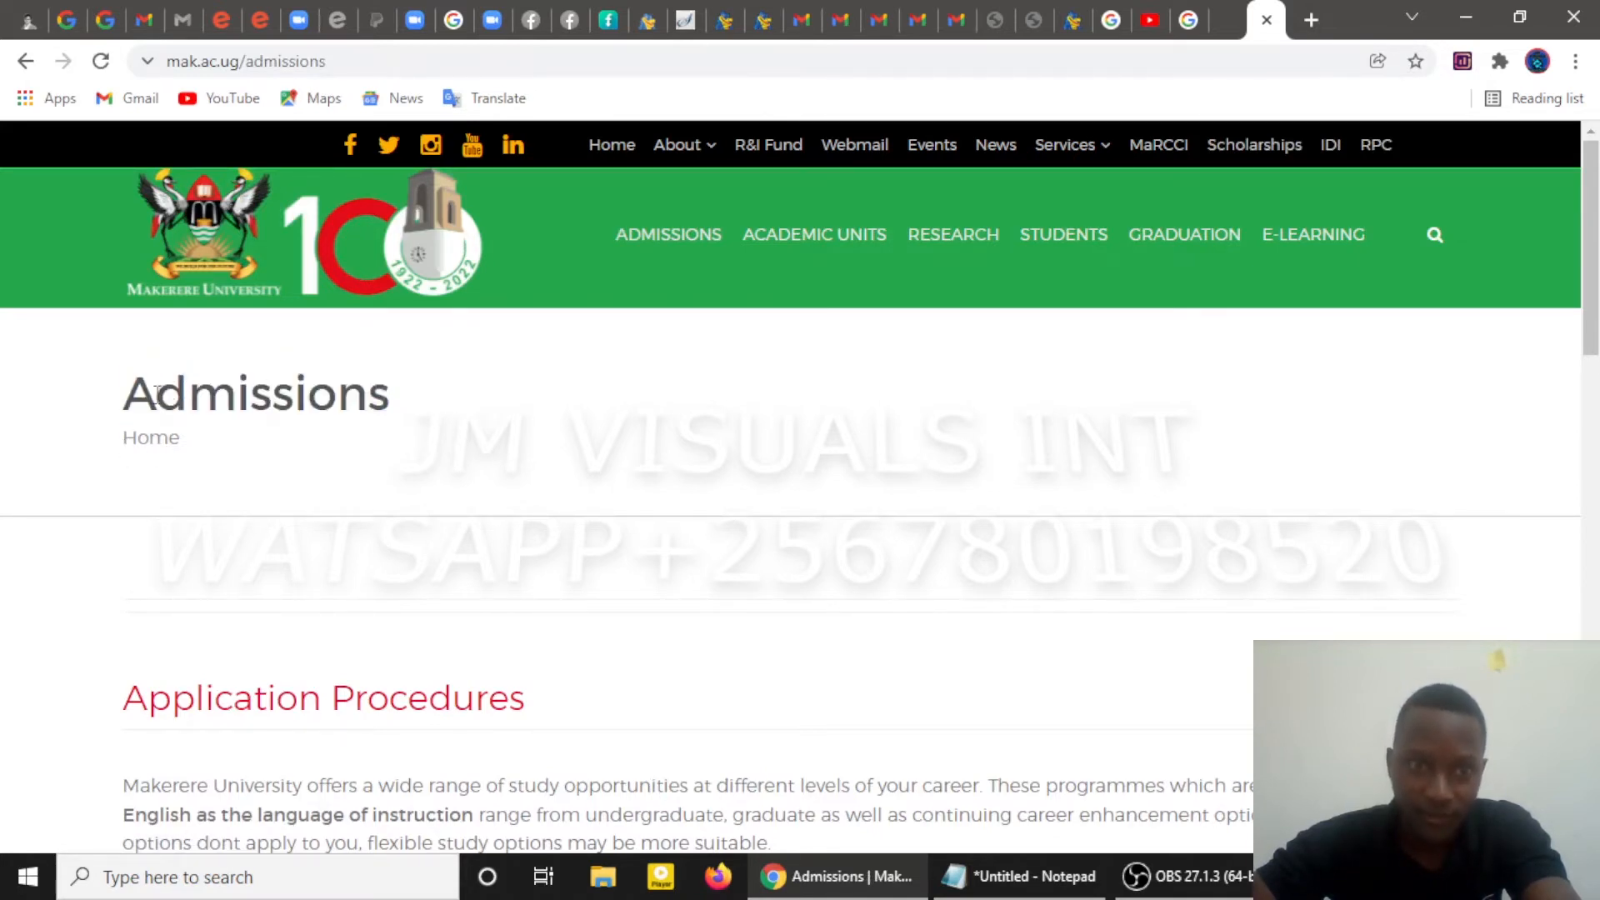
left_click_drag(137, 400, 450, 399)
left_click(692, 450)
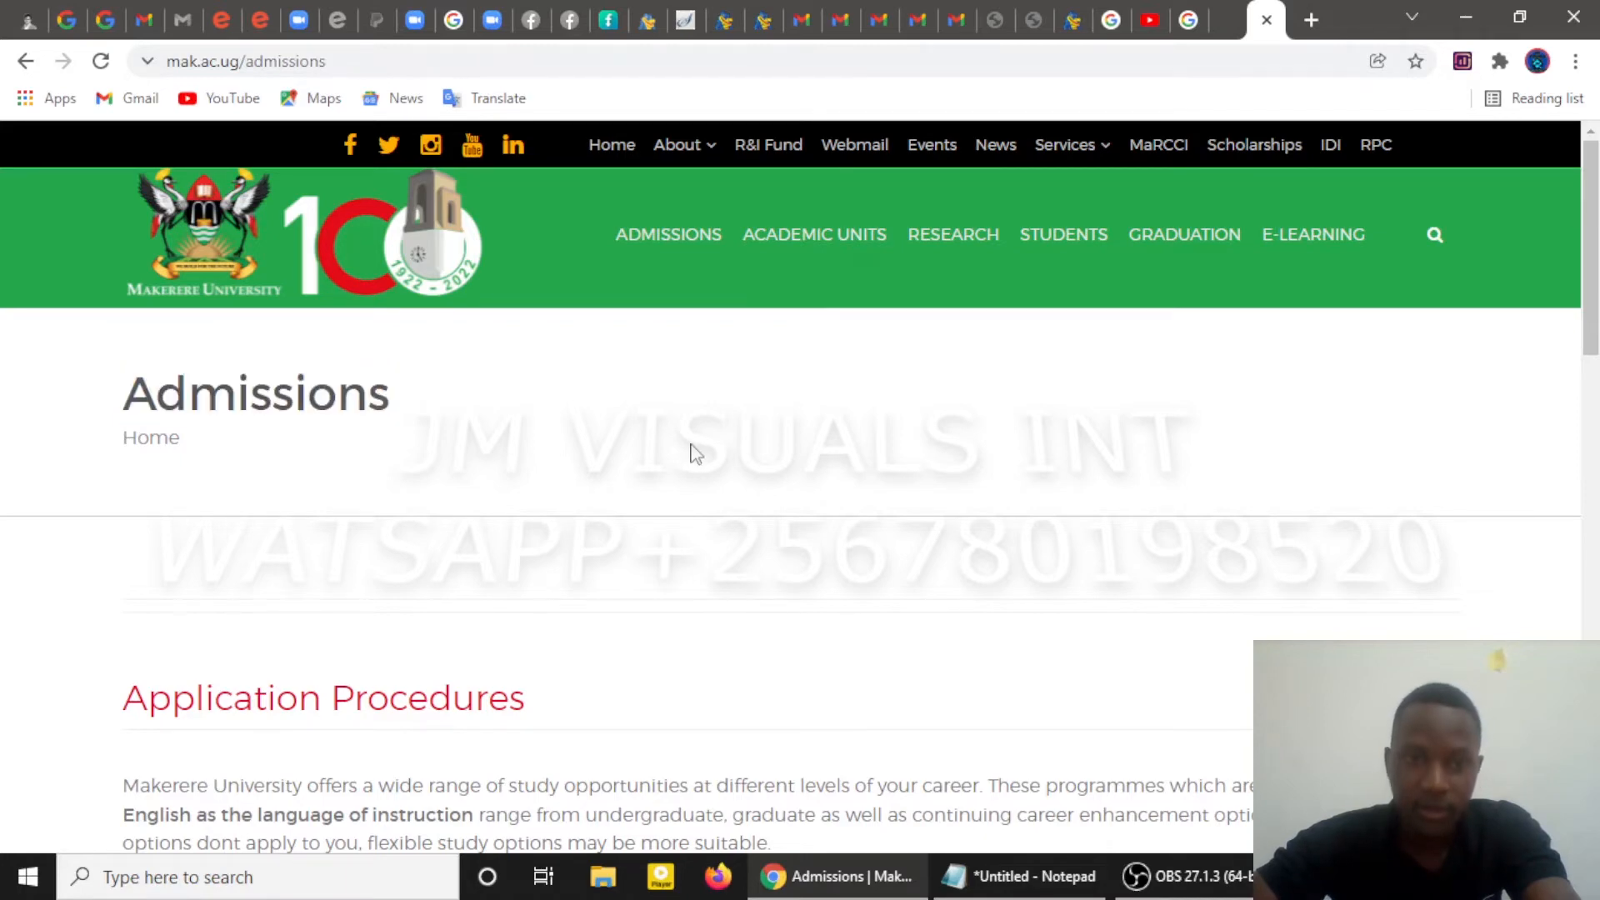
scroll(675, 486, "down", 2)
scroll(642, 494, "down", 2)
scroll(450, 521, "down", 12)
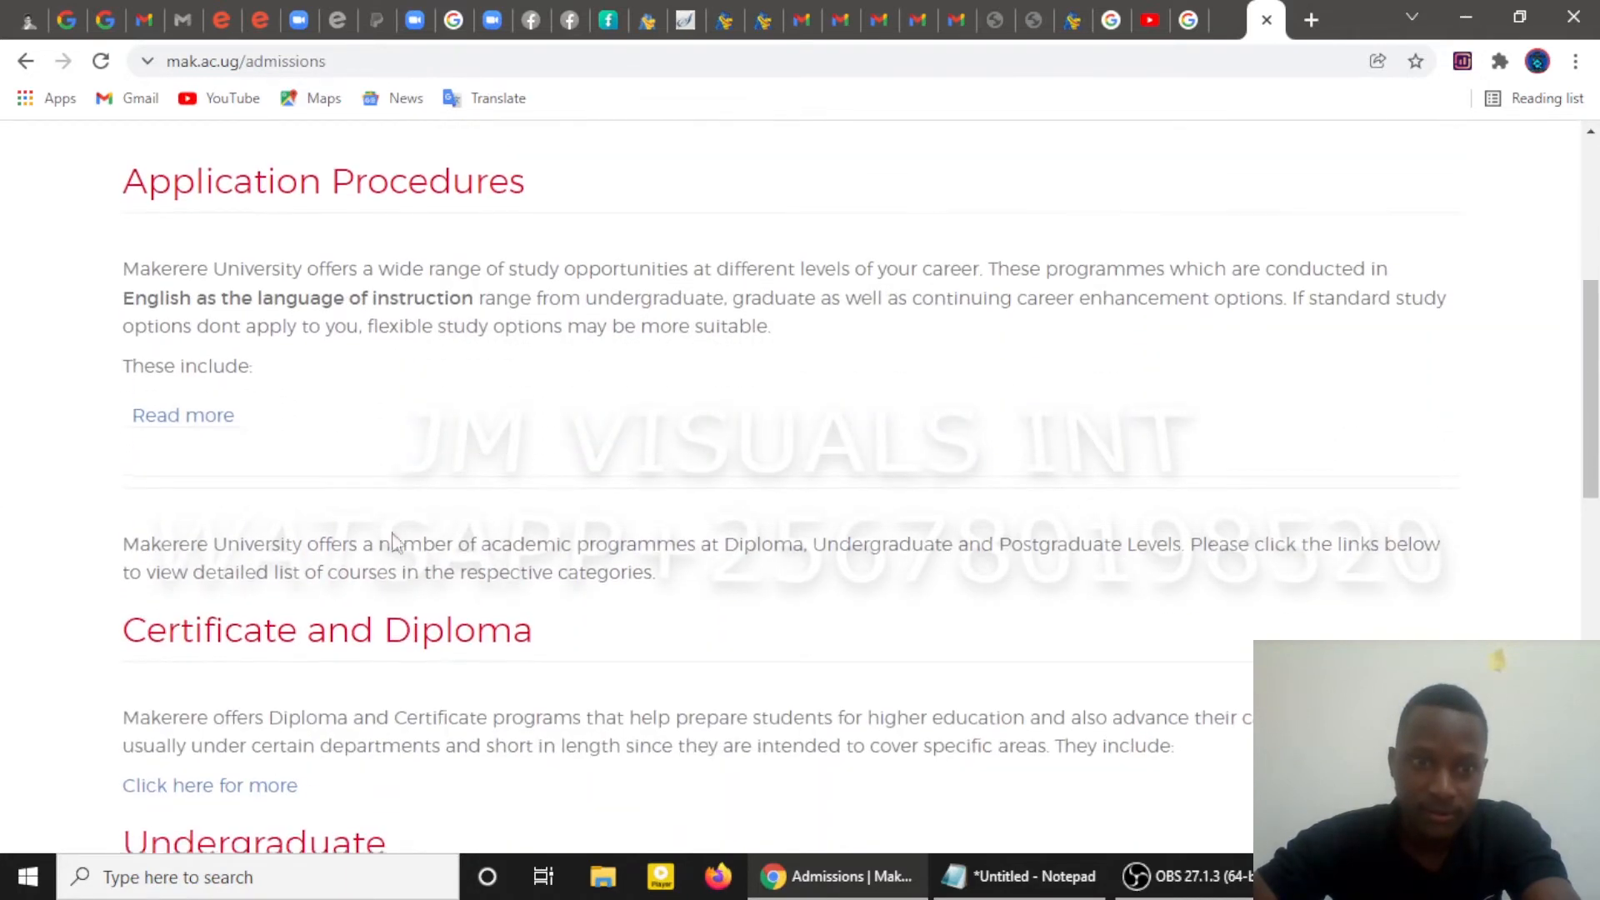
scroll(388, 539, "up", 6)
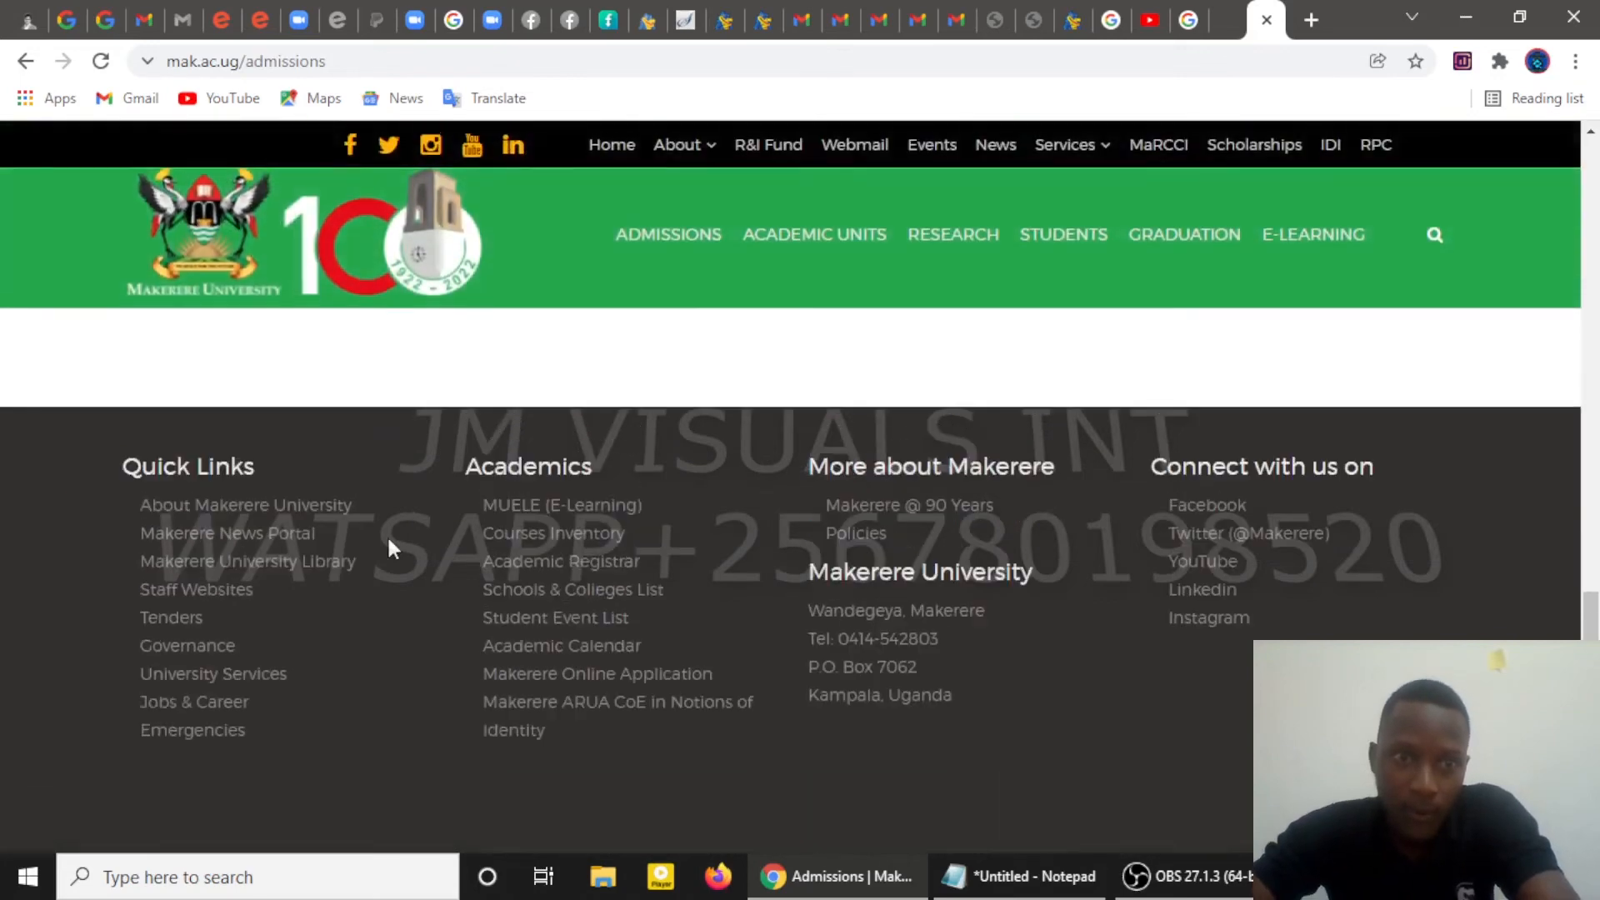
scroll(395, 543, "up", 9)
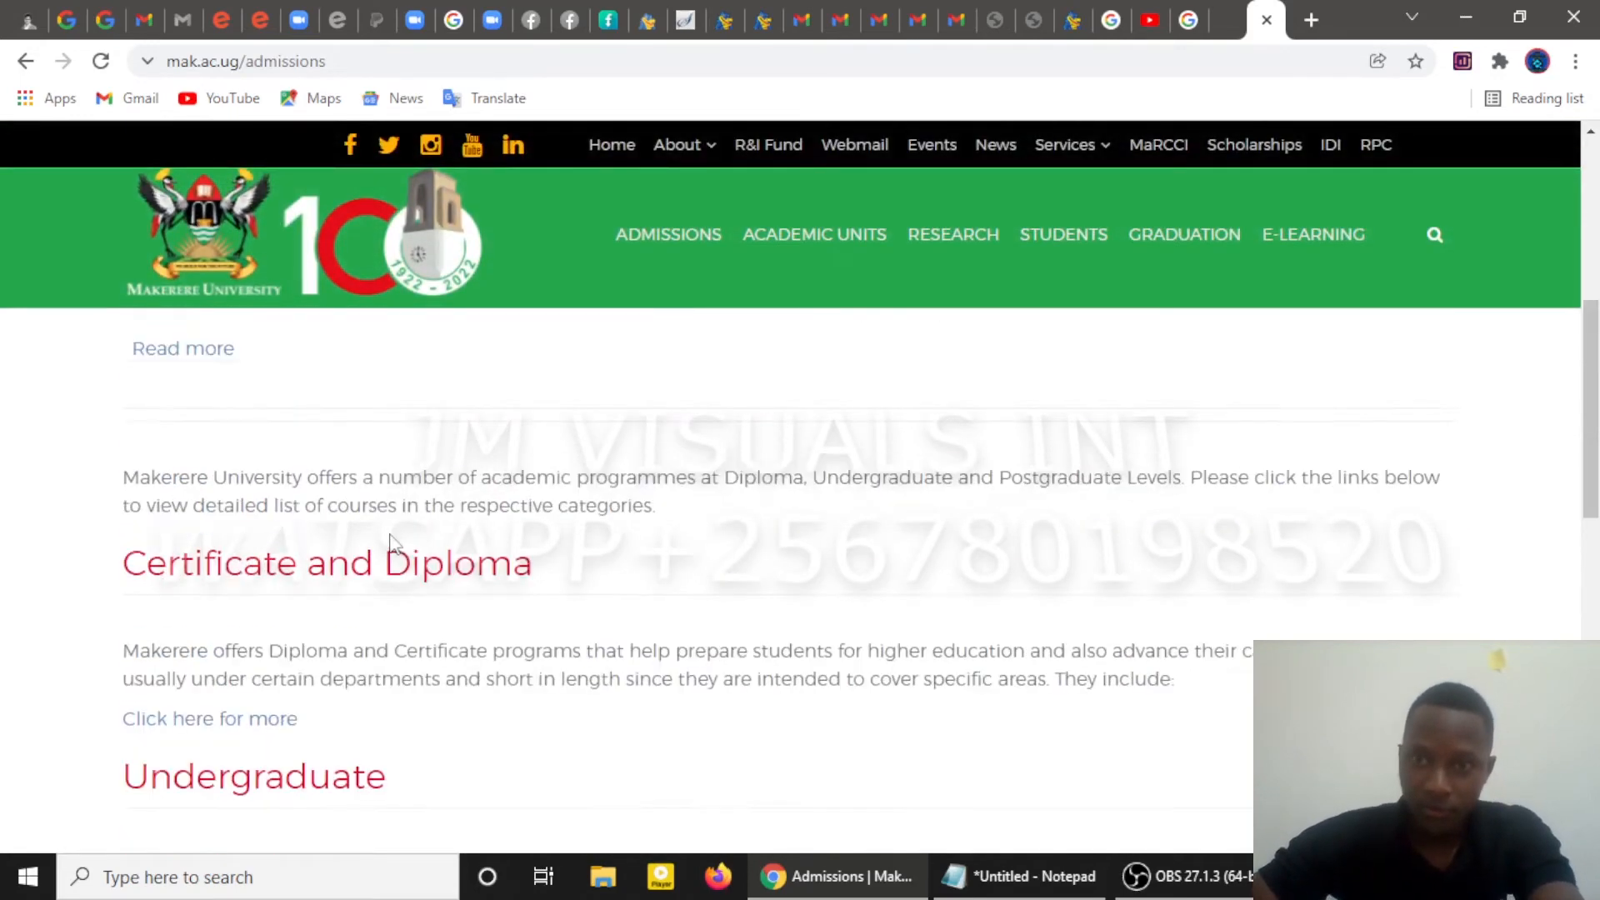
Open the Academic Units page and examine its title, unit definitions and list of colleges as another example of a page
left_click(775, 244)
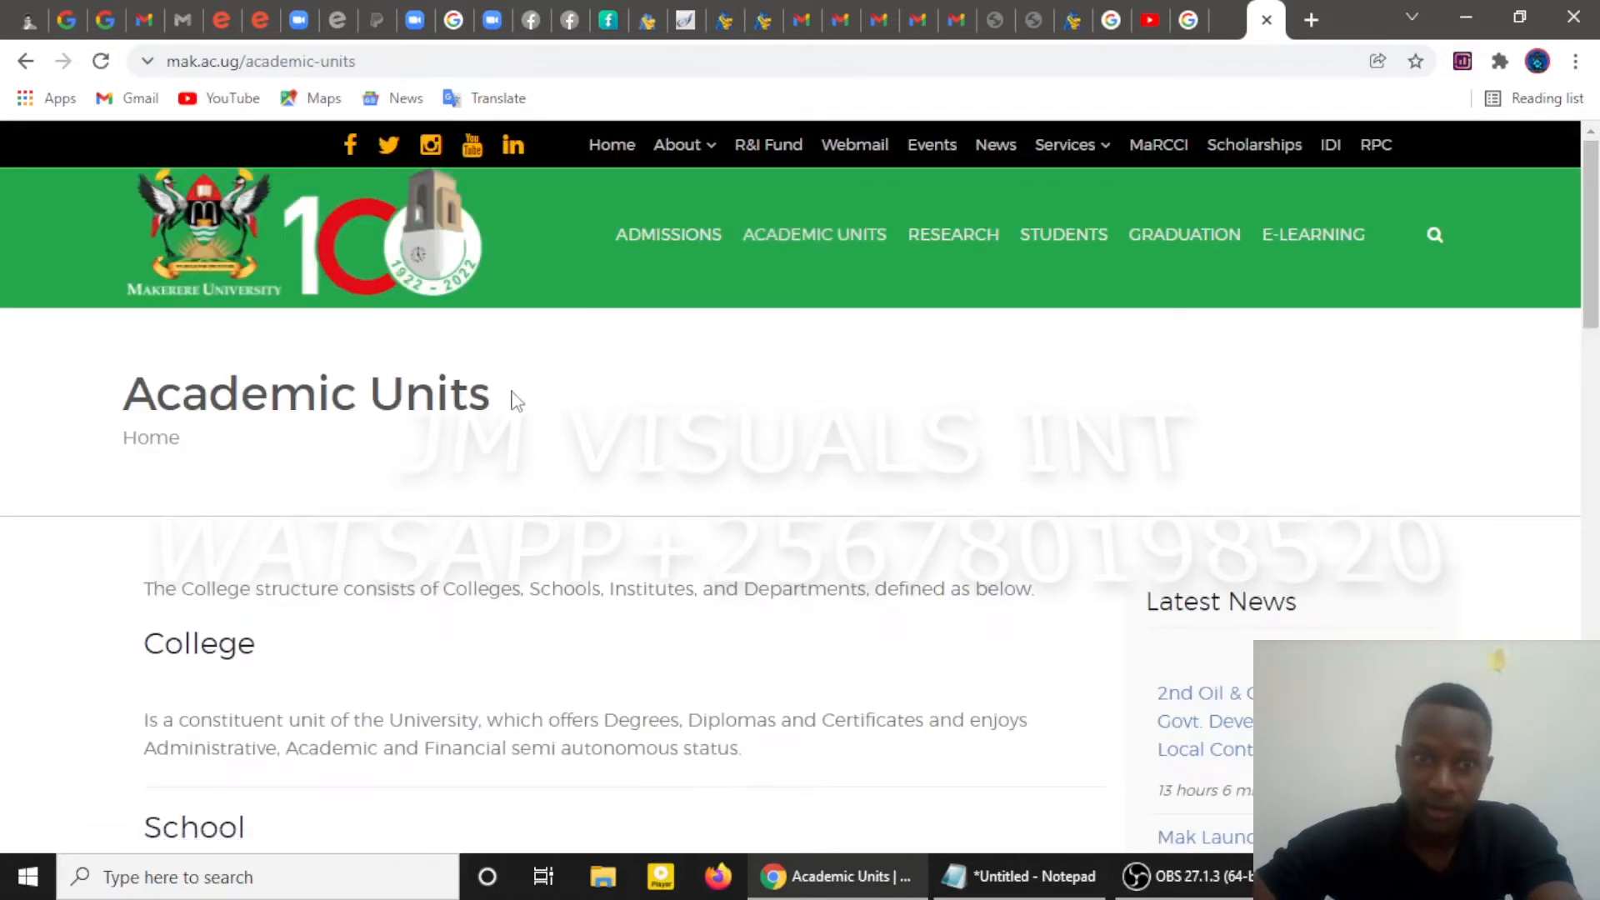
left_click_drag(517, 400, 159, 408)
left_click(298, 531)
scroll(185, 455, "down", 2)
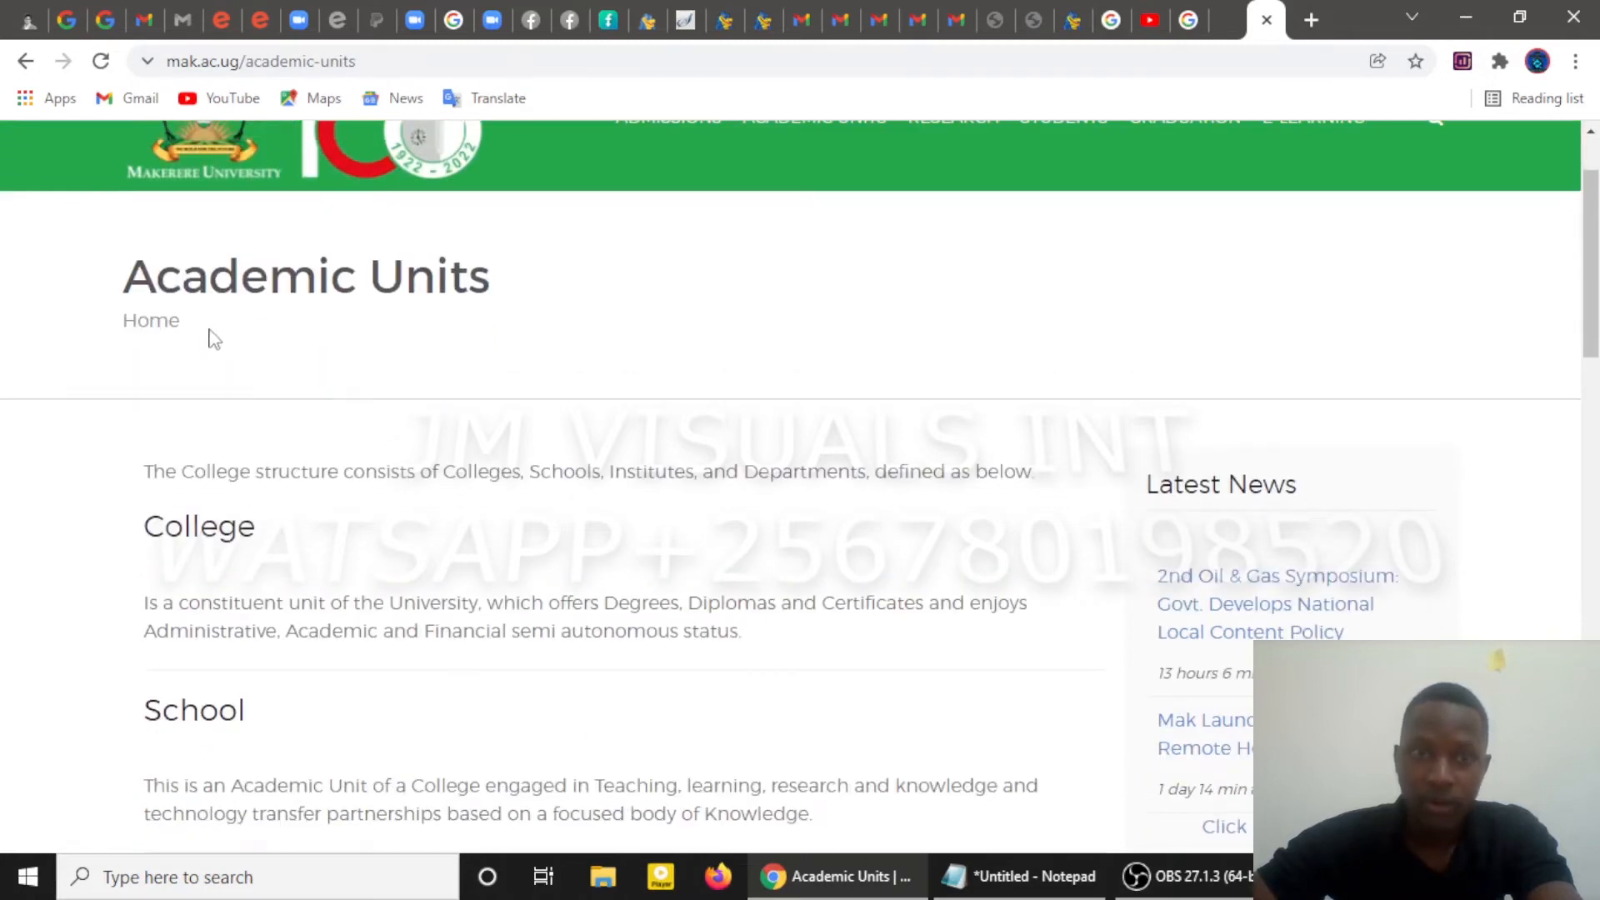
scroll(212, 337, "down", 13)
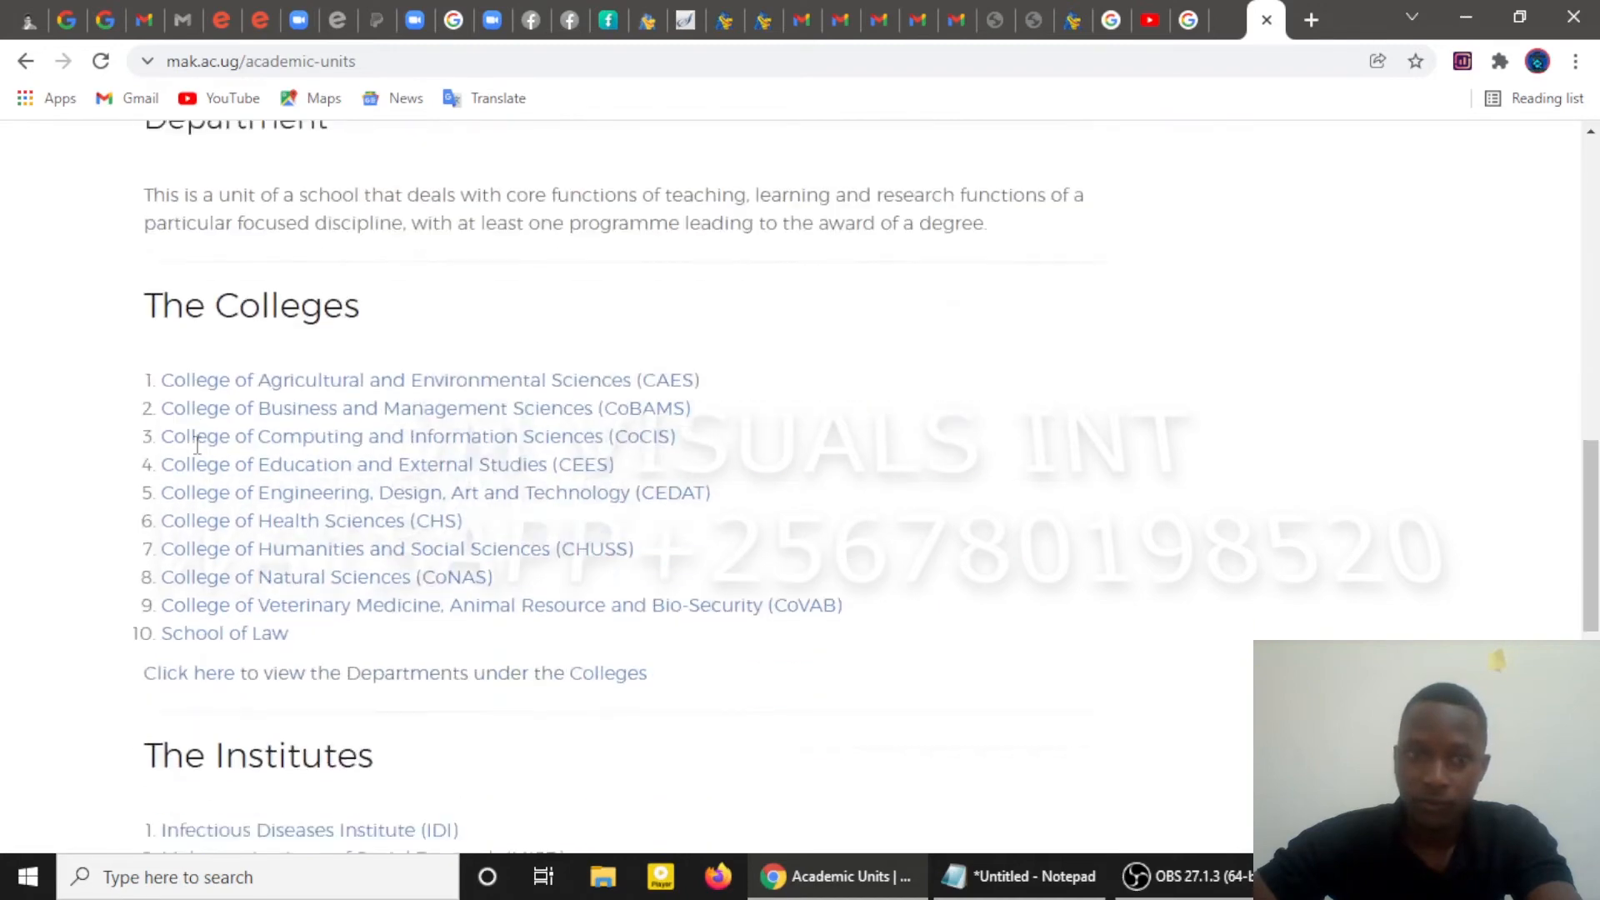
scroll(197, 445, "down", 8)
scroll(198, 454, "up", 8)
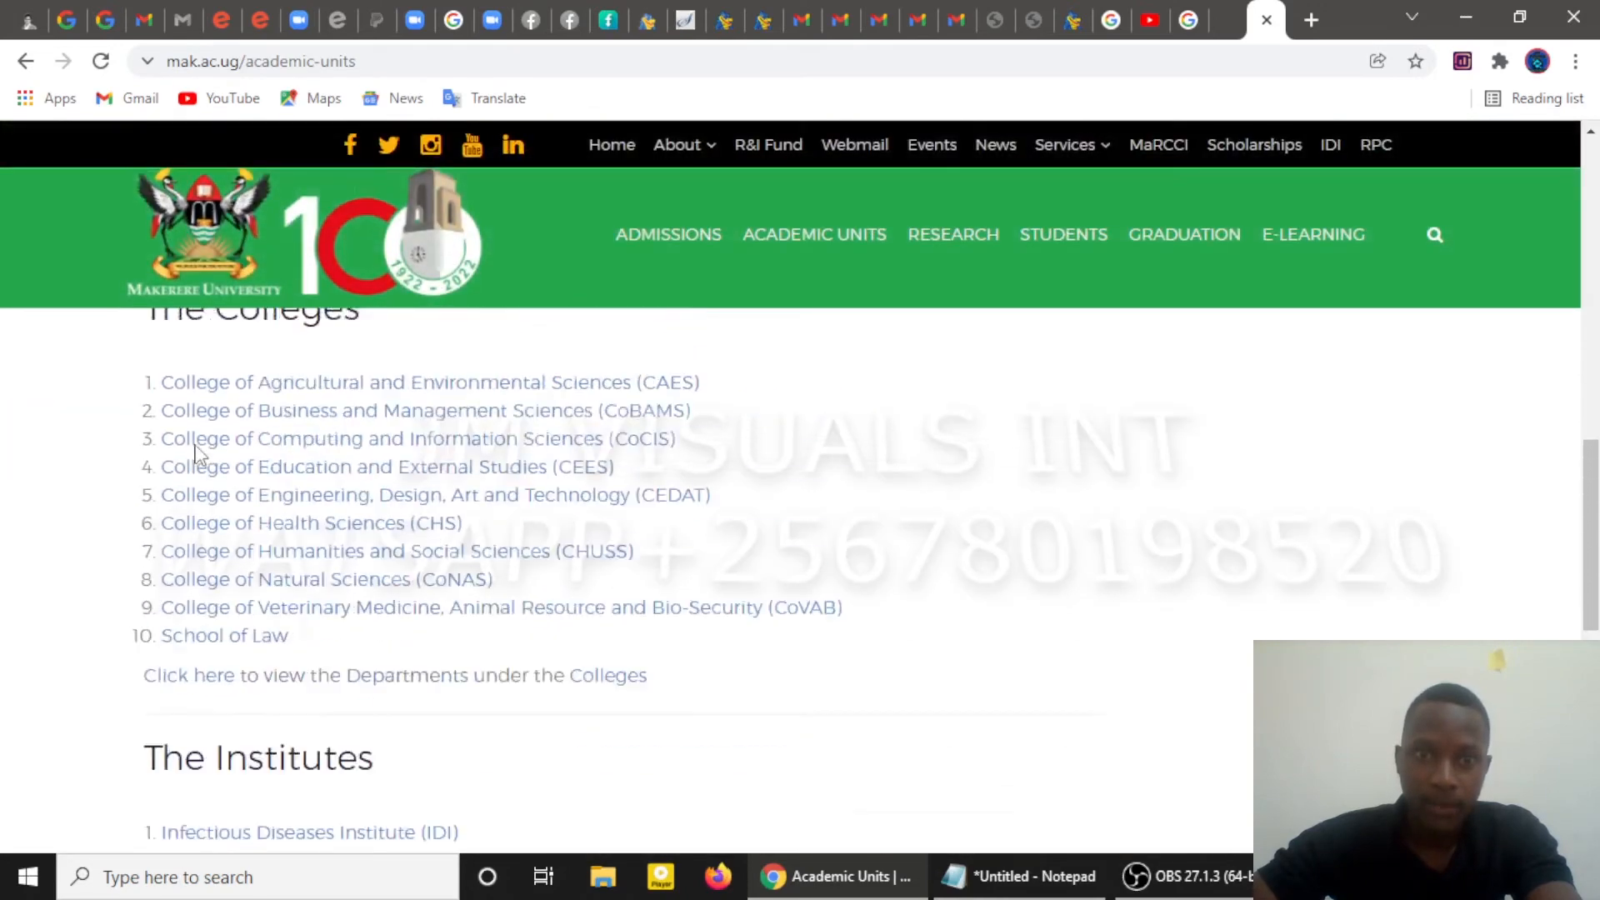
scroll(198, 454, "up", 8)
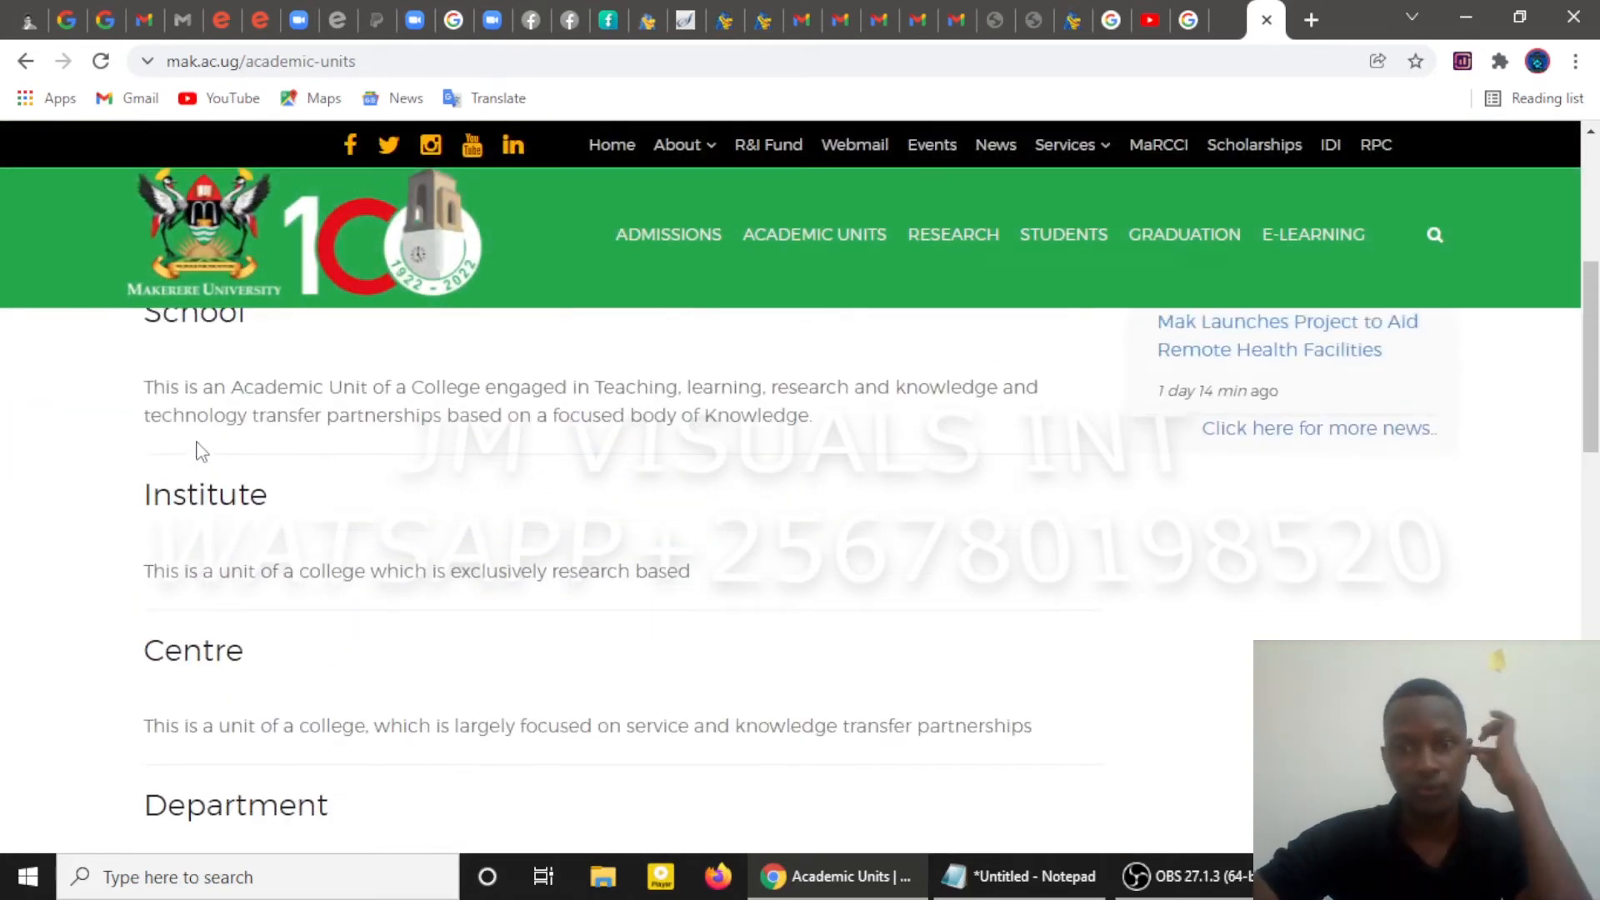
scroll(756, 487, "up", 1)
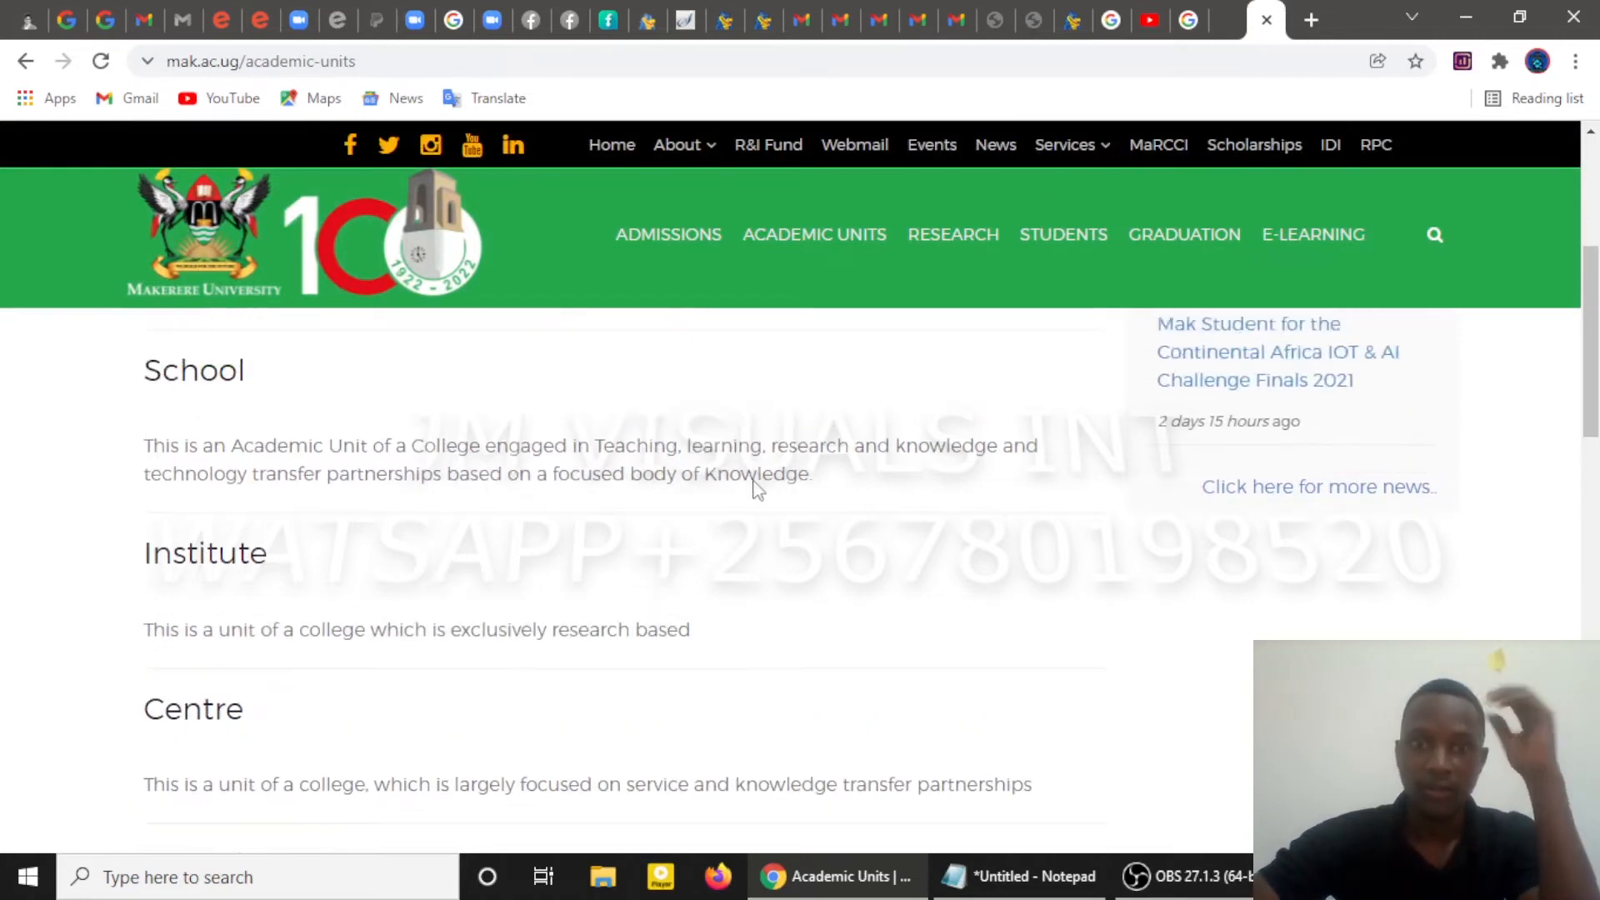
scroll(737, 500, "up", 2)
scroll(719, 513, "up", 3)
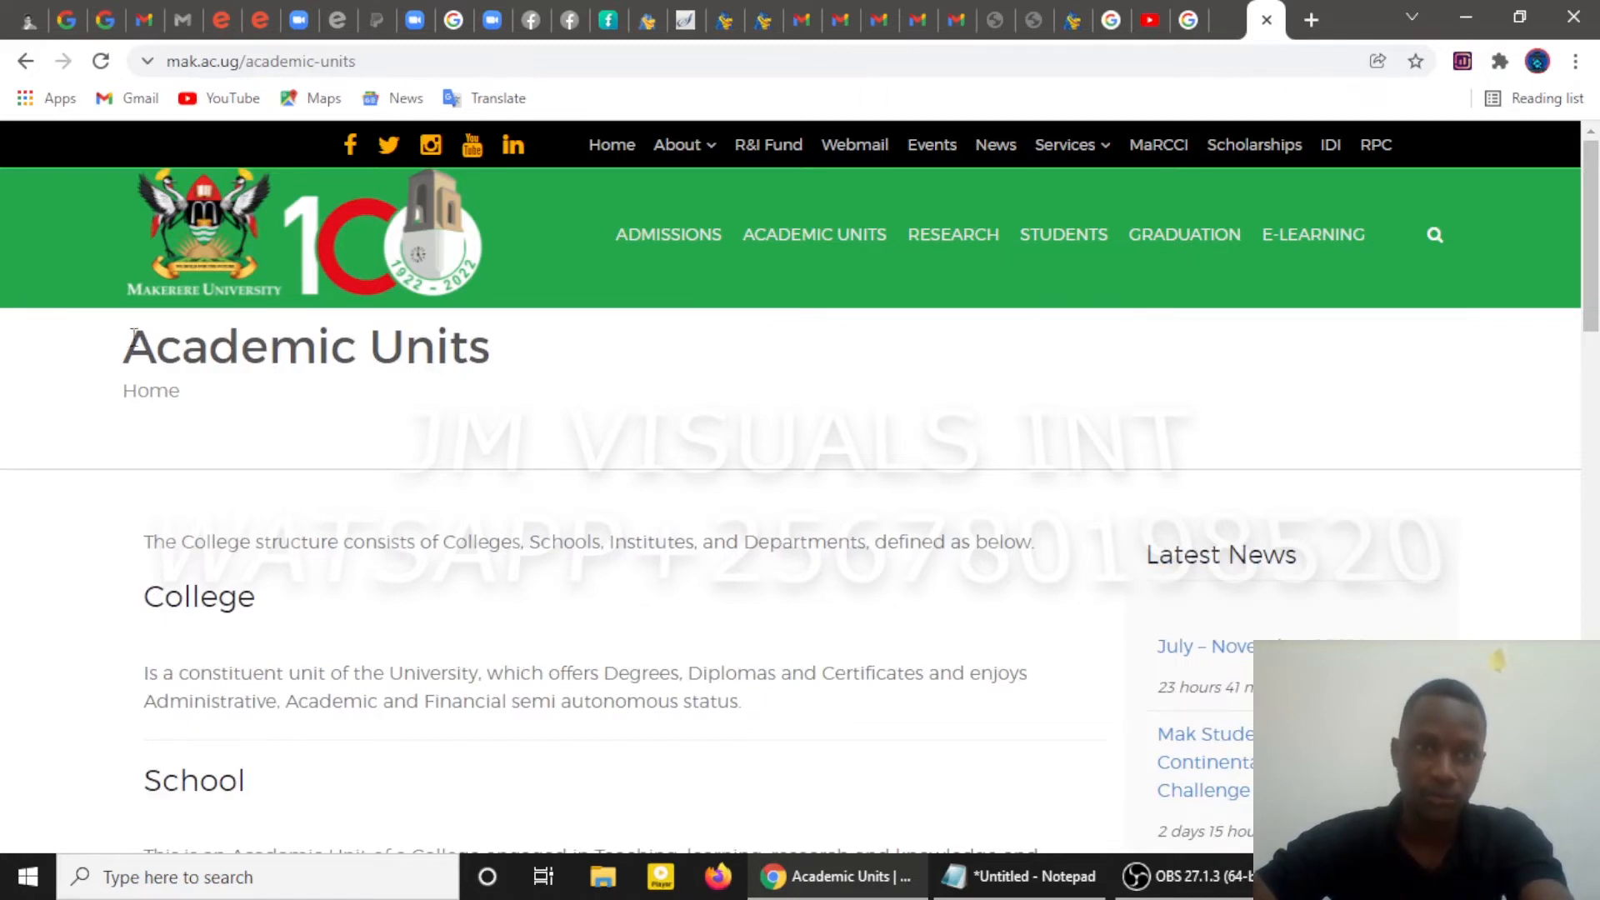
left_click_drag(133, 334, 481, 390)
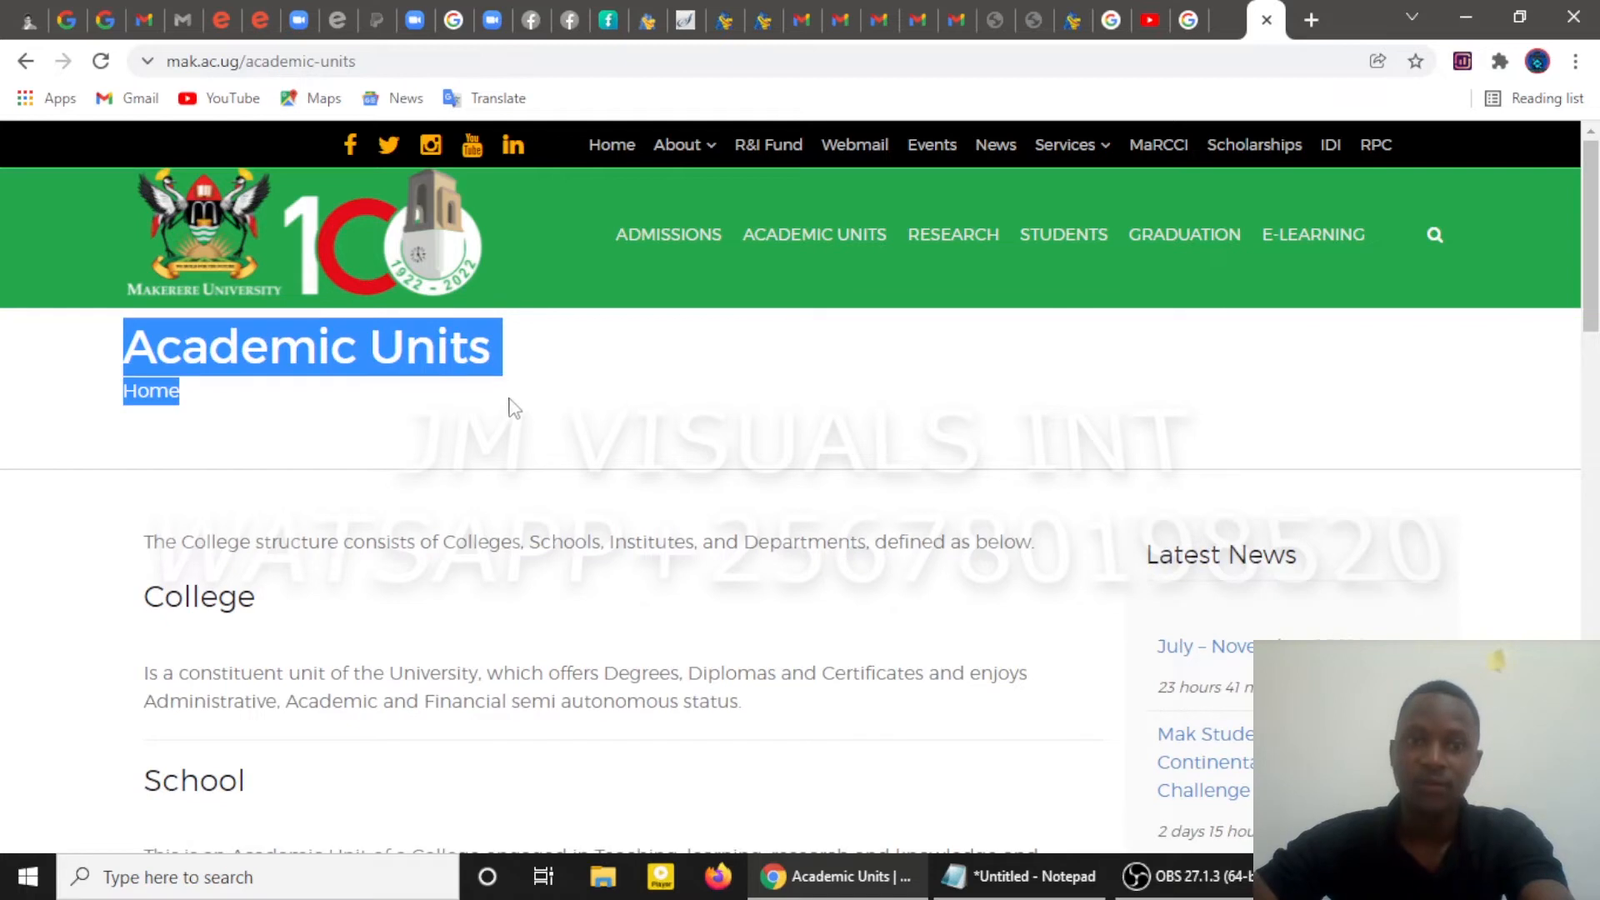
left_click(506, 410)
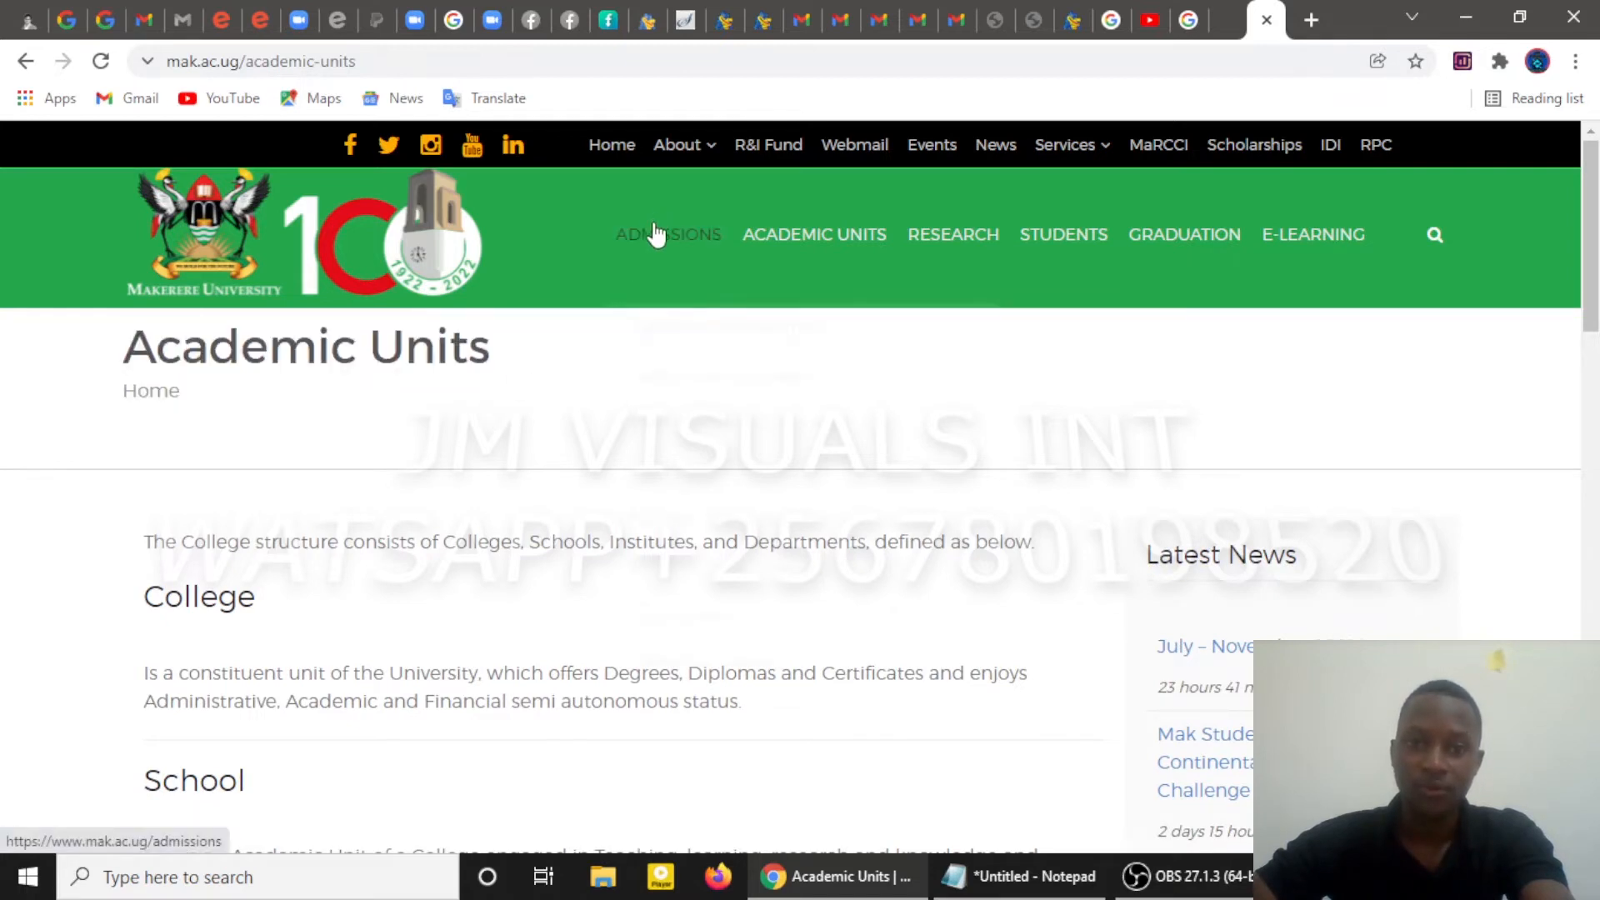
mouse_move(659, 238)
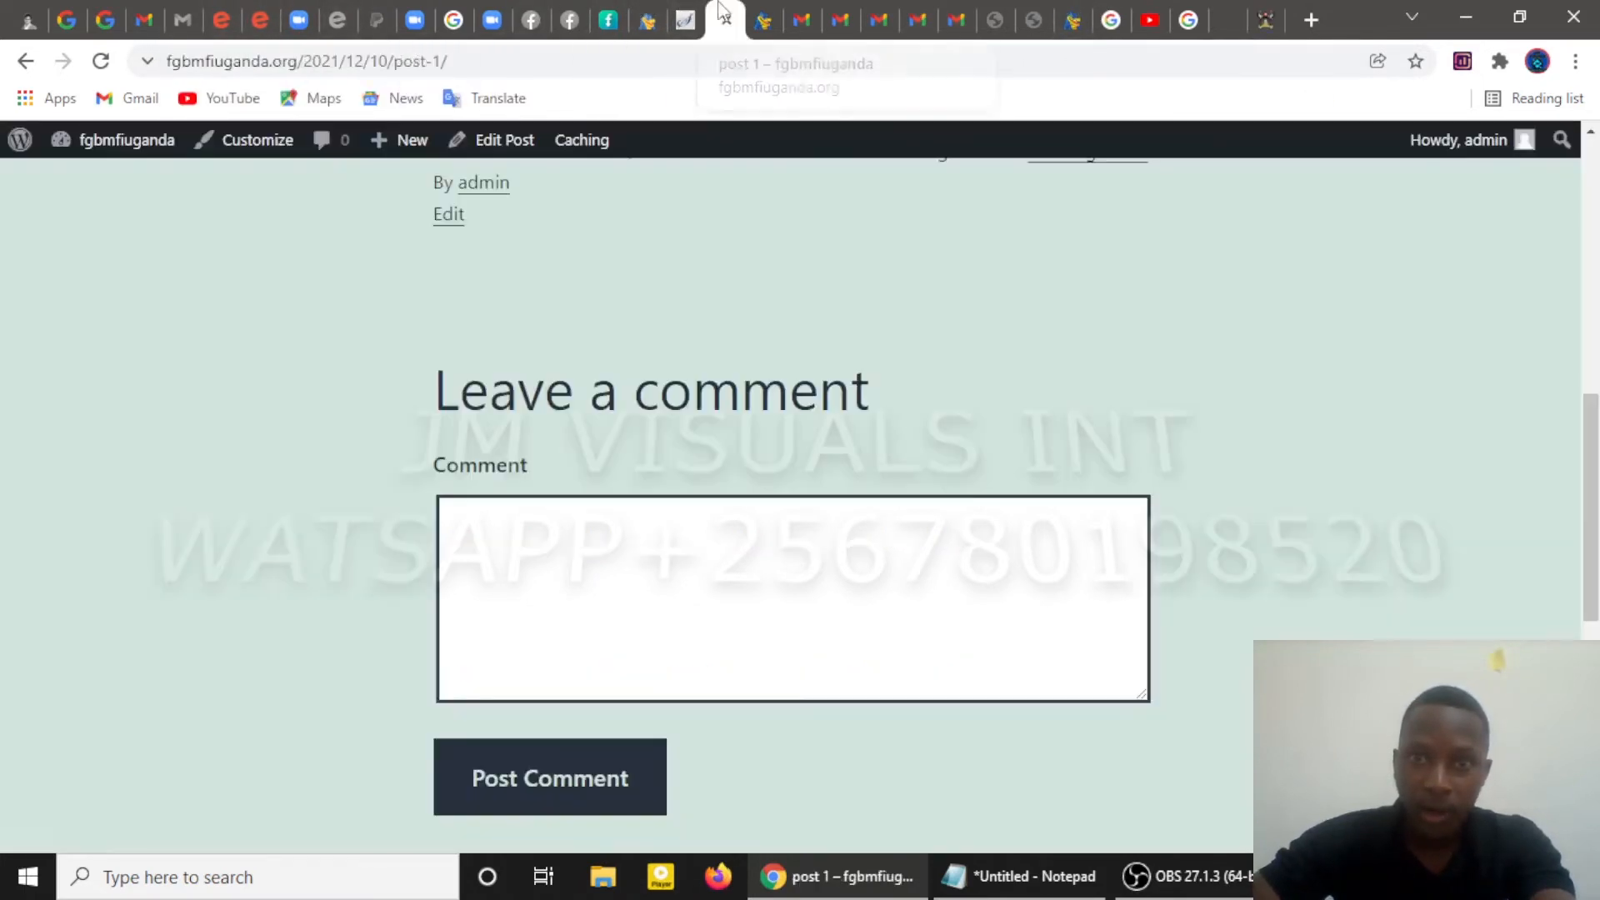
Return to the browser tab with the published "post 1" and open the site's WordPress dashboard
left_click(722, 15)
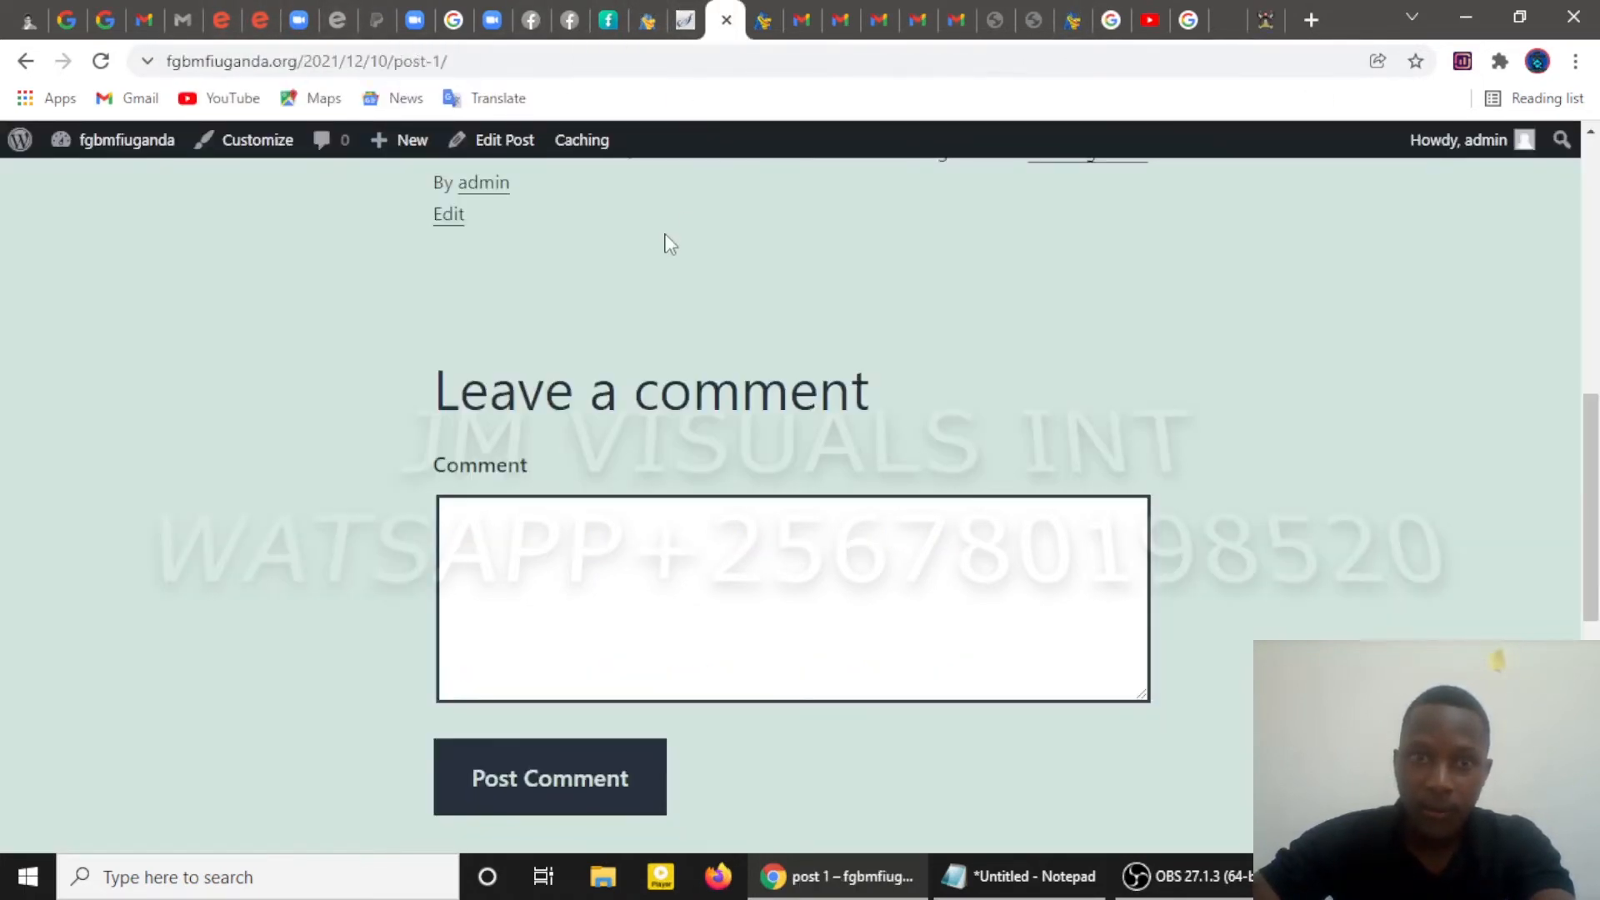
scroll(667, 238, "up", 10)
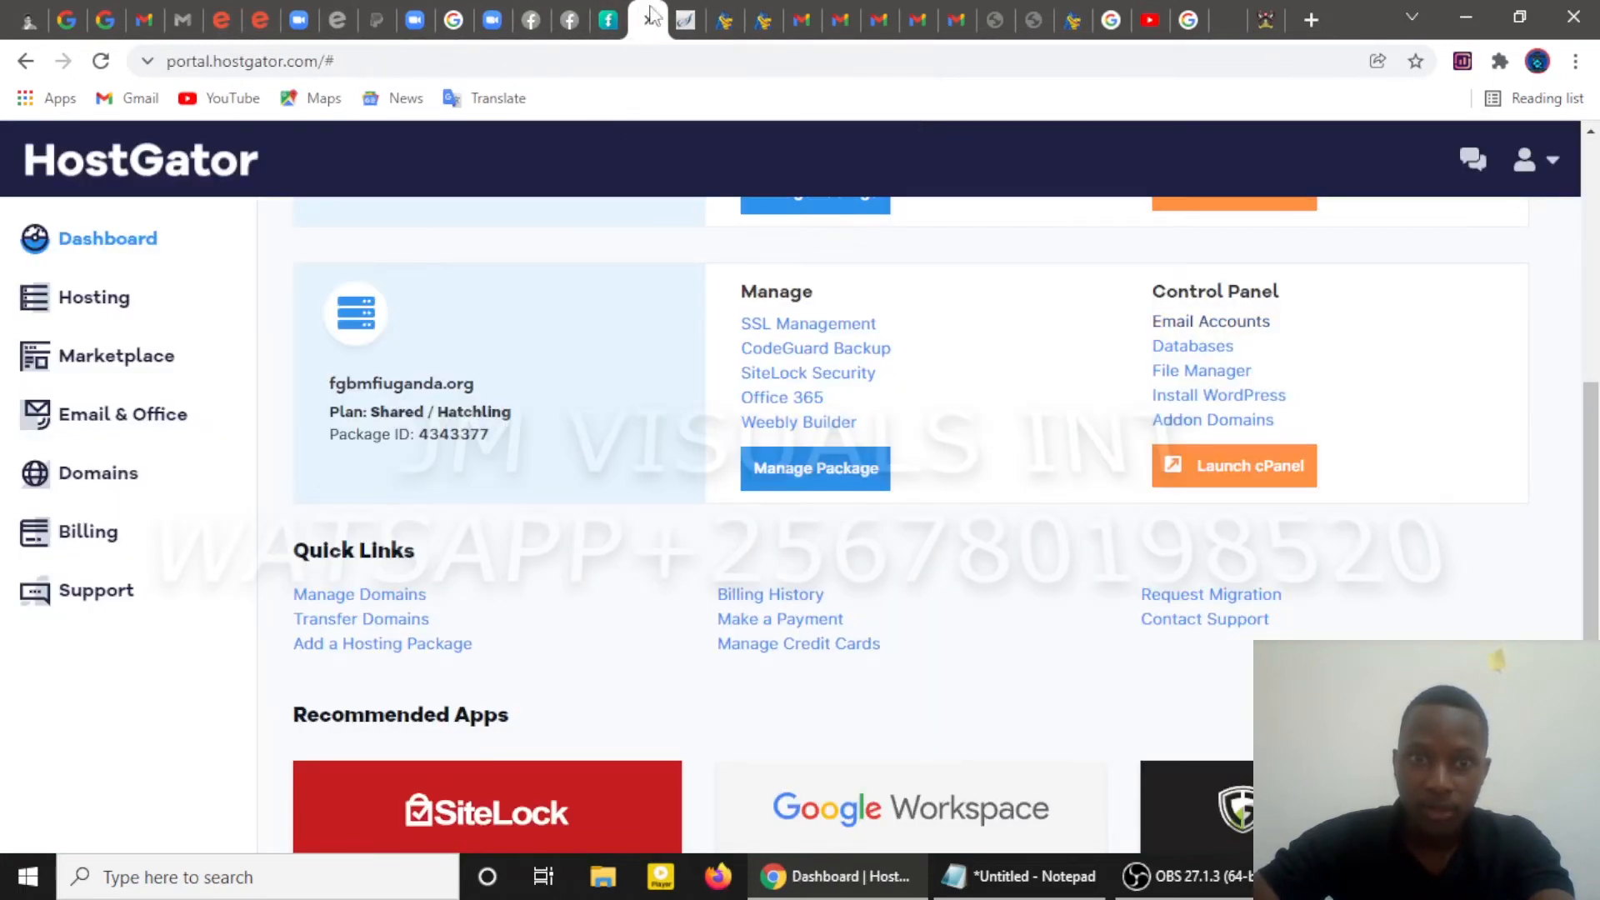
left_click(685, 20)
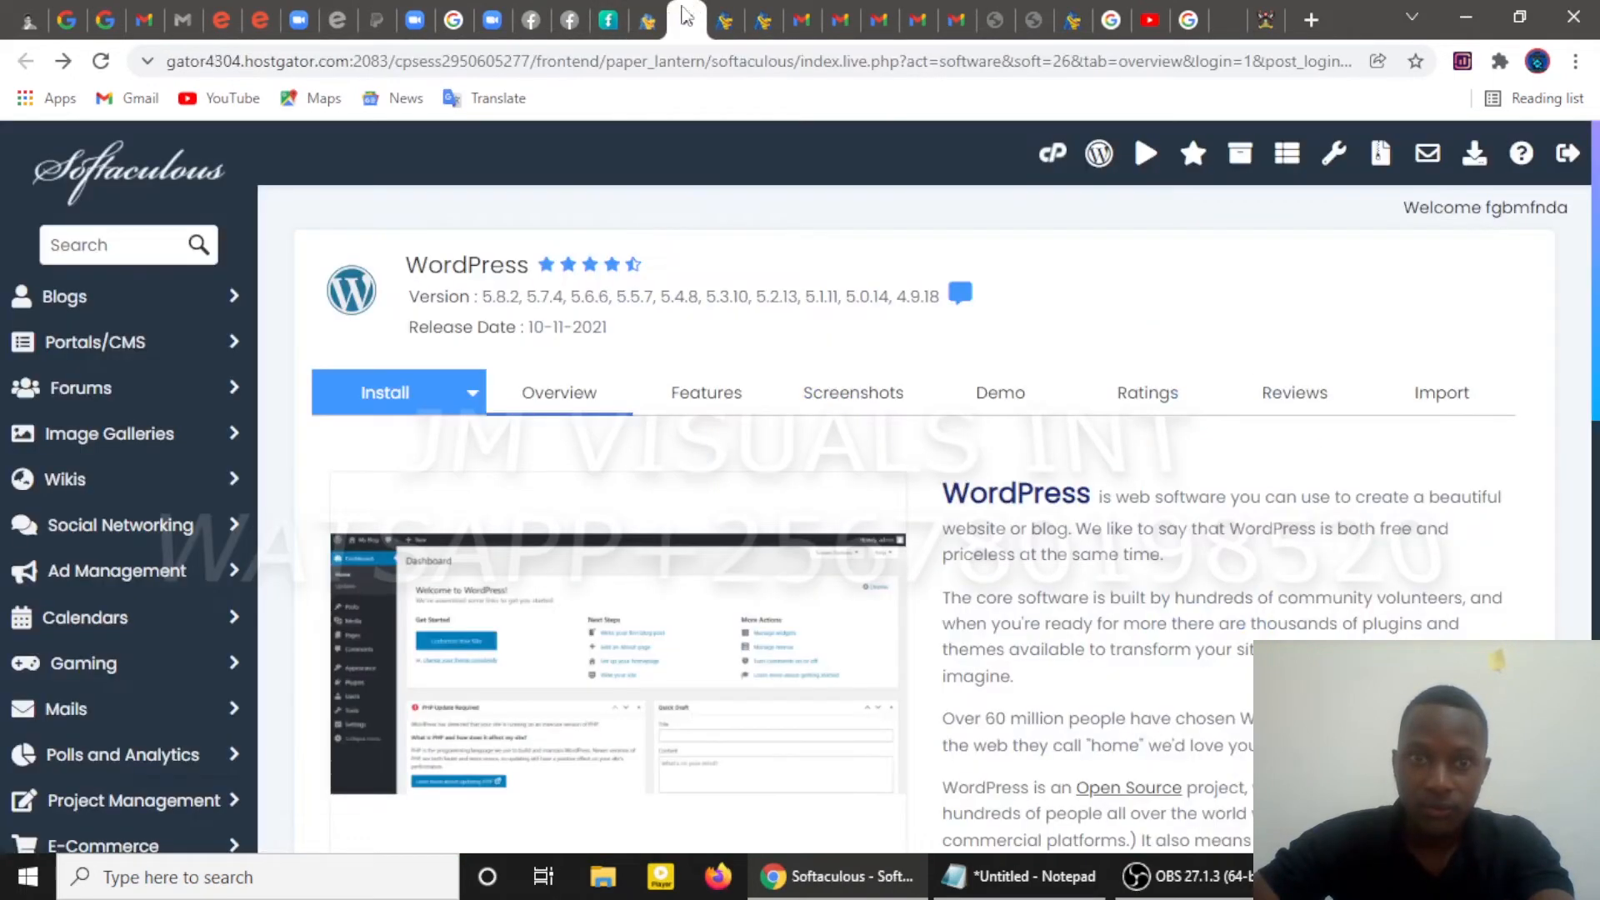
left_click(722, 20)
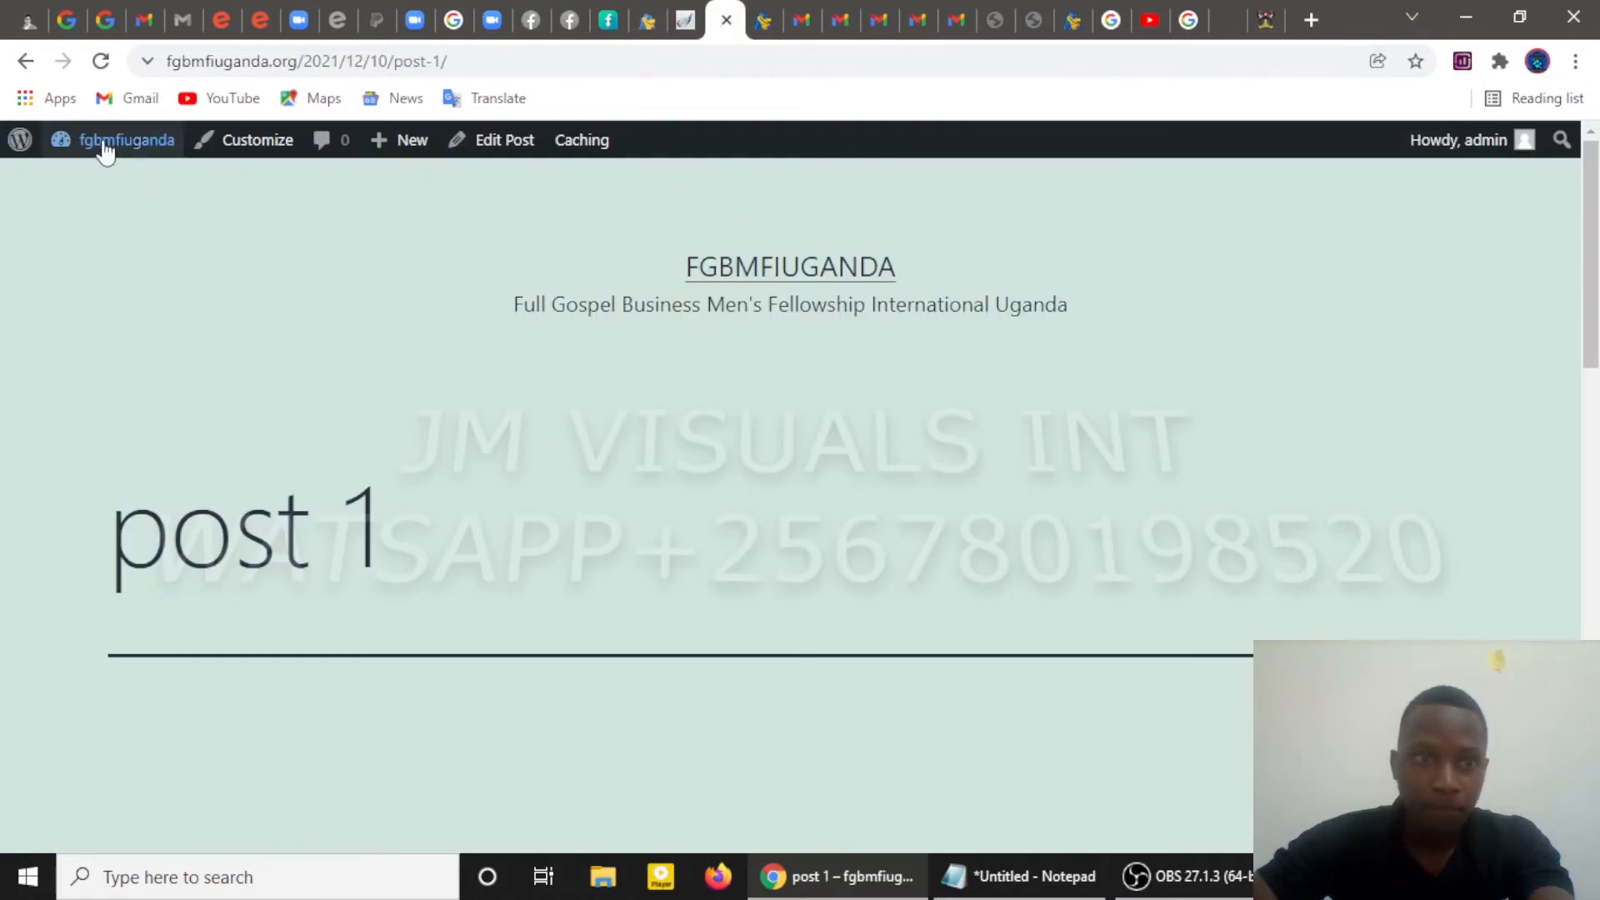
mouse_move(104, 144)
left_click(97, 182)
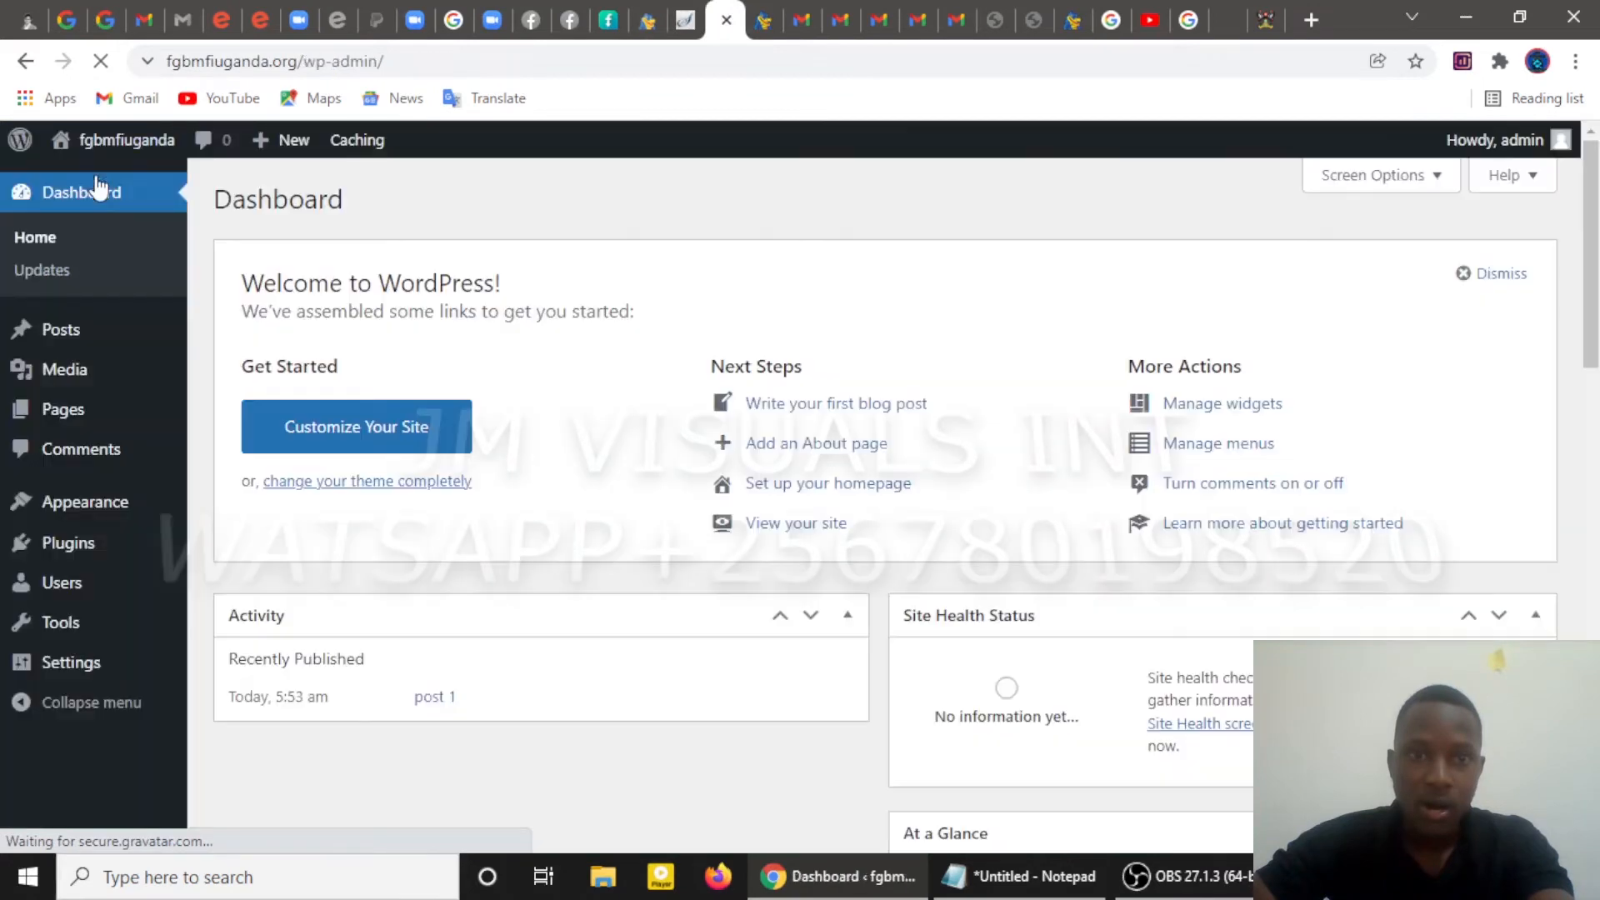
Open the list of all posts in the WordPress admin area
mouse_move(87, 410)
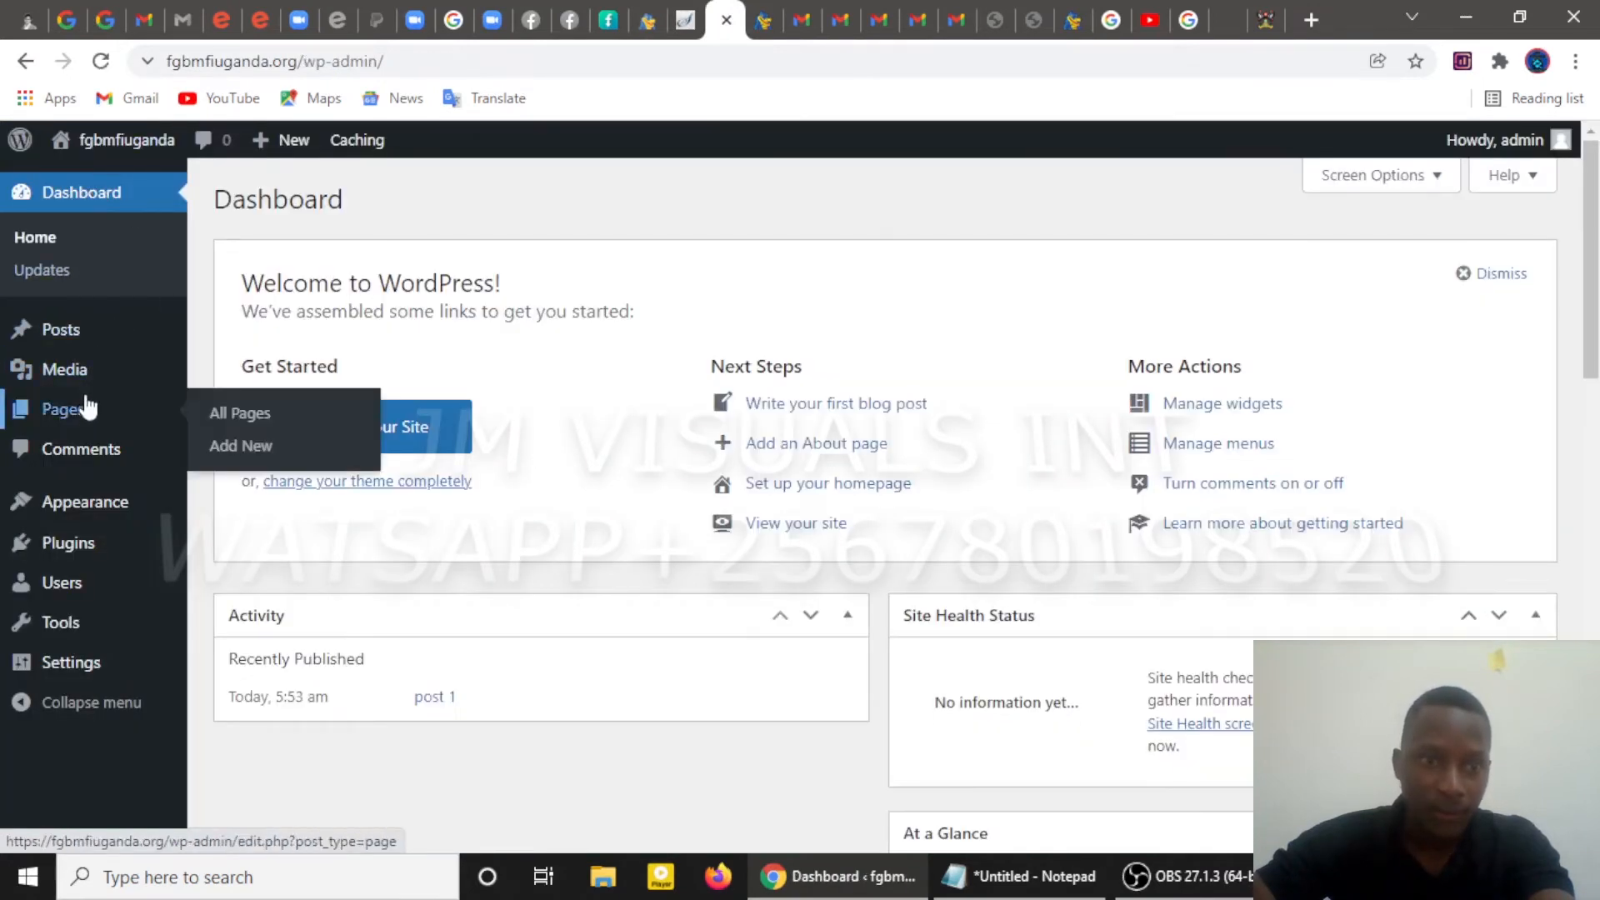
mouse_move(106, 346)
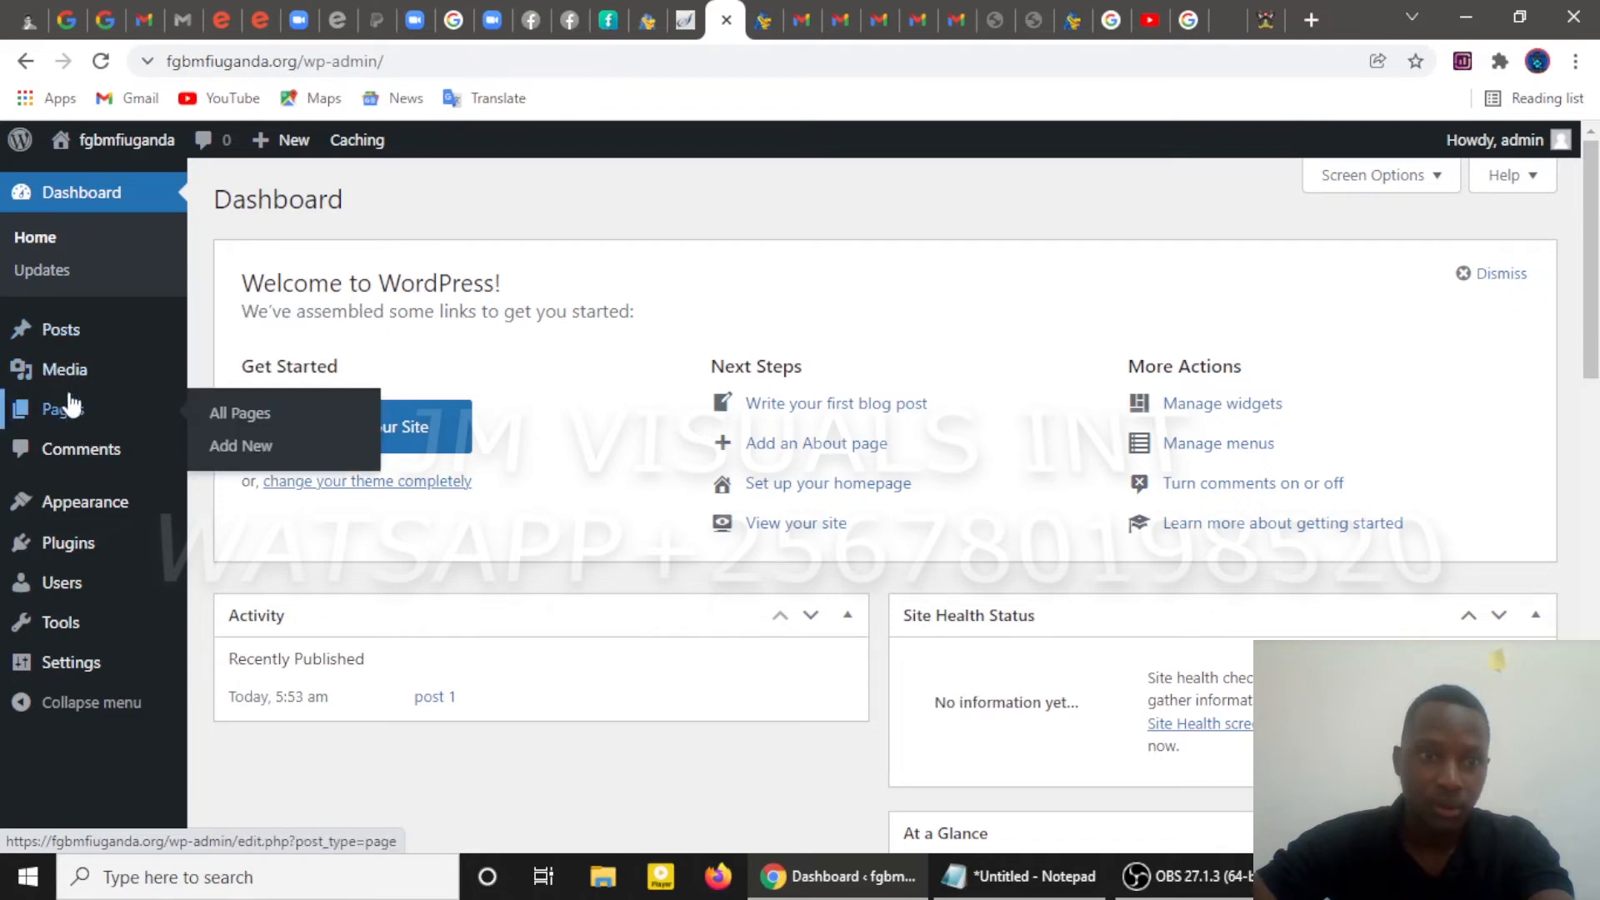
left_click(225, 330)
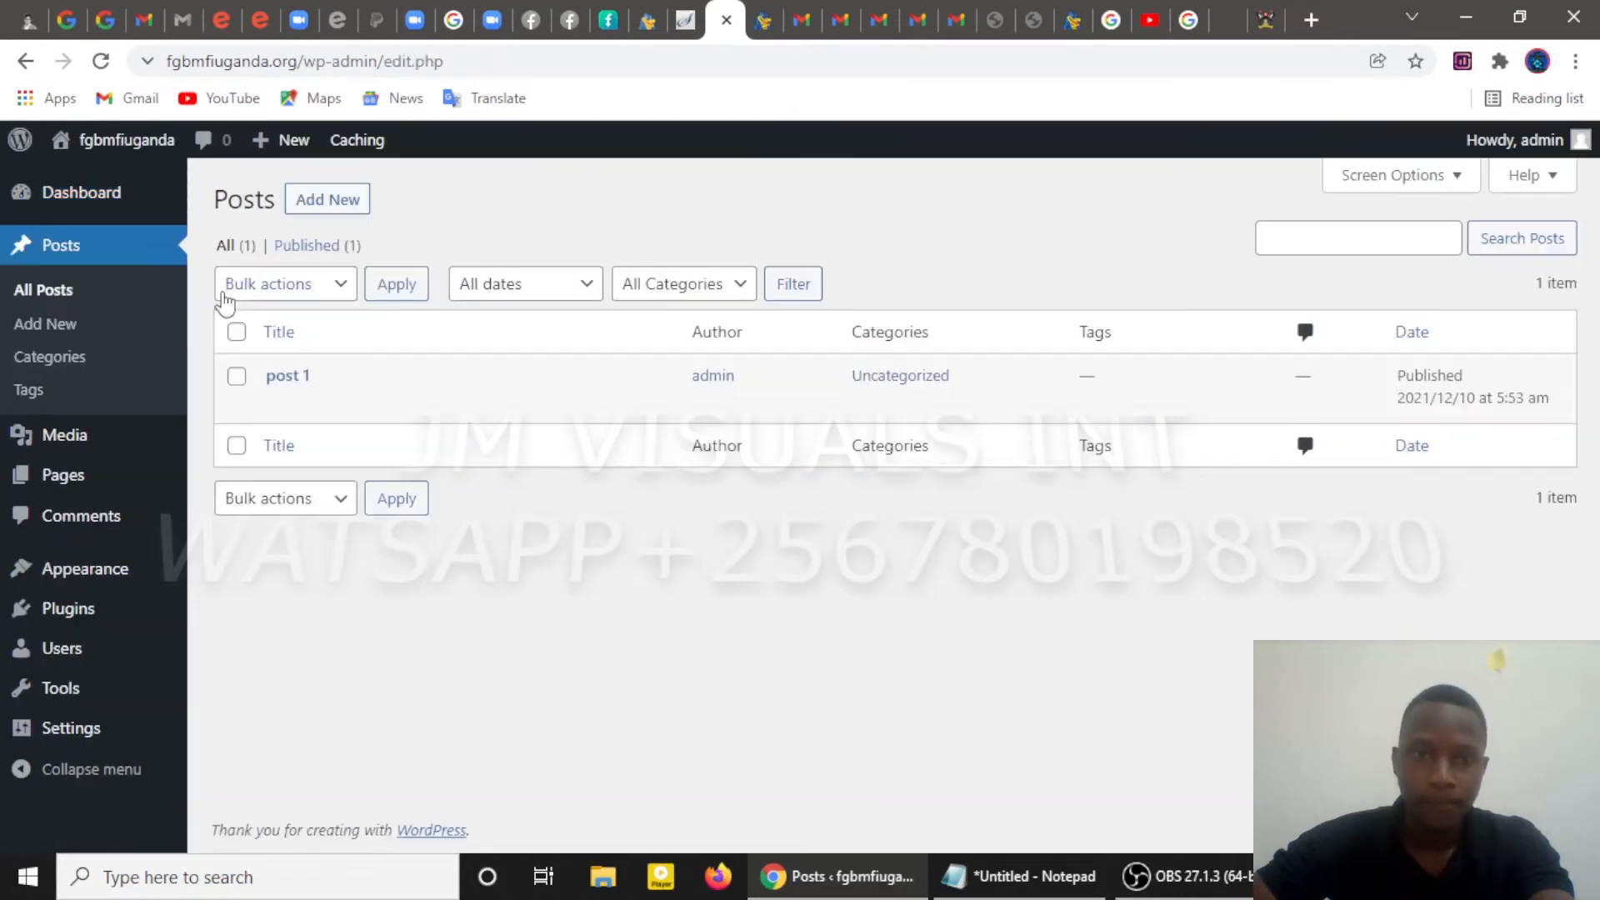
Move "post 1" to the trash and delete it permanently from there
mouse_move(304, 400)
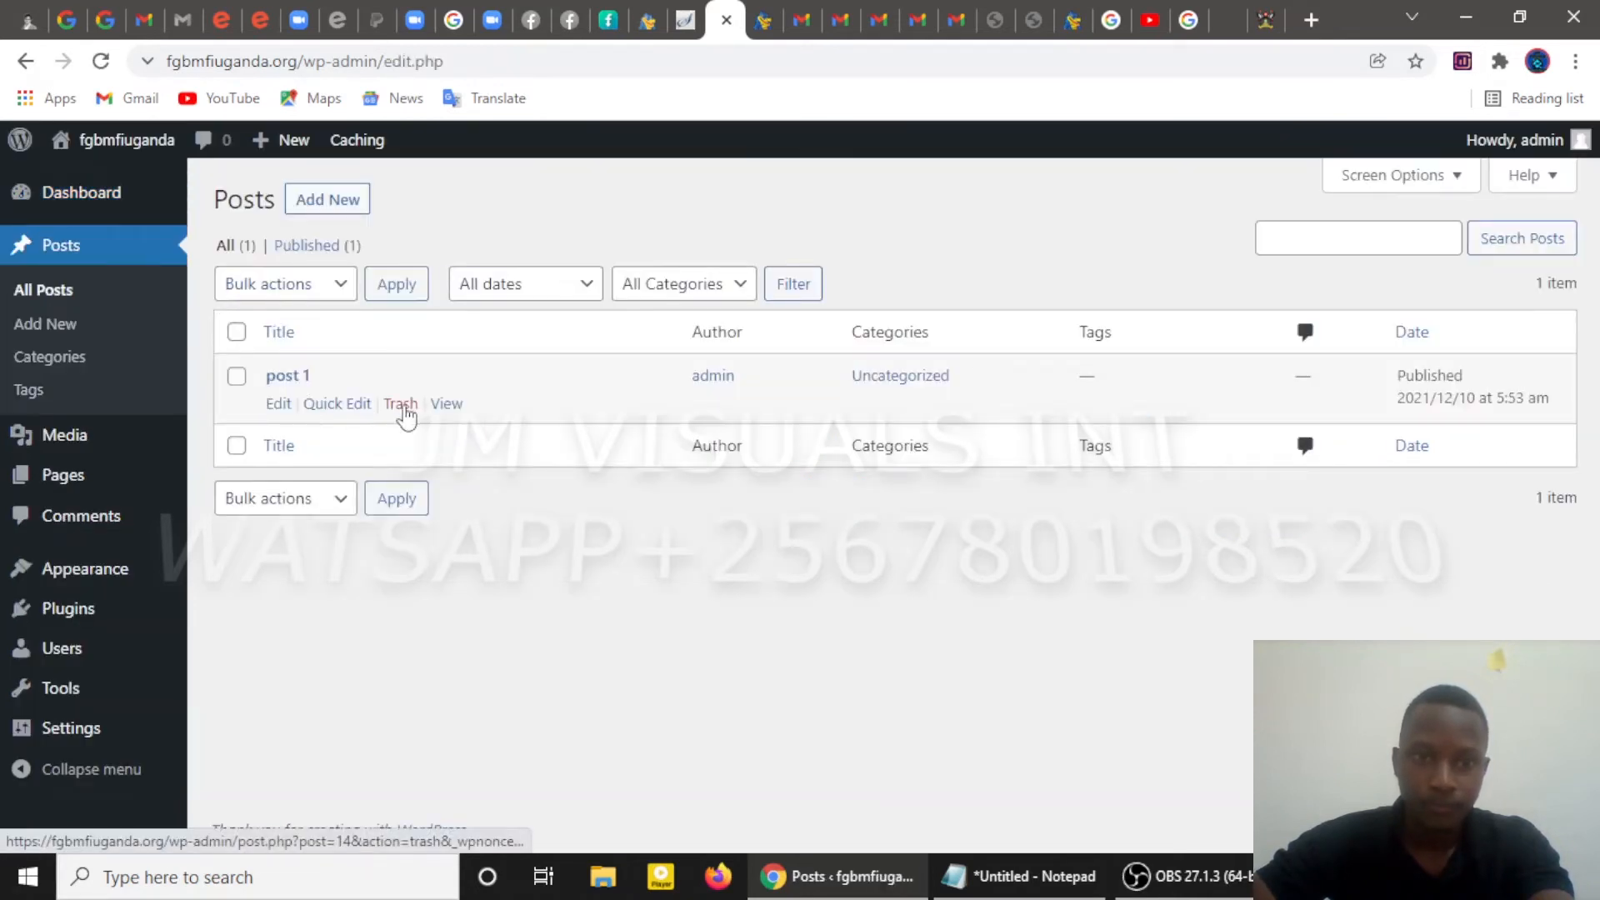
left_click(402, 407)
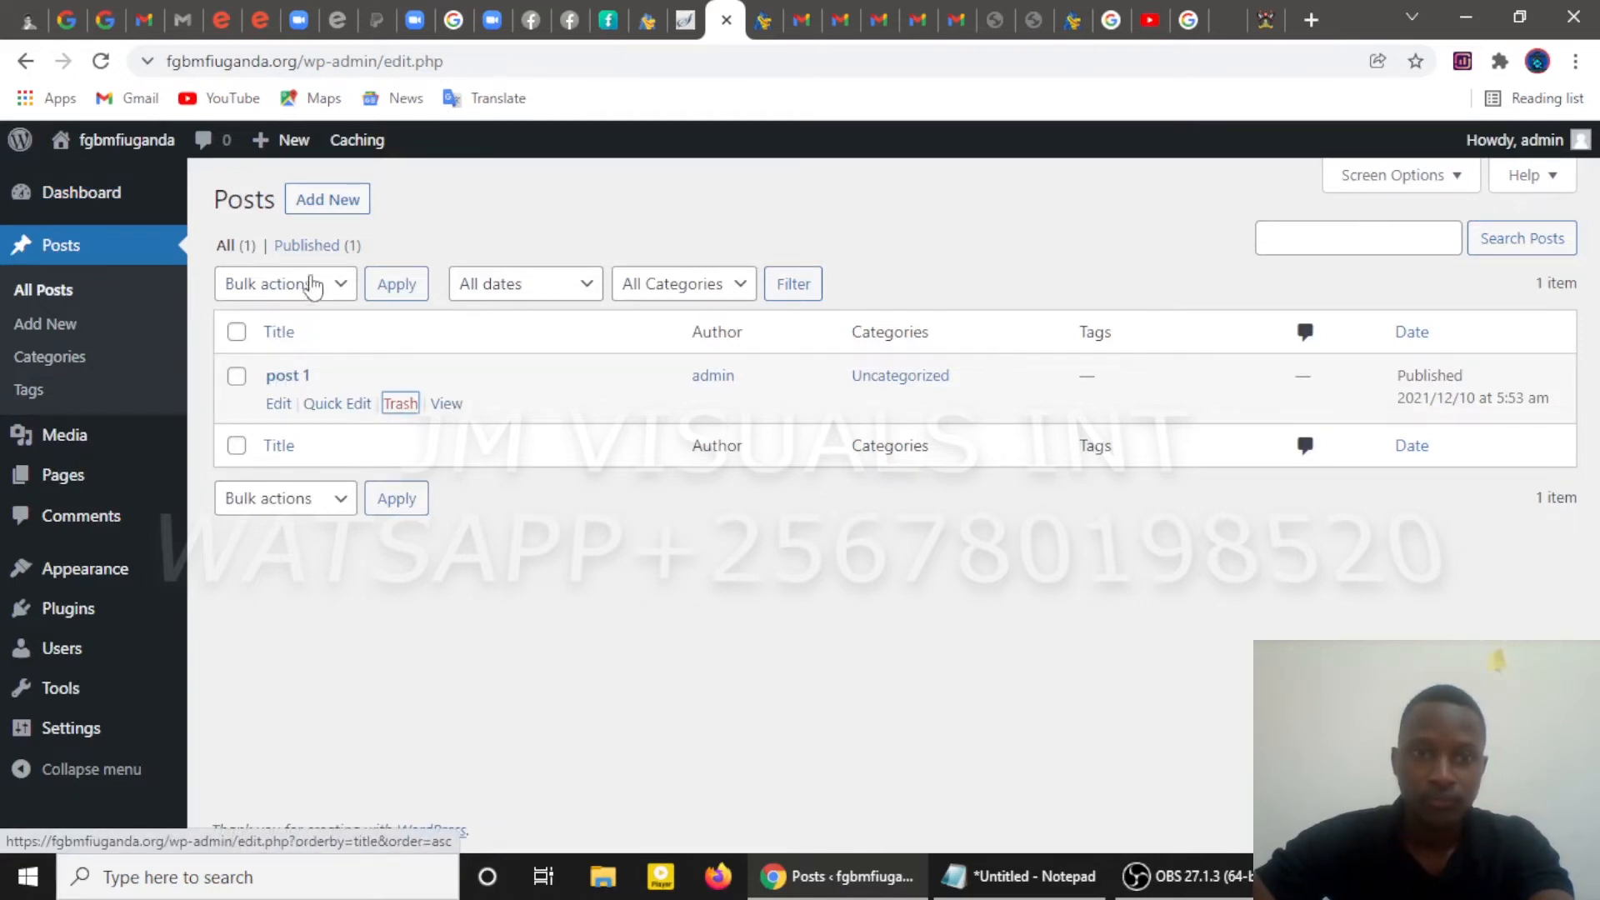
left_click(405, 406)
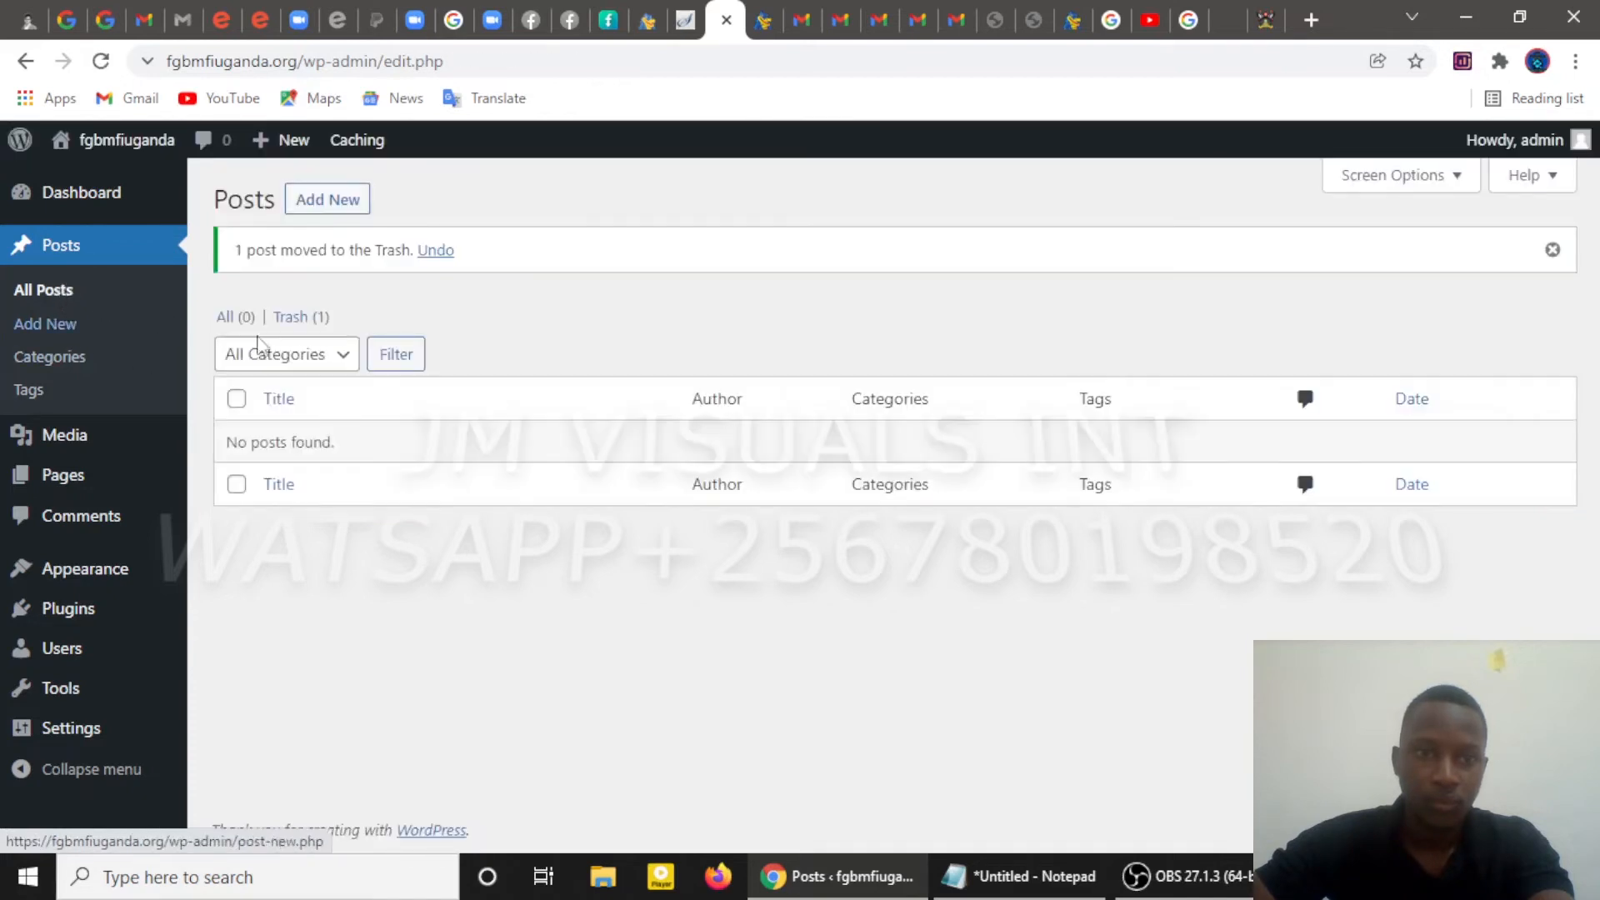
left_click(302, 325)
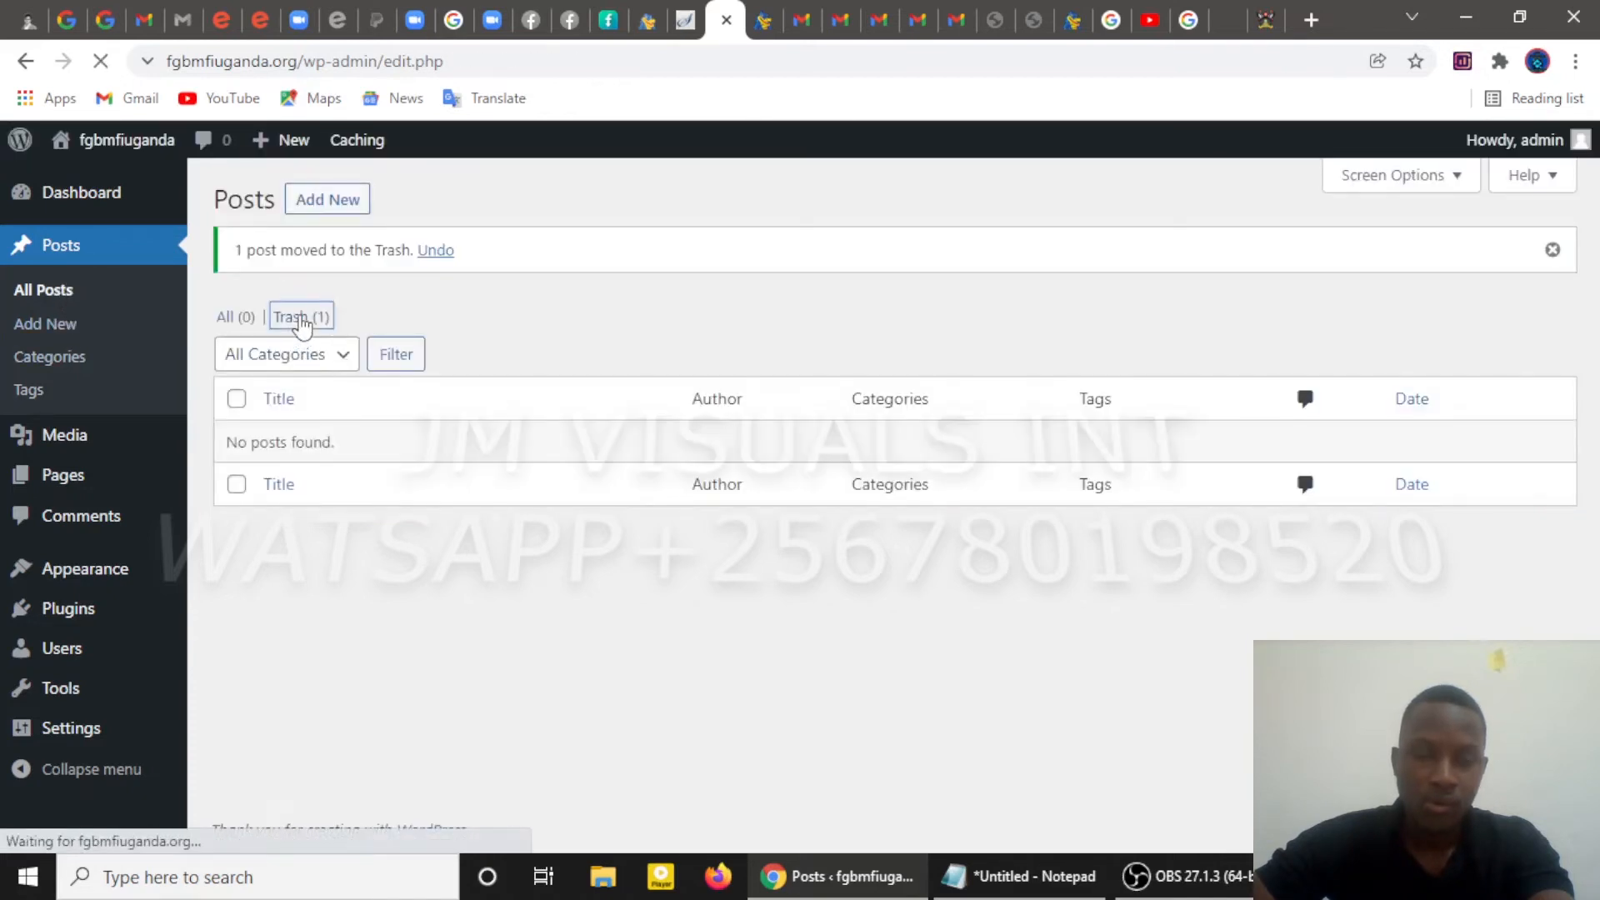
left_click(414, 406)
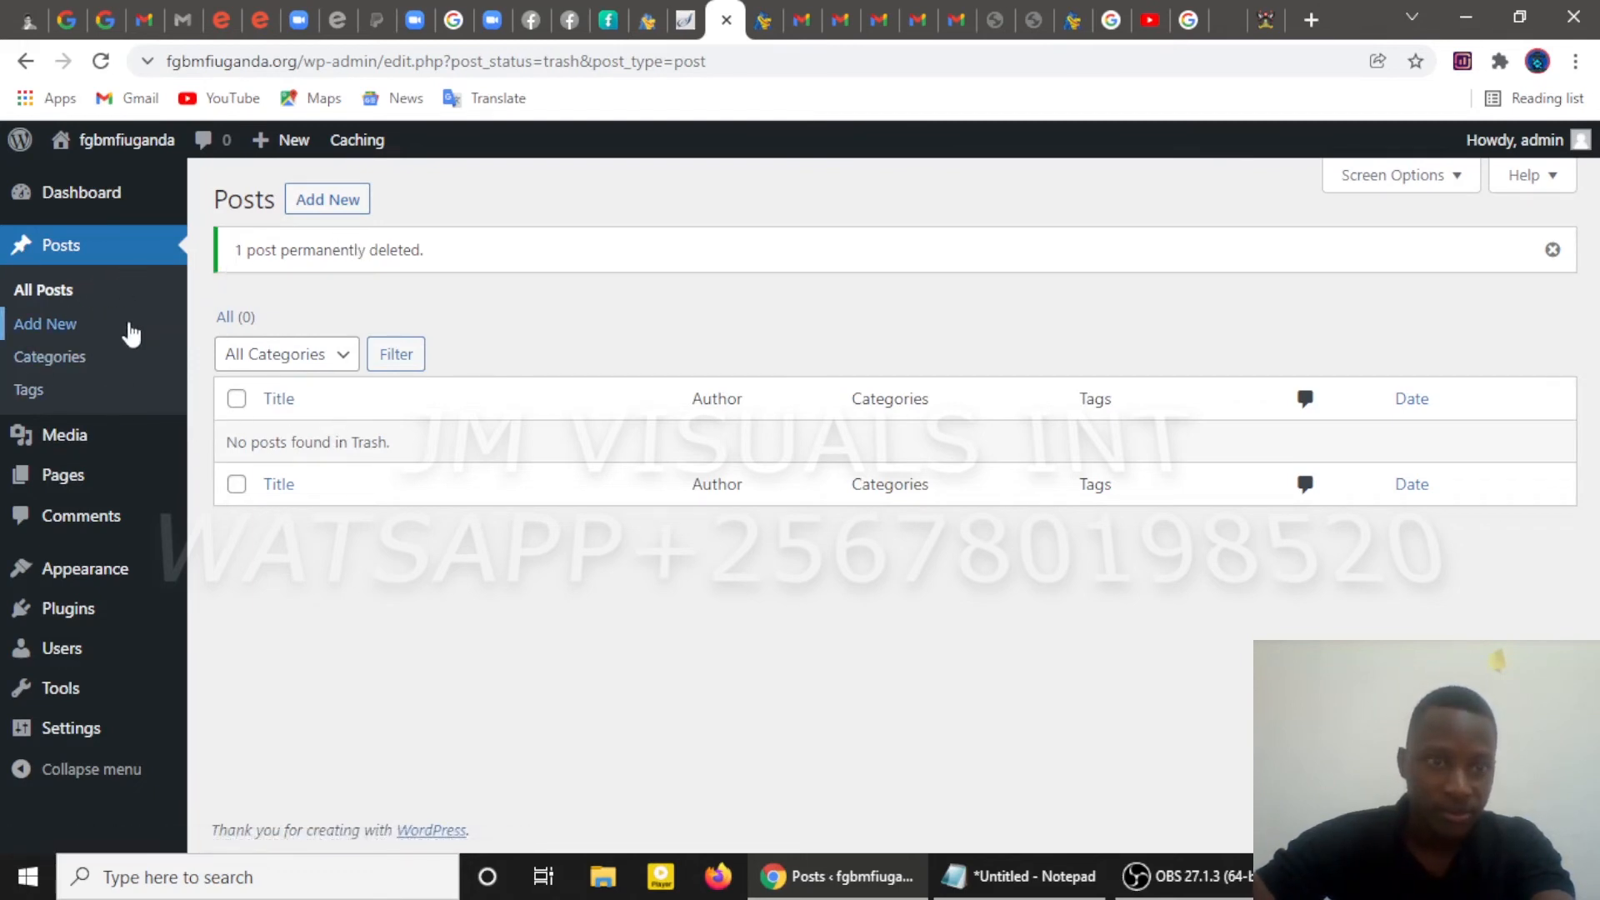
Open the list of all pages in the WordPress admin area and start a new page
mouse_move(80, 482)
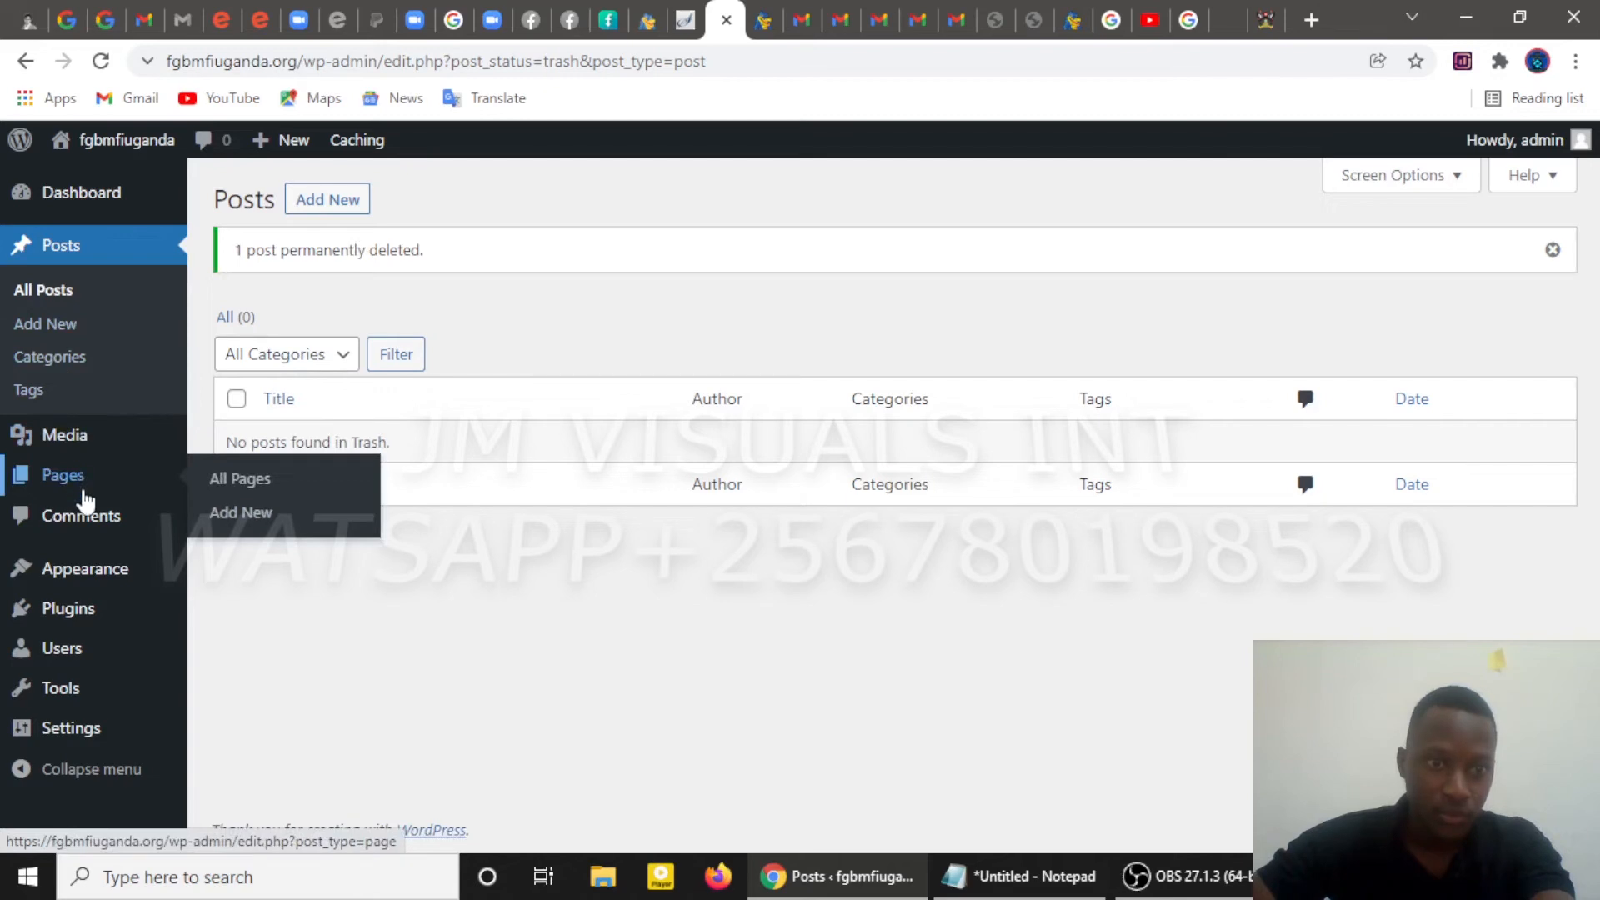
left_click(231, 493)
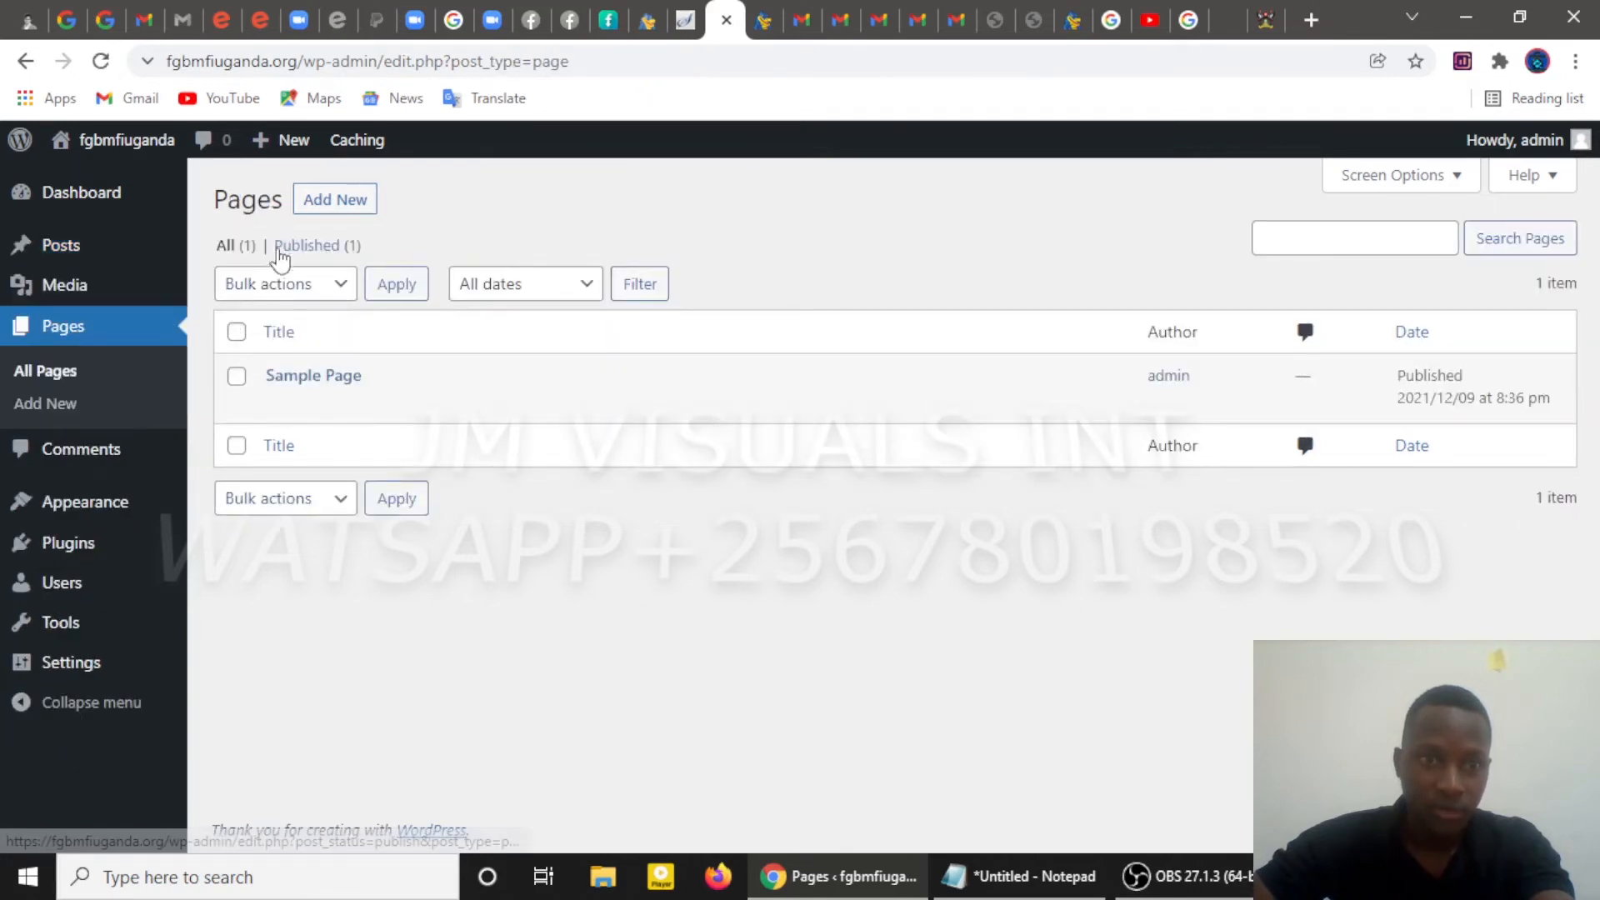
mouse_move(305, 381)
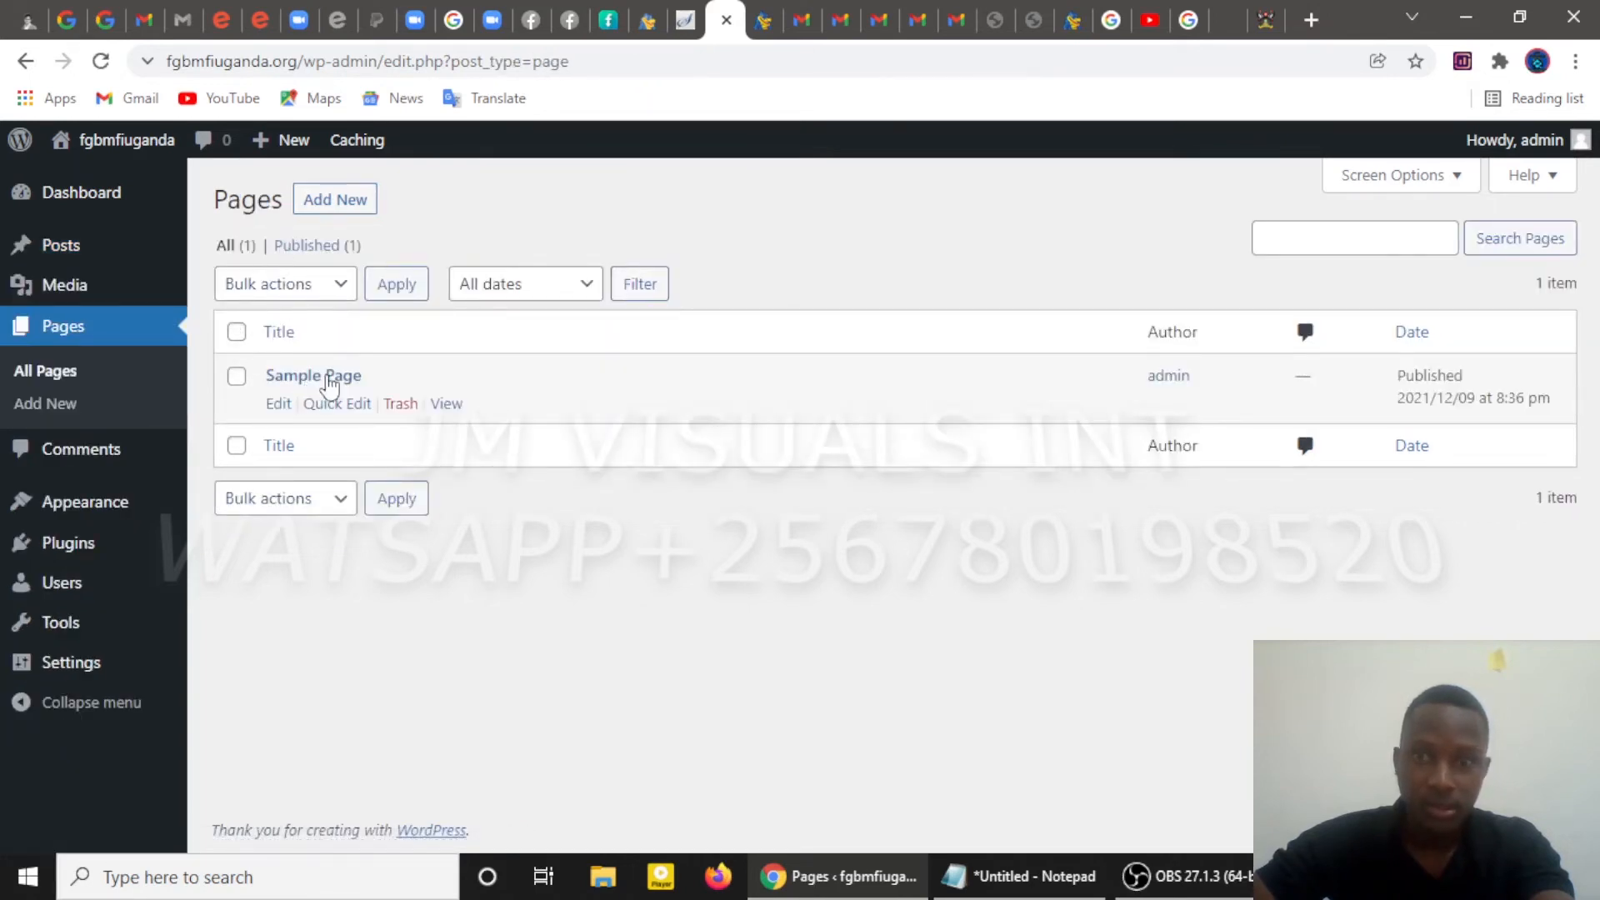
left_click(344, 216)
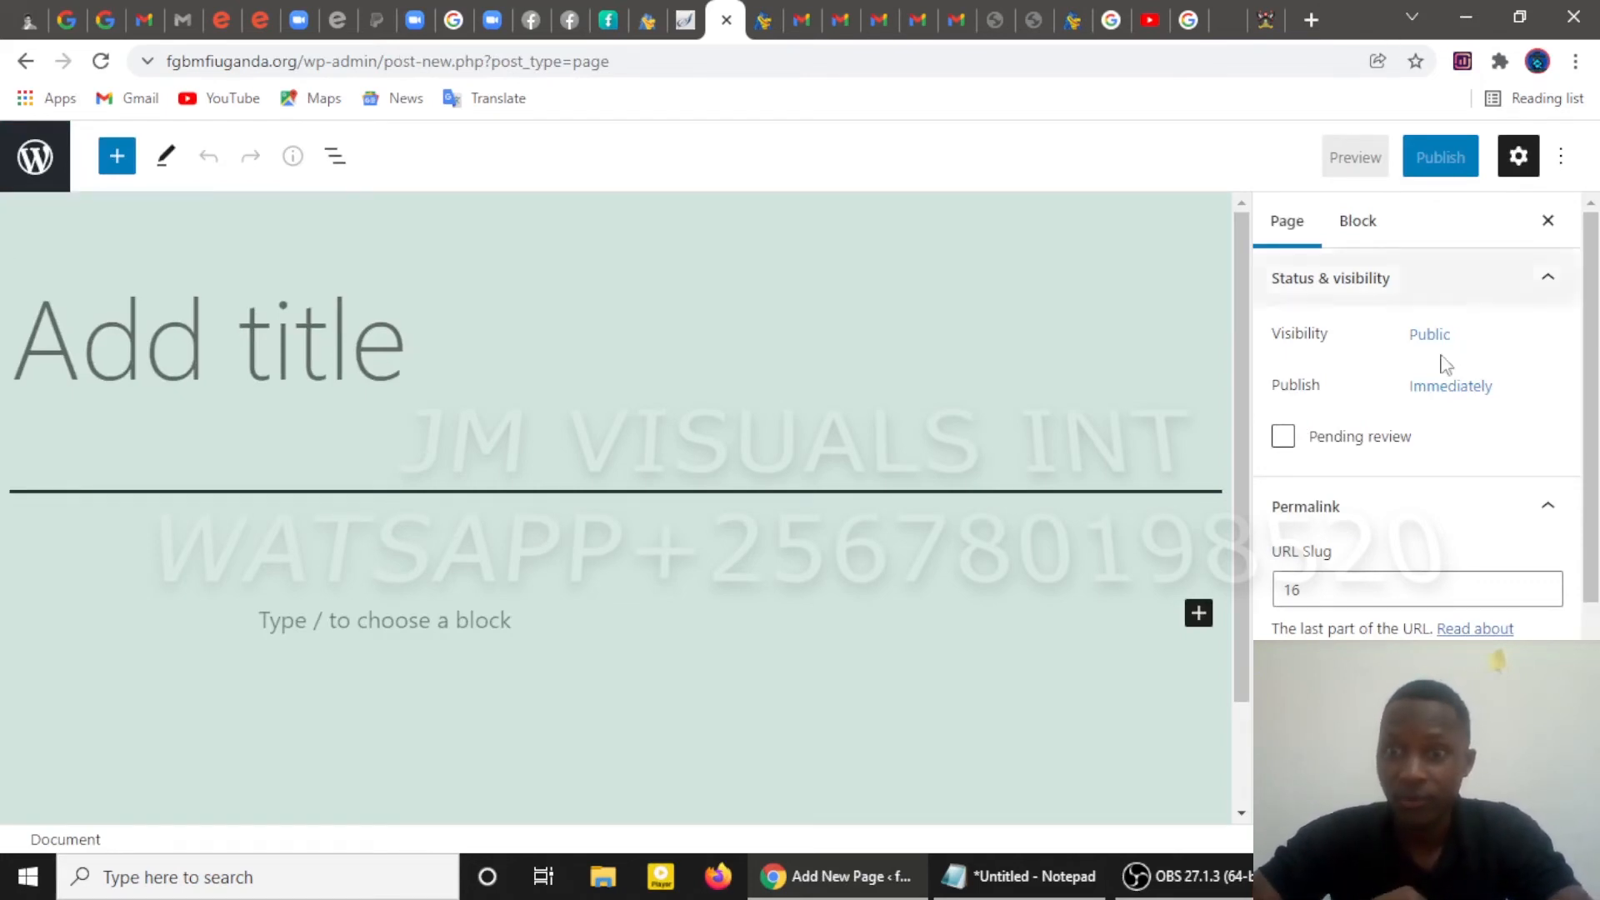
Title the new page "home" and enter "this is my home page" as its body text
scroll(1380, 511, "down", 4)
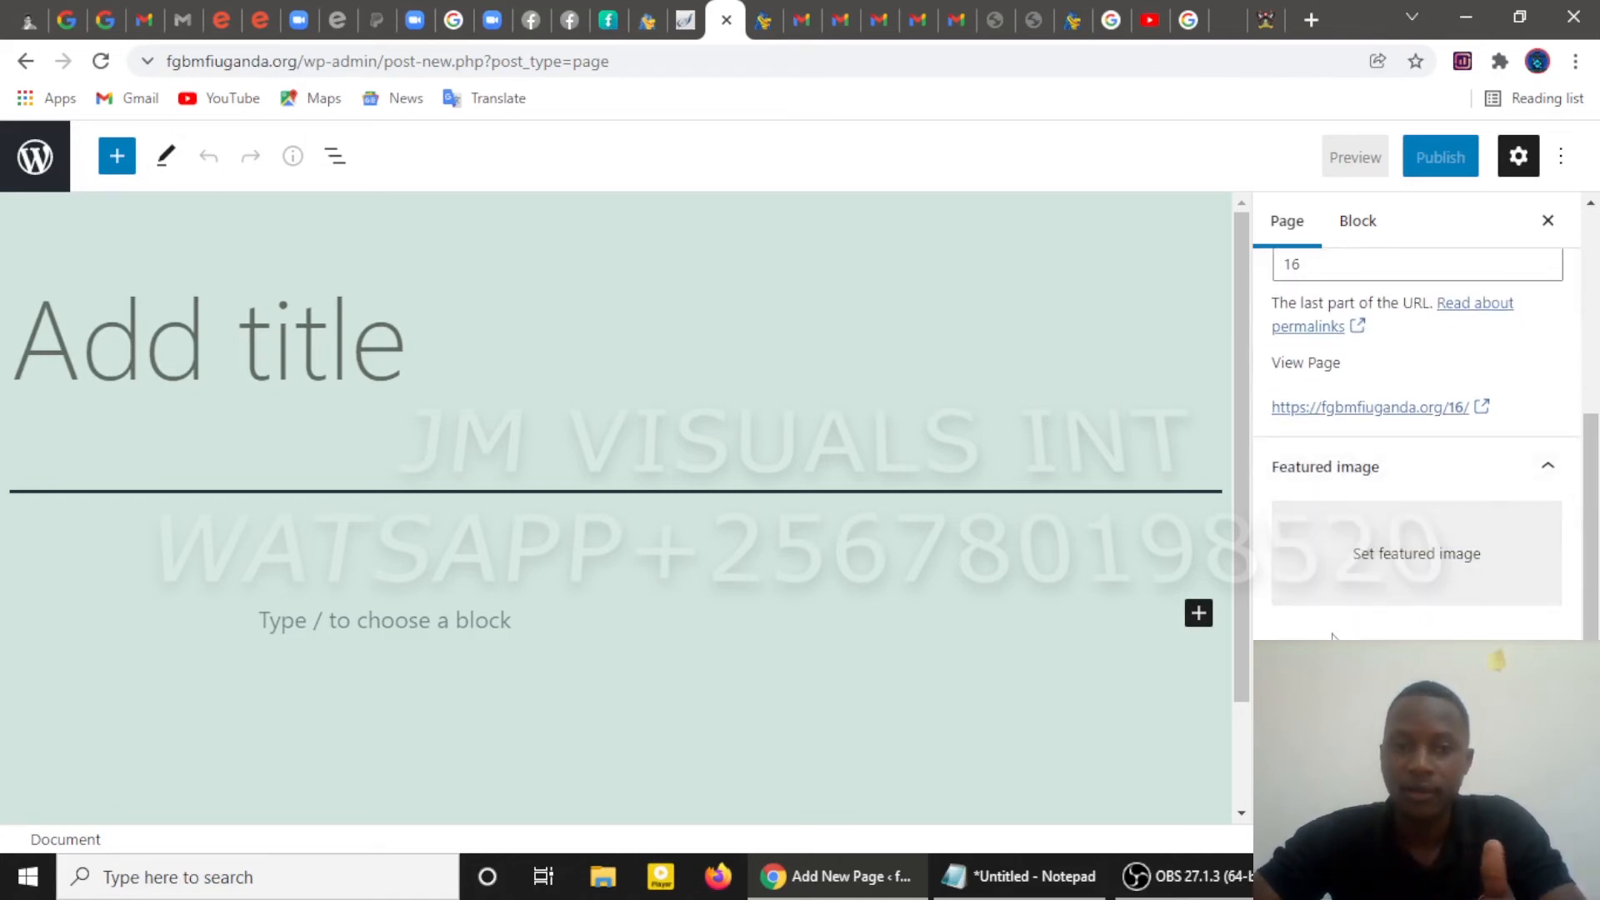
scroll(1314, 625, "up", 3)
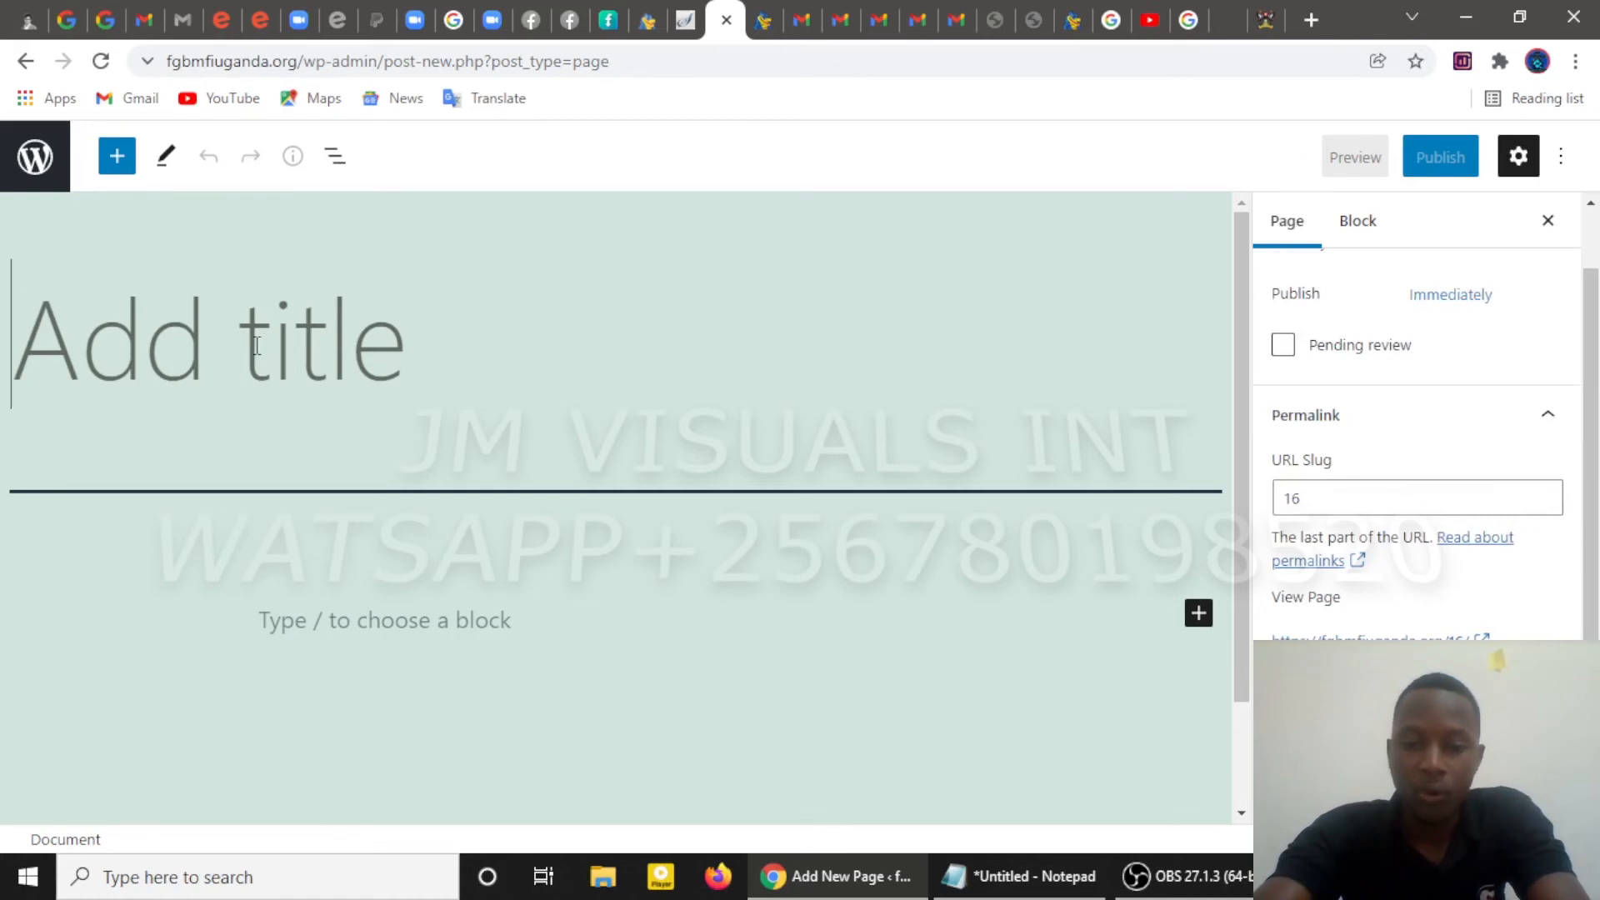
type("home")
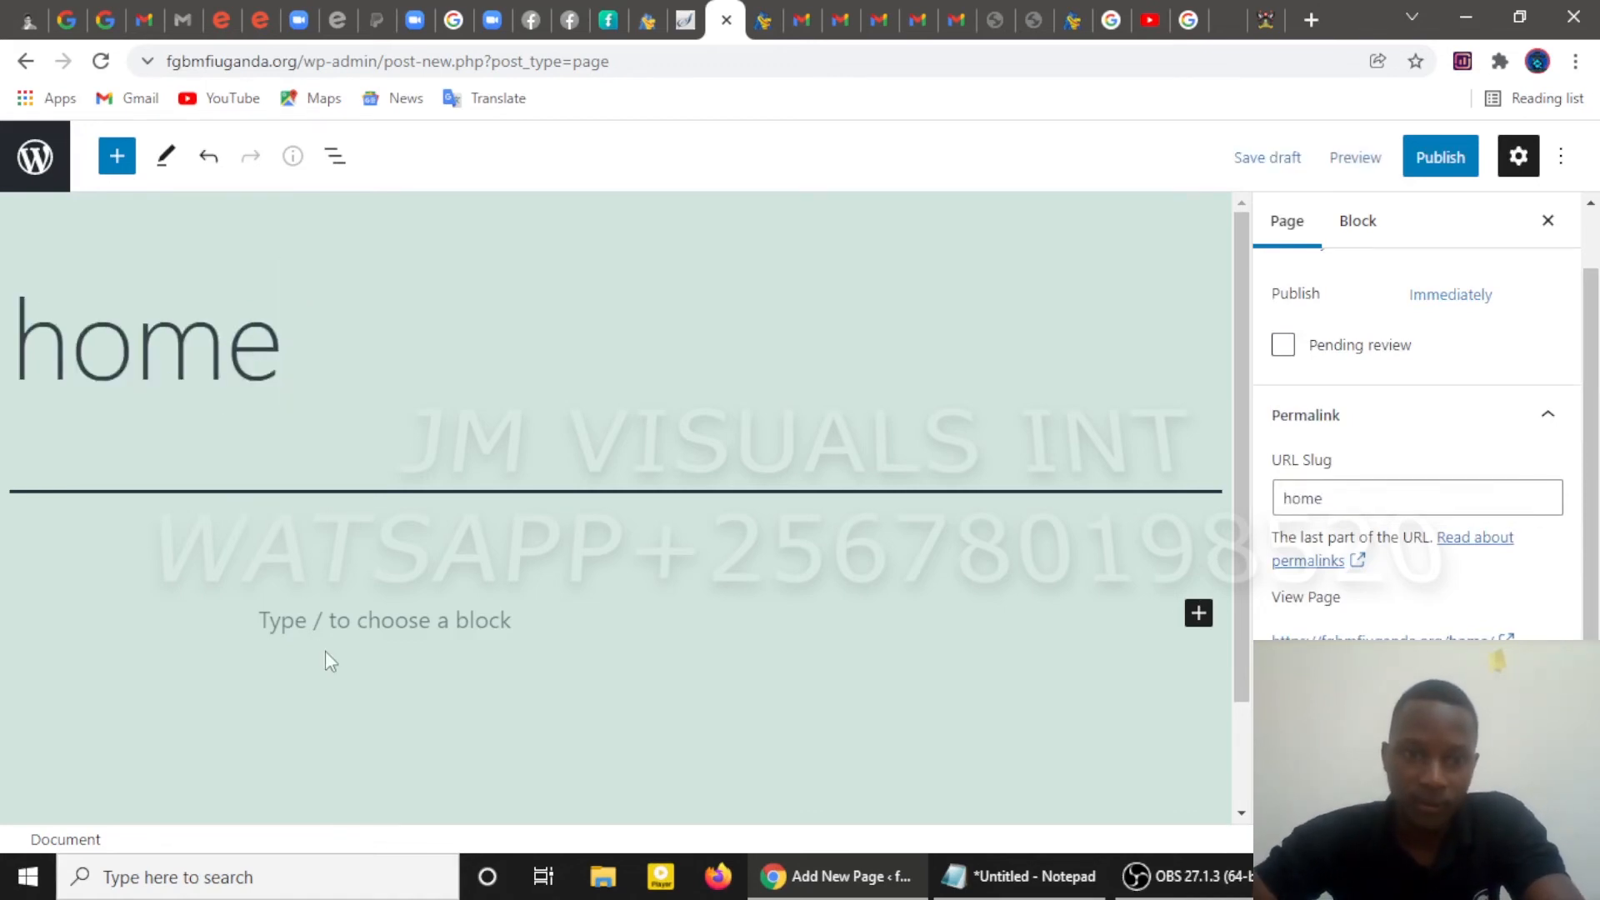
left_click(330, 627)
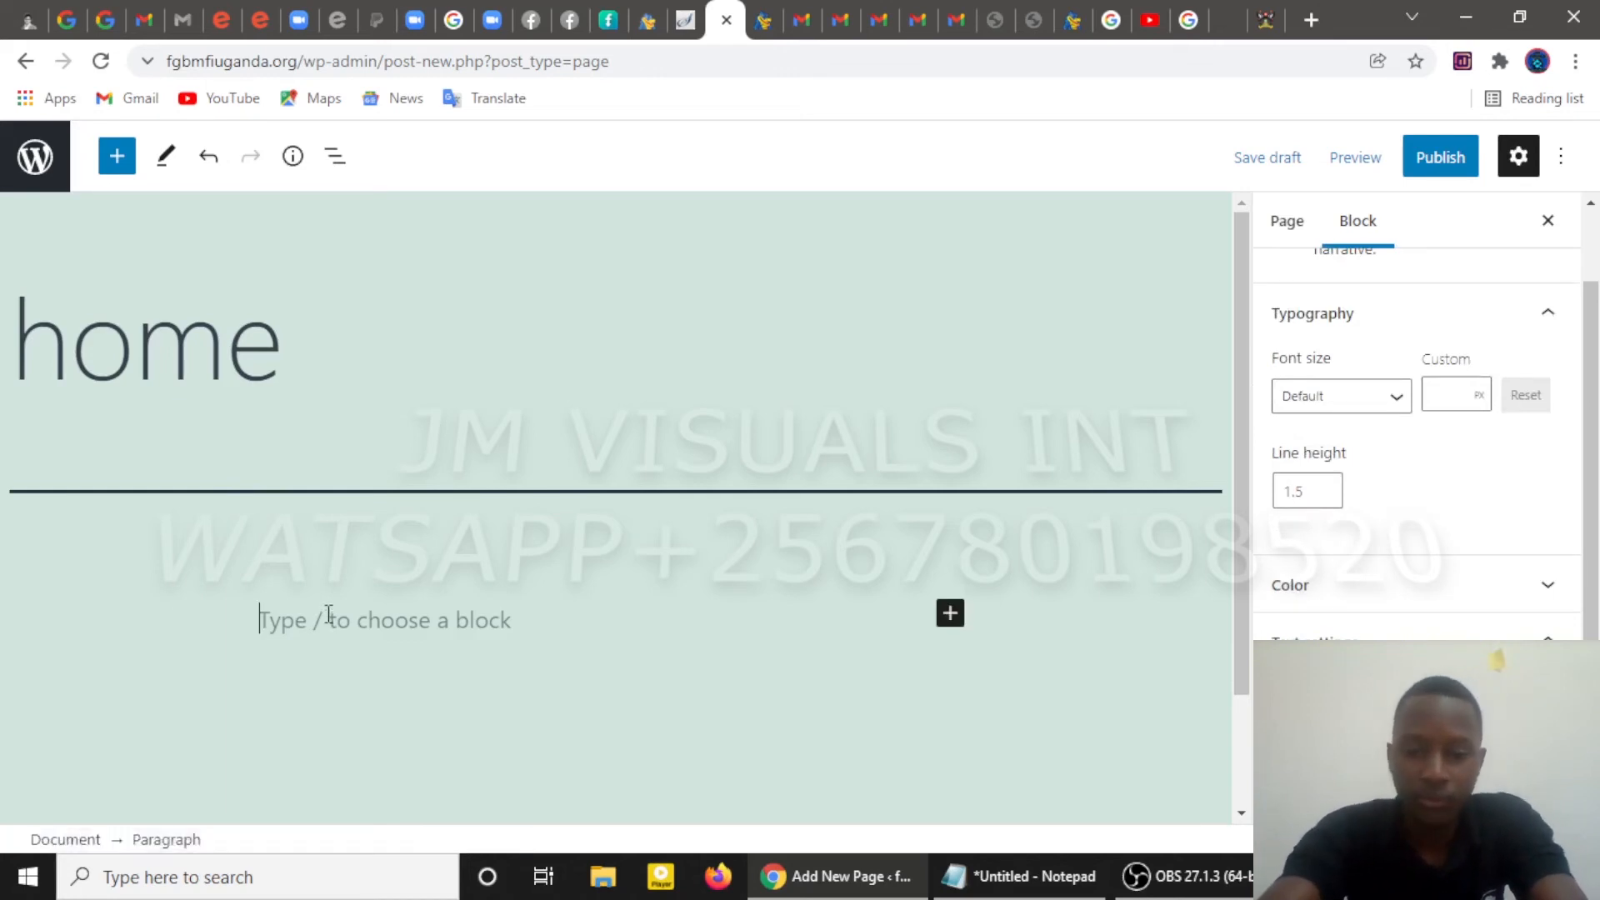
type("this is my")
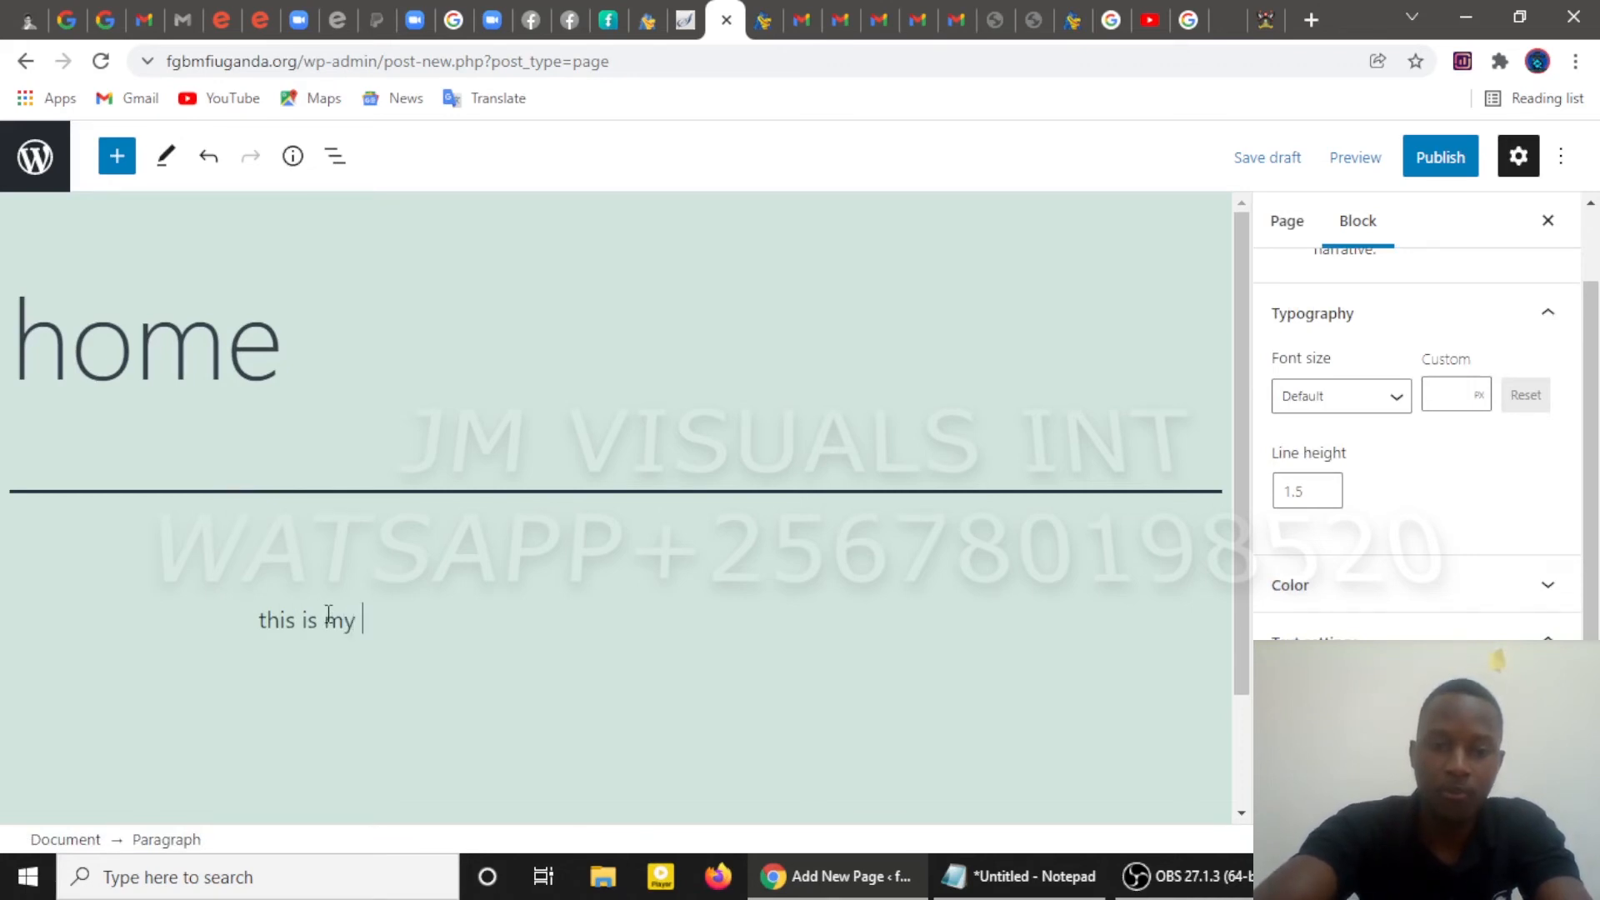
type(" home page")
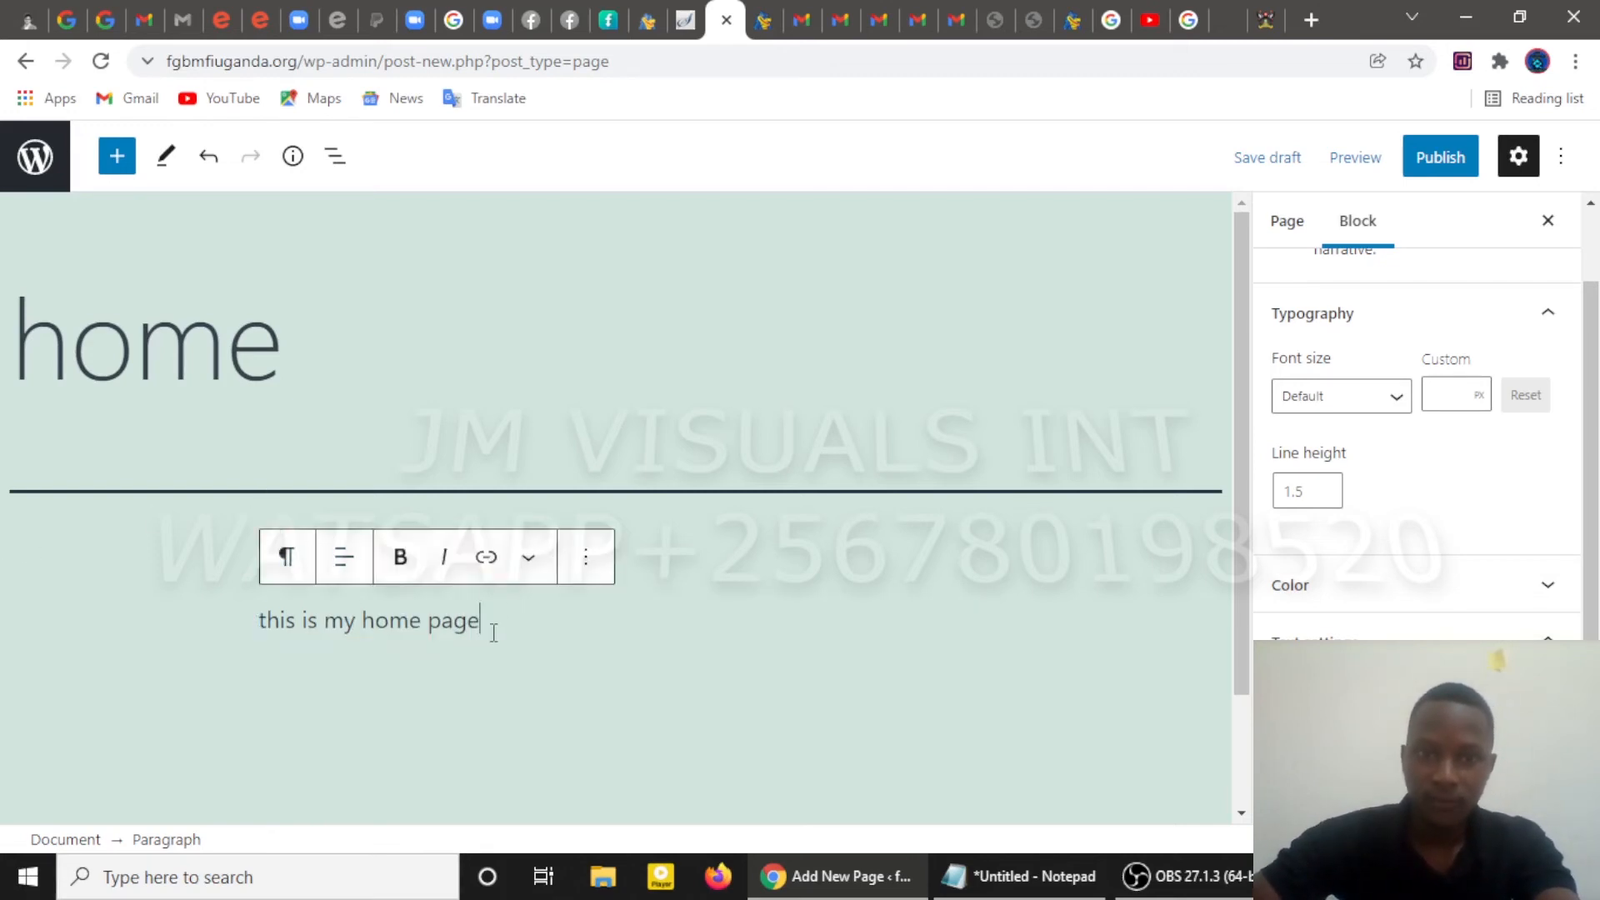
scroll(493, 632, "down", 2)
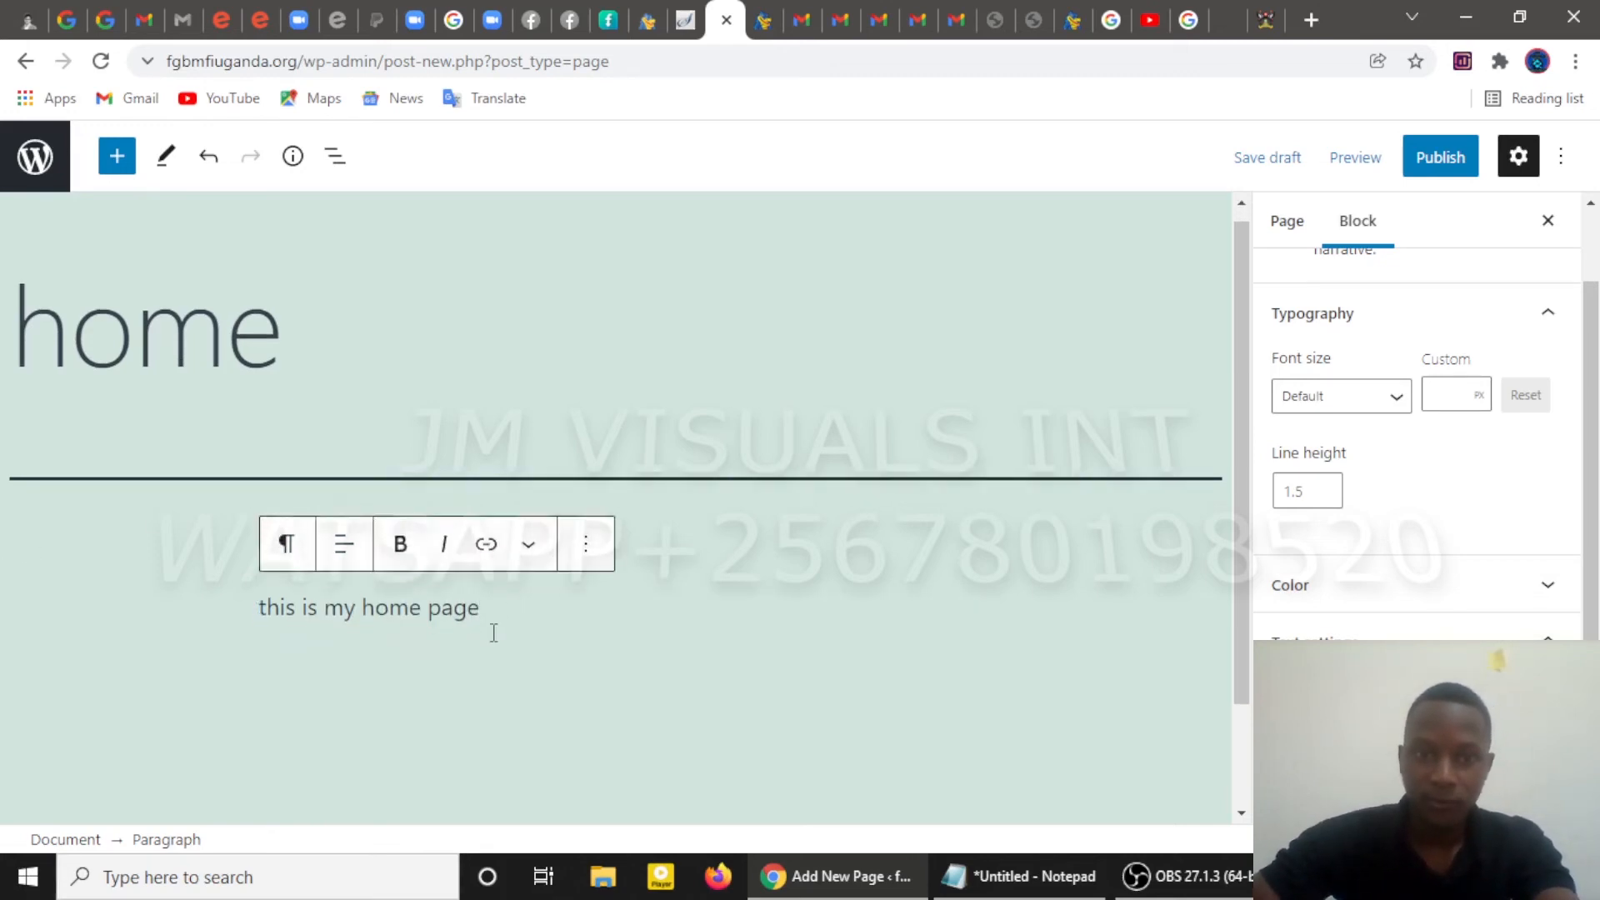
left_click(250, 653)
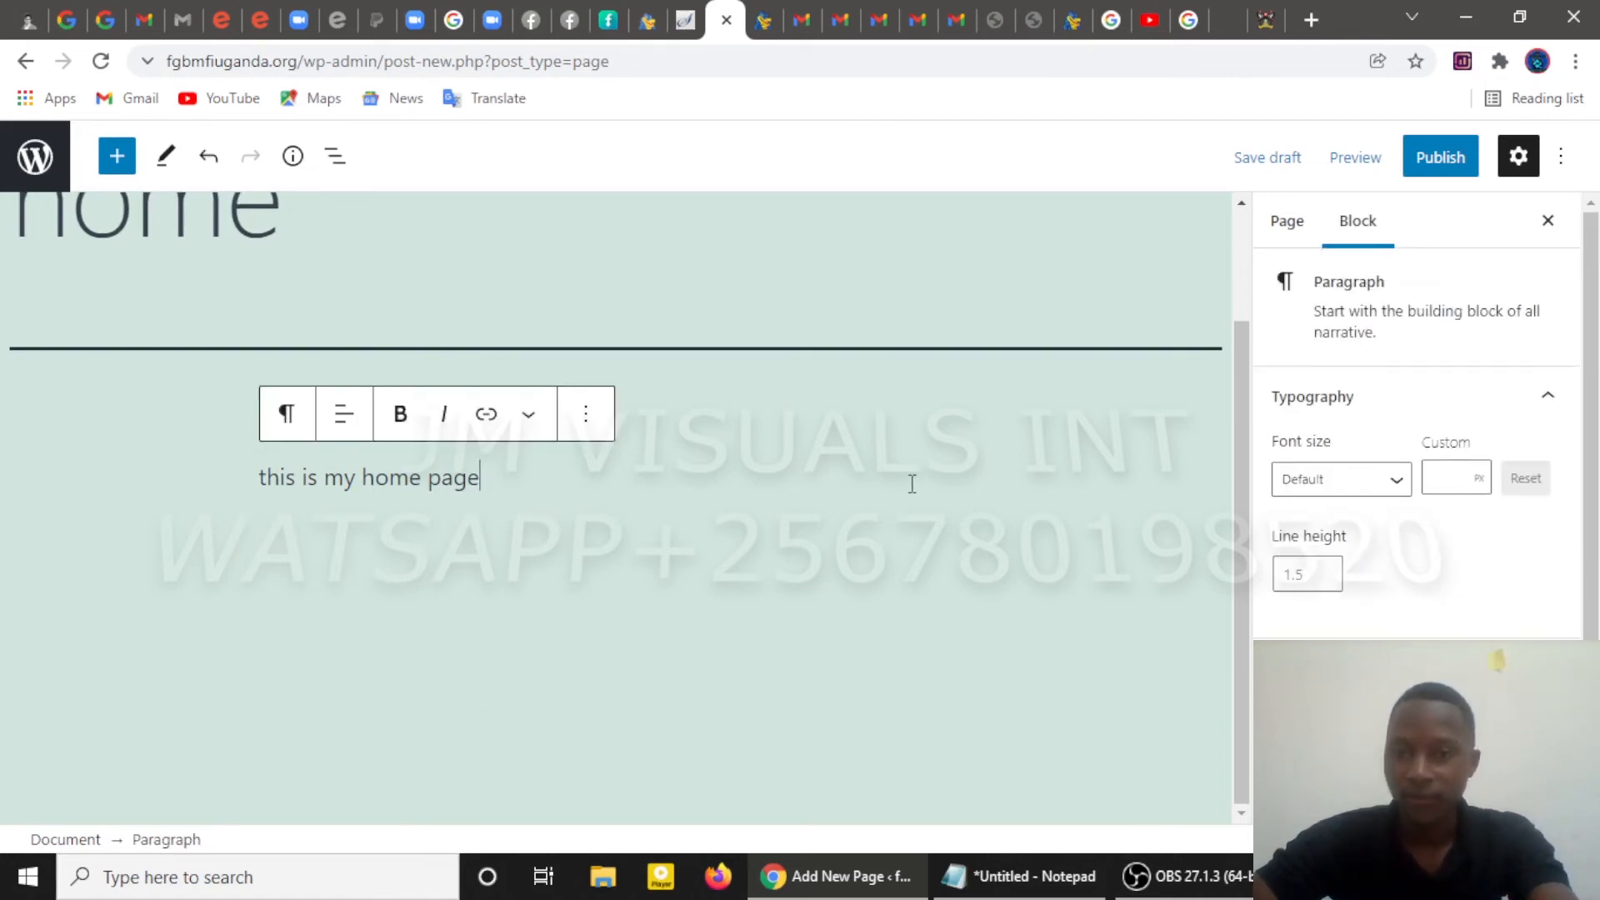
scroll(908, 473, "up", 2)
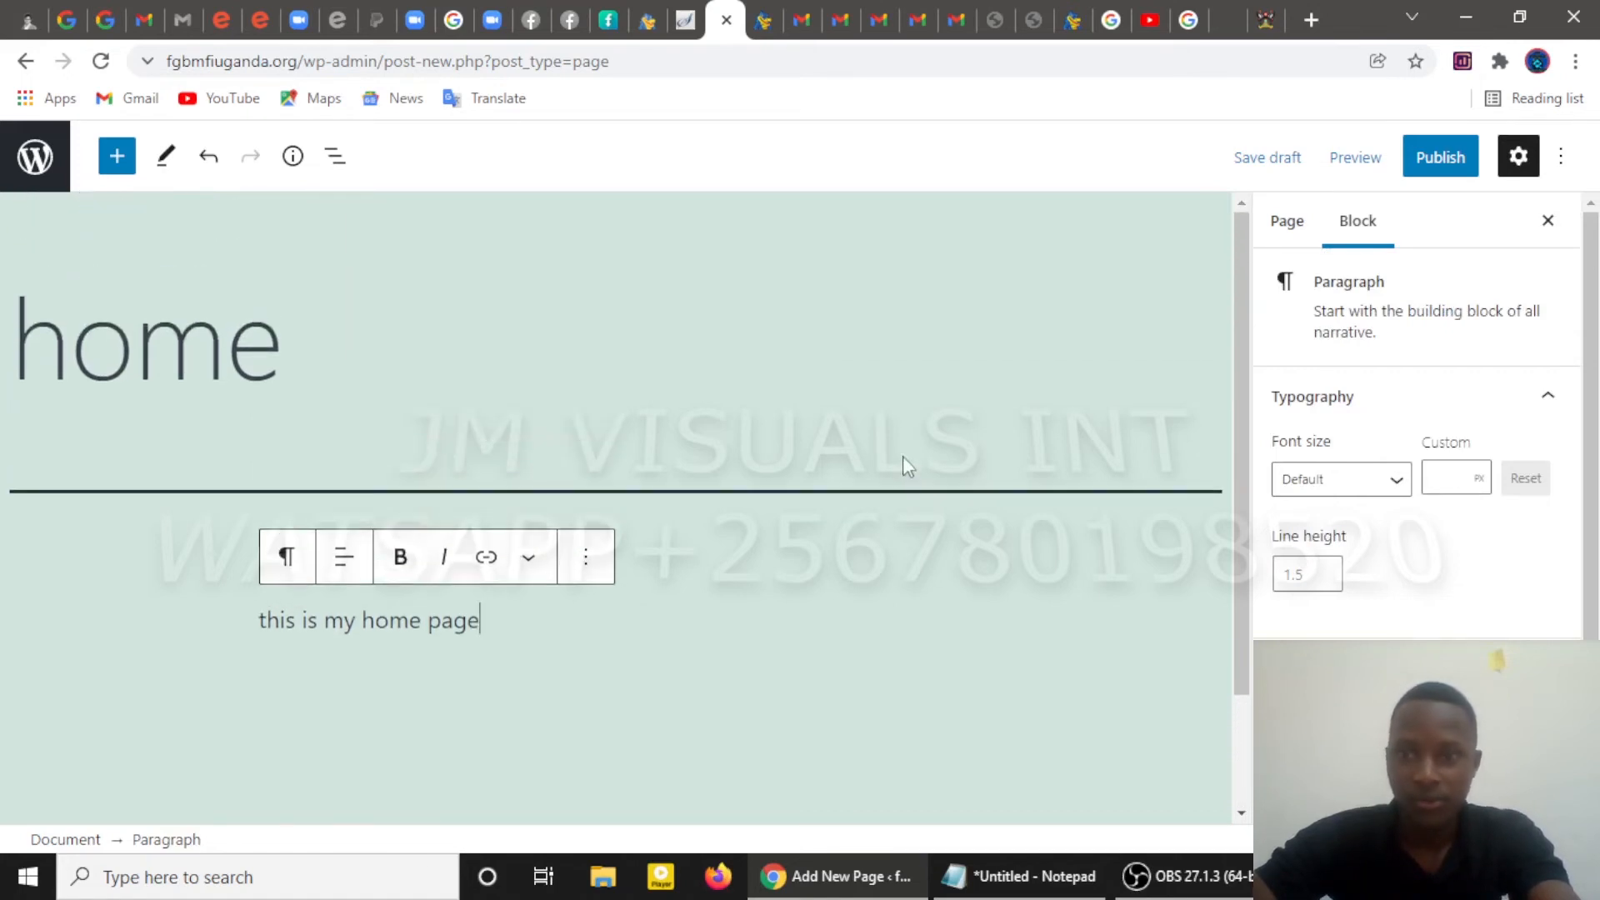
Review the home page's visibility, publish, permalink and featured image settings
left_click(1291, 230)
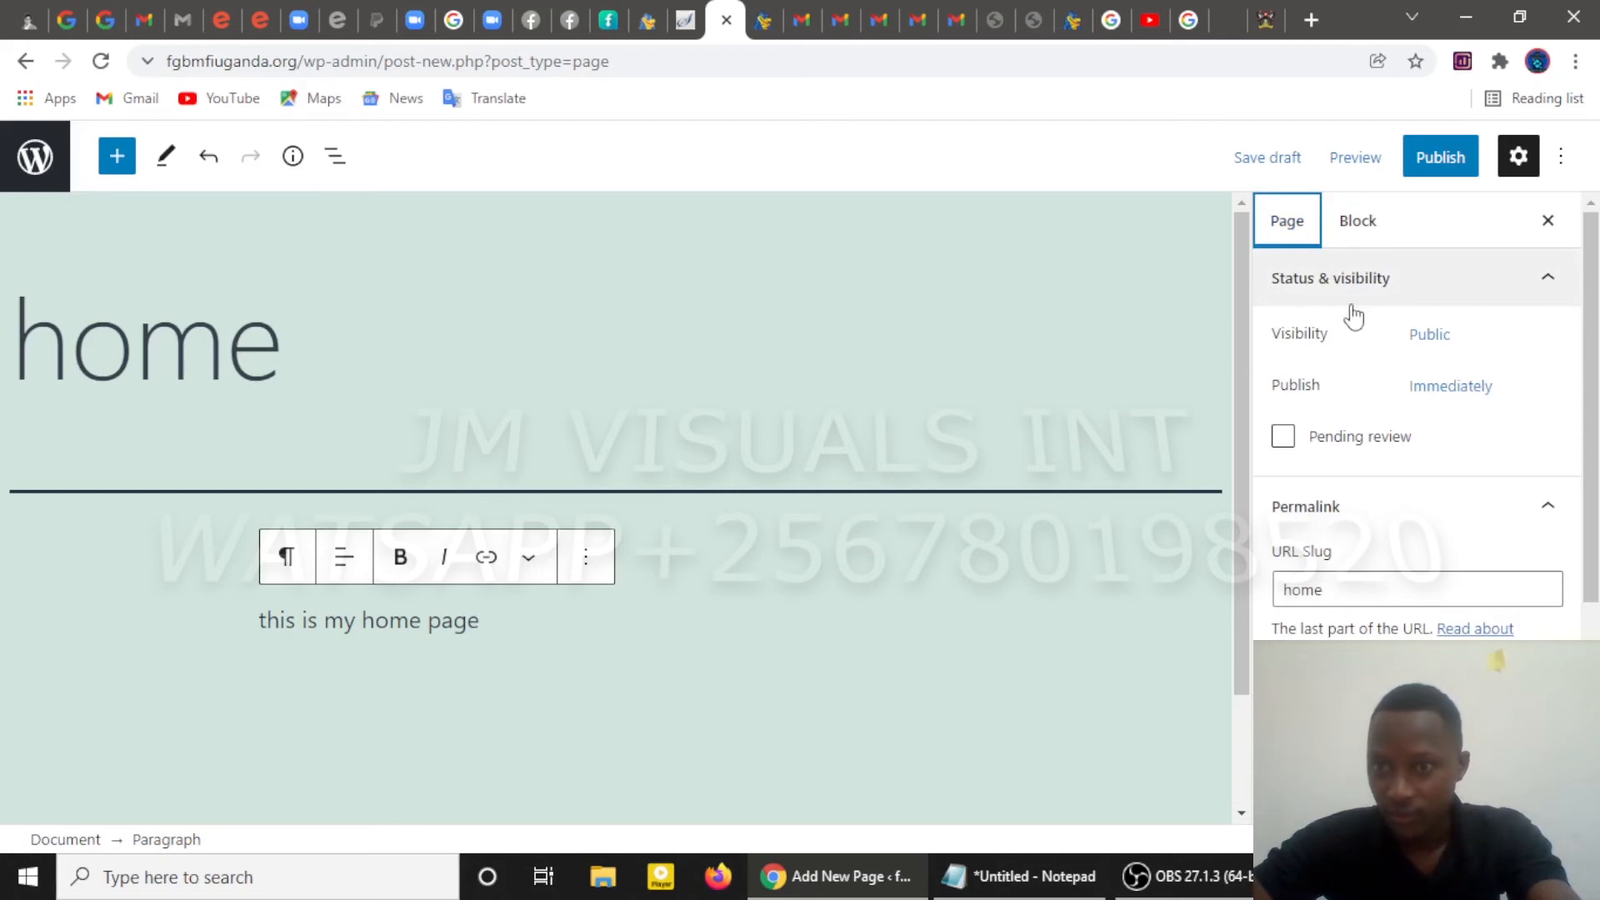
scroll(1304, 425, "down", 3)
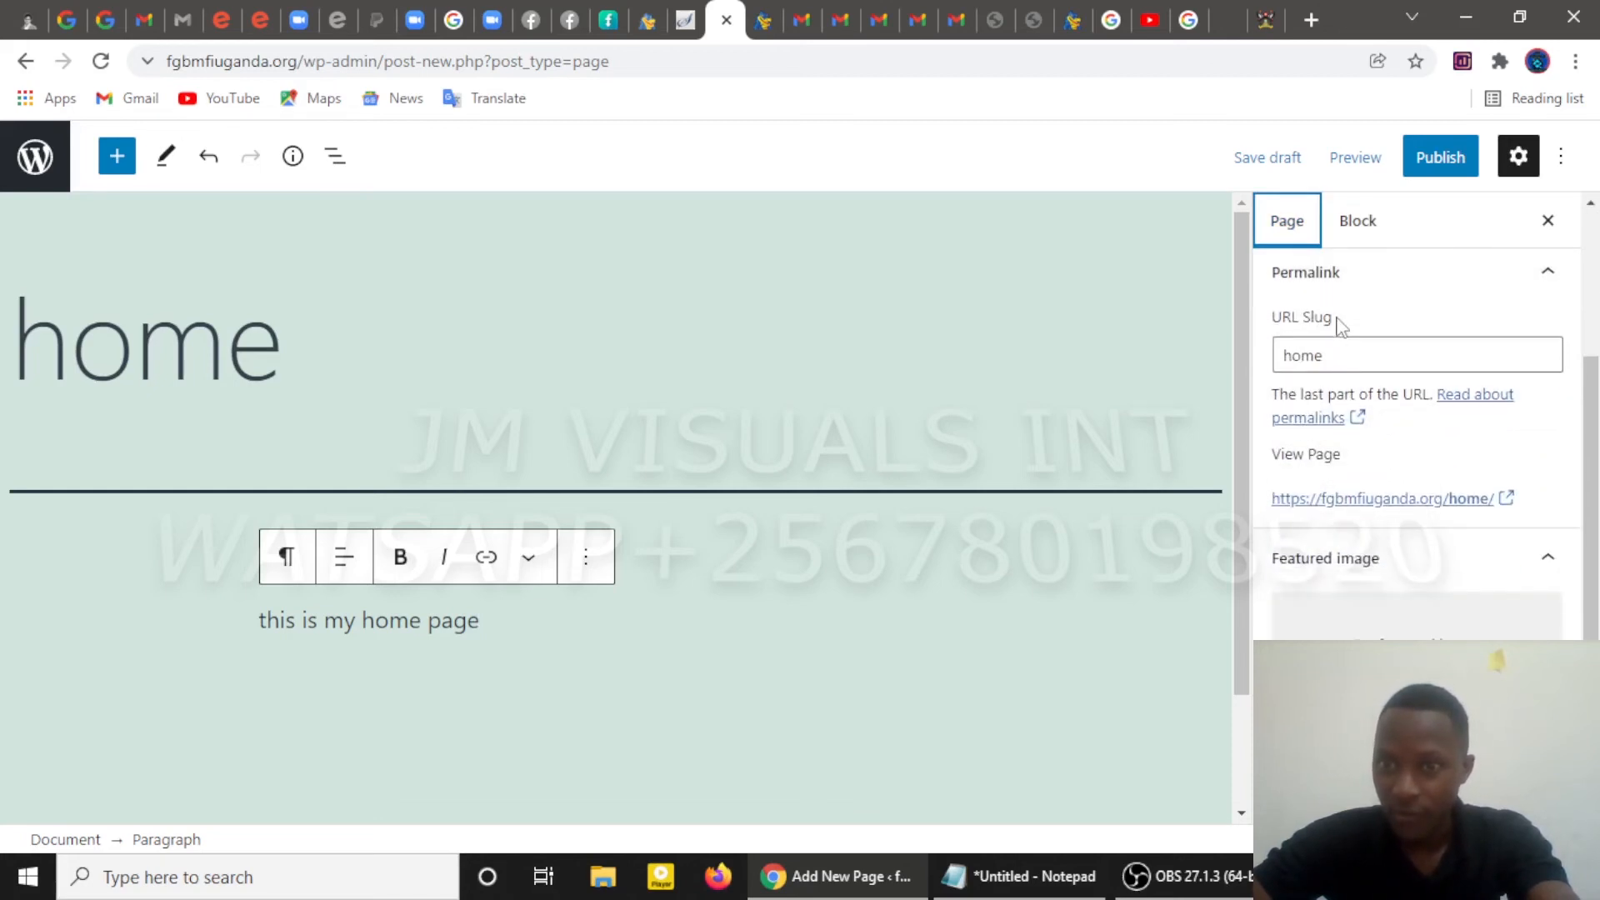
left_click(1347, 355)
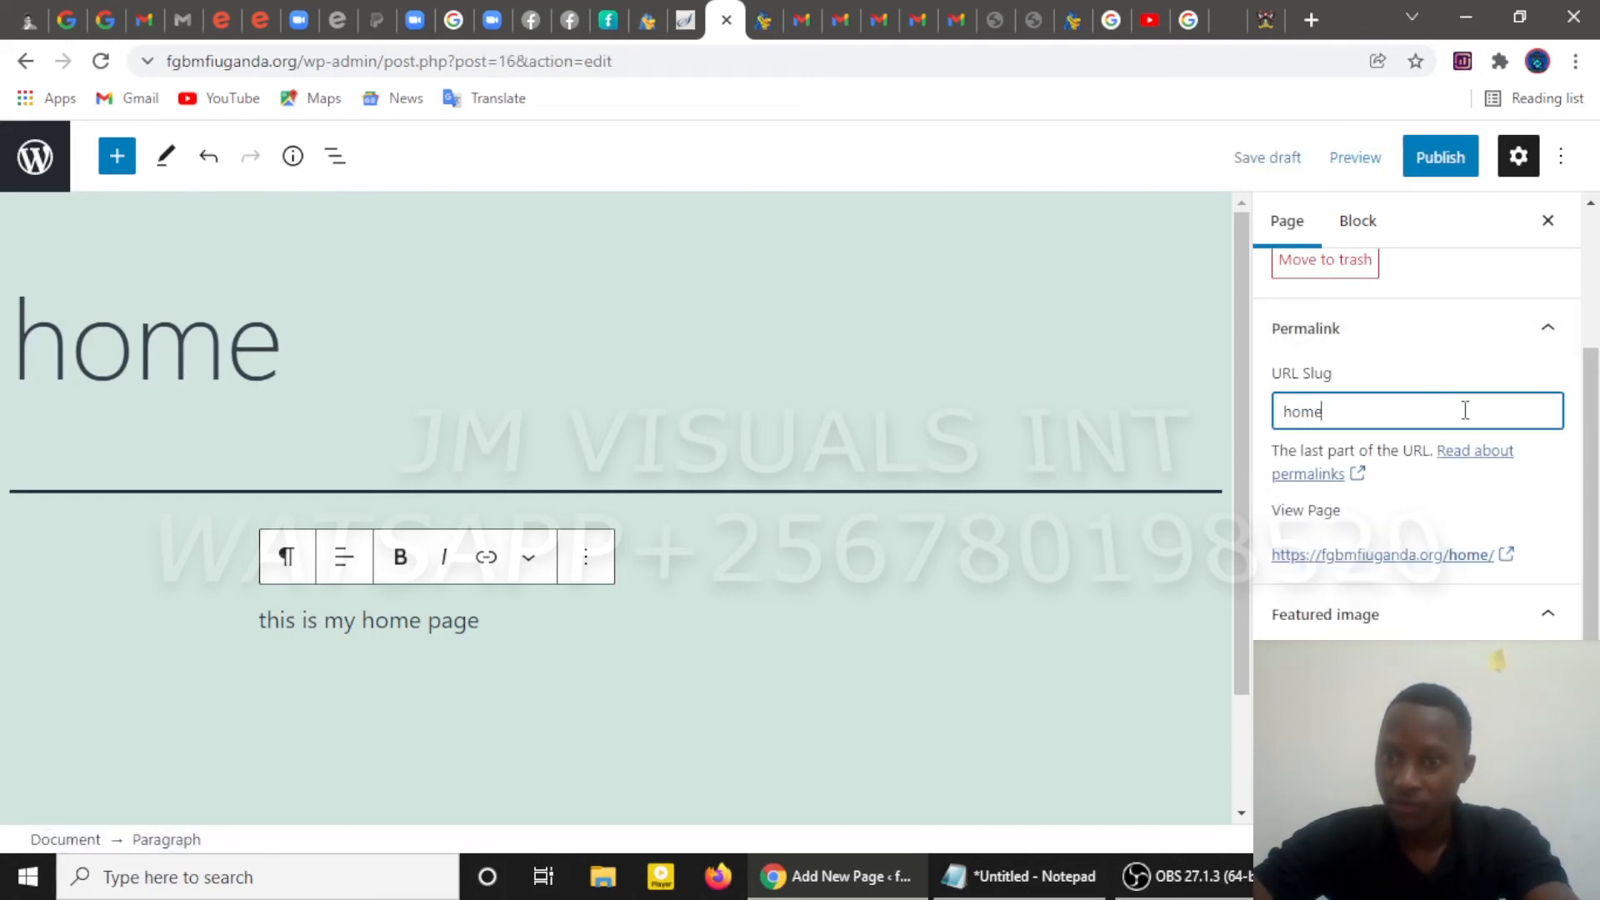
scroll(1463, 416, "down", 2)
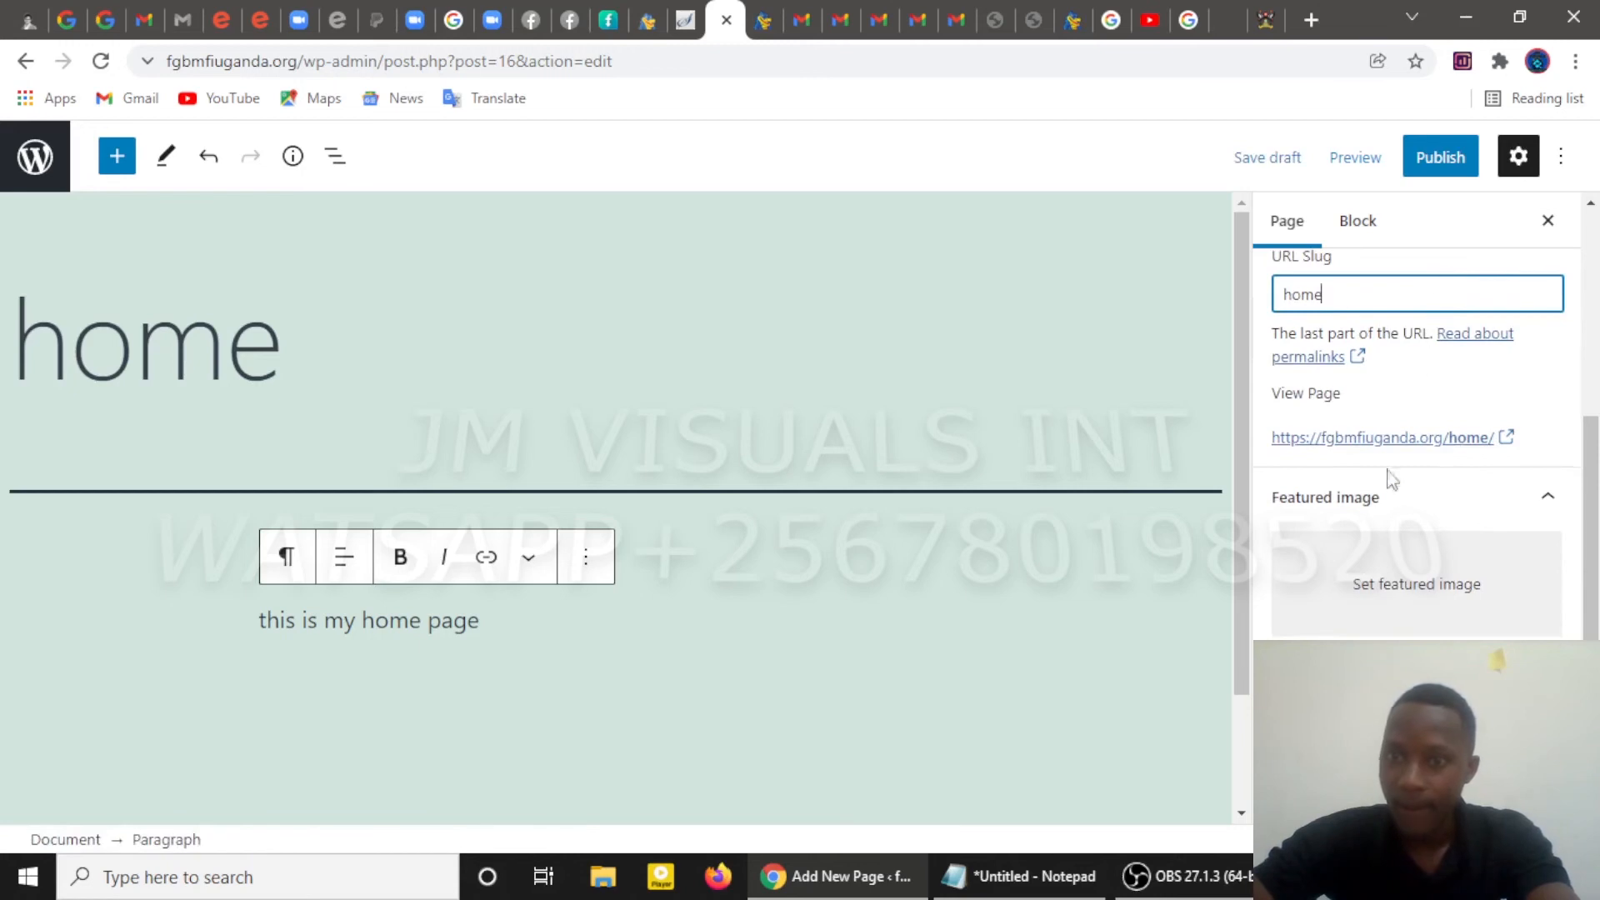
scroll(1408, 533, "down", 1)
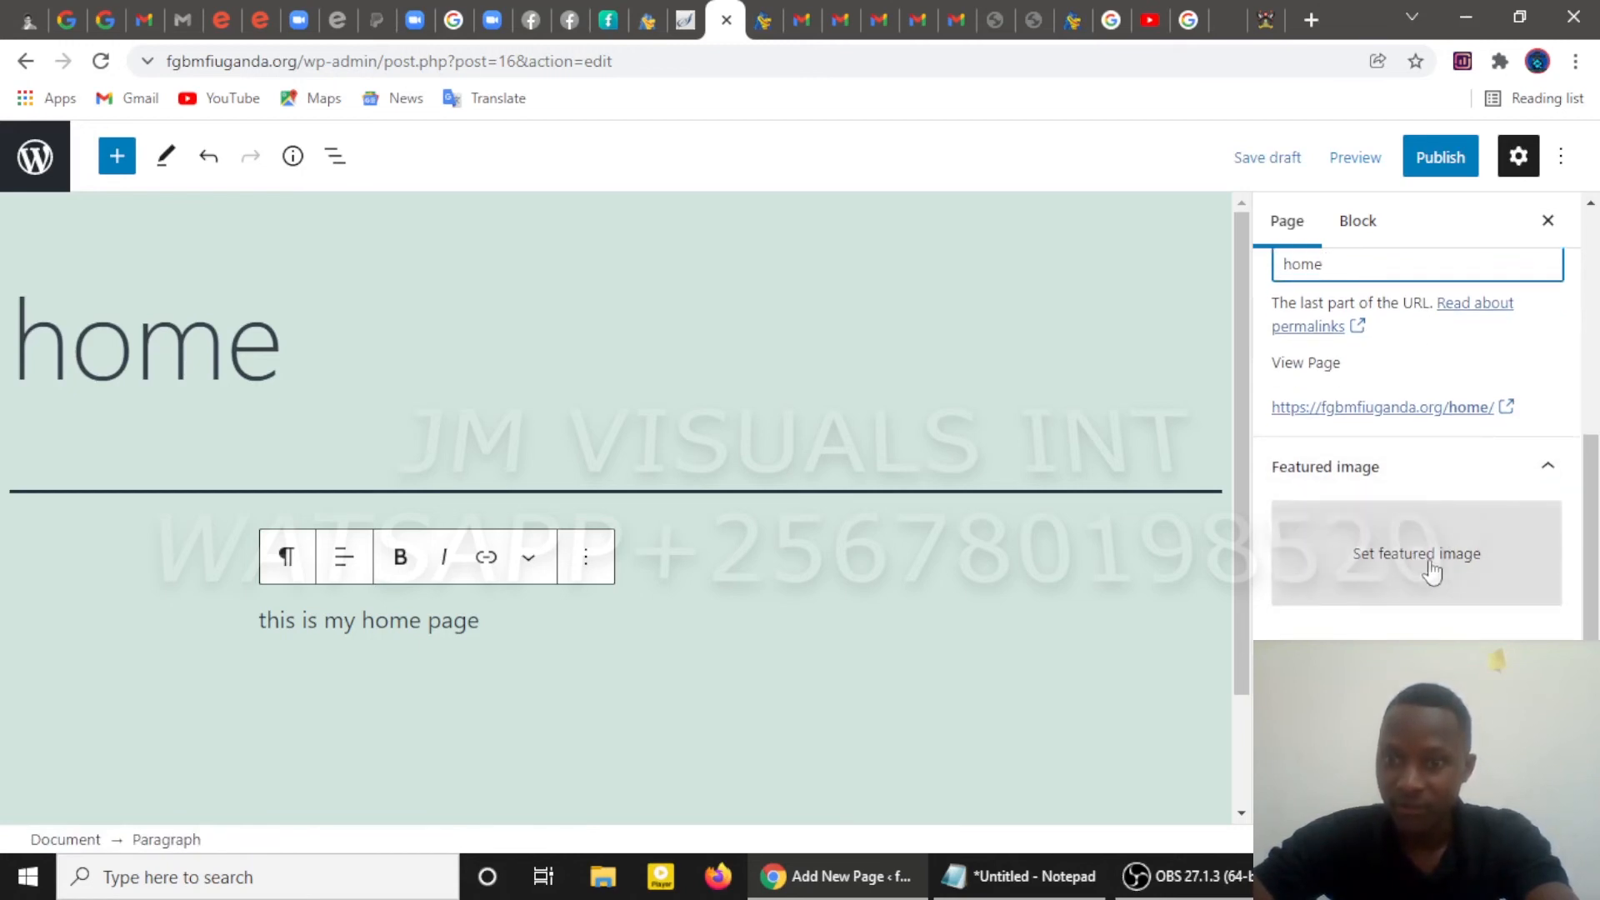
scroll(1416, 300, "up", 5)
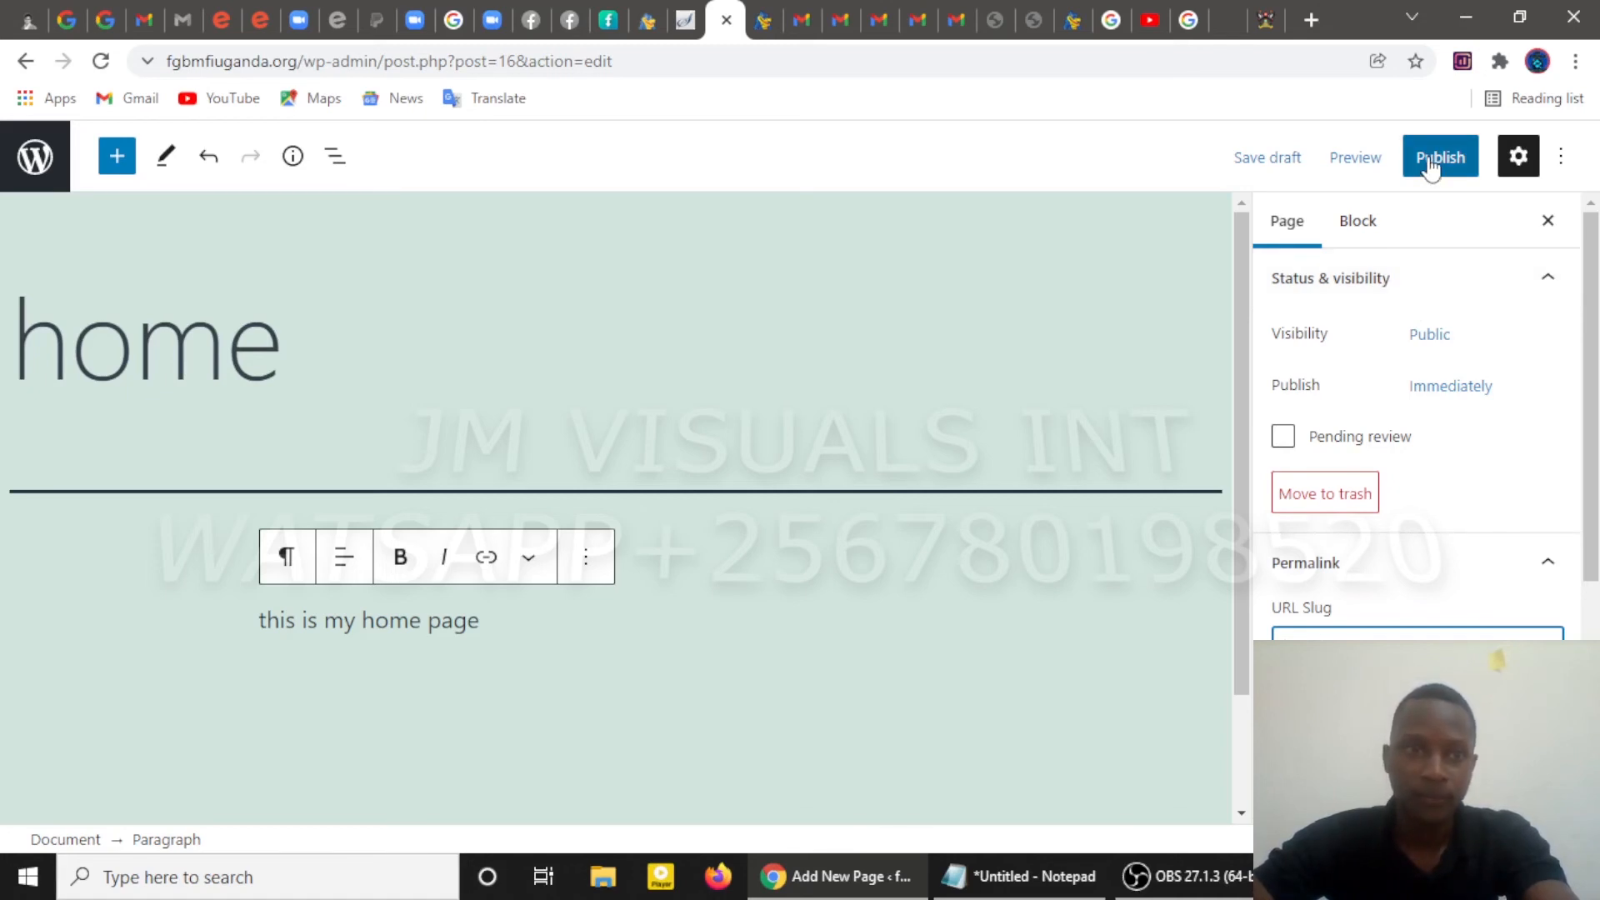
Switch to the Makerere University website, open its home page and examine its banner, news and information sections
left_click(1263, 19)
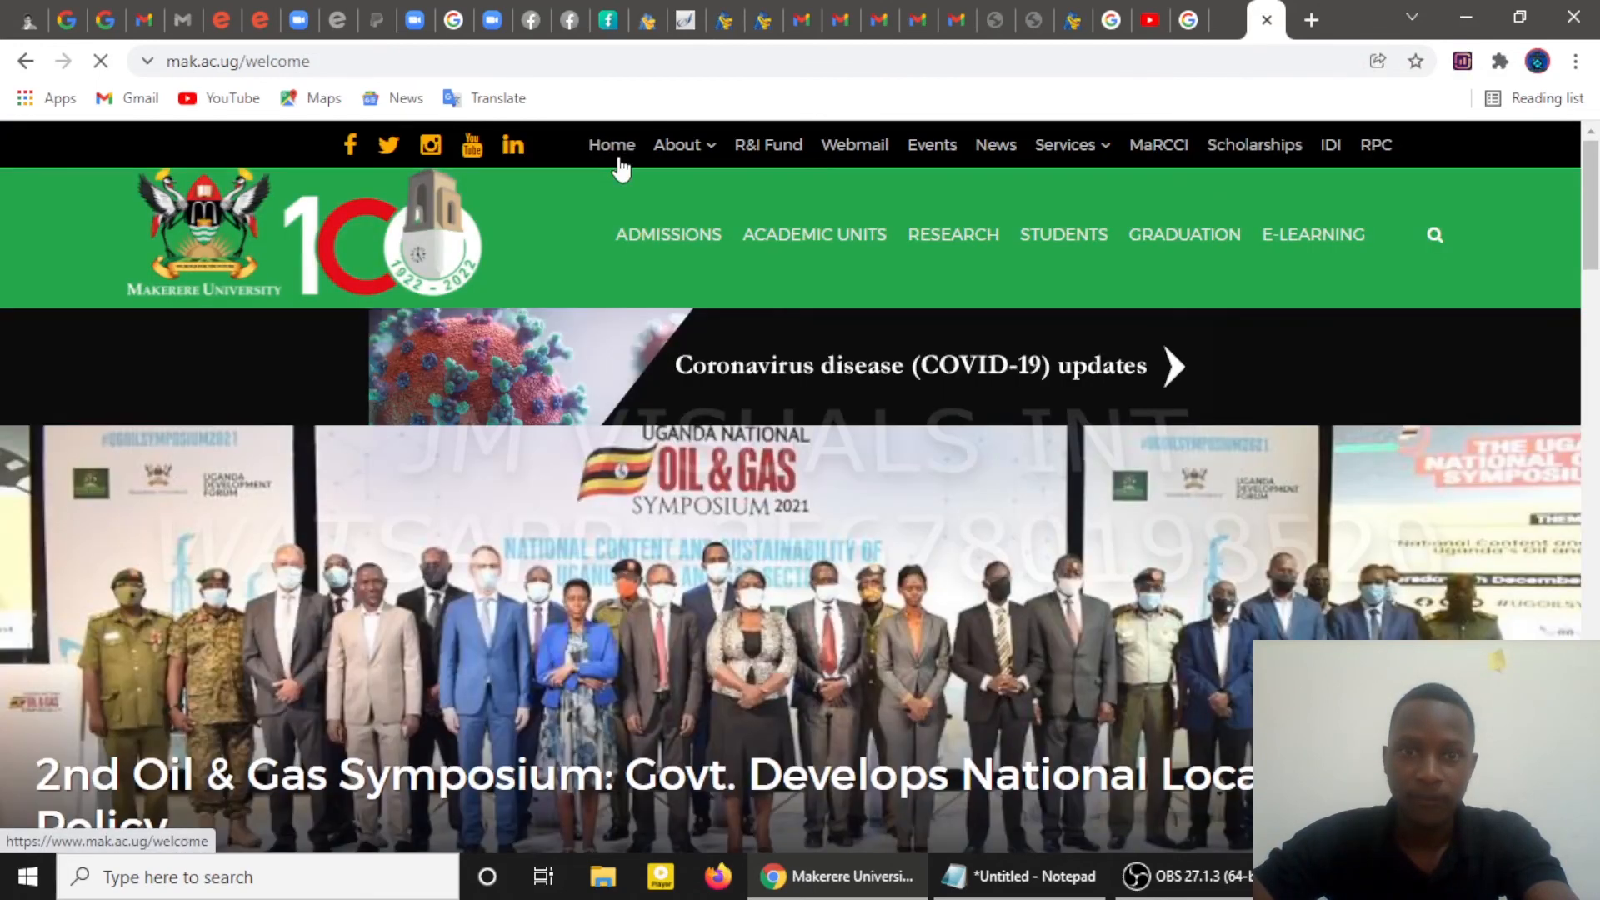
scroll(751, 438, "down", 5)
scroll(753, 439, "down", 10)
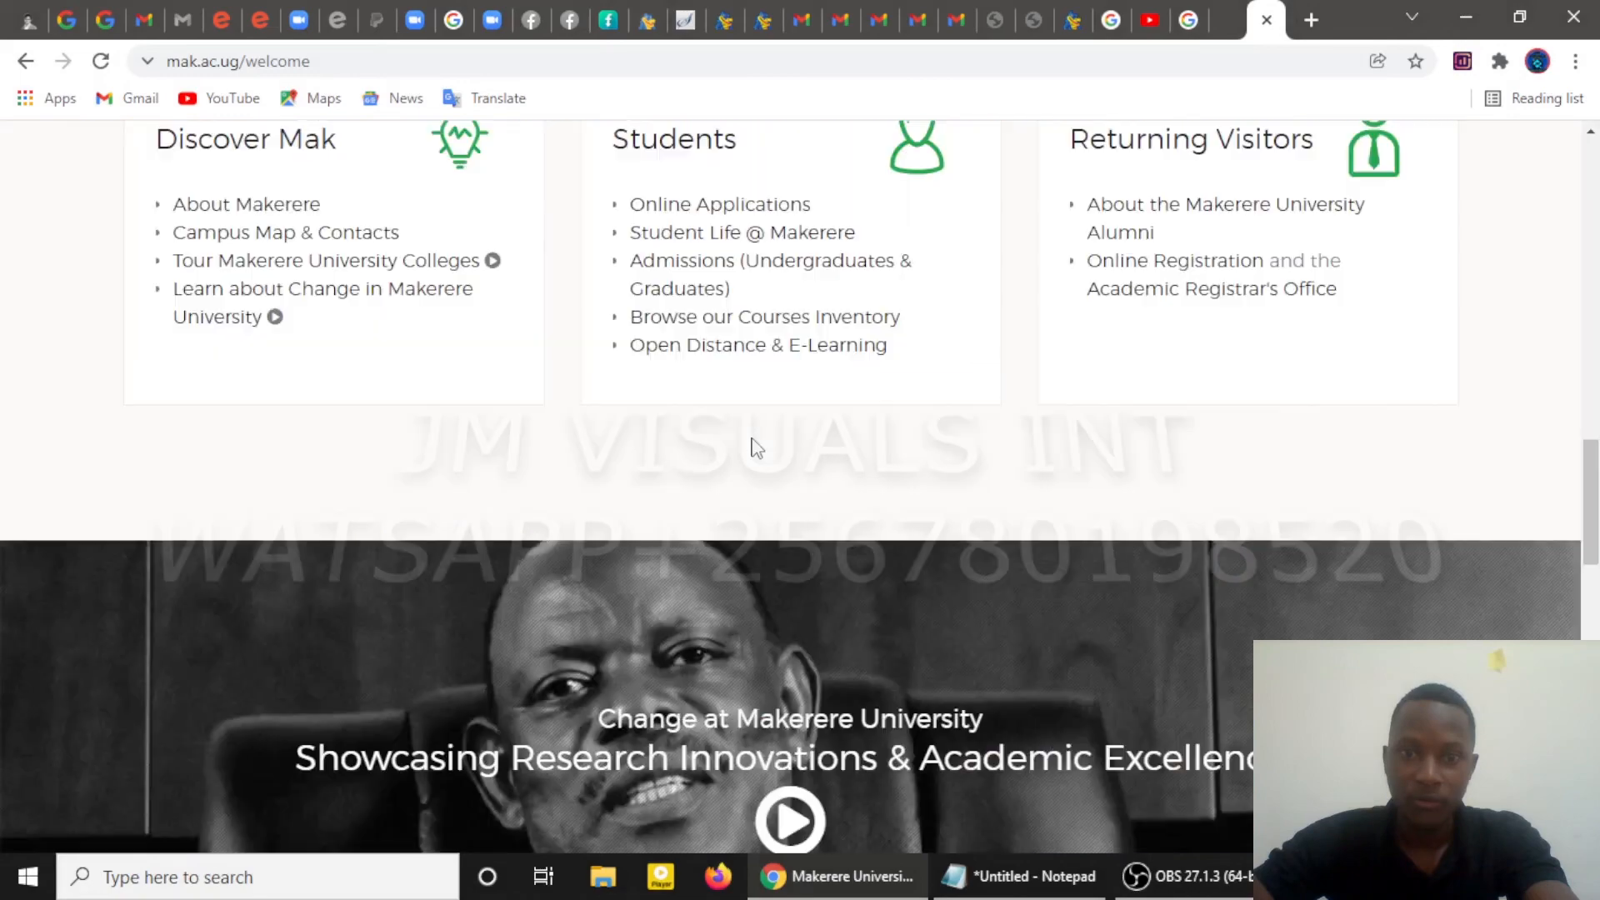
scroll(755, 445, "up", 15)
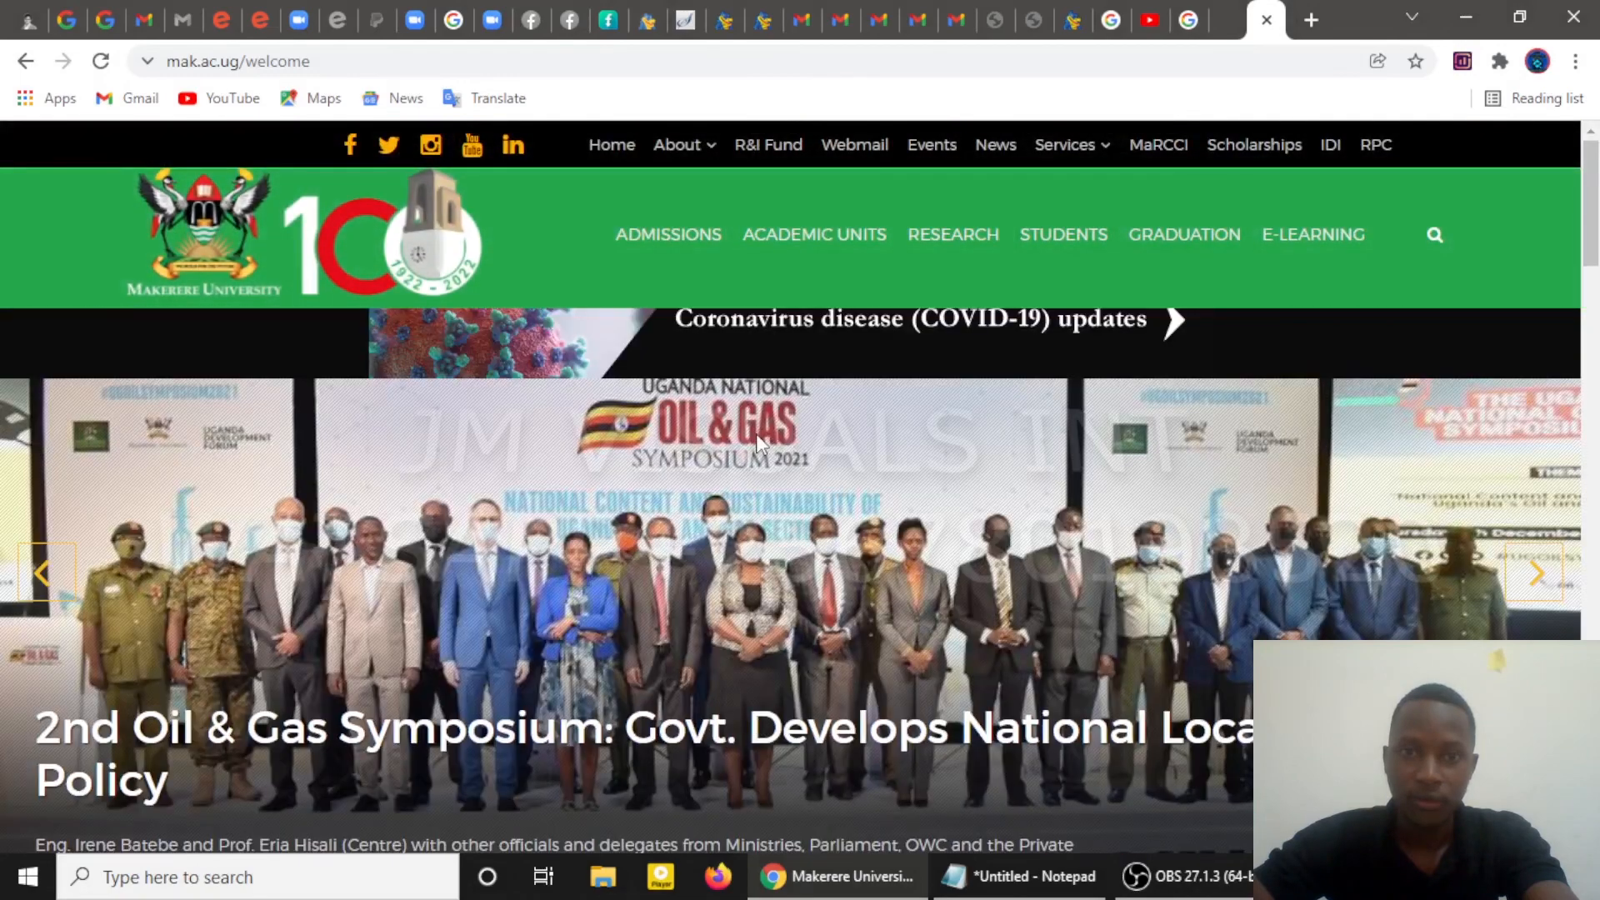
scroll(762, 349, "down", 5)
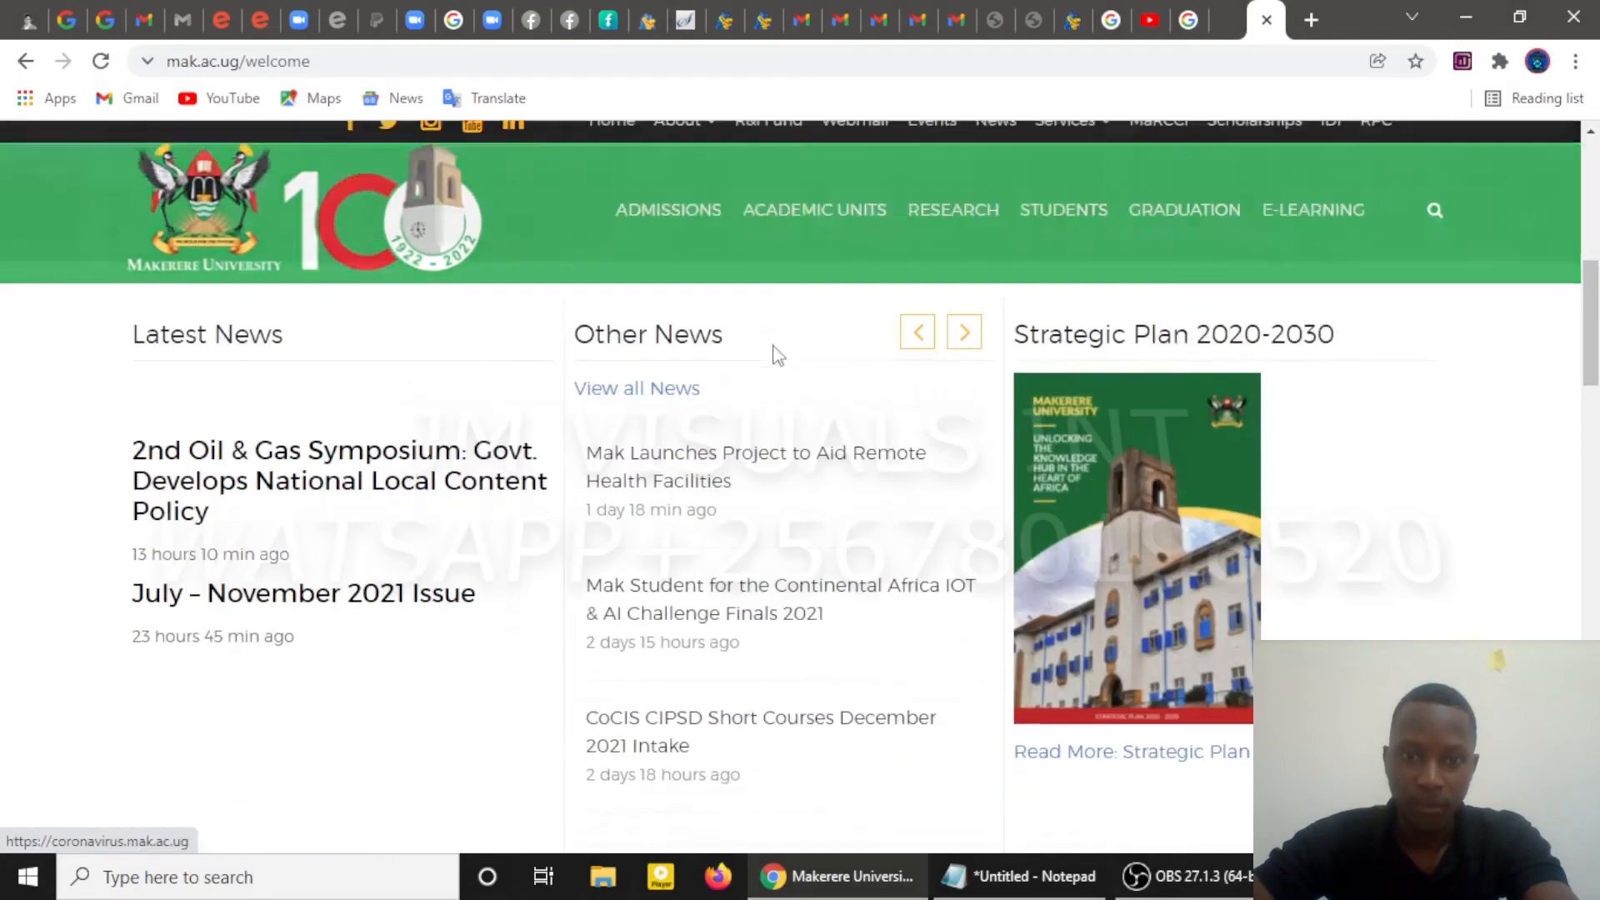
scroll(770, 358, "down", 5)
scroll(771, 371, "up", 8)
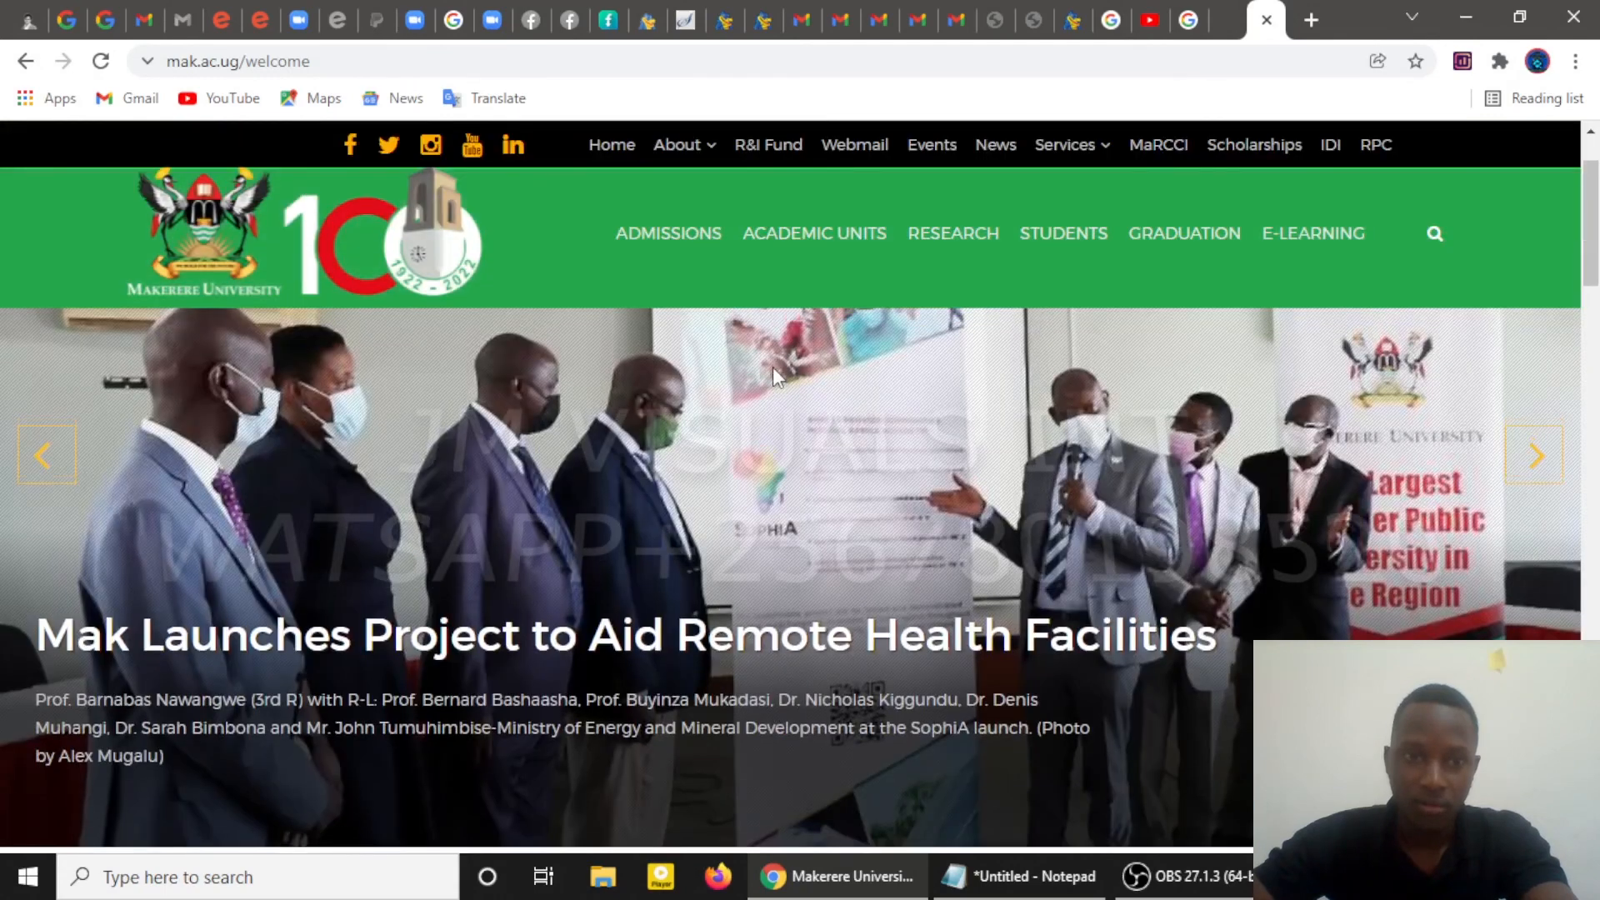
scroll(772, 366, "down", 5)
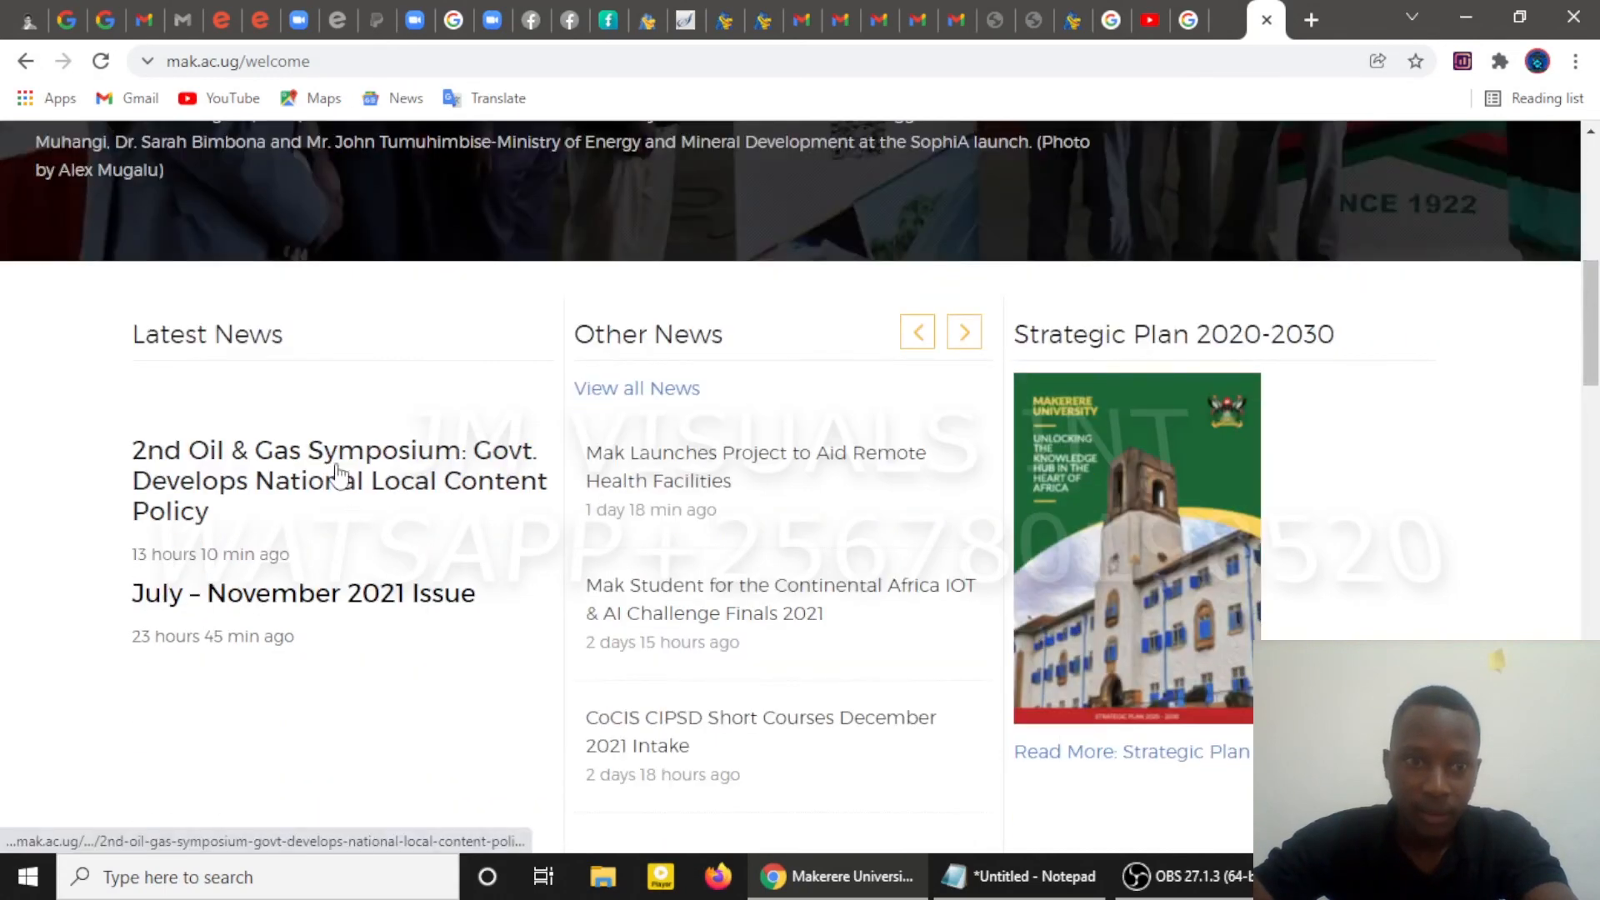
Open the latest news article "2nd Oil & Gas Symposium: Govt. Develops National Local Content Policy" and examine its layout from title to related topics
left_click(338, 473)
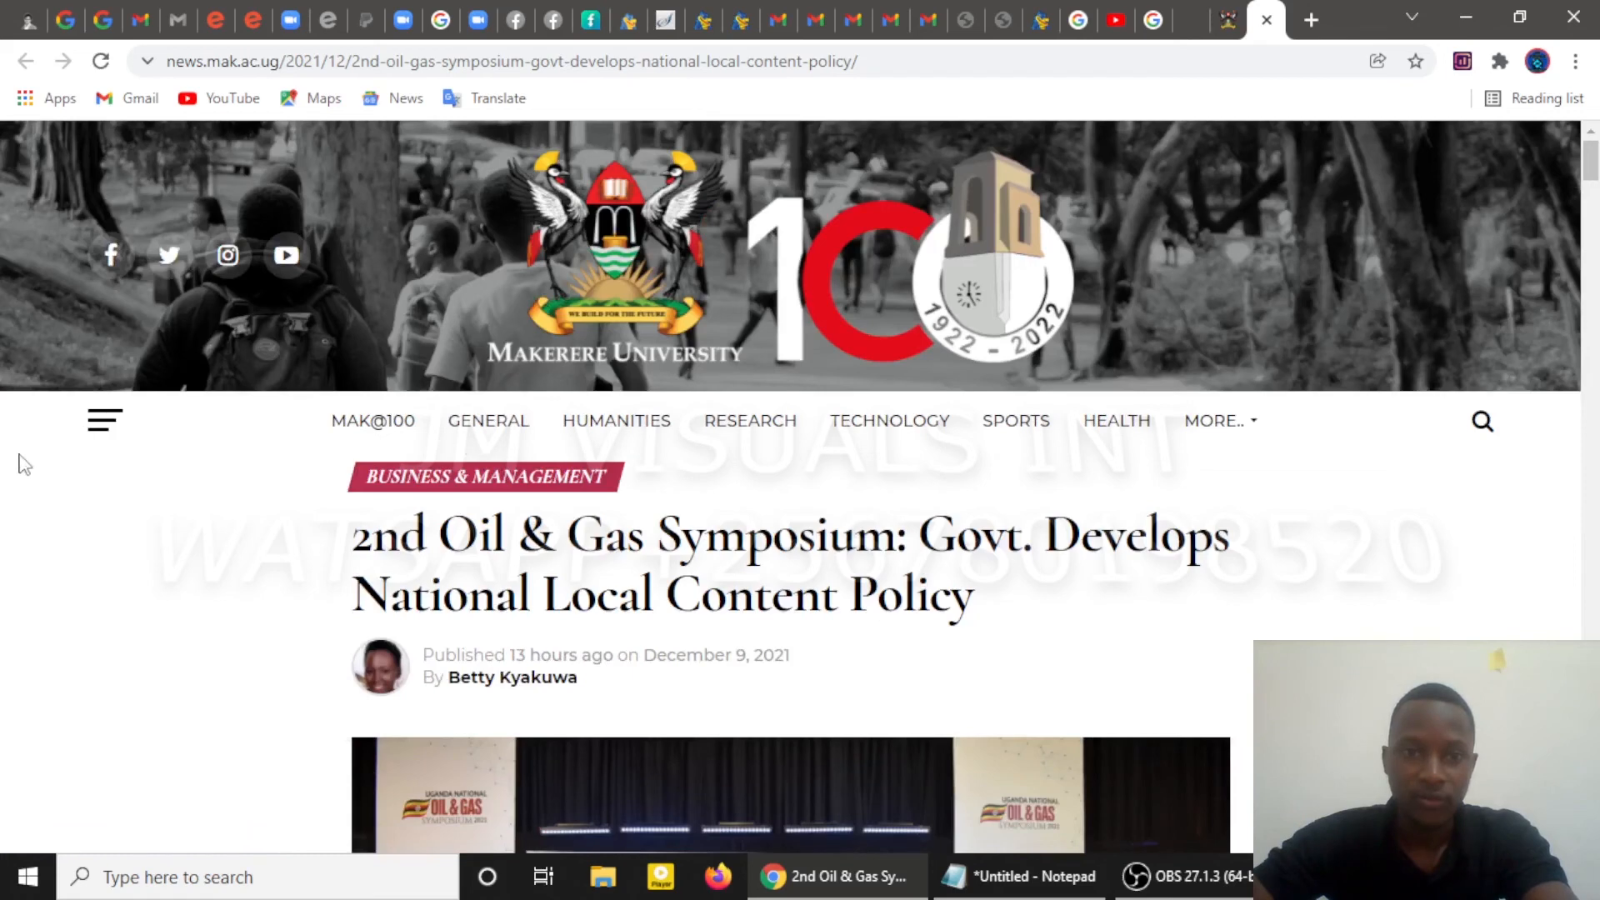
scroll(237, 404, "down", 3)
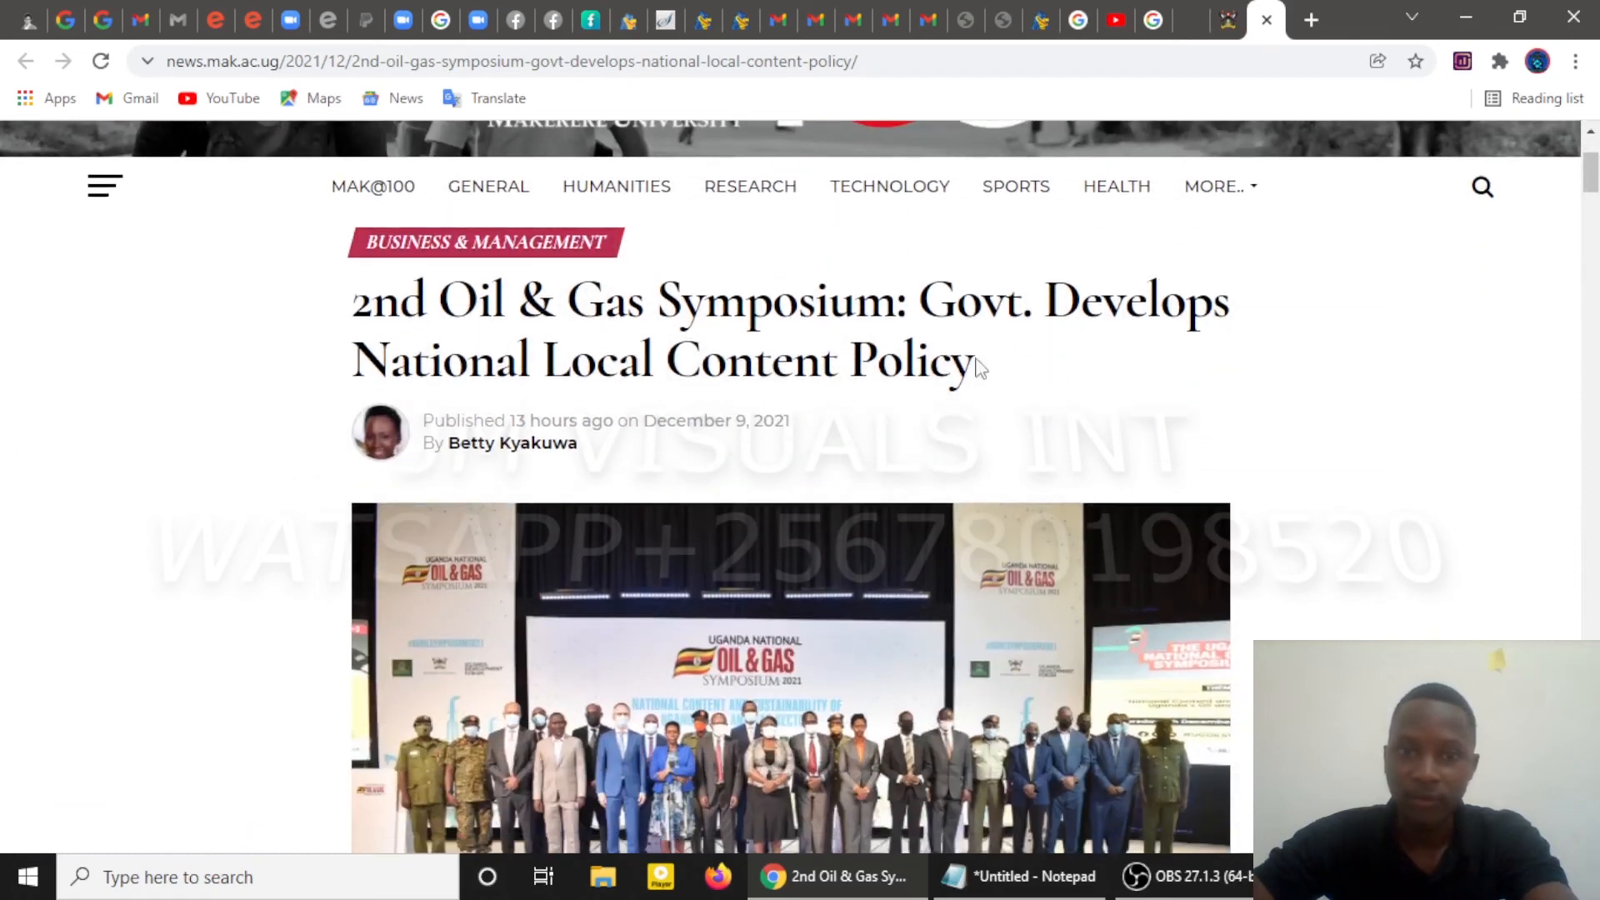
scroll(798, 345, "down", 7)
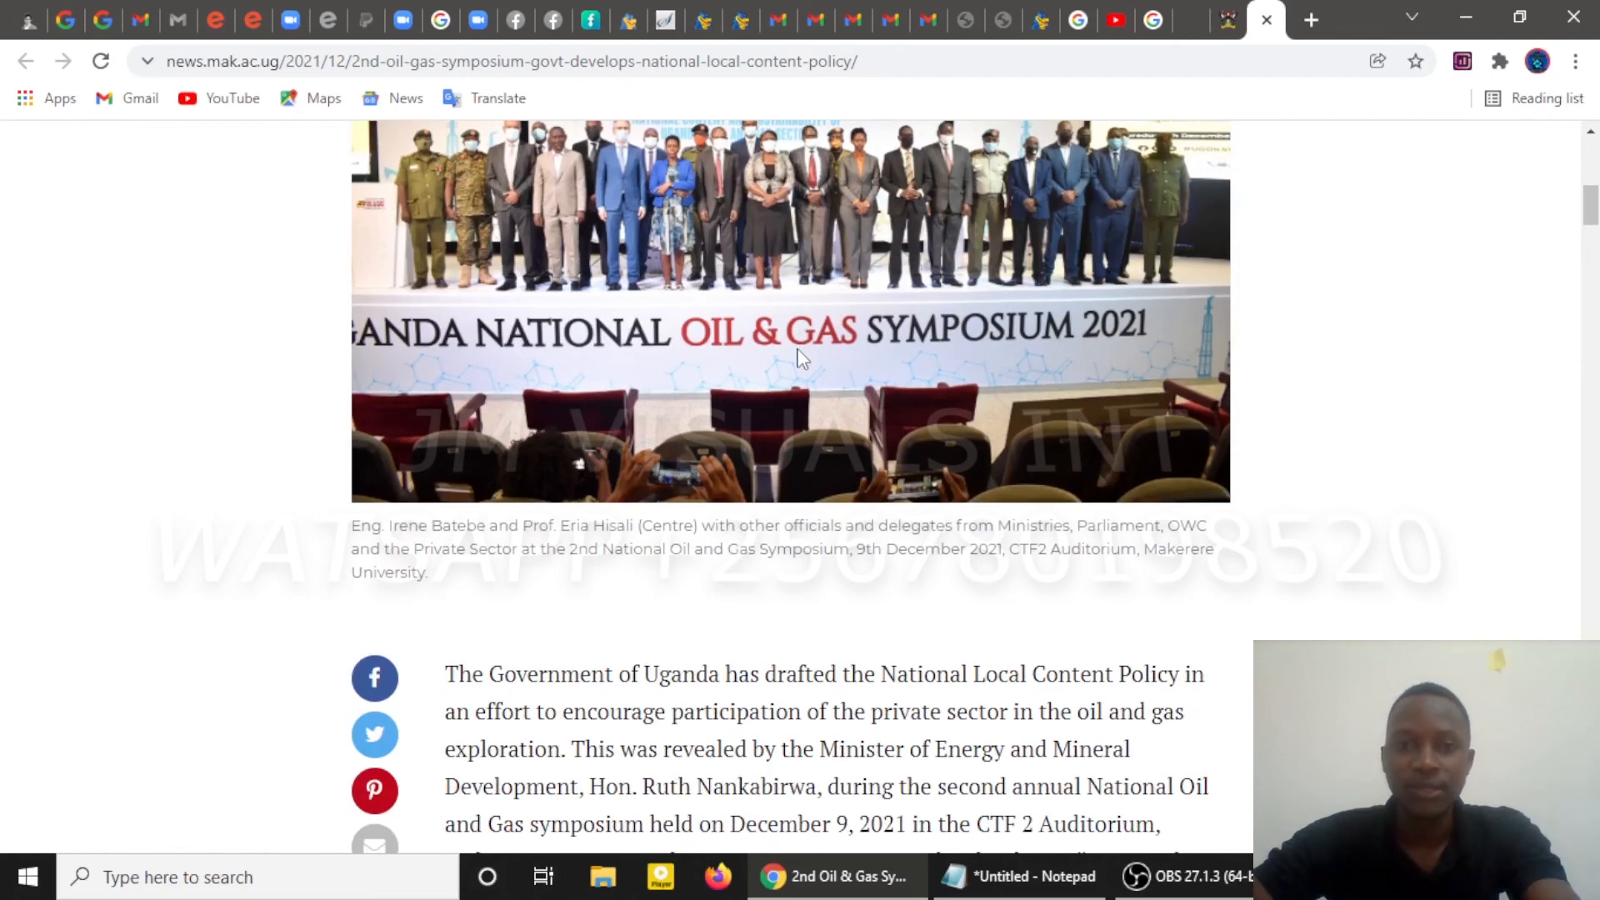
scroll(799, 358, "up", 5)
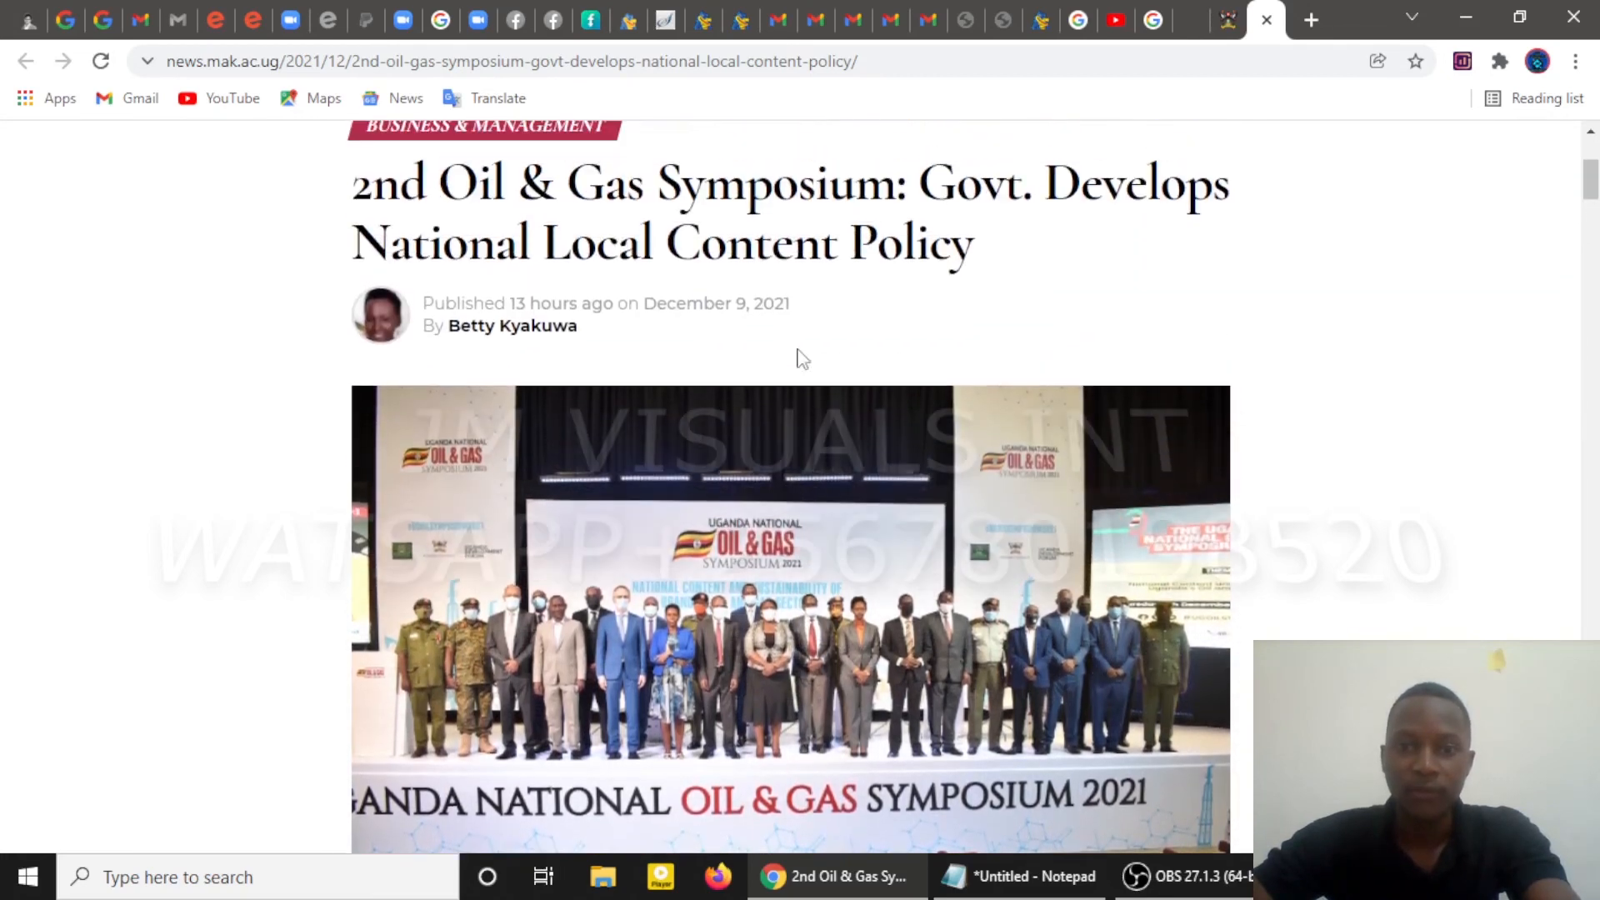
scroll(799, 360, "down", 7)
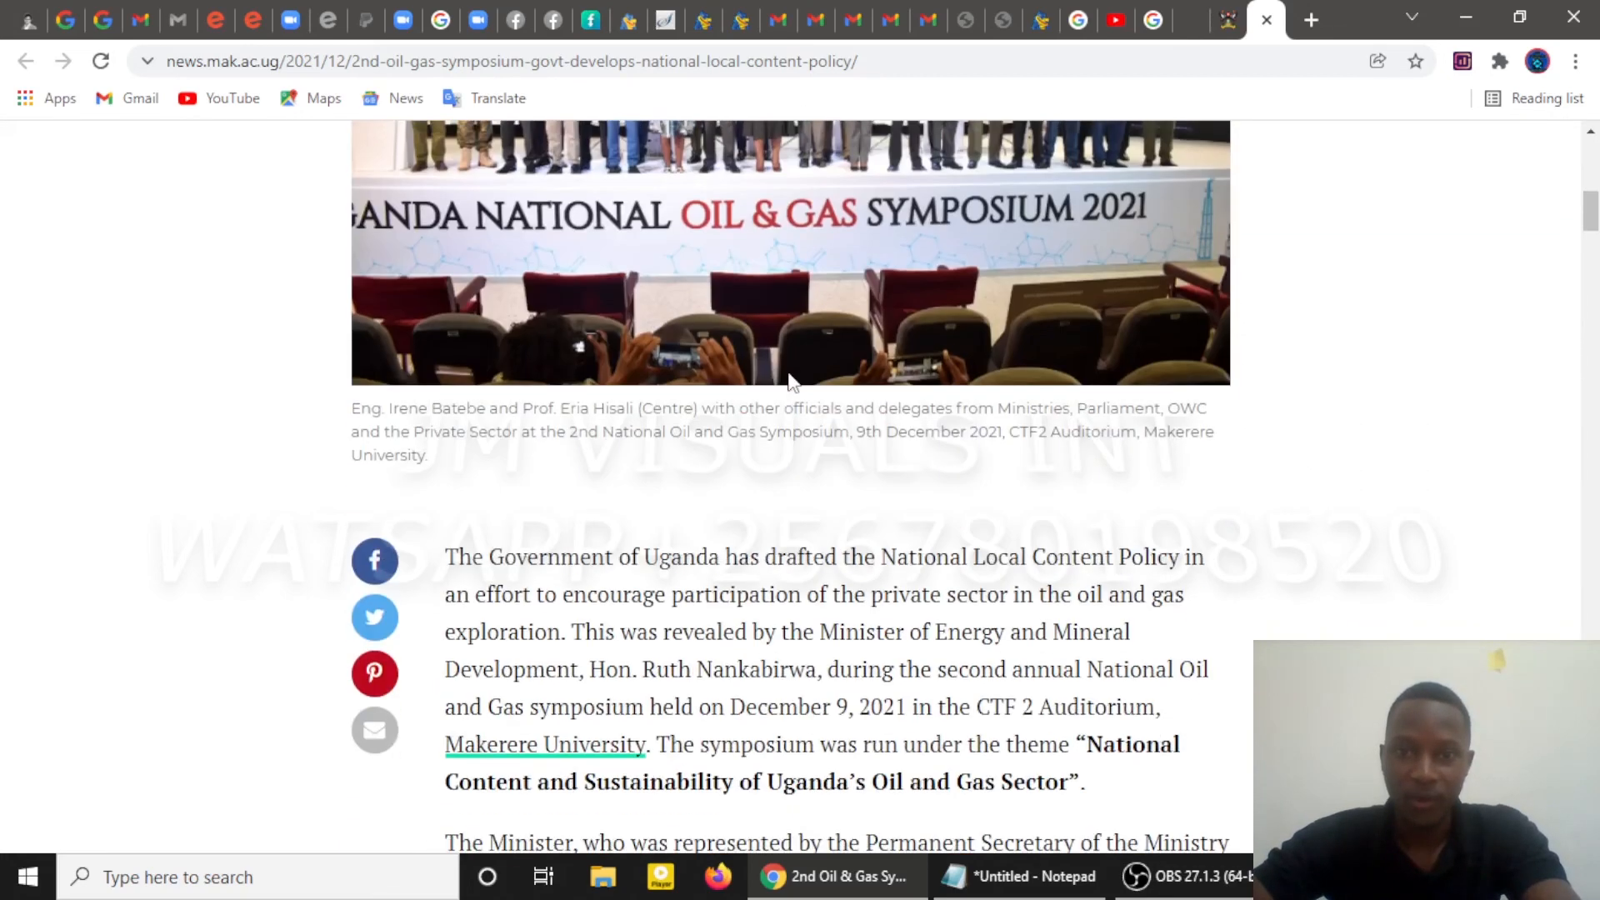
scroll(789, 380, "down", 20)
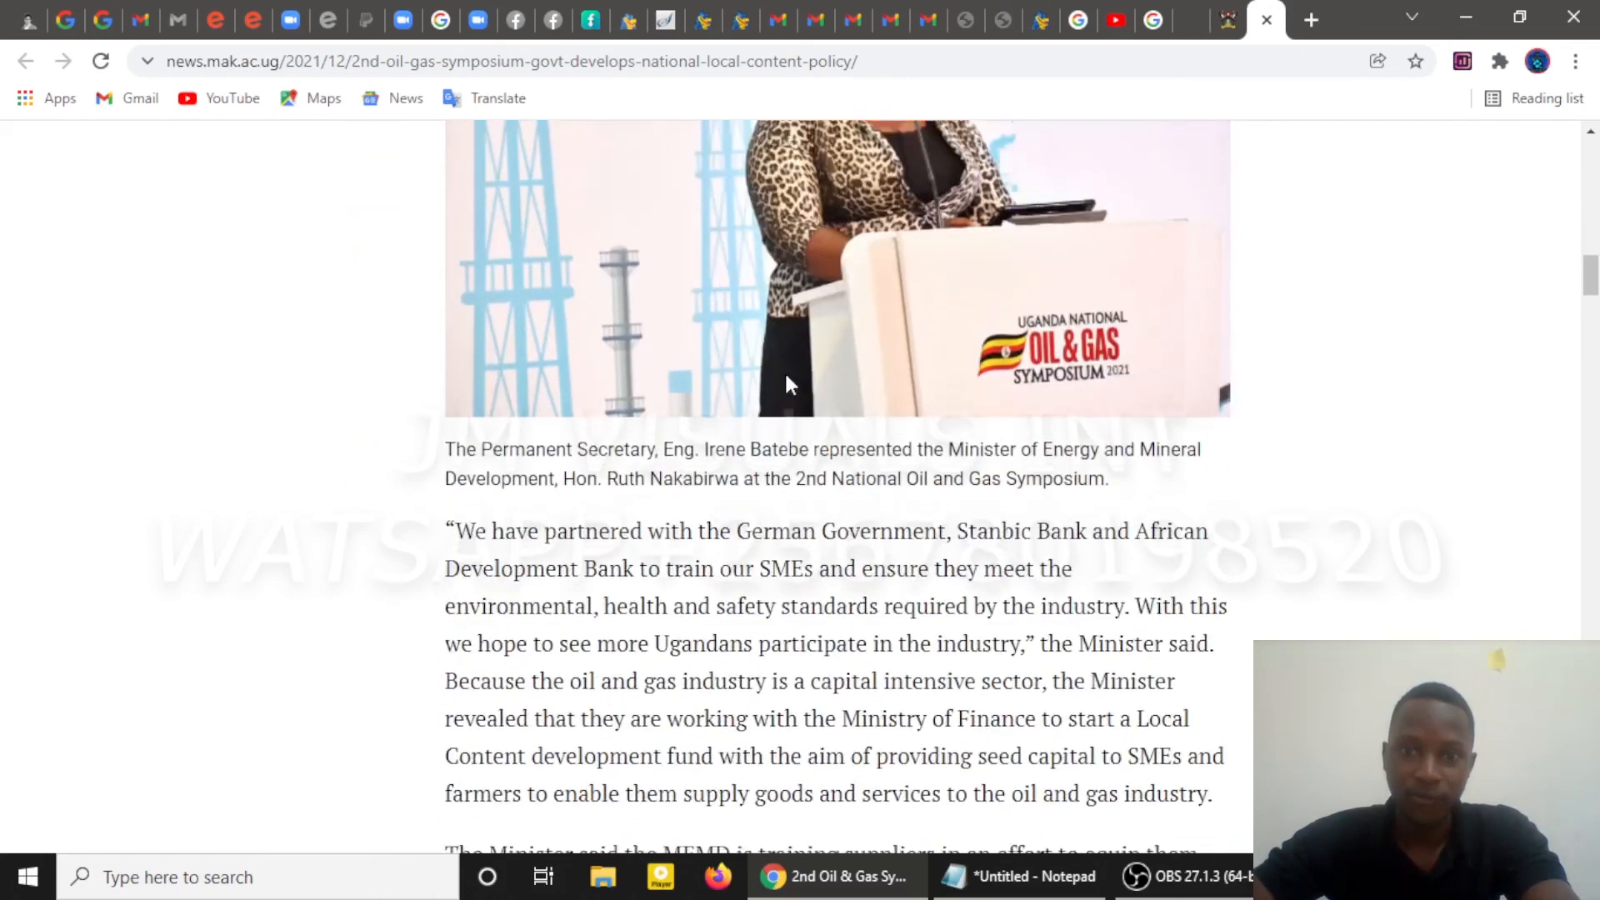
scroll(787, 380, "down", 15)
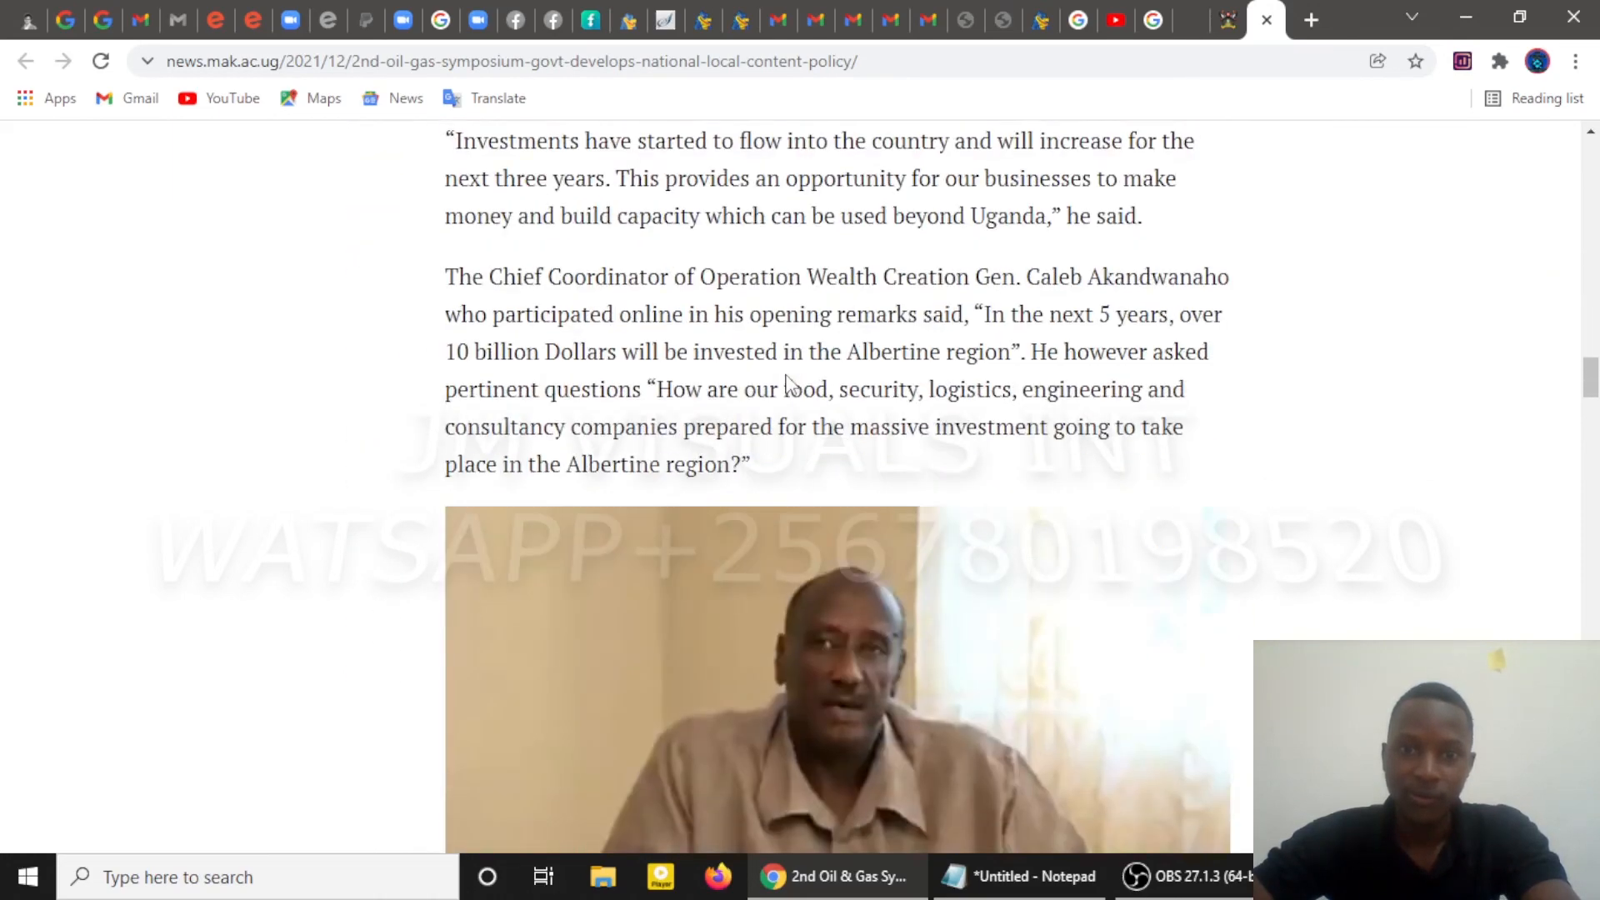
scroll(790, 383, "down", 7)
scroll(788, 375, "down", 20)
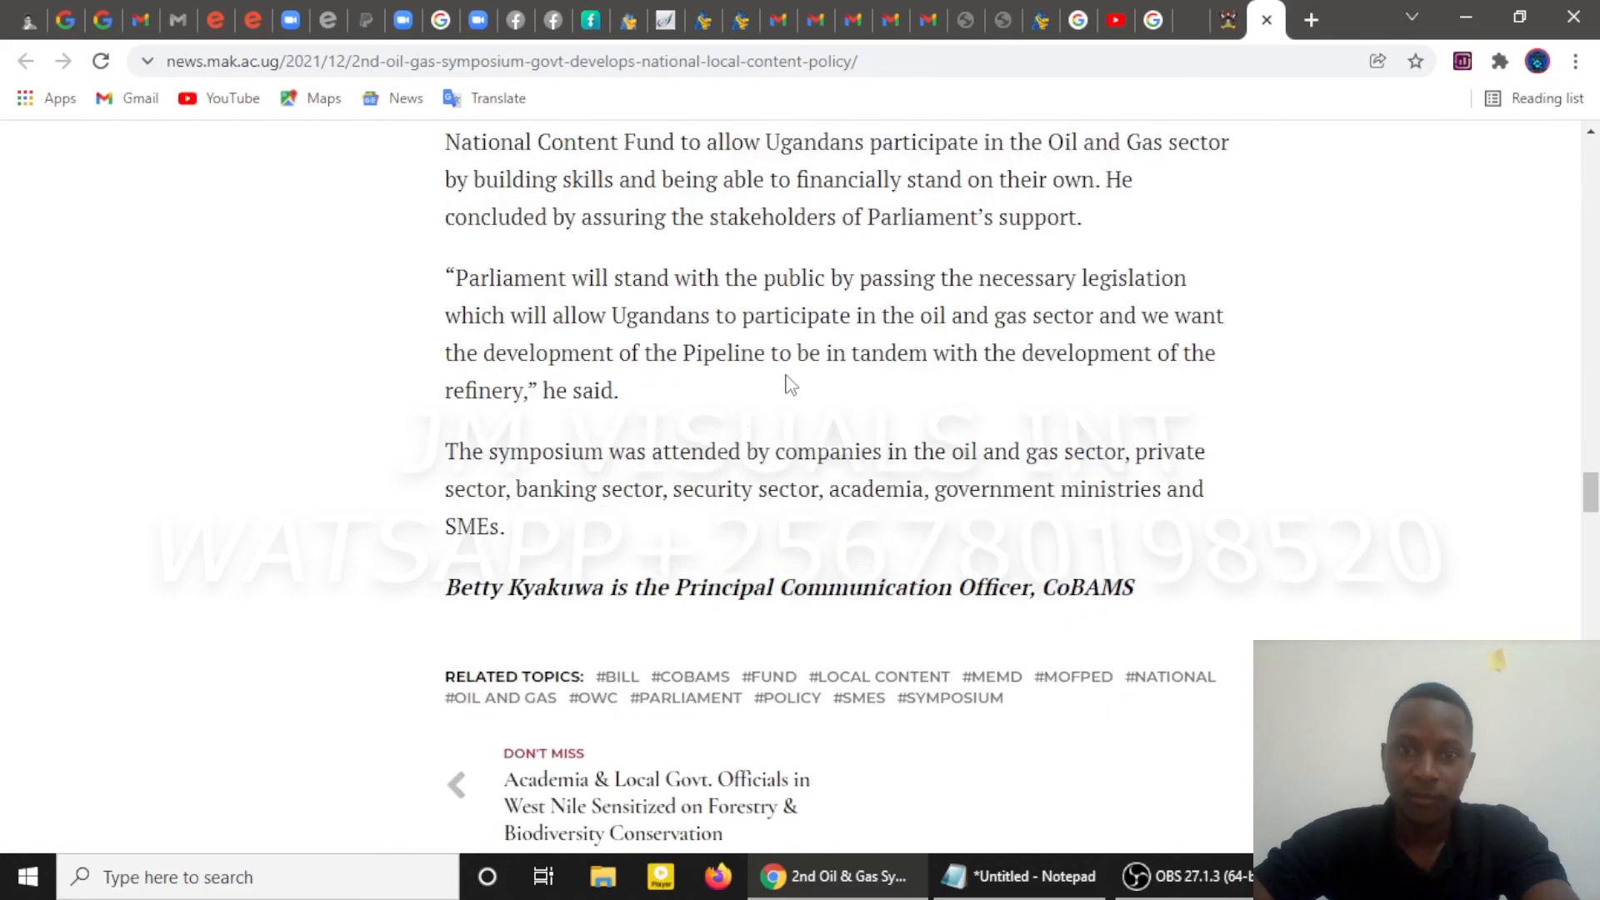
scroll(789, 383, "up", 15)
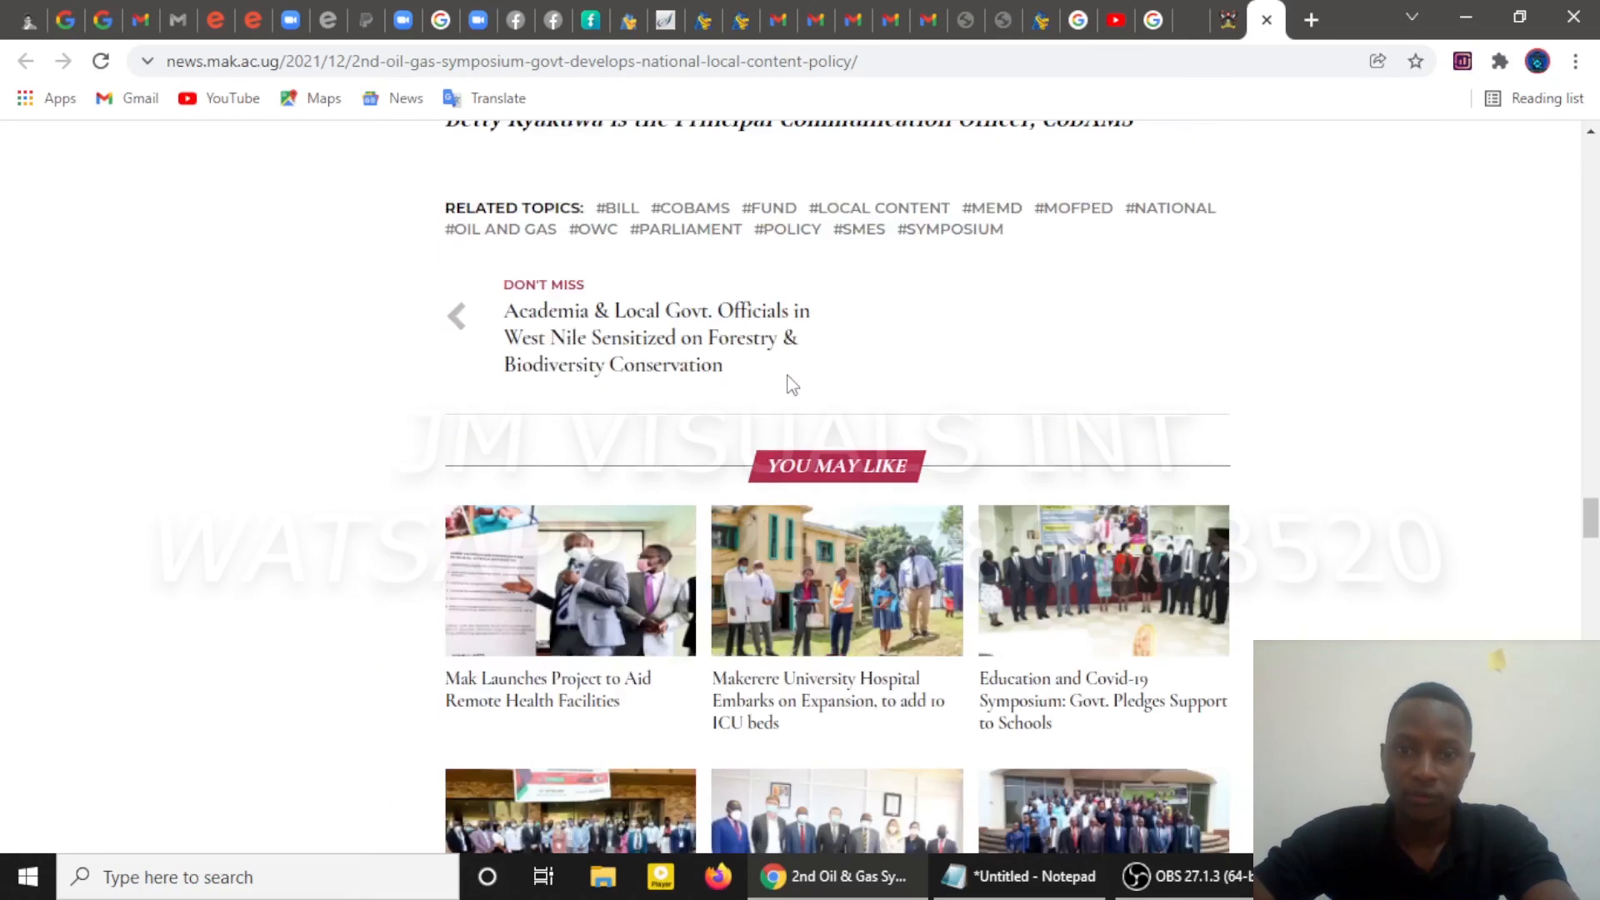
scroll(795, 379, "up", 15)
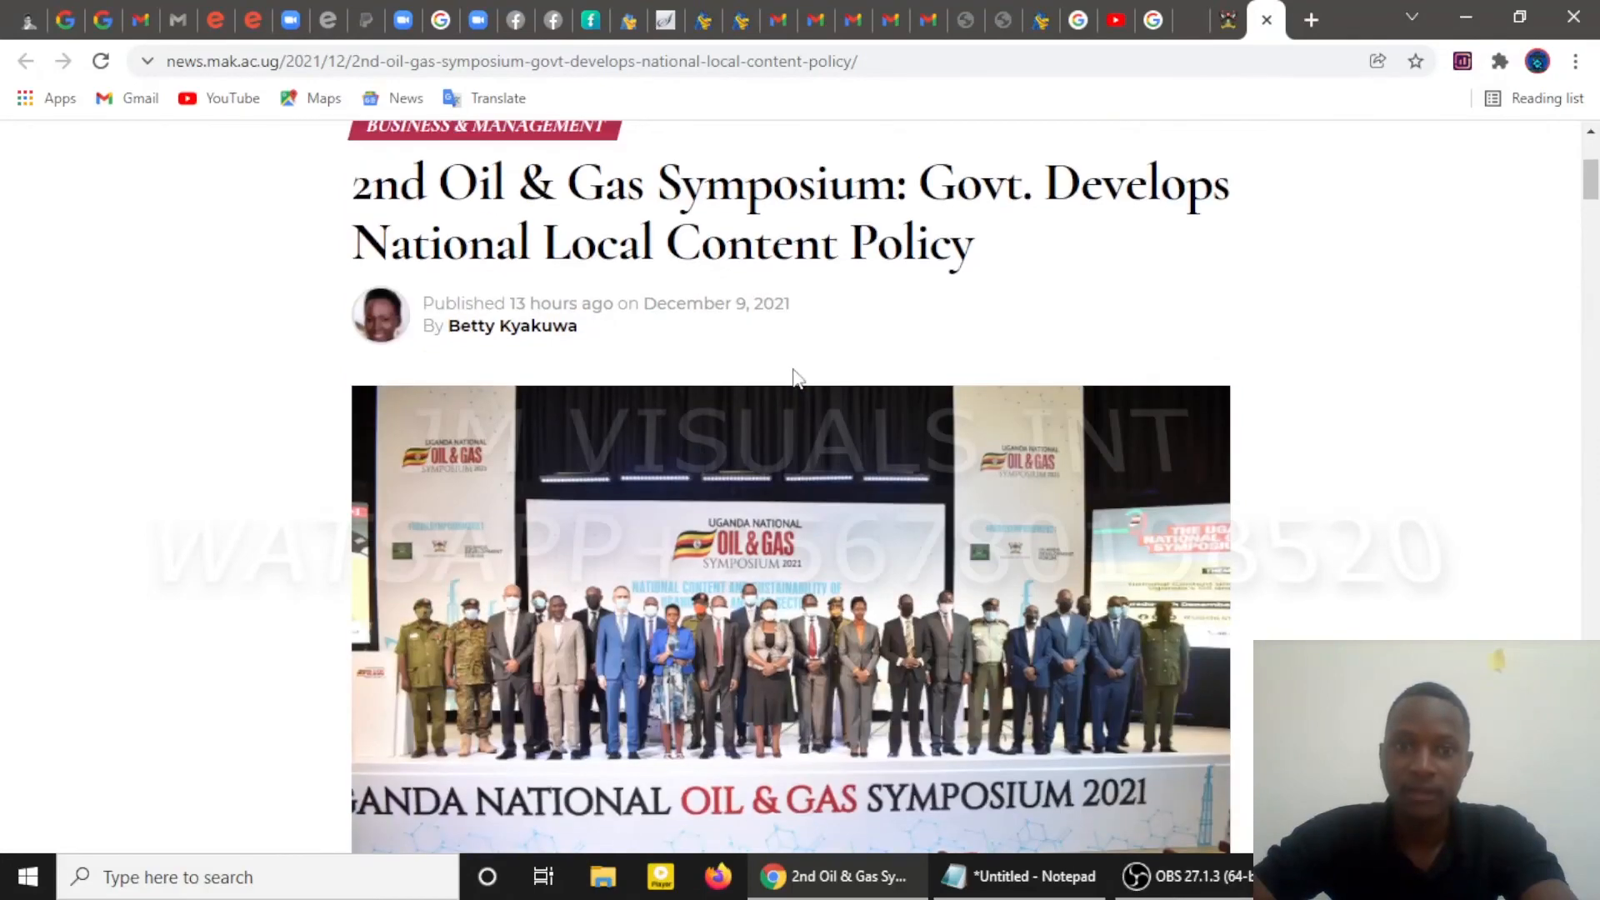
Leave the Makerere University news article, switch to the JM Visuals International About page and examine its layout from heading to lower sections
scroll(733, 372, "up", 3)
mouse_move(749, 420)
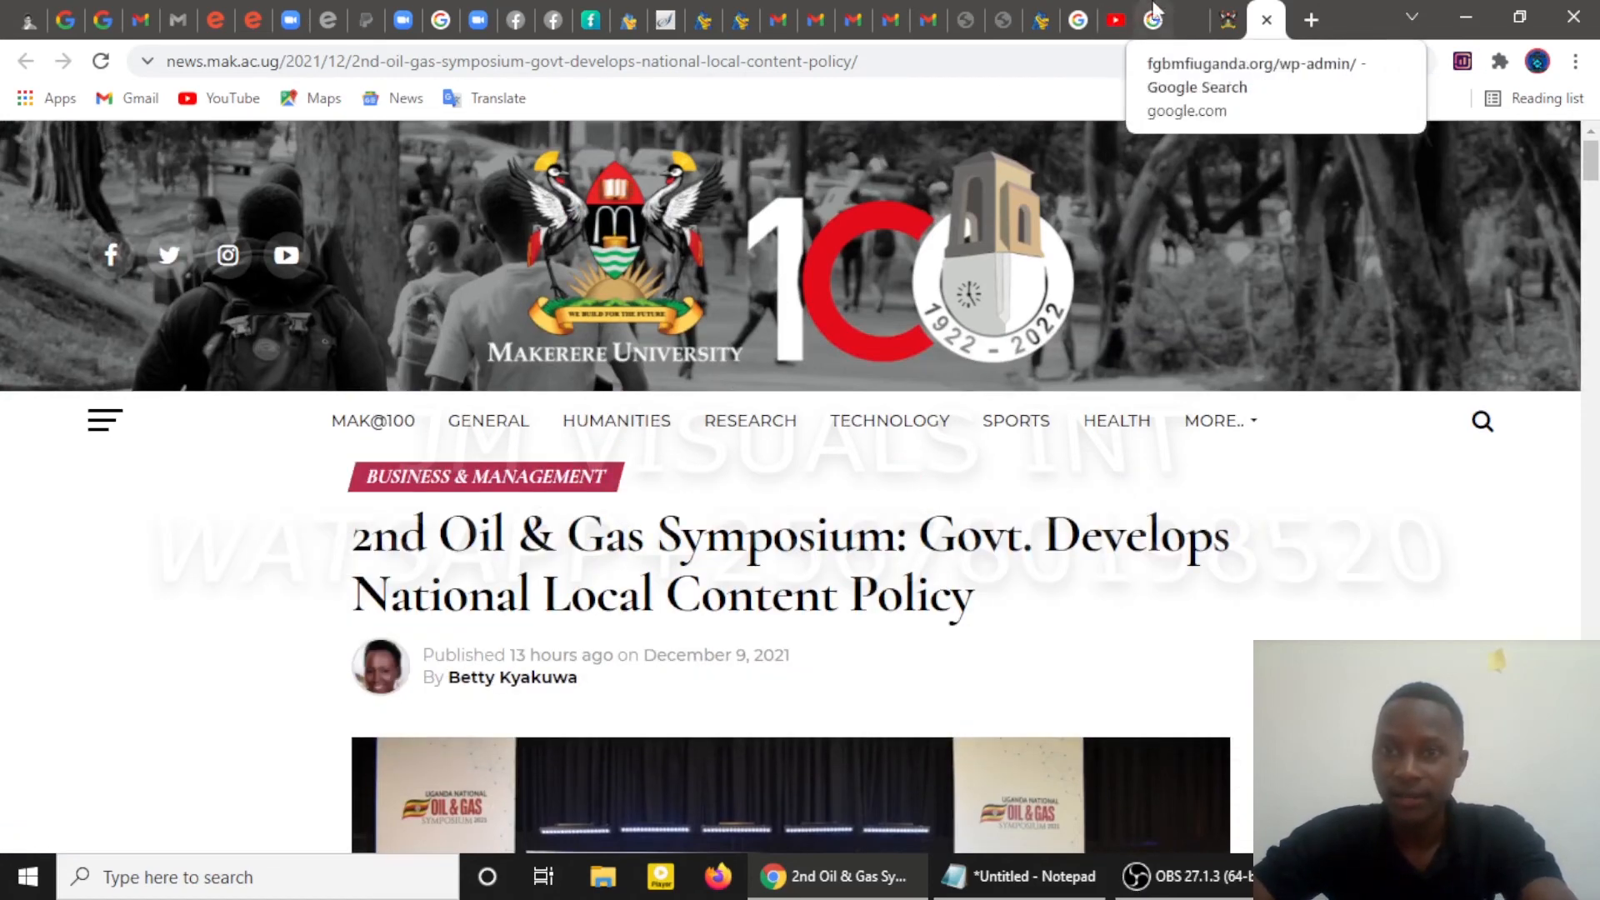
left_click(1227, 19)
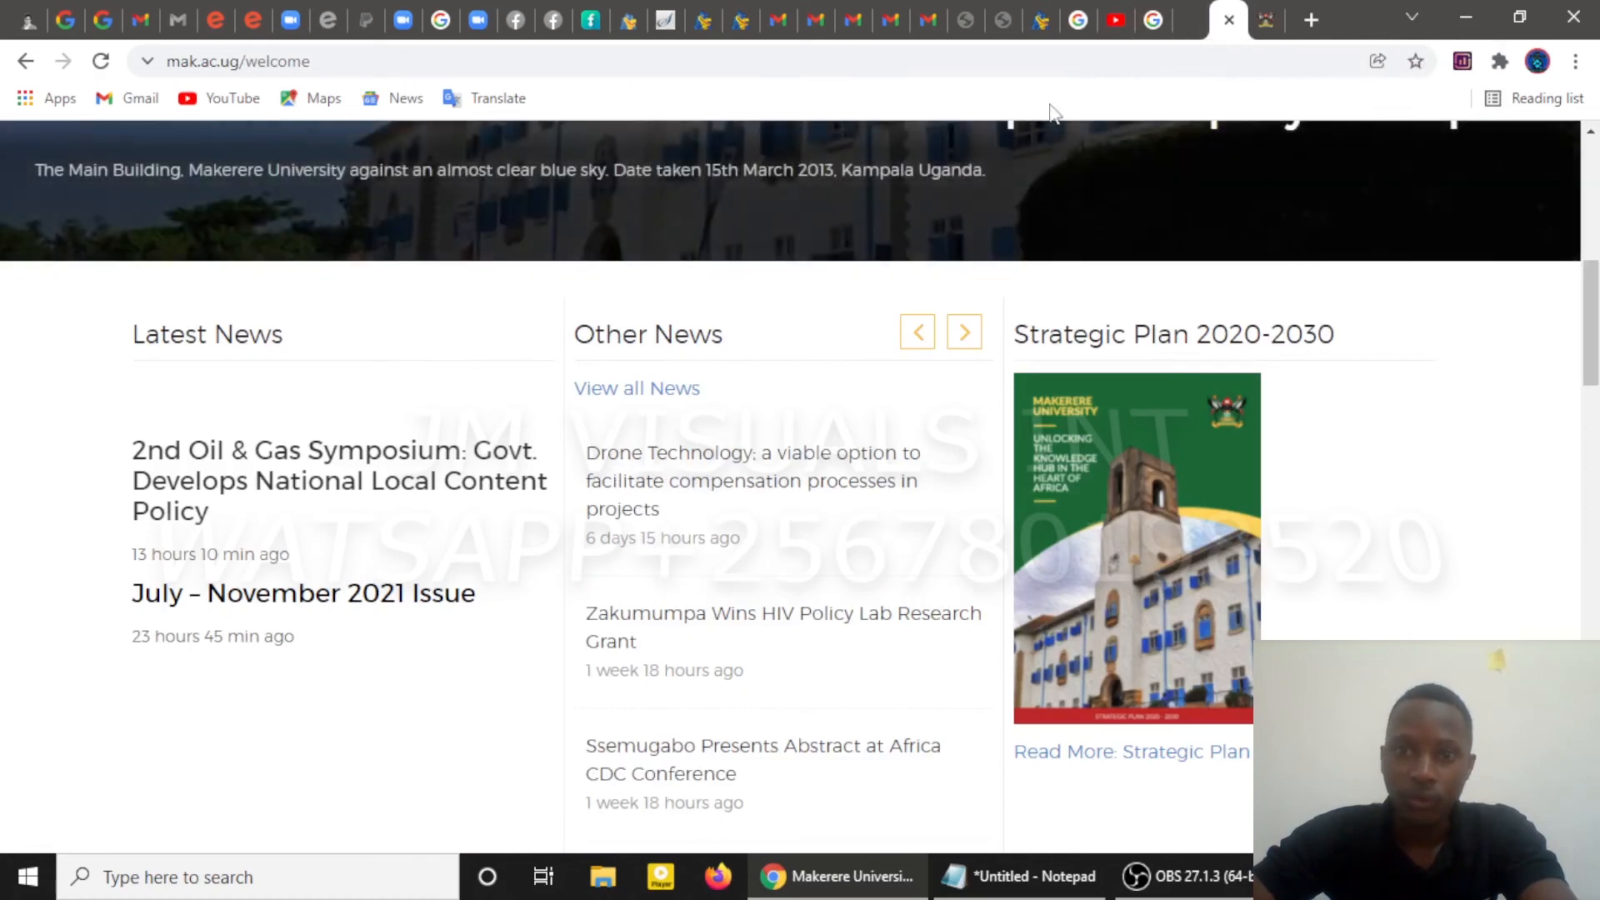
left_click(1039, 12)
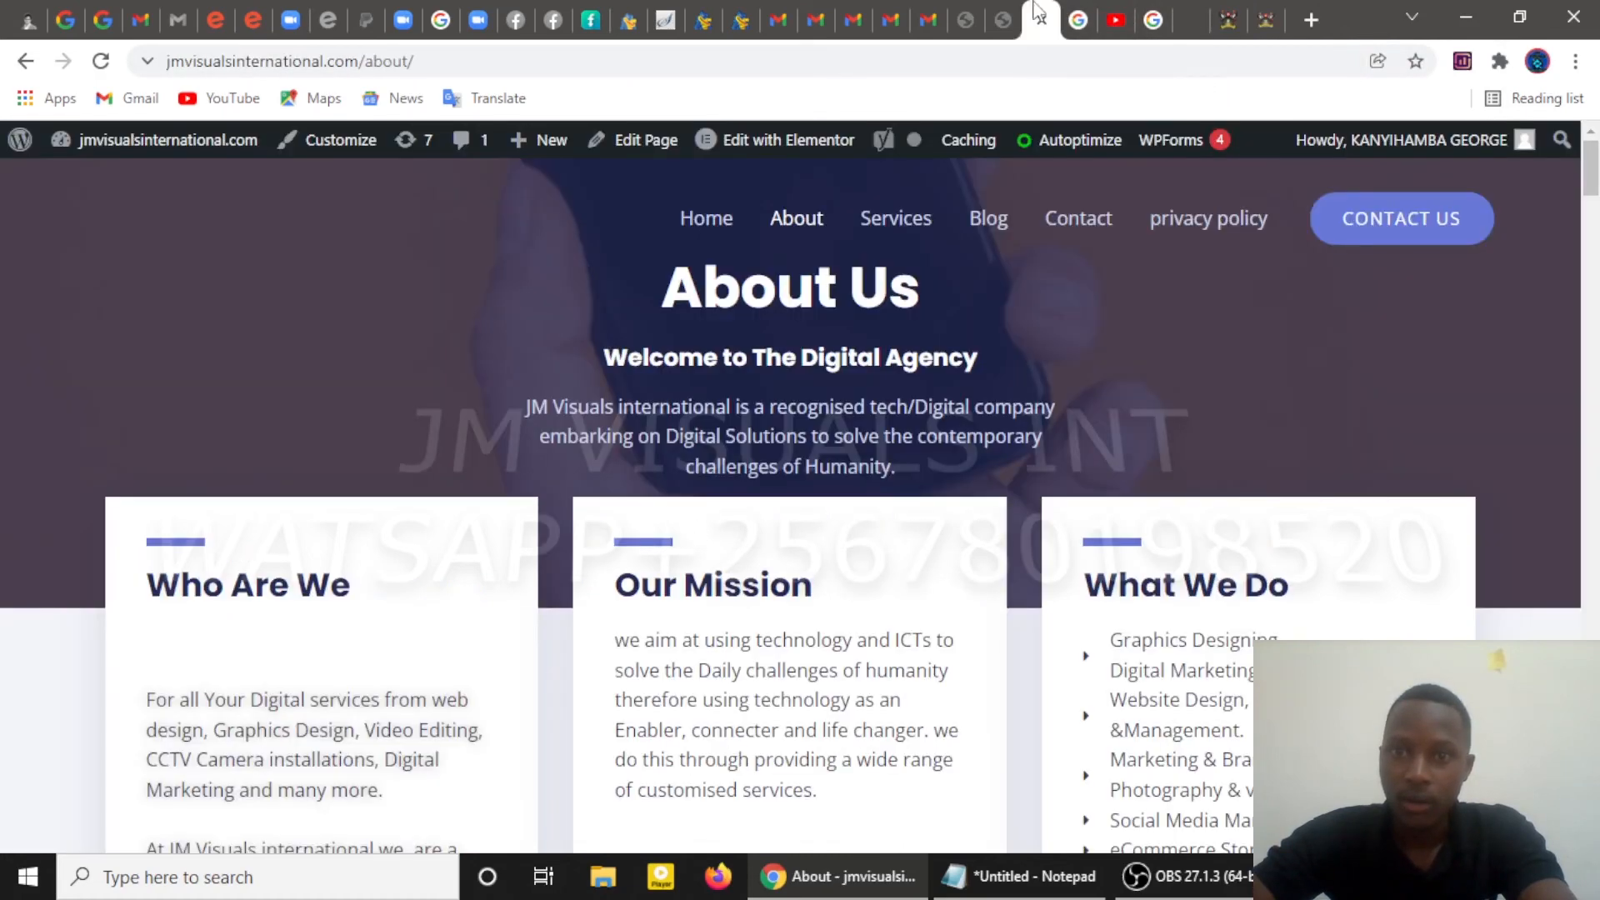
scroll(738, 382, "down", 14)
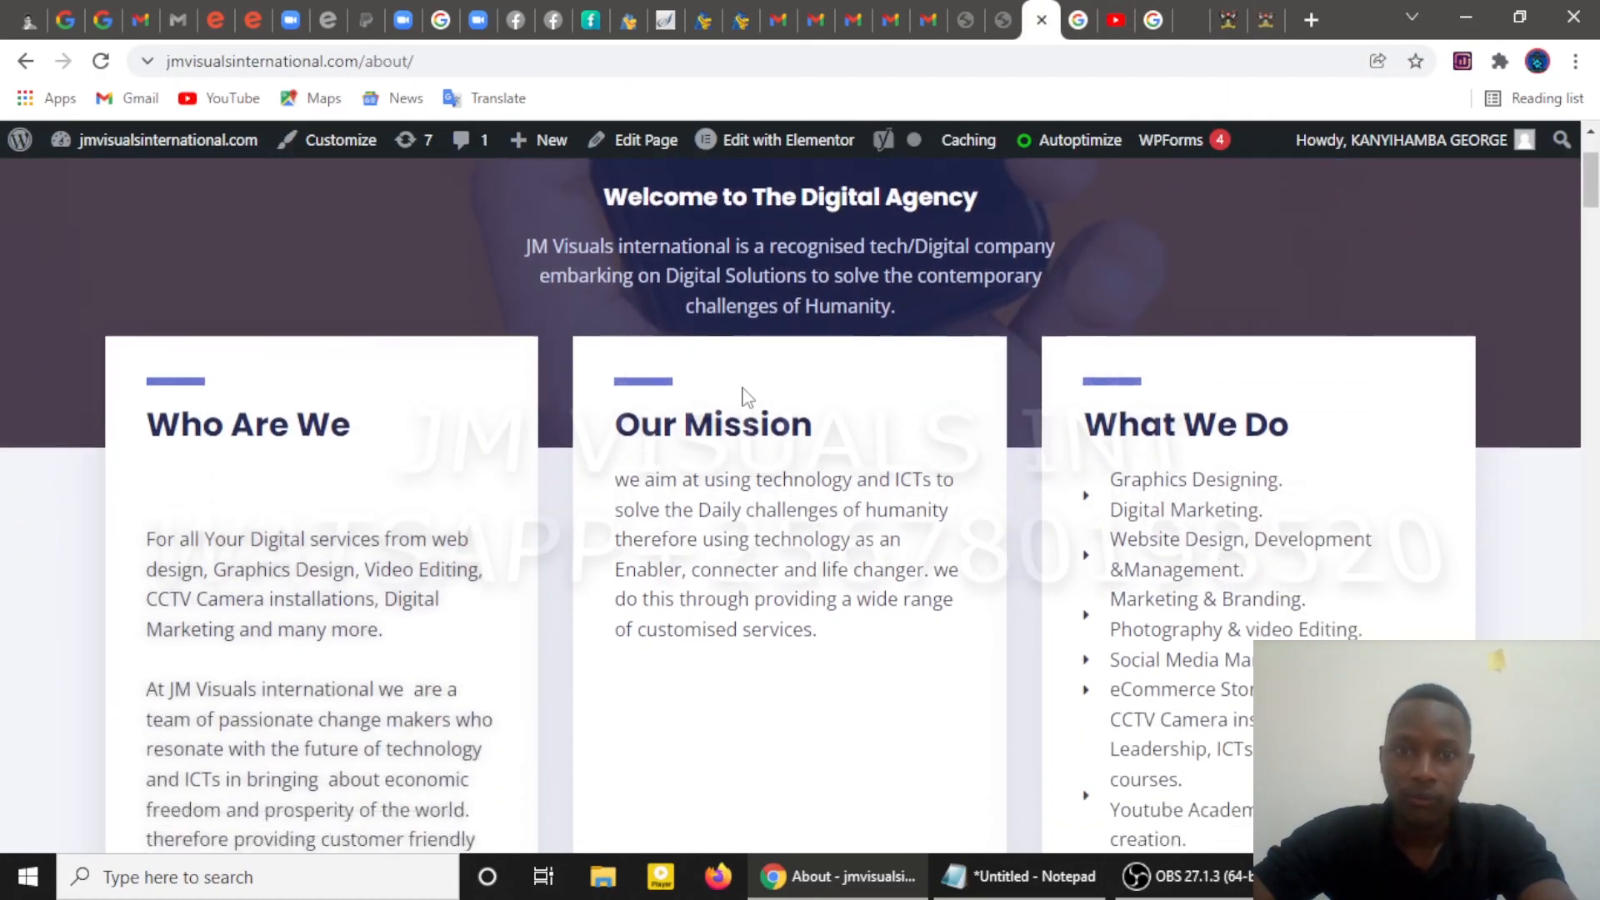
scroll(732, 381, "up", 8)
scroll(732, 381, "up", 6)
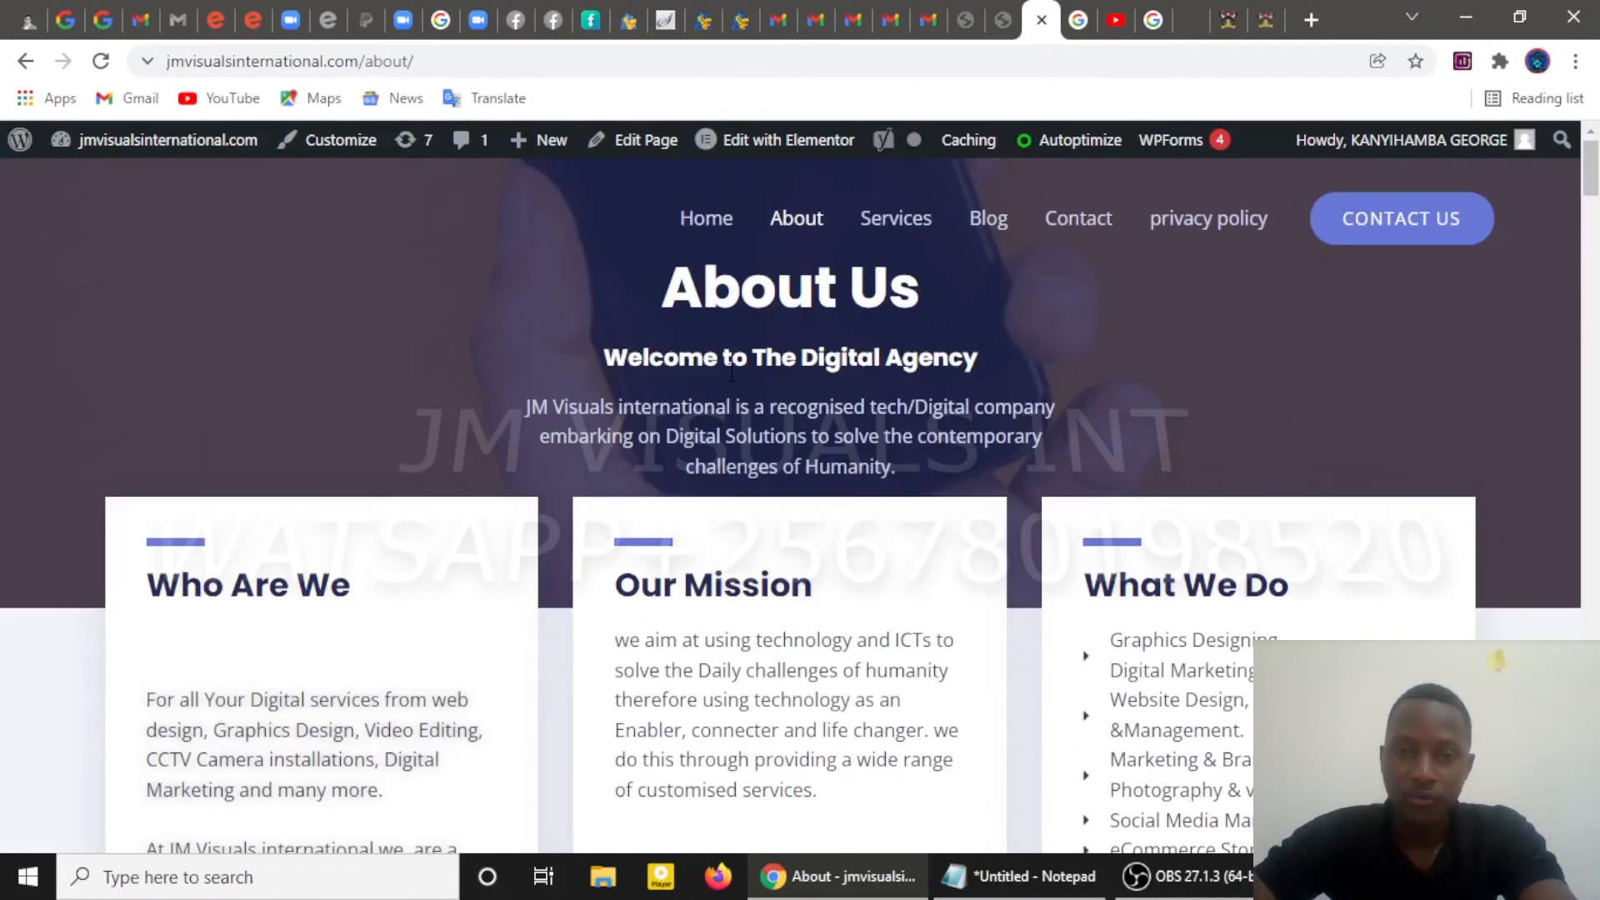
scroll(741, 379, "down", 12)
scroll(748, 379, "down", 15)
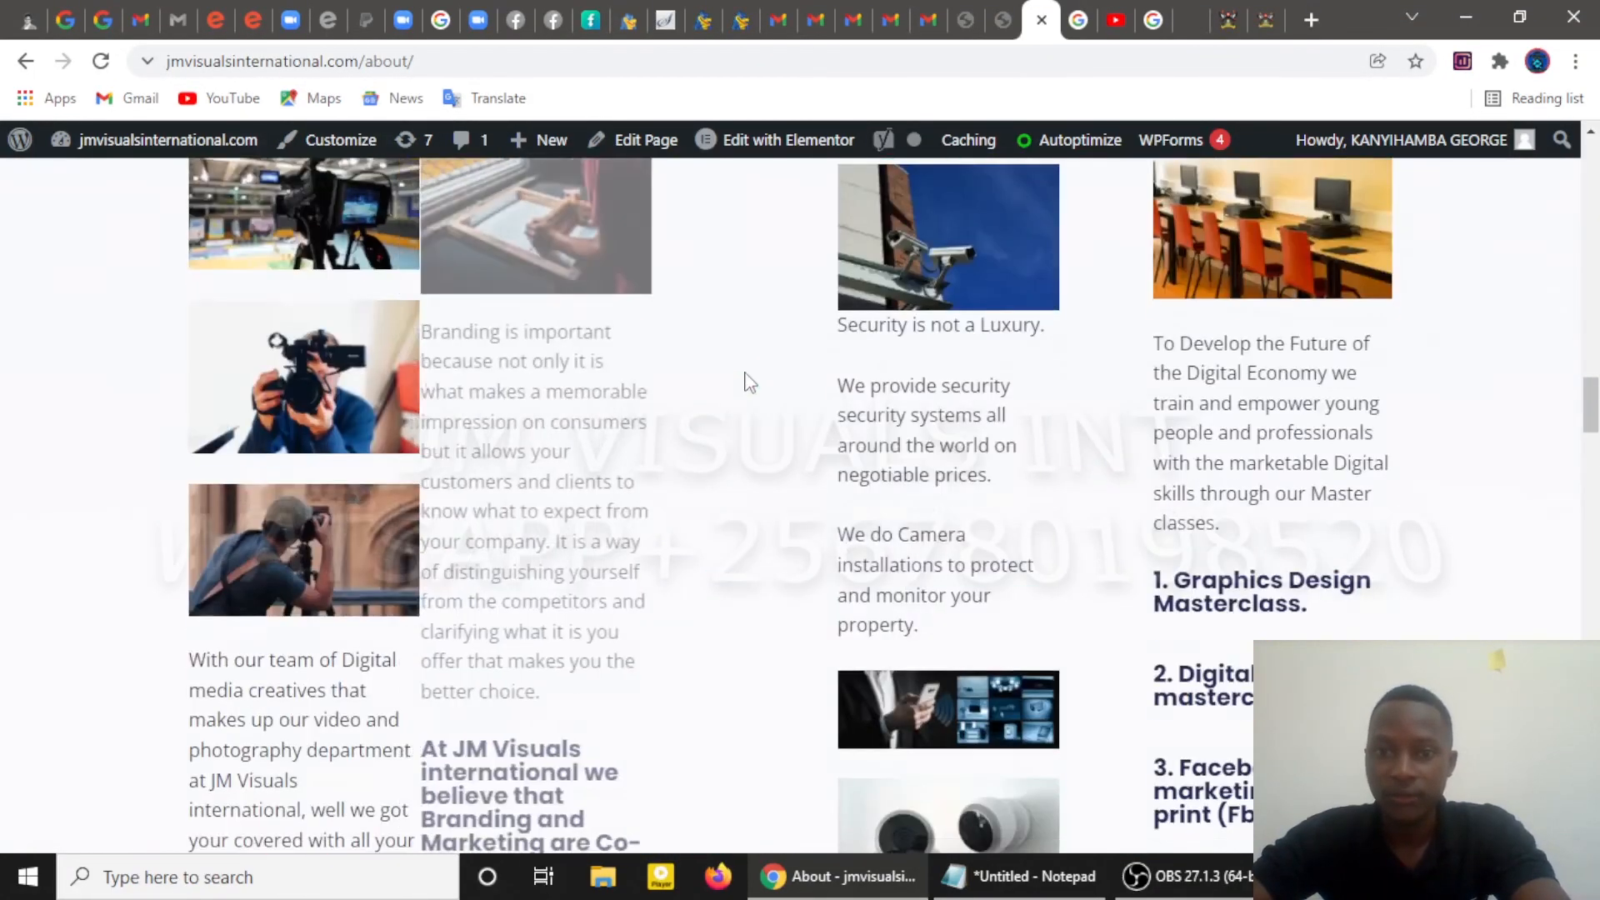
scroll(750, 371, "down", 10)
scroll(749, 364, "up", 8)
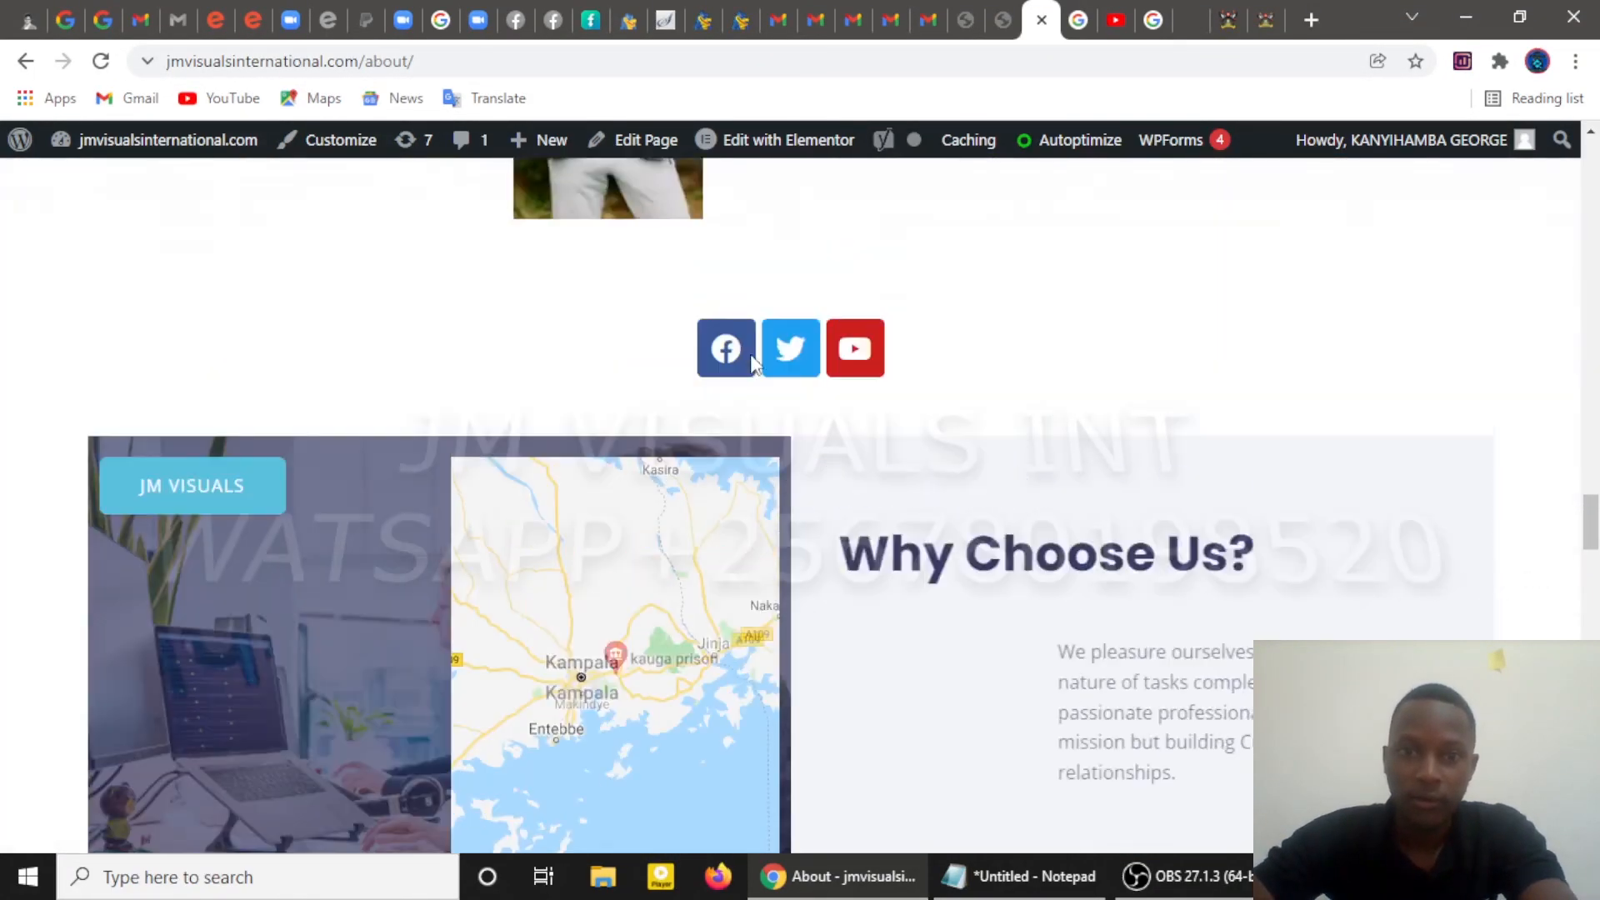
scroll(745, 375, "down", 4)
scroll(744, 388, "up", 6)
scroll(744, 388, "down", 15)
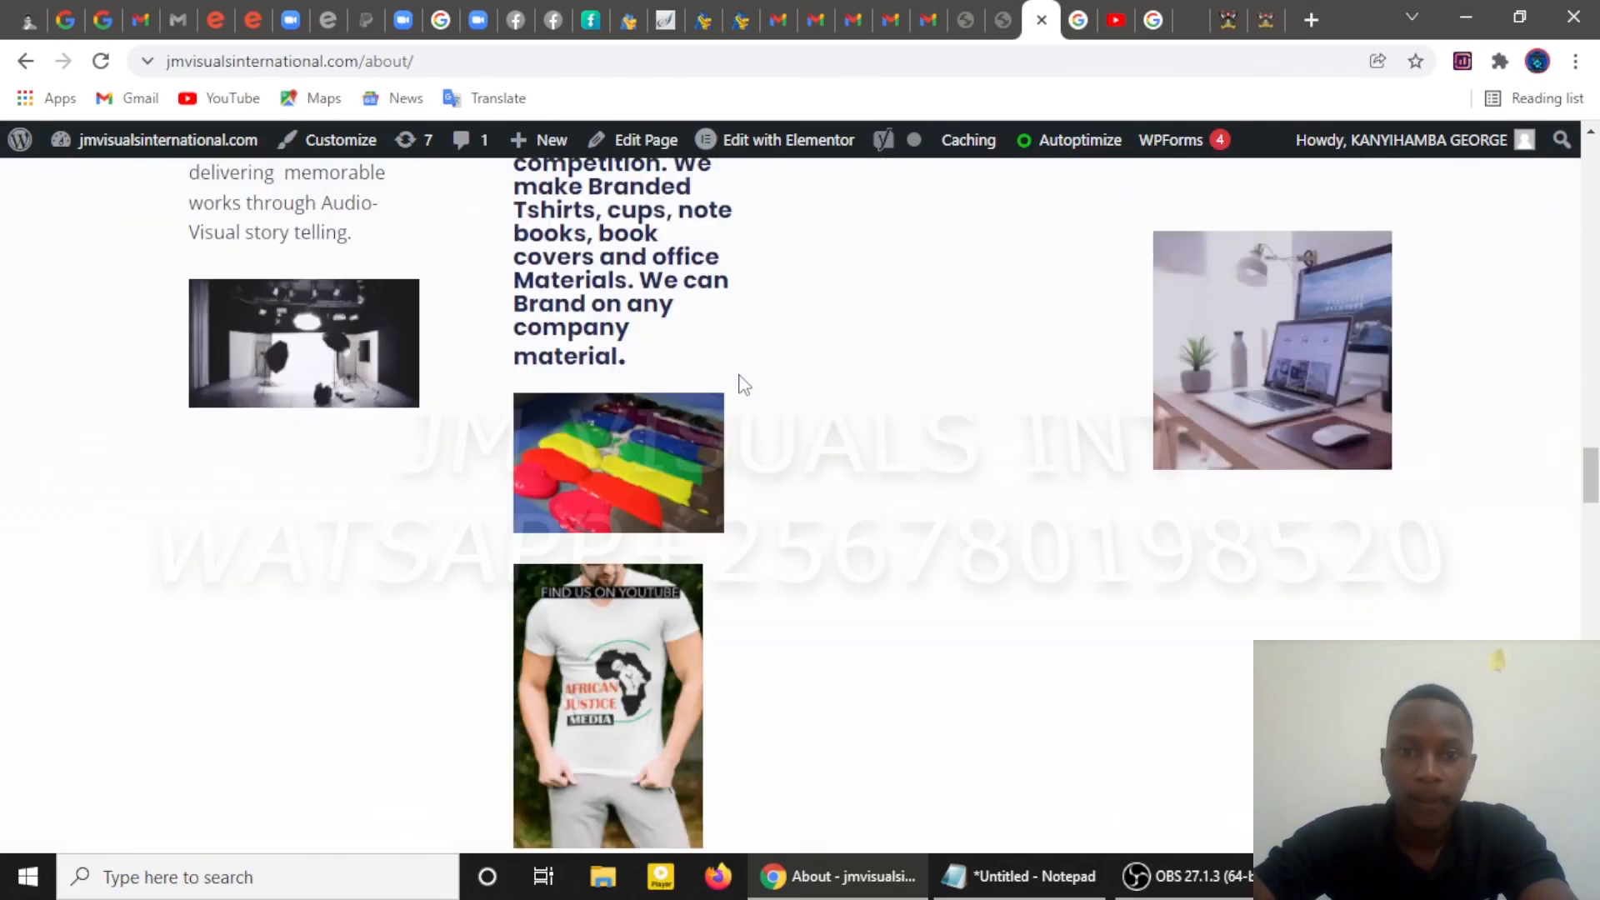
scroll(740, 387, "down", 3)
scroll(737, 383, "up", 12)
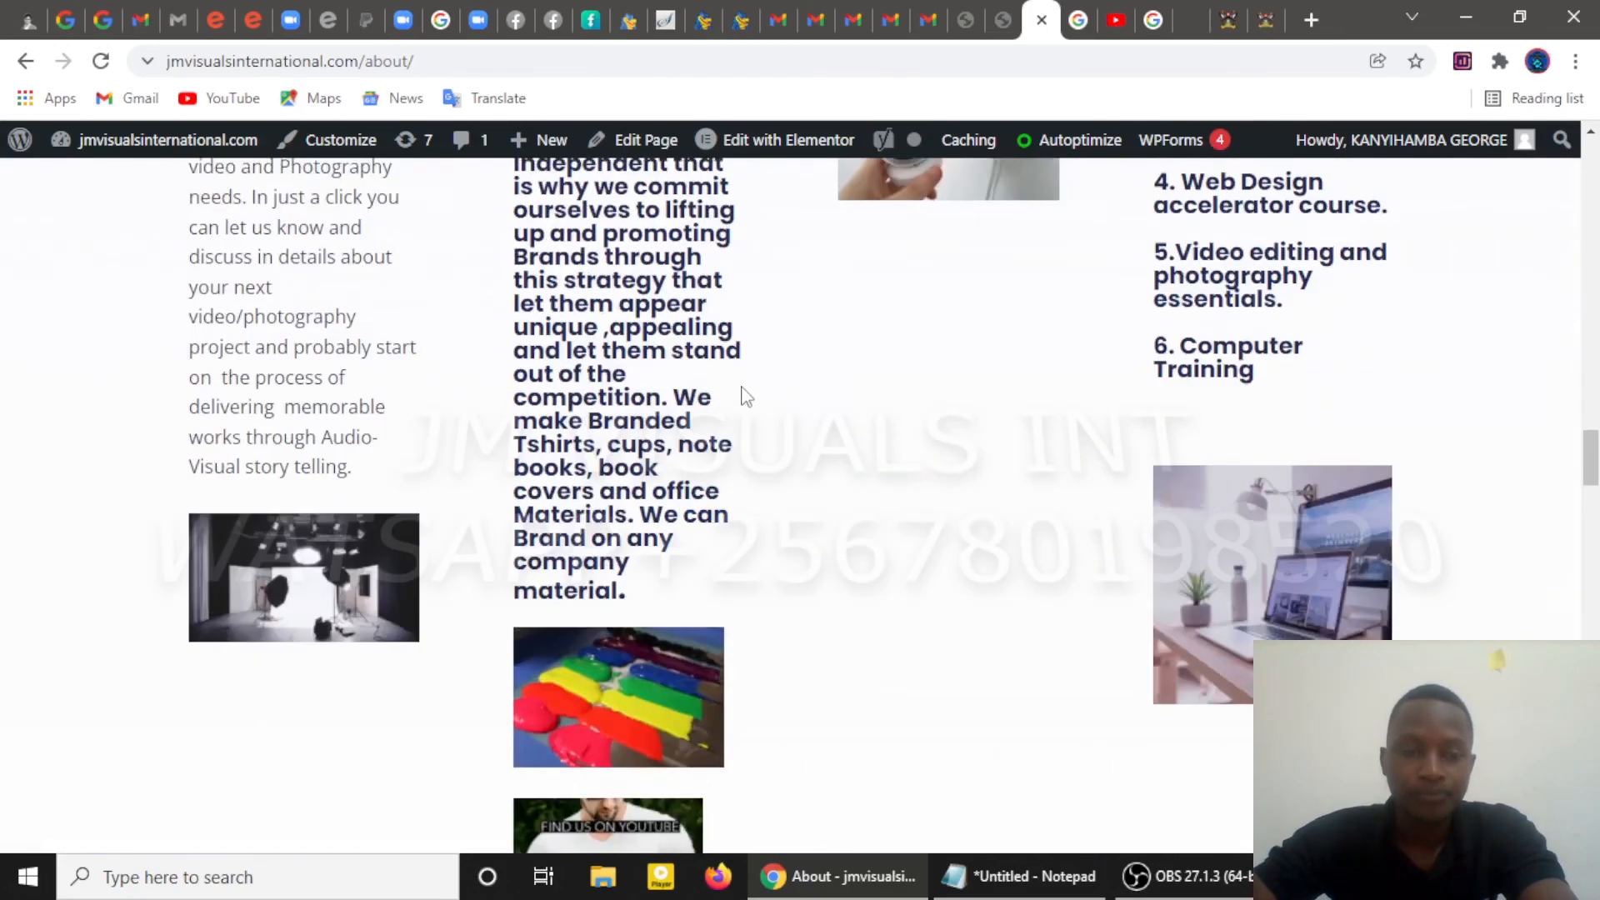
scroll(733, 377, "down", 4)
scroll(730, 371, "up", 10)
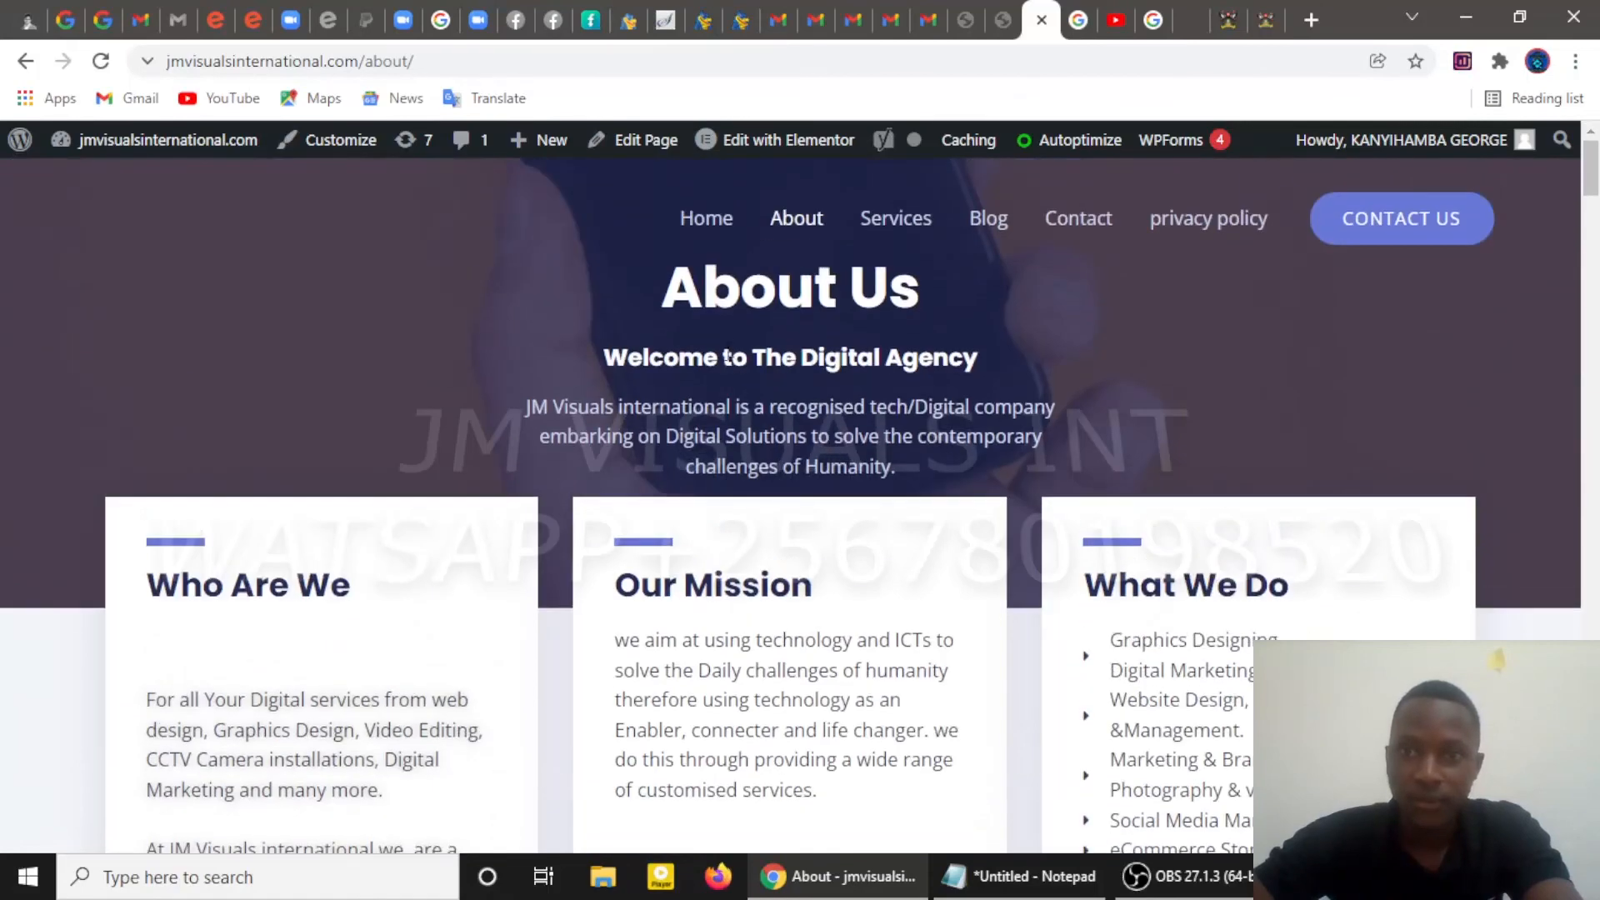
Return to the WordPress editor for the "home" page and review its page settings
left_click(752, 10)
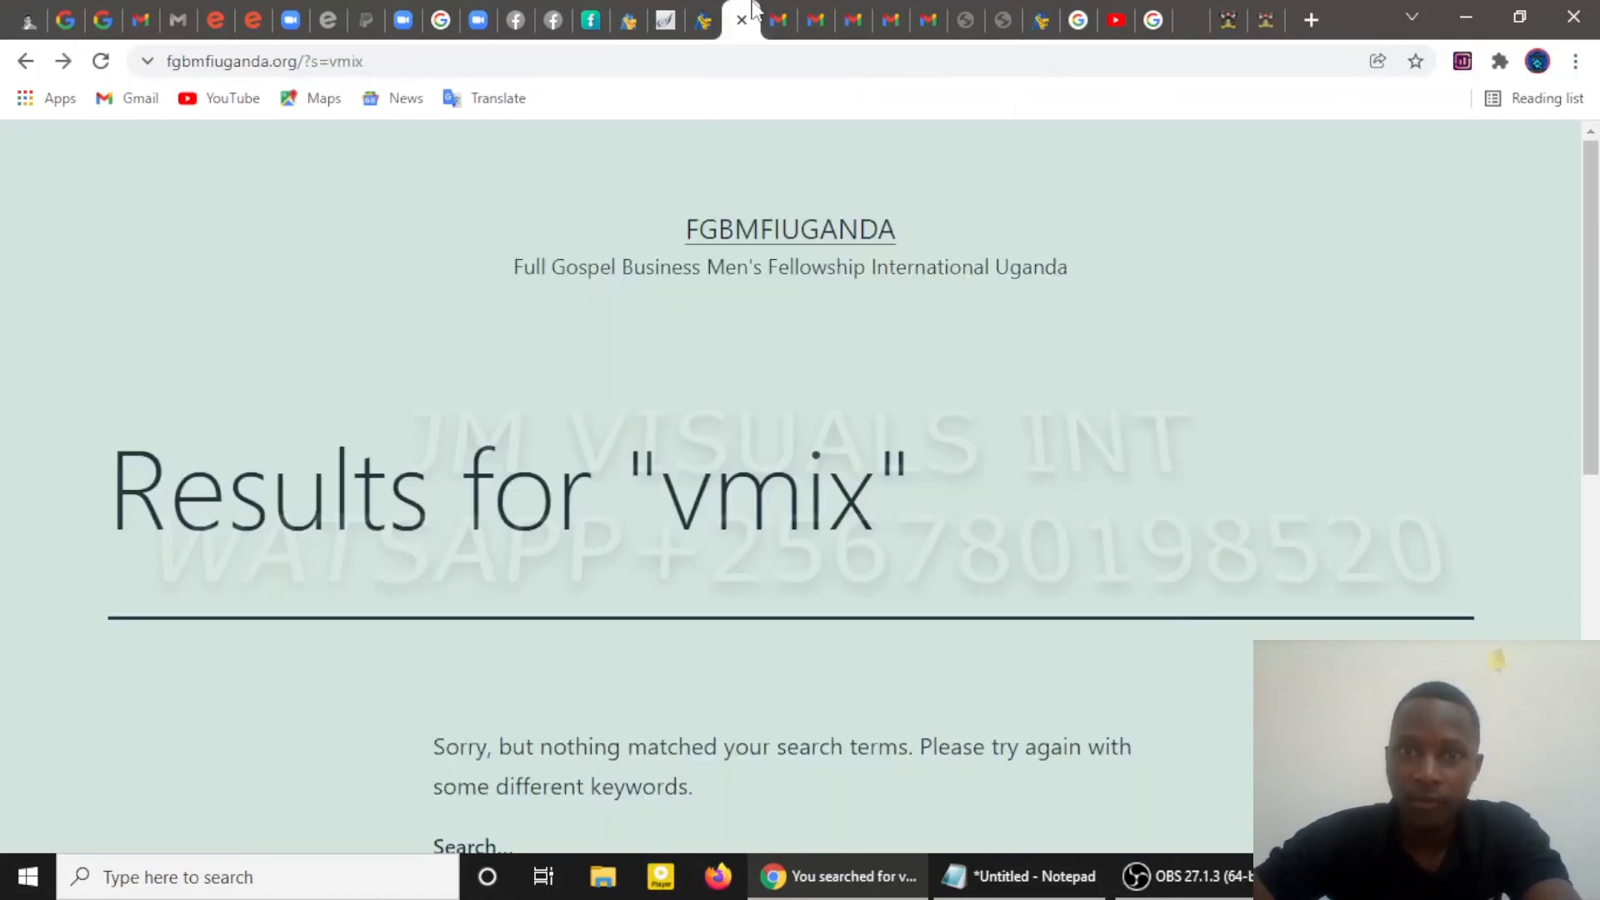
left_click(708, 10)
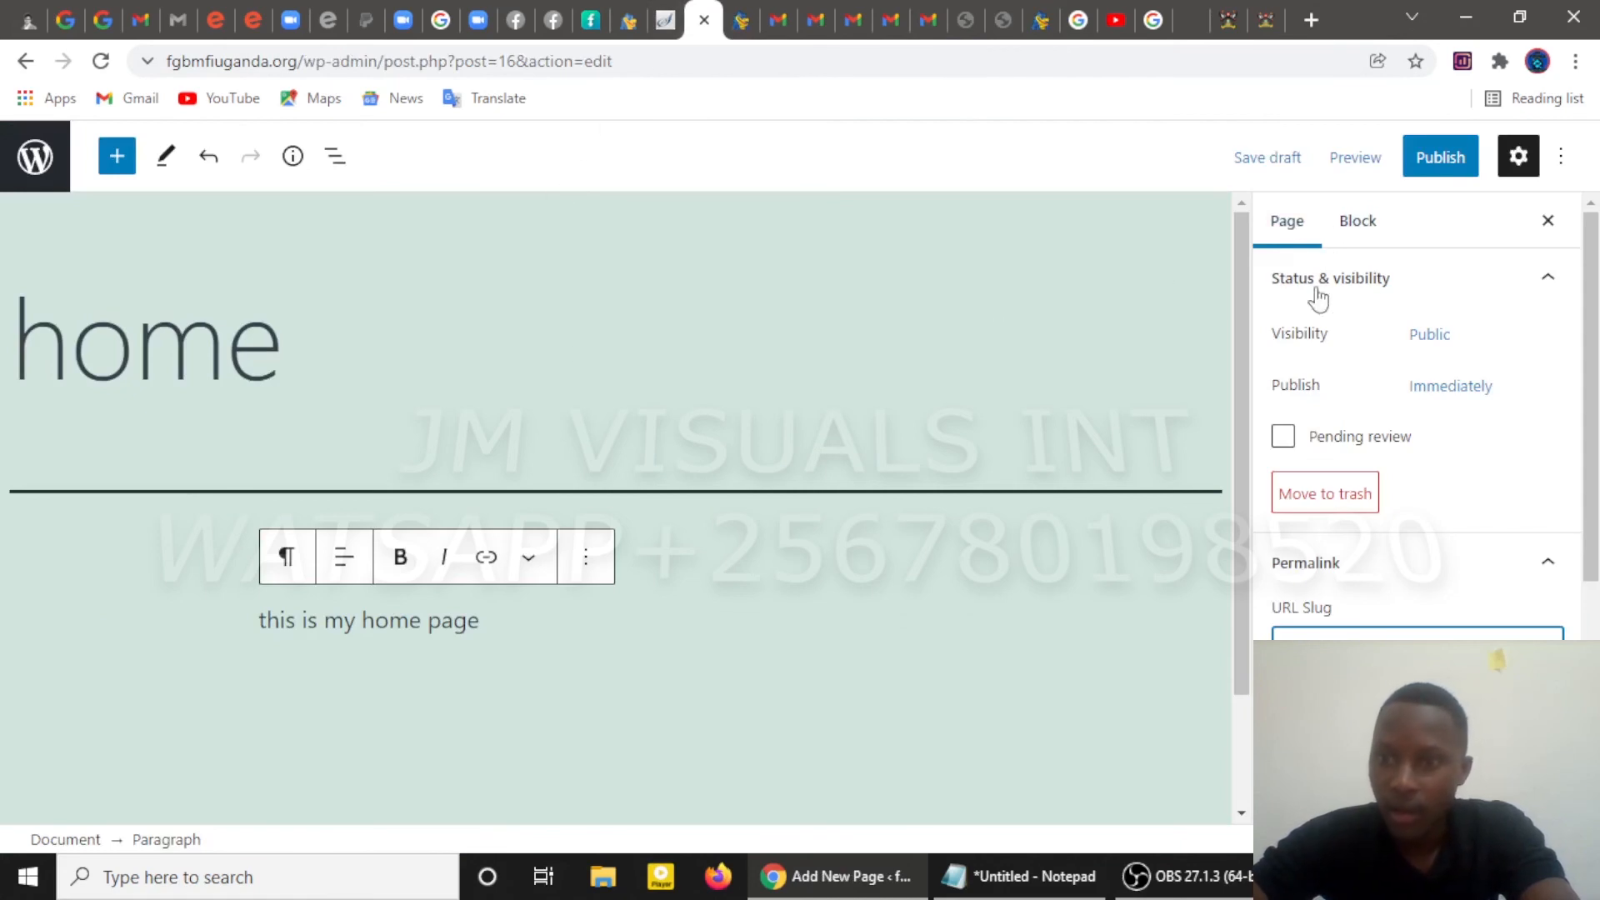
scroll(1416, 434, "down", 5)
scroll(1416, 433, "up", 5)
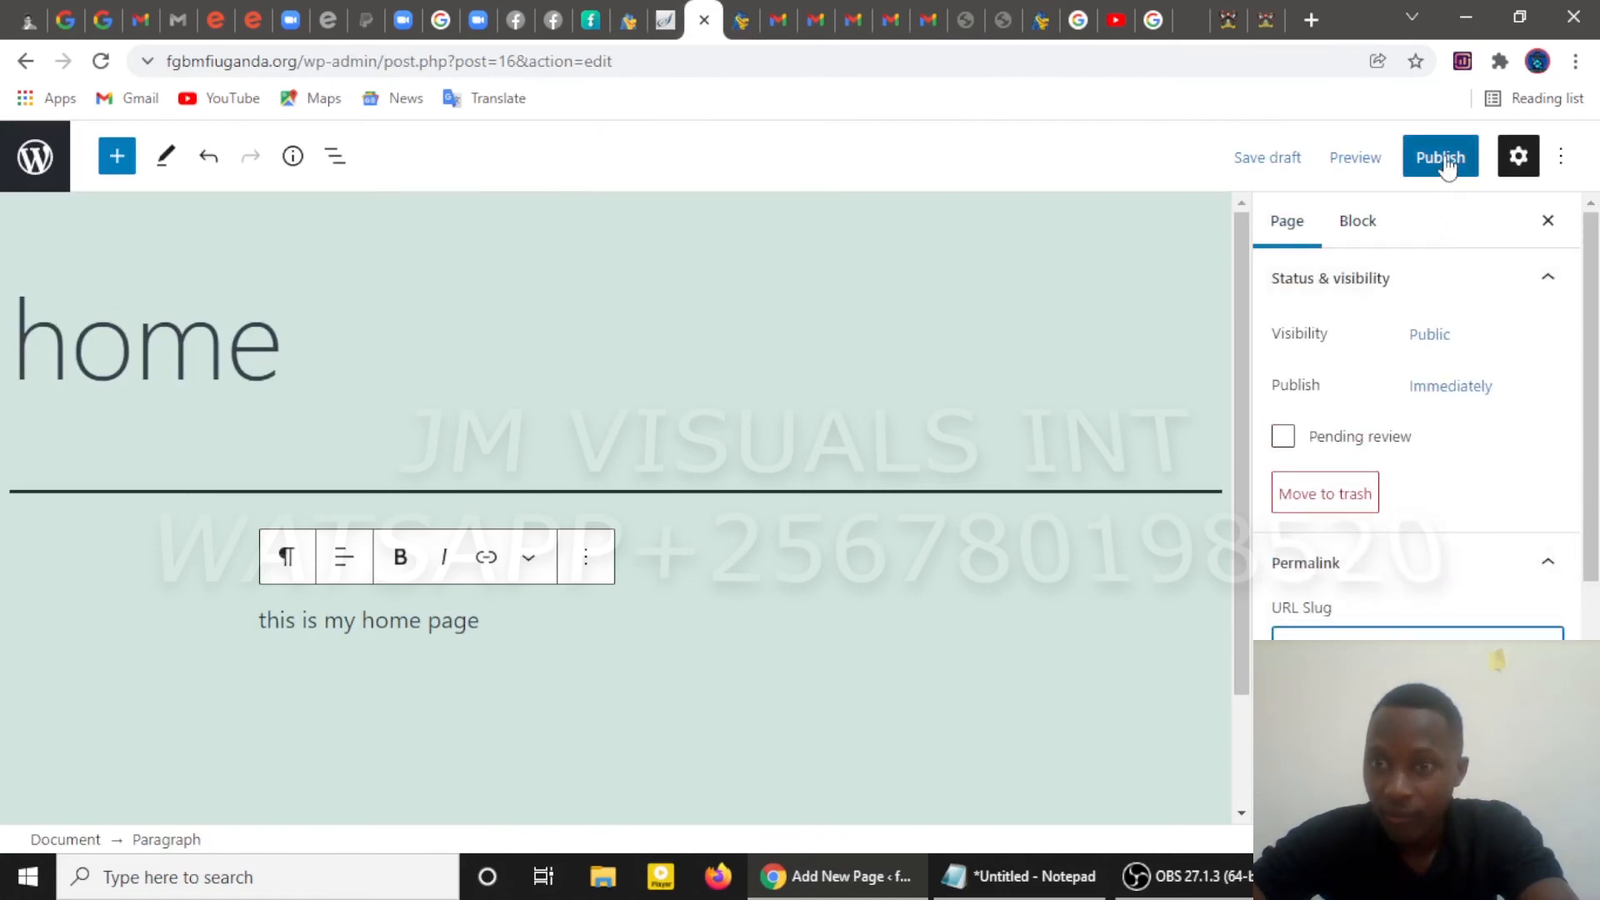
Preview the "home" page at Mobile size and at Tablet size
left_click(1349, 161)
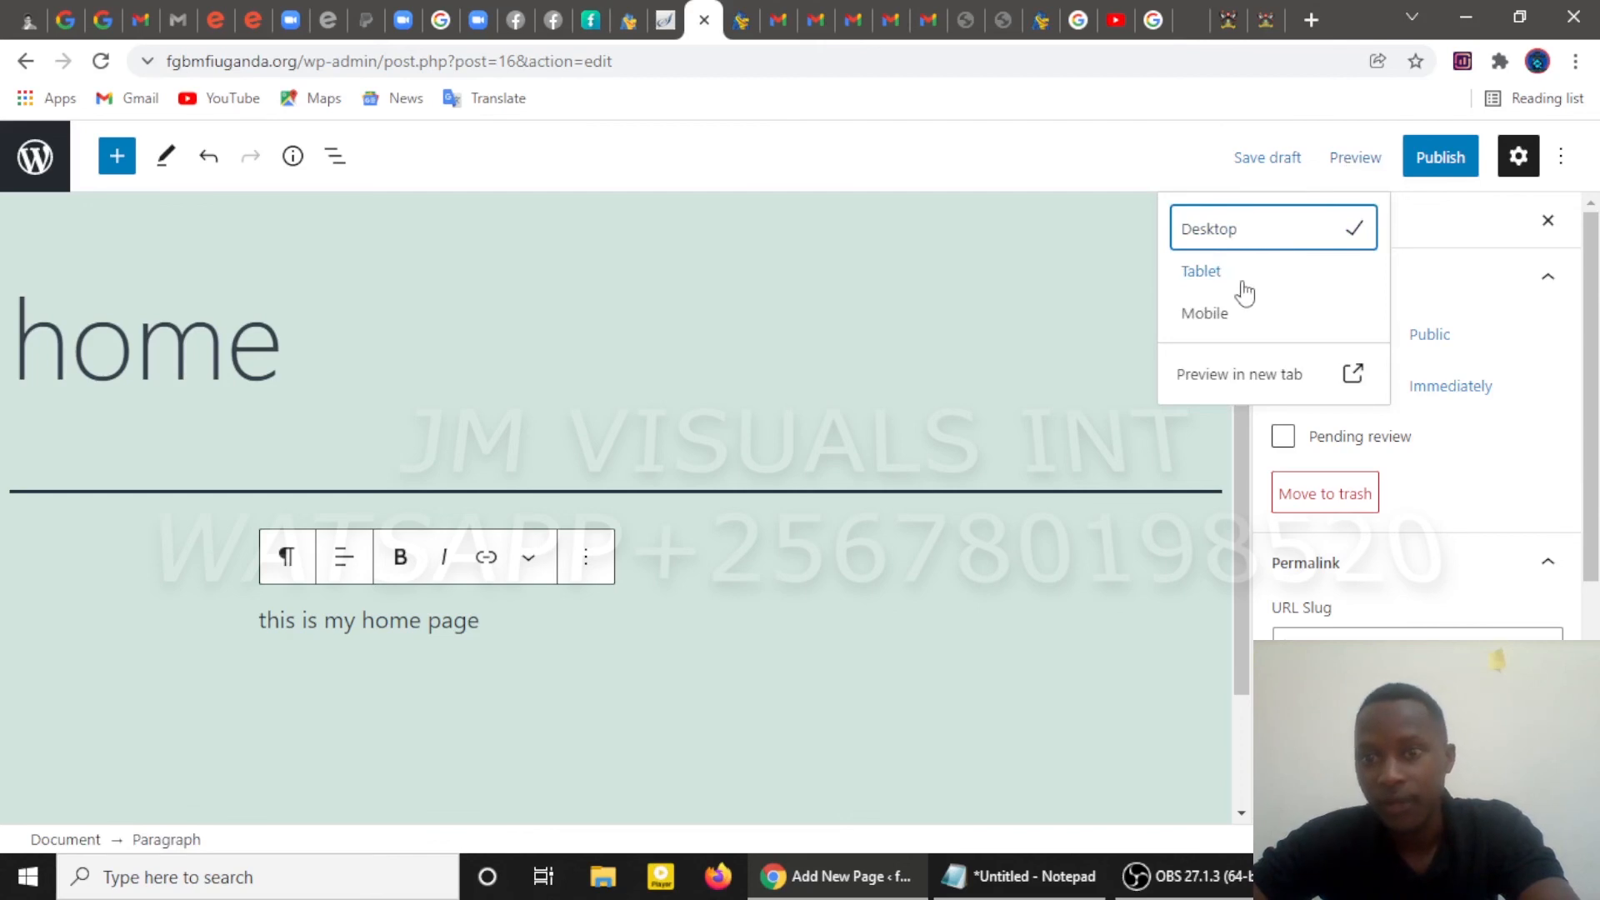
left_click(1241, 321)
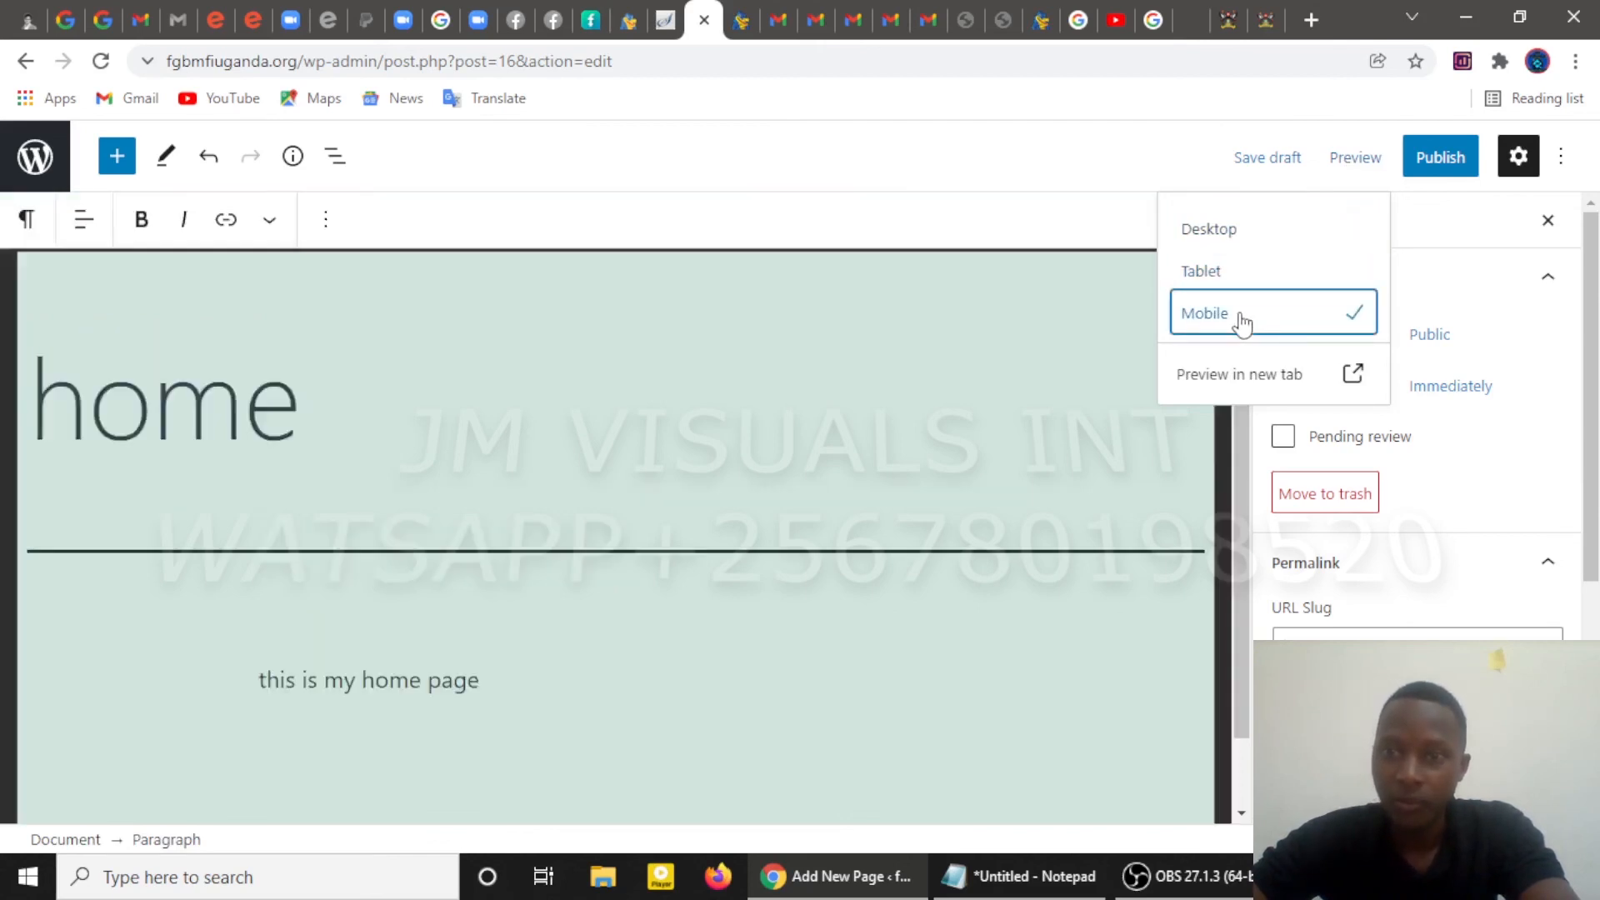
scroll(748, 499, "down", 5)
scroll(748, 500, "up", 5)
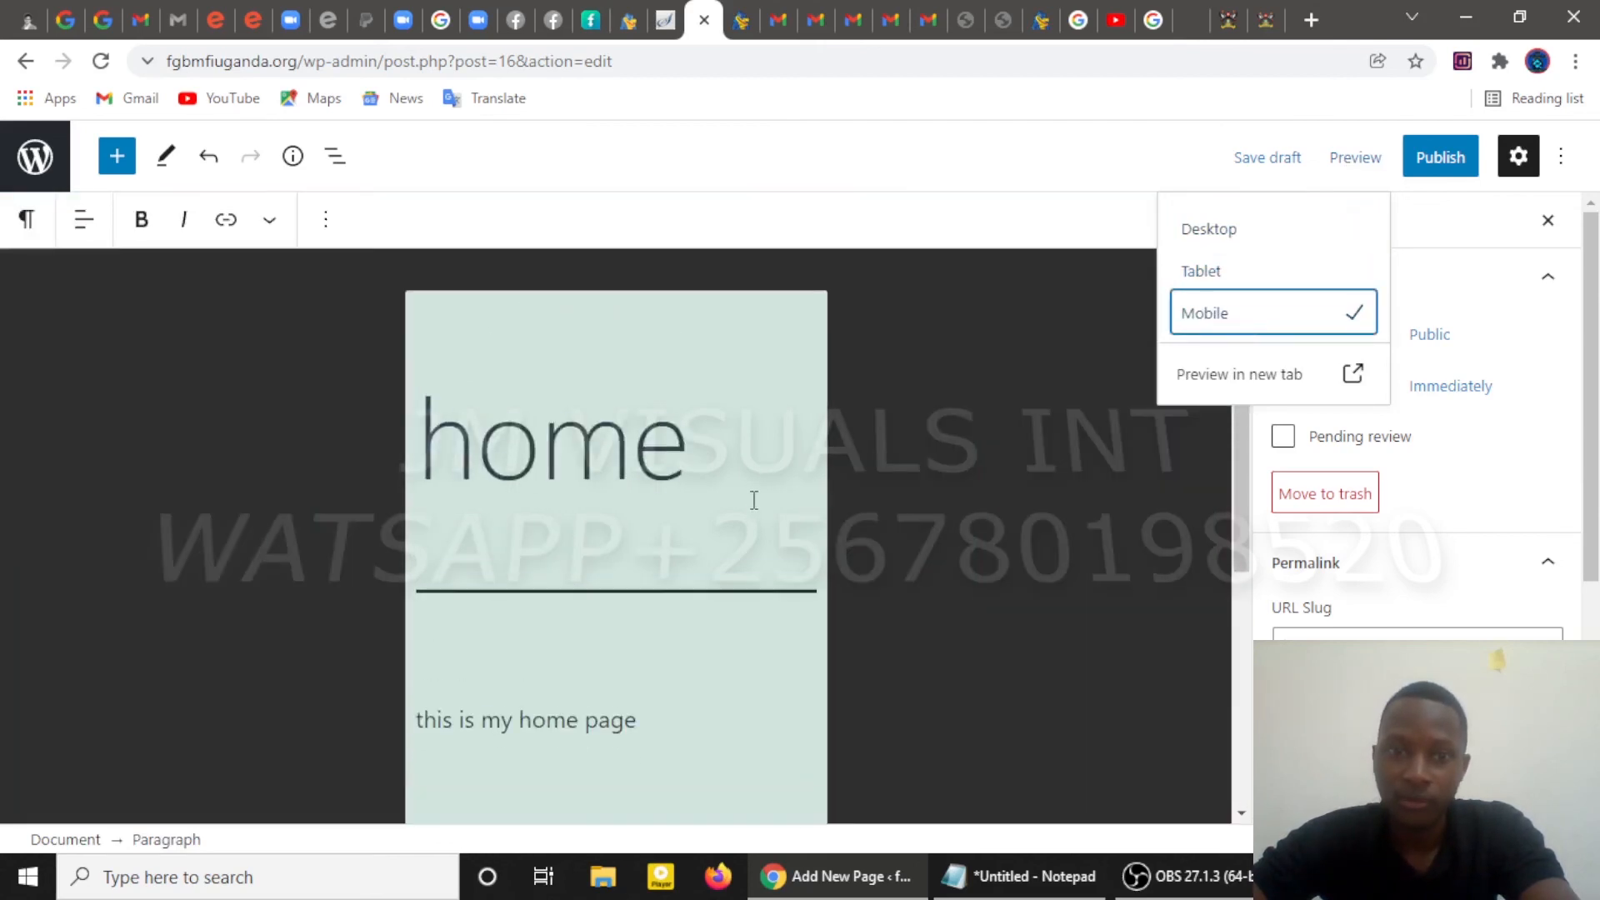
left_click(1261, 278)
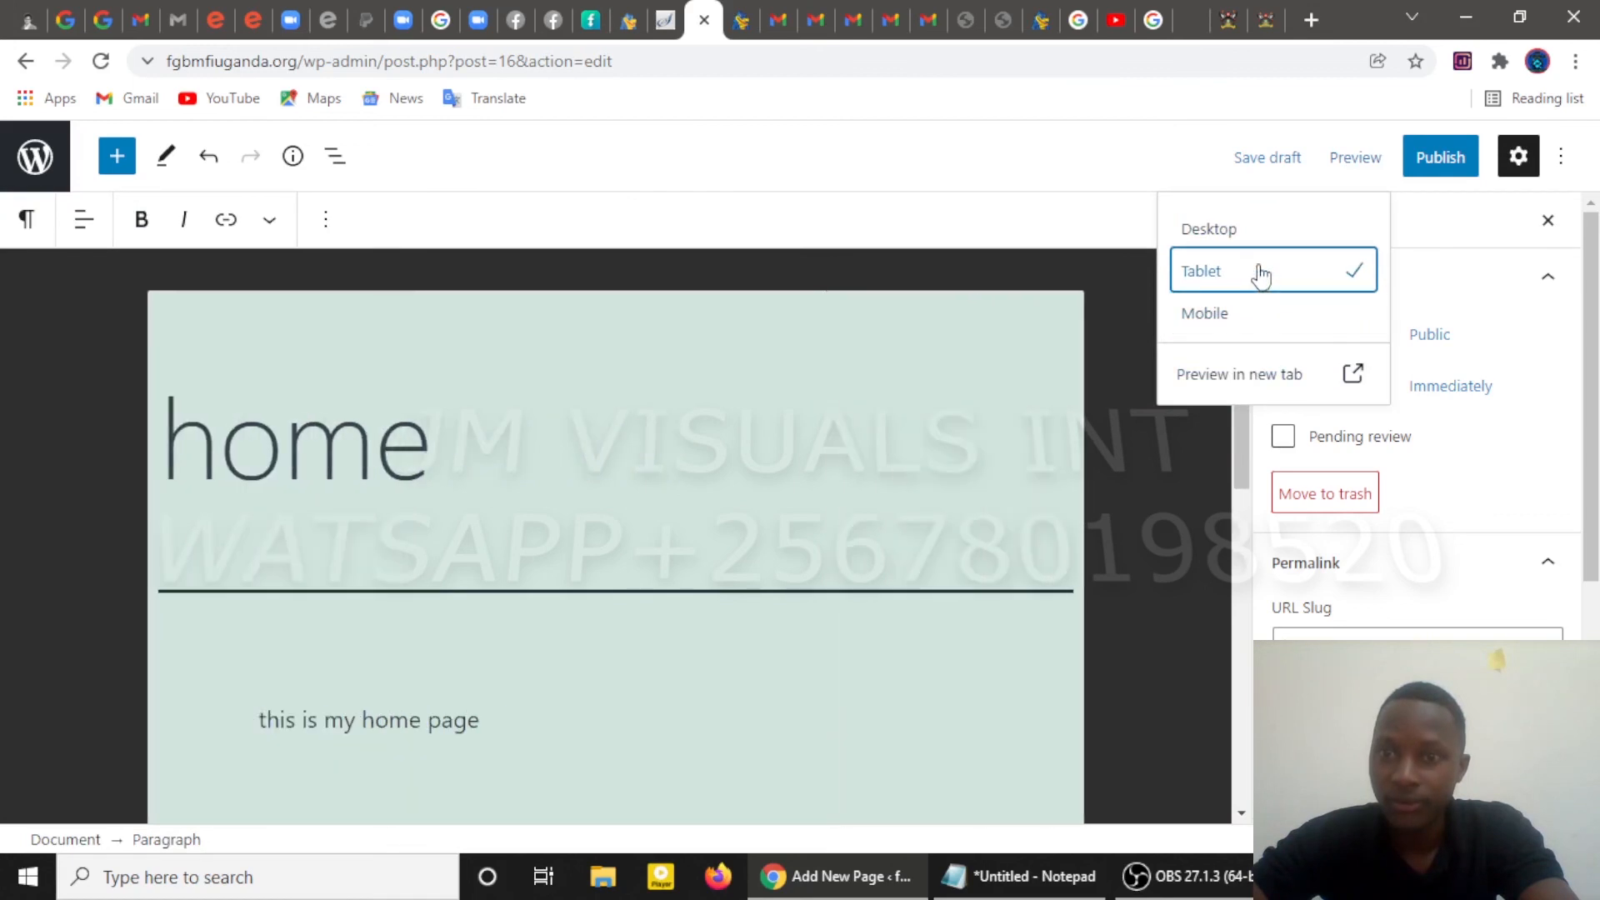
scroll(776, 506, "down", 2)
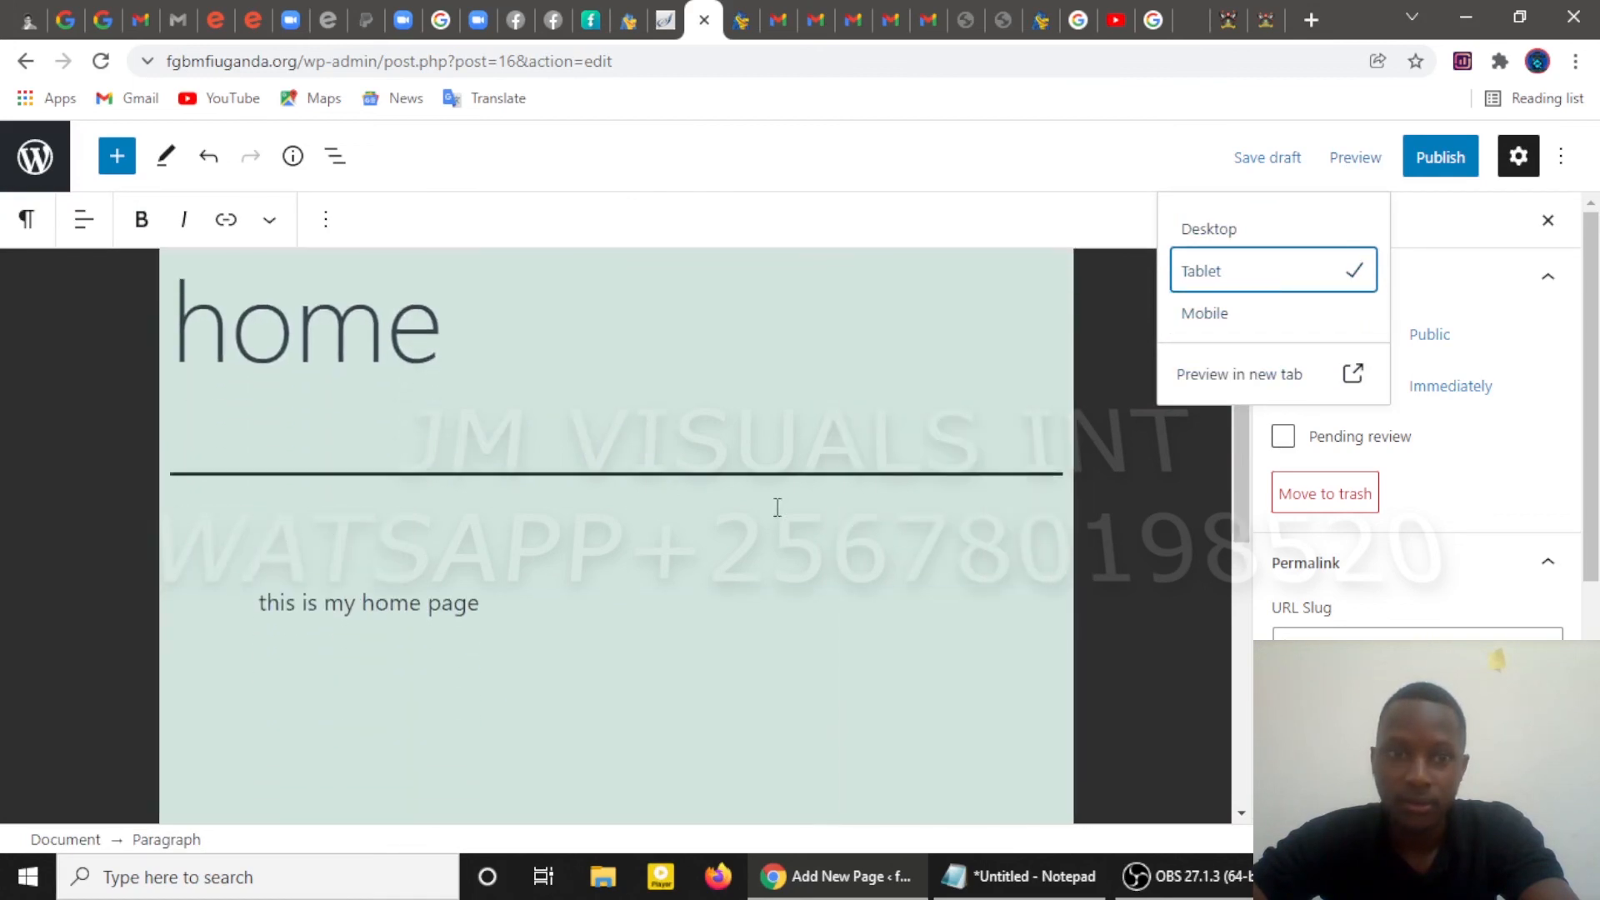
scroll(775, 507, "down", 4)
scroll(775, 507, "up", 6)
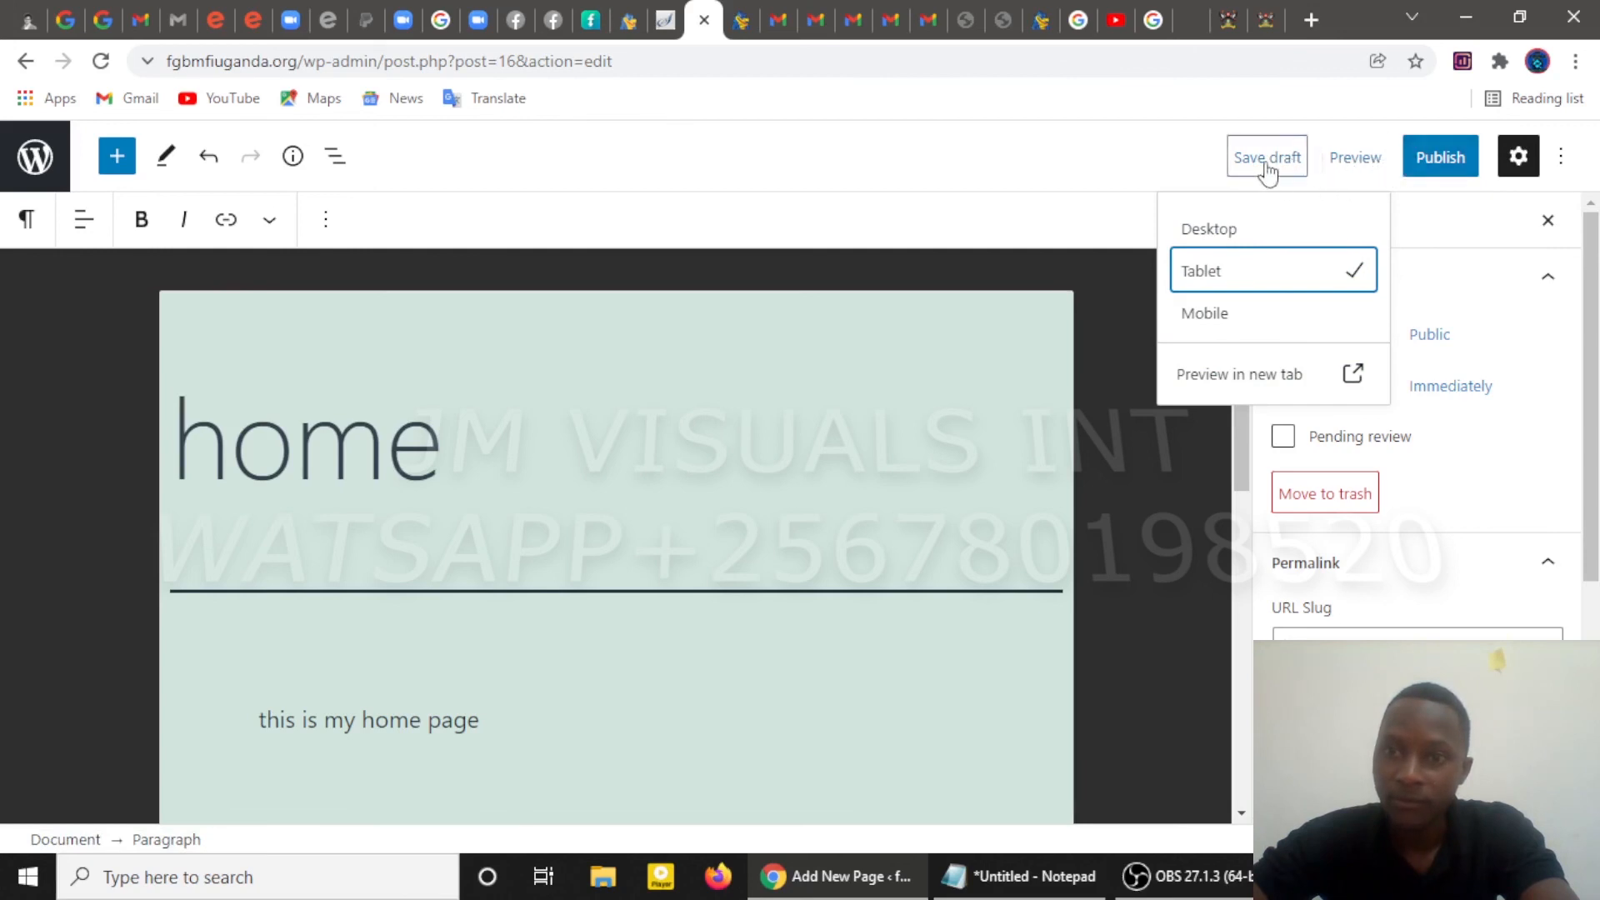
Save the "home" page as a draft and publish it with public visibility, effective immediately
left_click(1268, 166)
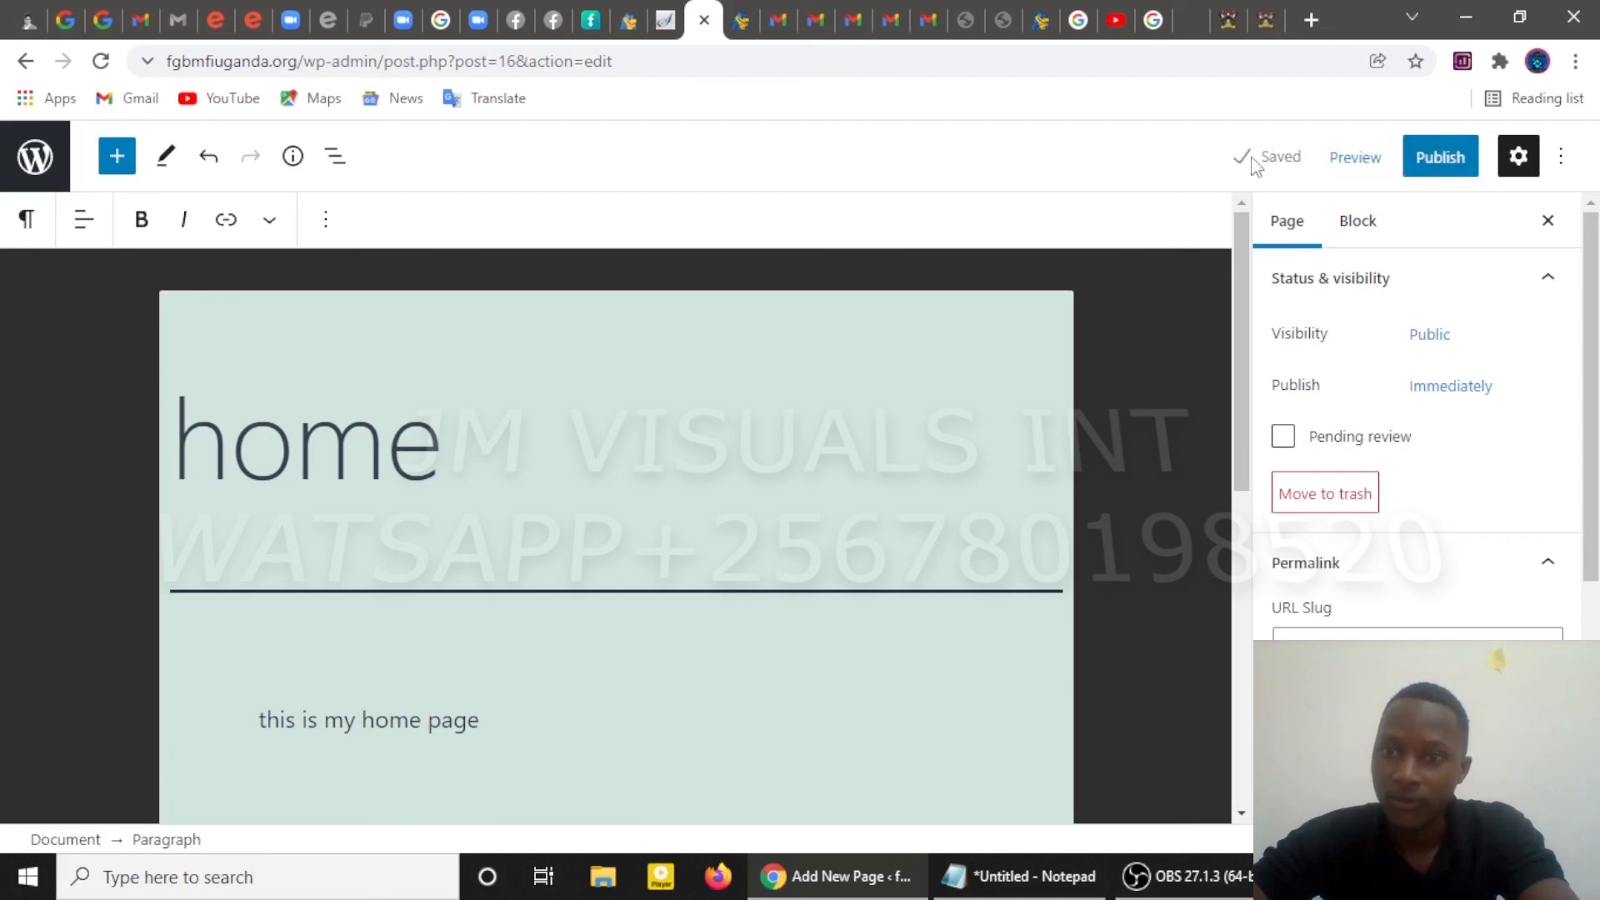
left_click(1429, 166)
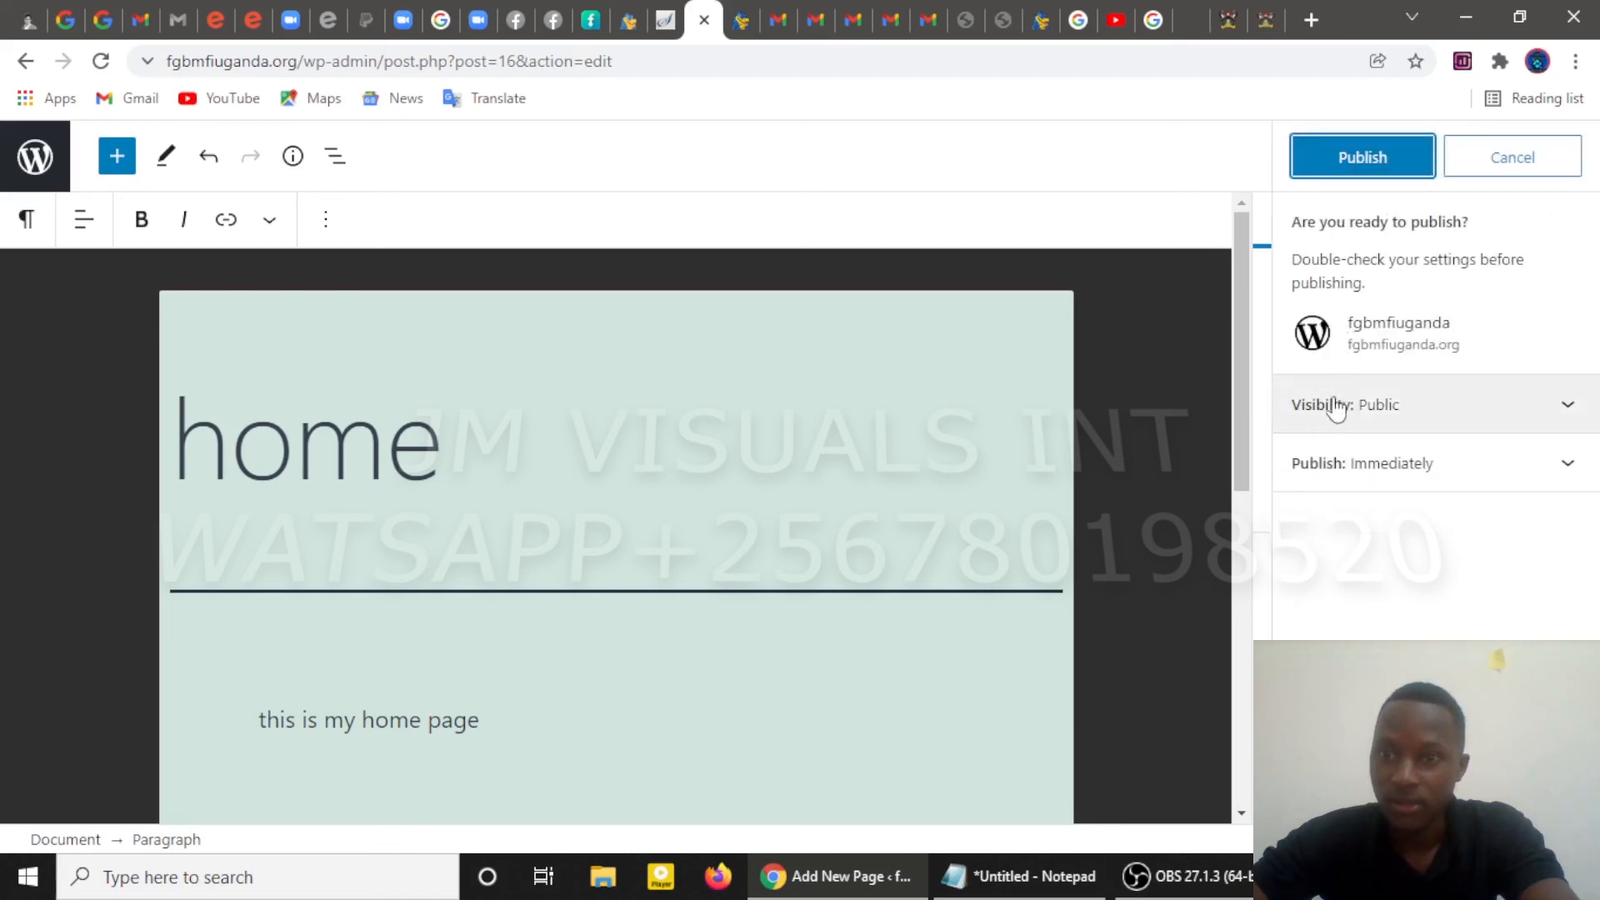
left_click(1393, 159)
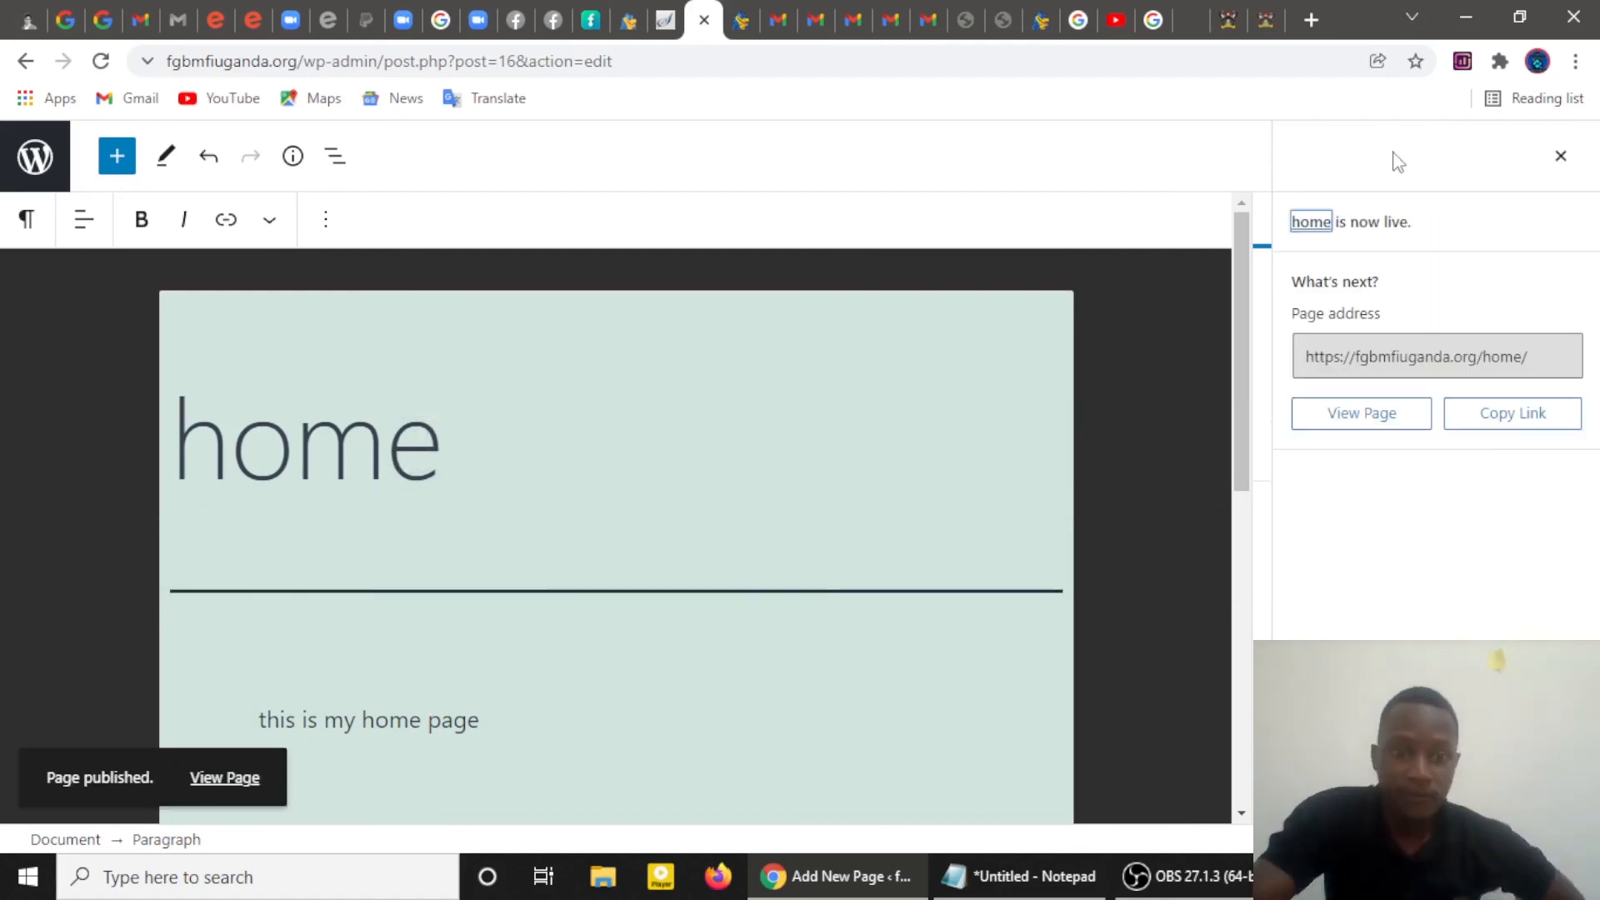
Open the published "home" page on the live site
left_click(215, 779)
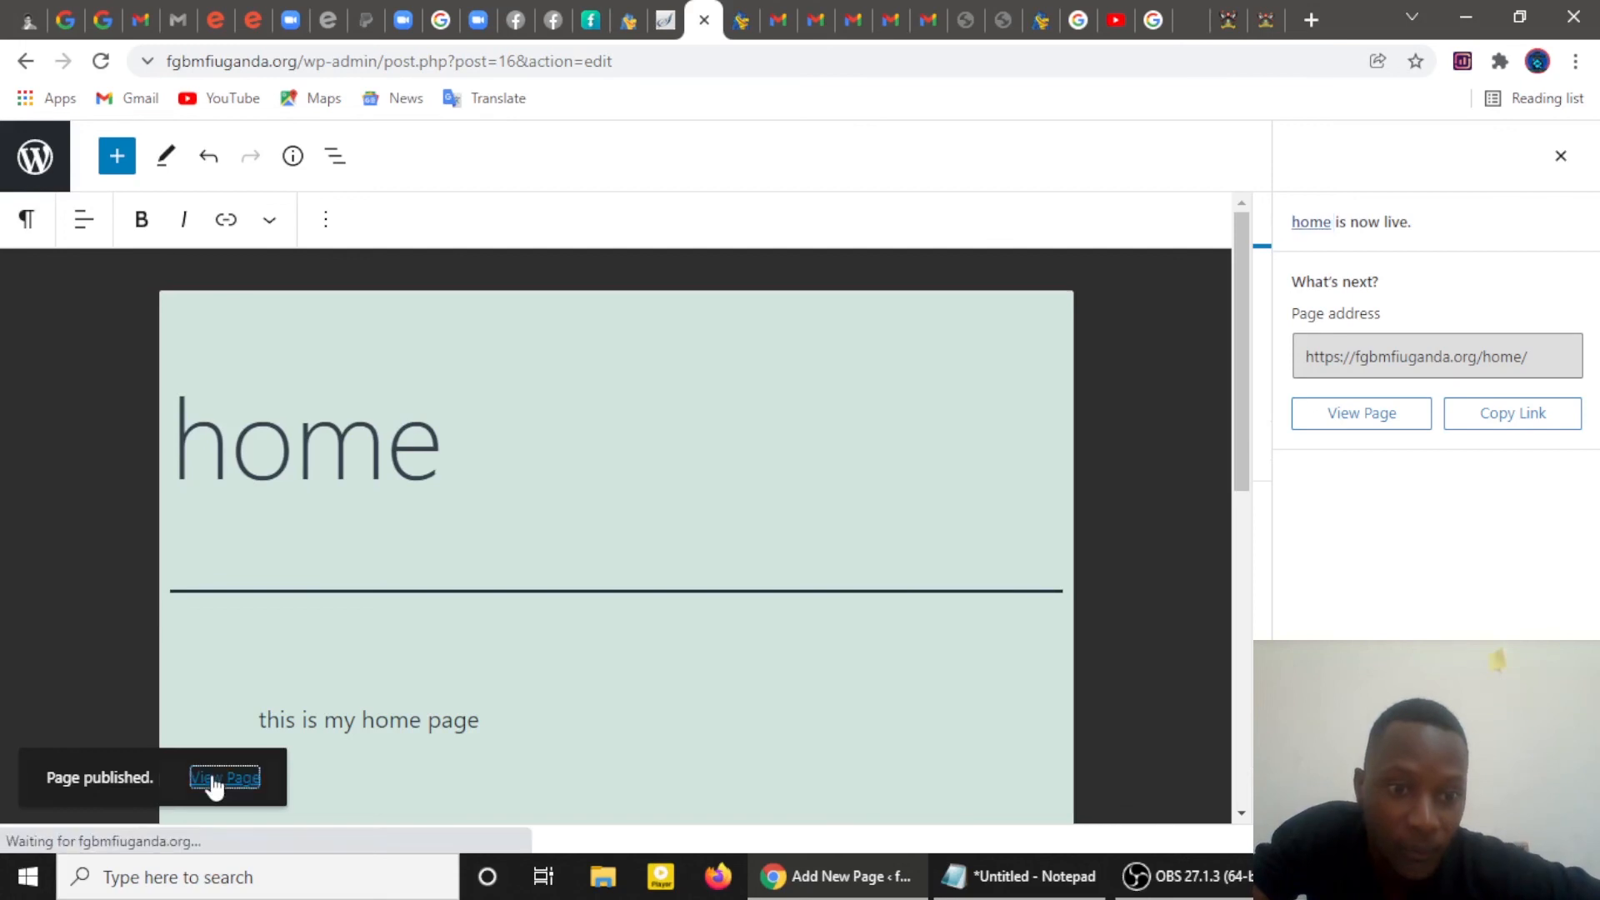